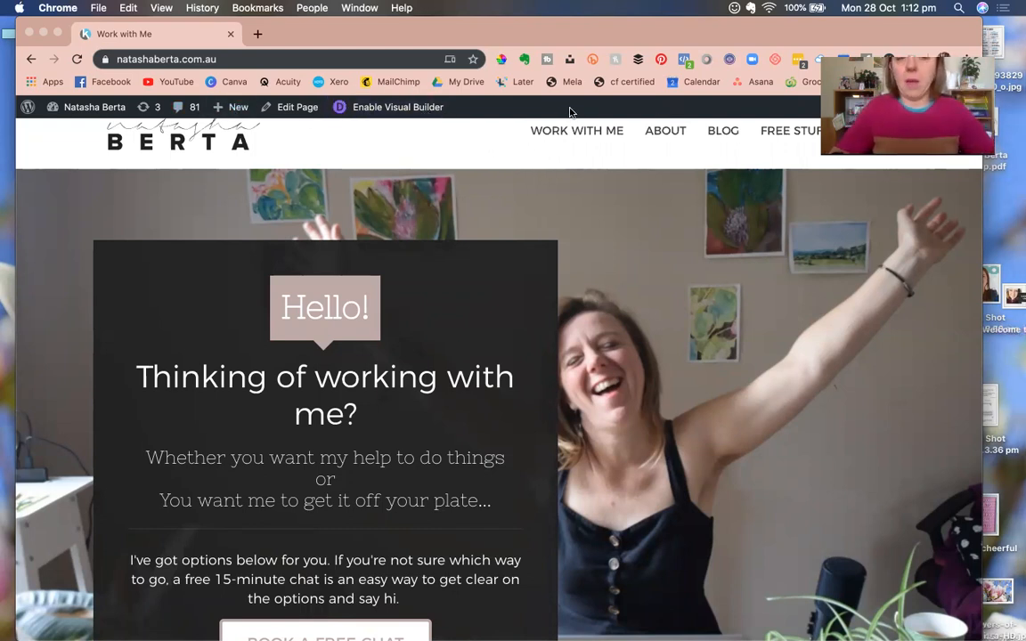
Create a new page titled 'Demo Landing Page' and open it in the Divi Builder.
{"action": "mouse_move", "coordinate": [239, 111]}
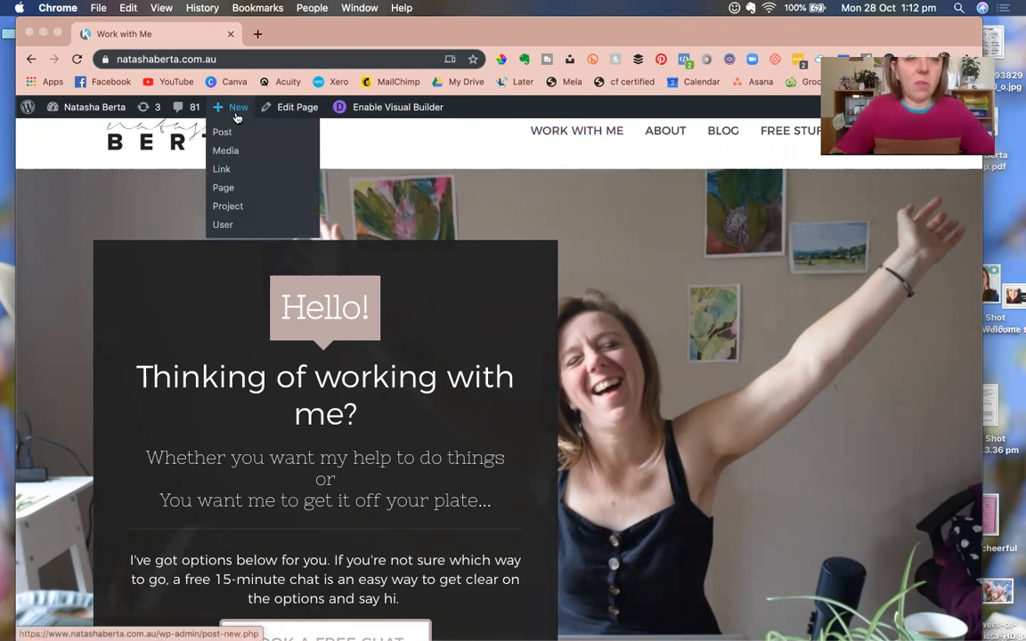
{"action": "left_click", "coordinate": [228, 188]}
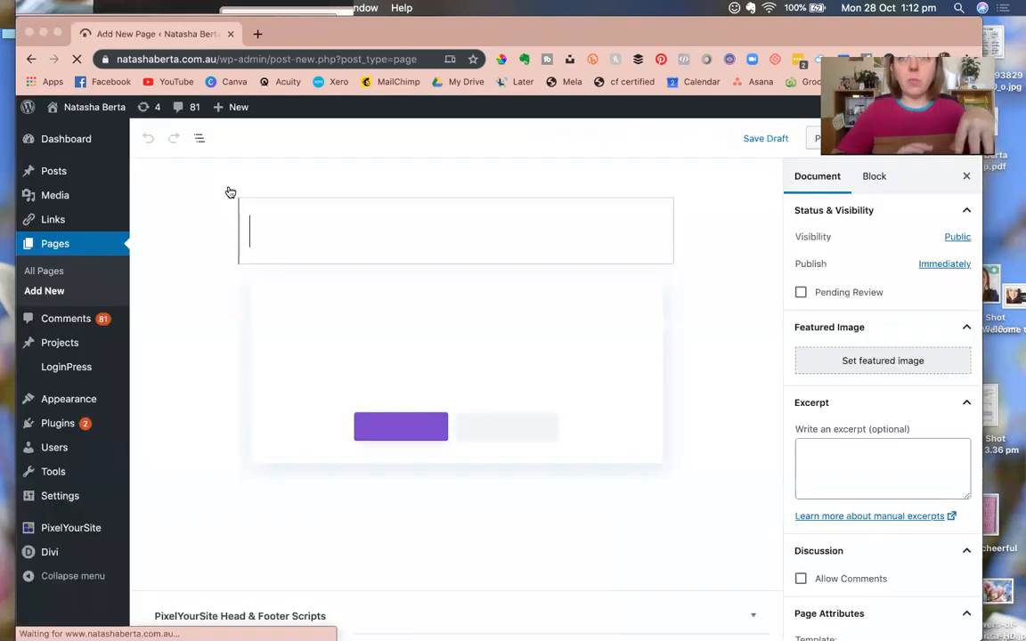
{"action": "left_click", "coordinate": [258, 222]}
{"action": "type", "text": "Demo La"}
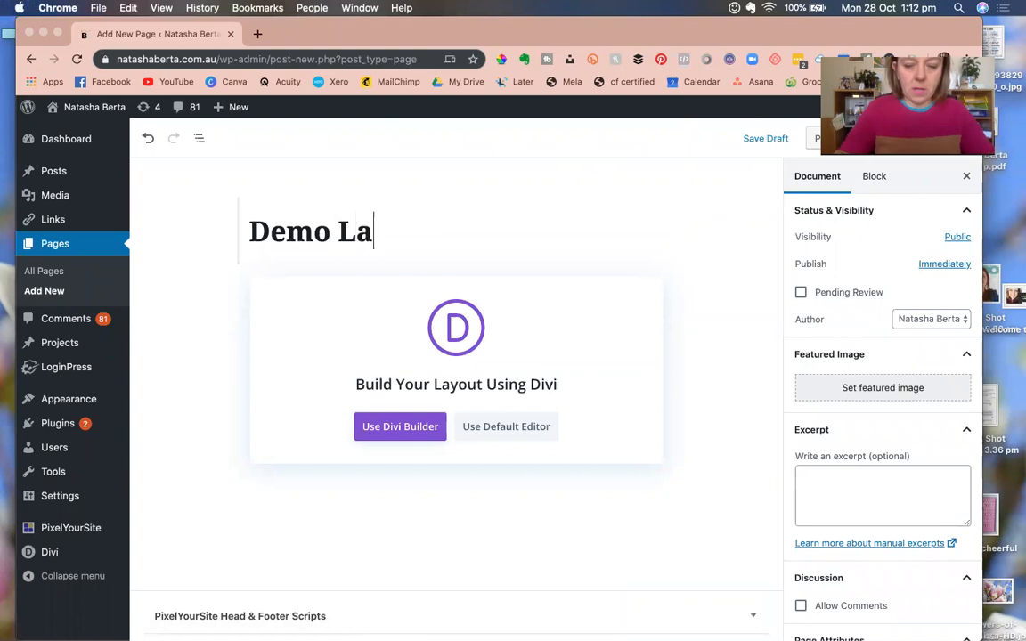
{"action": "type", "text": "nding Page"}
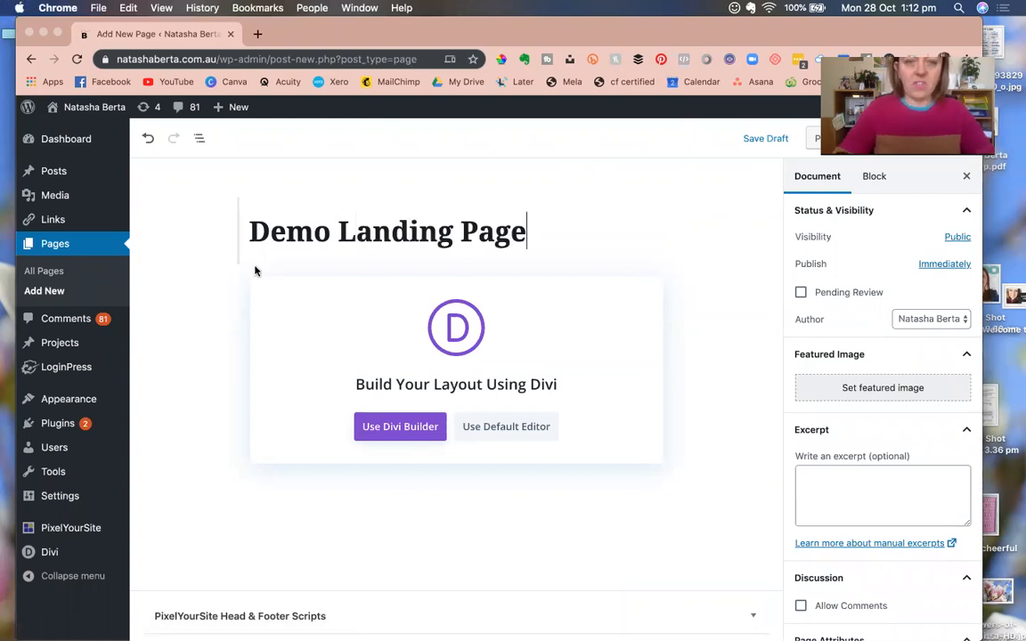
{"action": "left_click", "coordinate": [386, 428]}
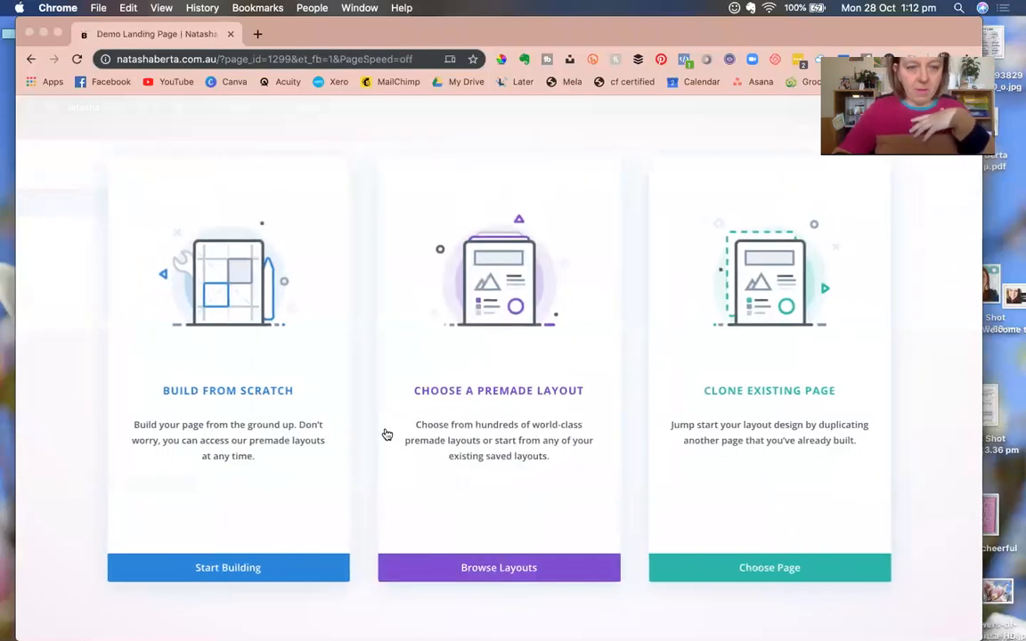
Open Browse Layouts, dismiss the reload prompt, and scroll the 140-pack Premade Layouts catalogue.
{"action": "left_click", "coordinate": [477, 436]}
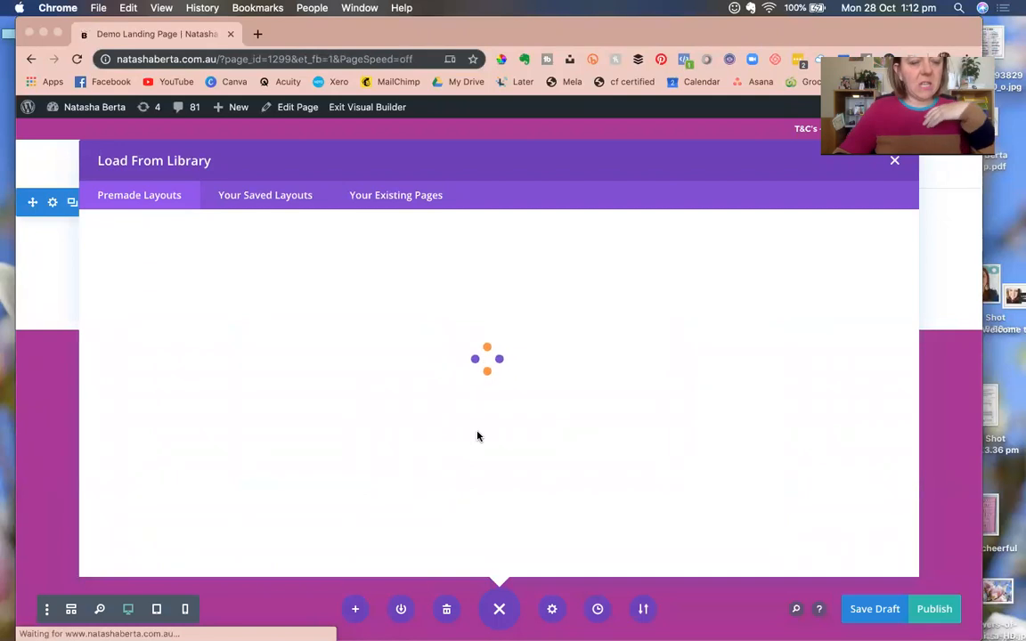
{"action": "key", "text": "super+r"}
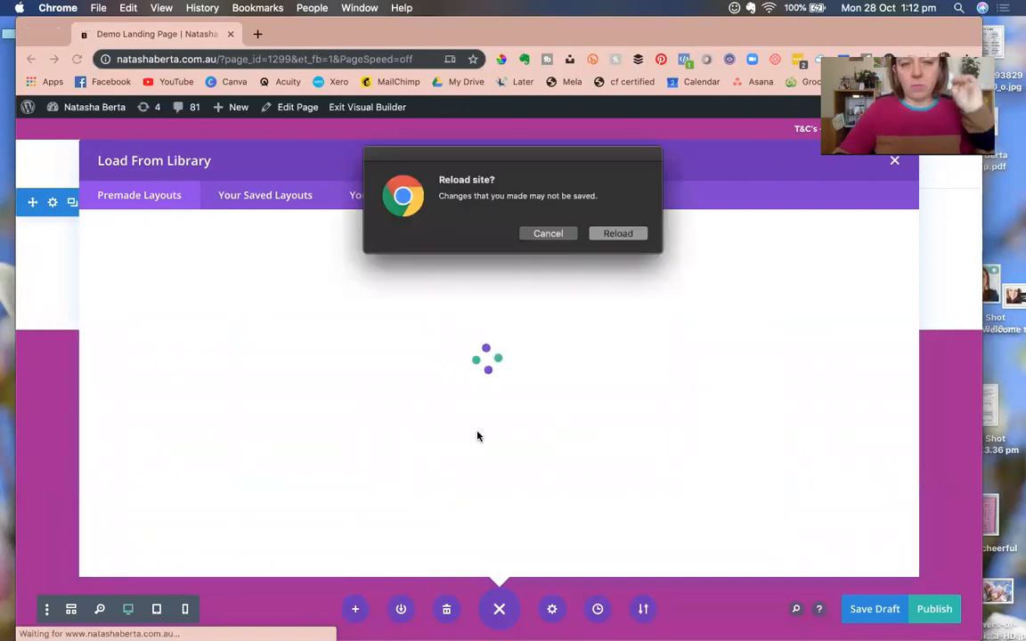
{"action": "left_click", "coordinate": [549, 234]}
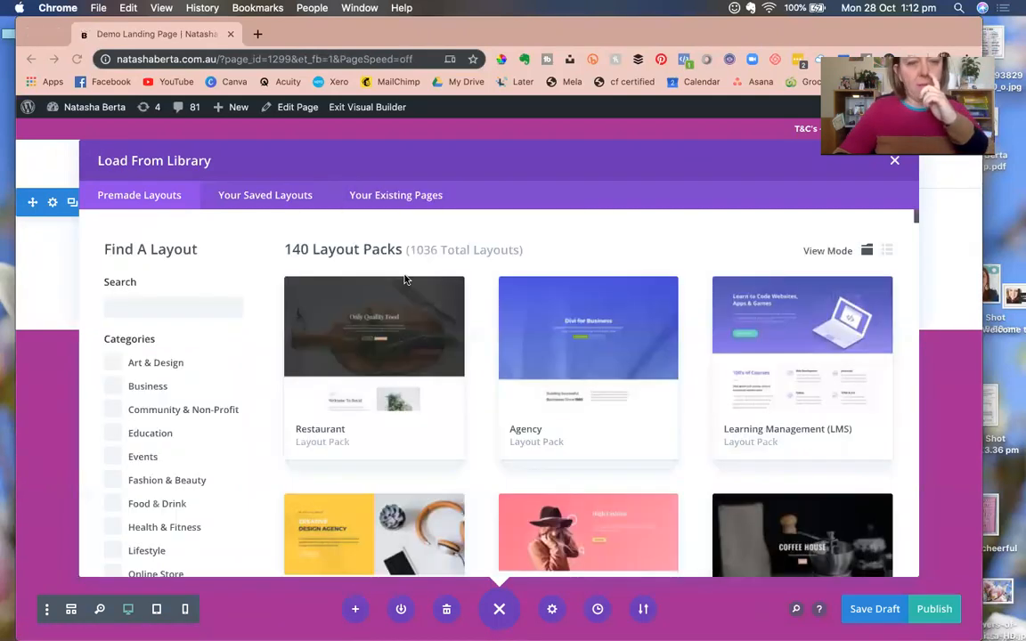
{"action": "scroll", "coordinate": [474, 390], "scroll_direction": "down", "scroll_amount": 5}
{"action": "scroll", "coordinate": [473, 390], "scroll_direction": "up", "scroll_amount": 5}
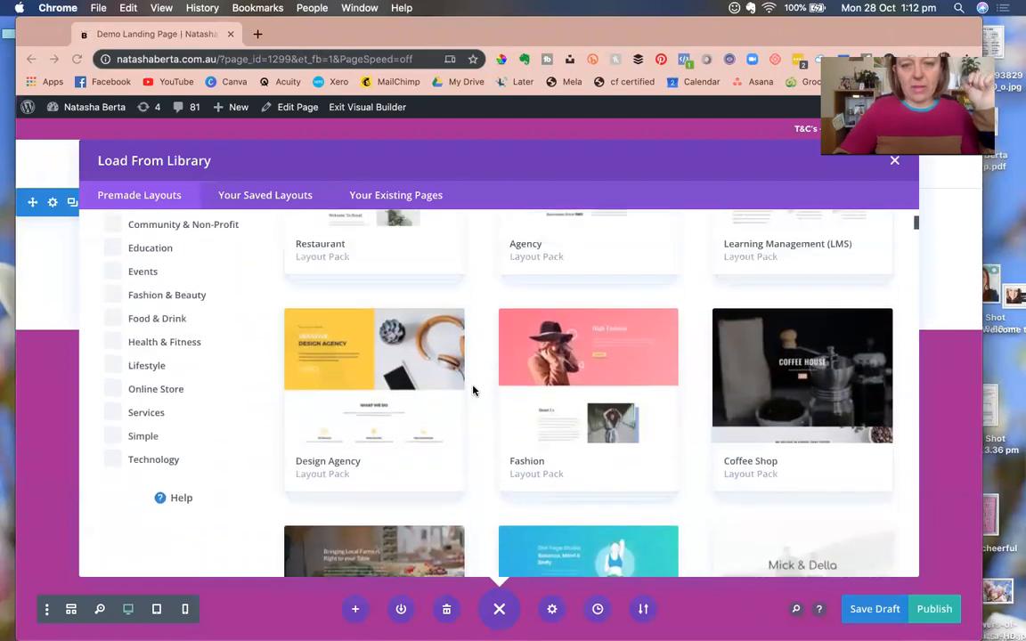
{"action": "scroll", "coordinate": [473, 390], "scroll_direction": "down", "scroll_amount": 6}
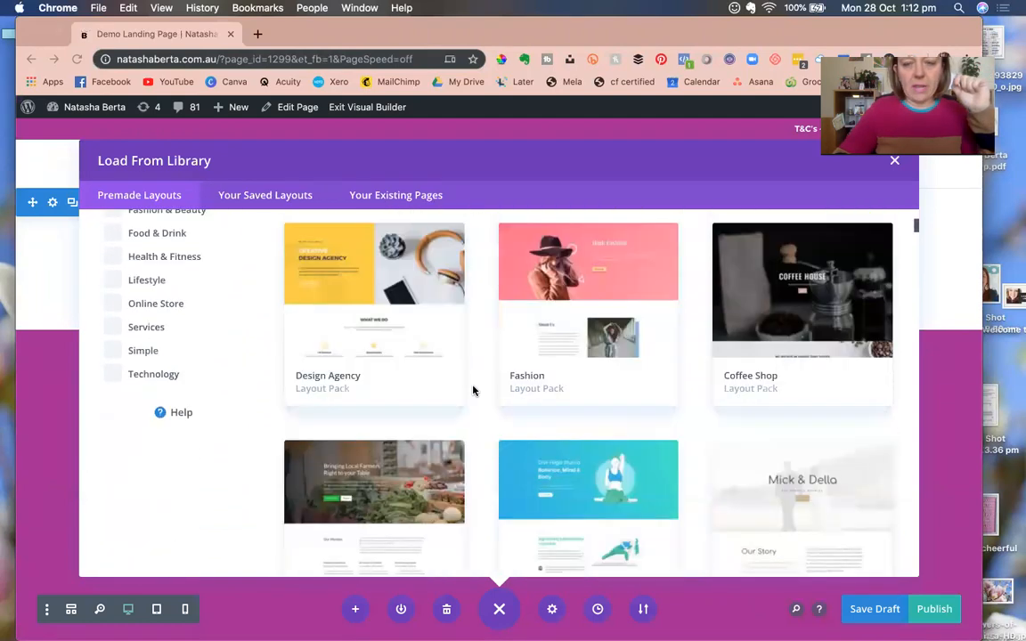
{"action": "scroll", "coordinate": [473, 391], "scroll_direction": "down", "scroll_amount": 6}
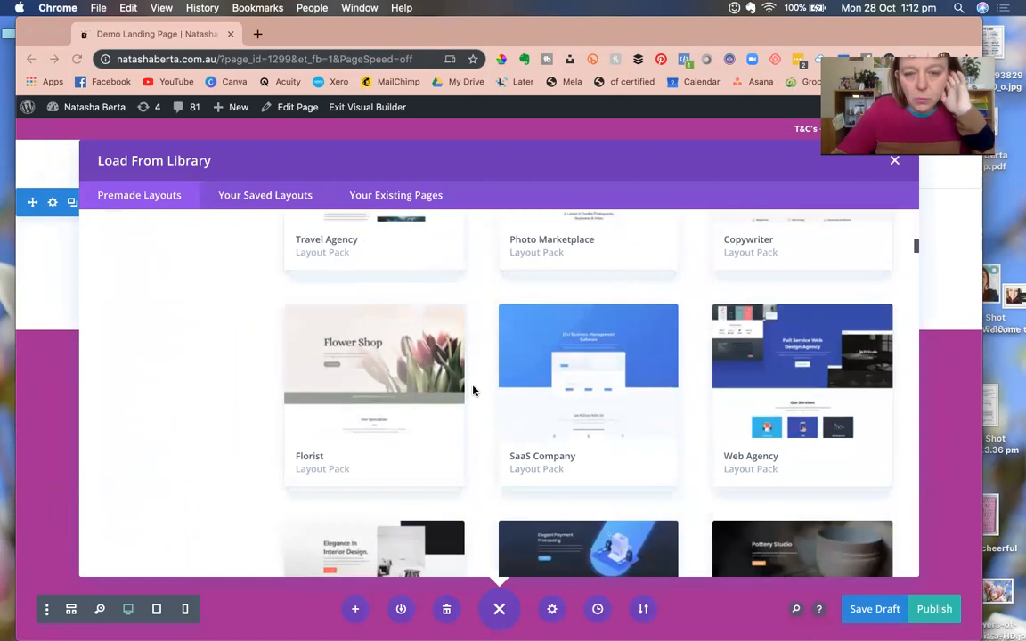
{"action": "scroll", "coordinate": [473, 390], "scroll_direction": "down", "scroll_amount": 2}
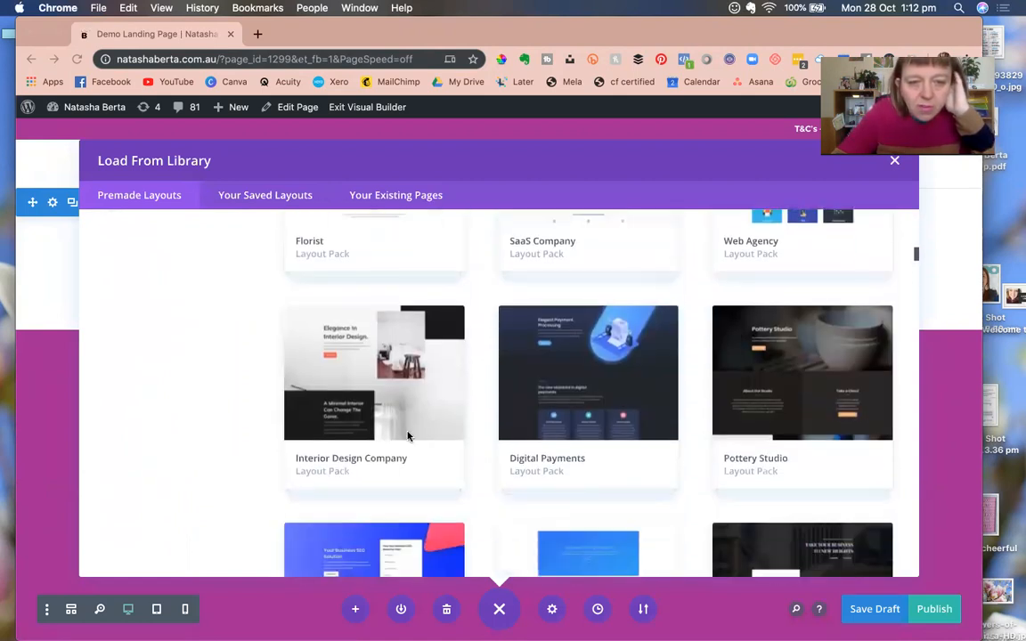
Open the Interior Design Company pack and scroll through its Landing Page layout preview.
{"action": "left_click", "coordinate": [353, 461]}
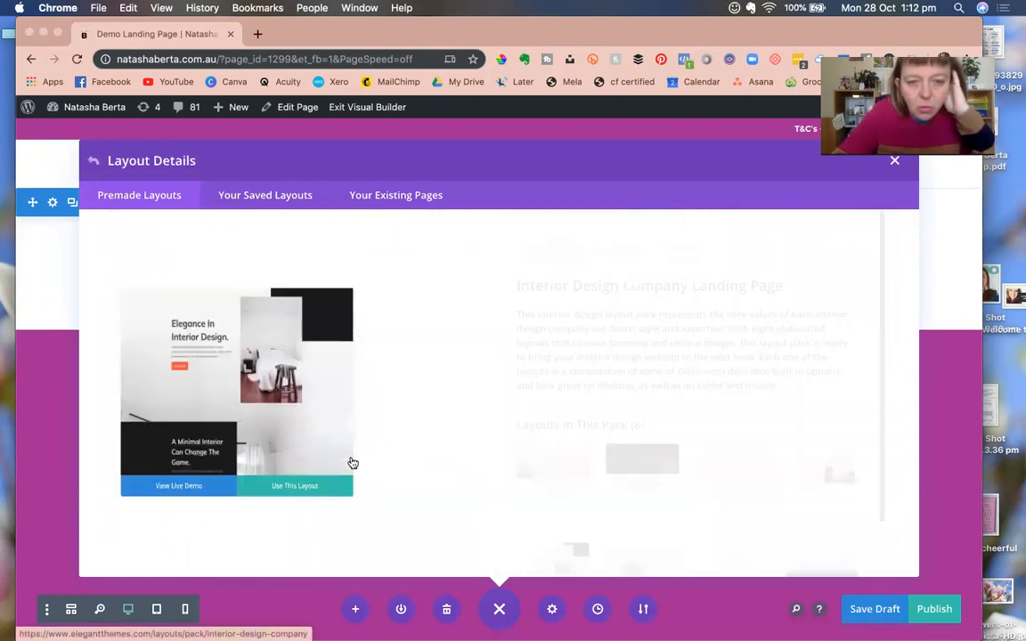
{"action": "scroll", "coordinate": [600, 485], "scroll_direction": "down", "scroll_amount": 2}
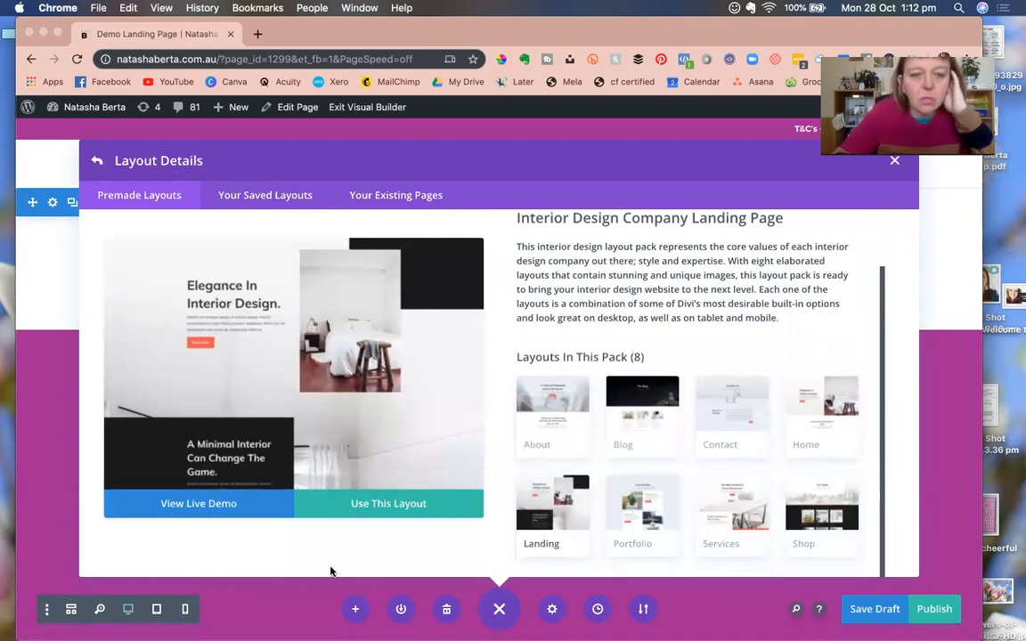
{"action": "scroll", "coordinate": [317, 432], "scroll_direction": "down", "scroll_amount": 5}
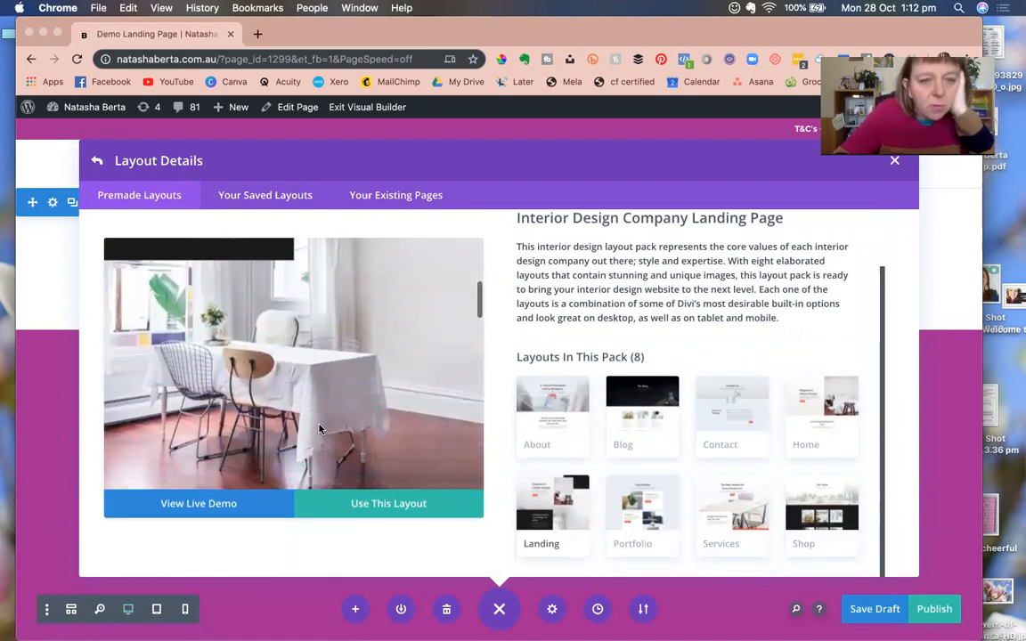
{"action": "scroll", "coordinate": [319, 429], "scroll_direction": "up", "scroll_amount": 4}
{"action": "scroll", "coordinate": [303, 410], "scroll_direction": "down", "scroll_amount": 6}
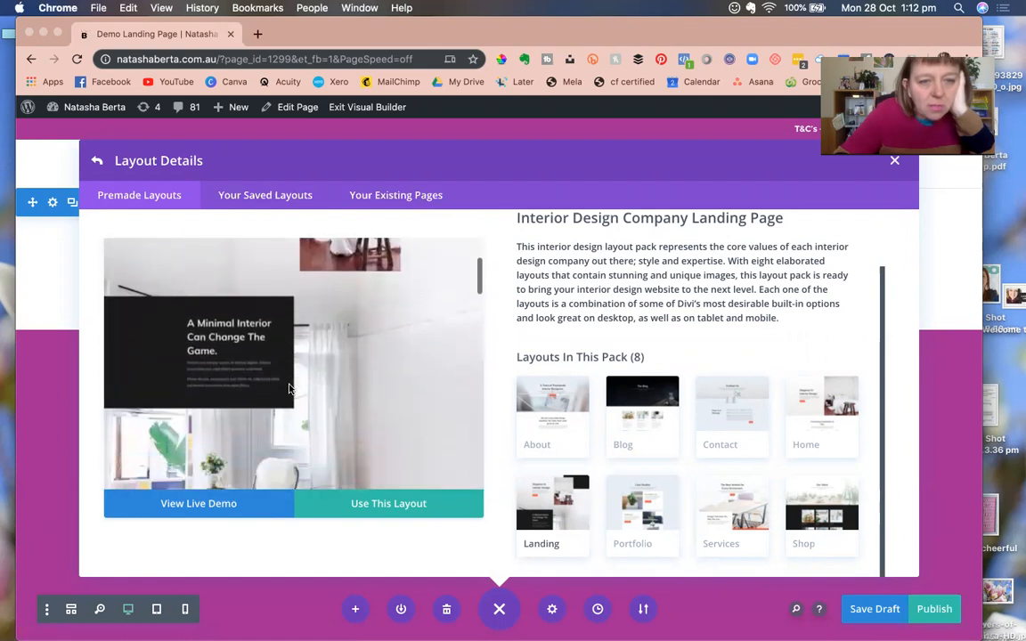
{"action": "scroll", "coordinate": [294, 384], "scroll_direction": "down", "scroll_amount": 5}
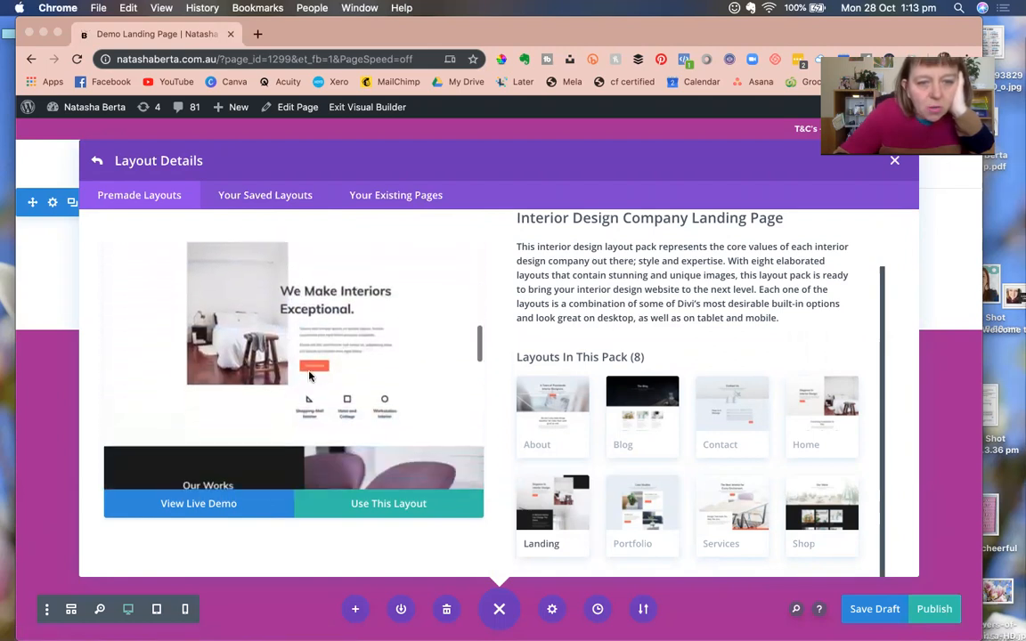
{"action": "scroll", "coordinate": [309, 376], "scroll_direction": "down", "scroll_amount": 4}
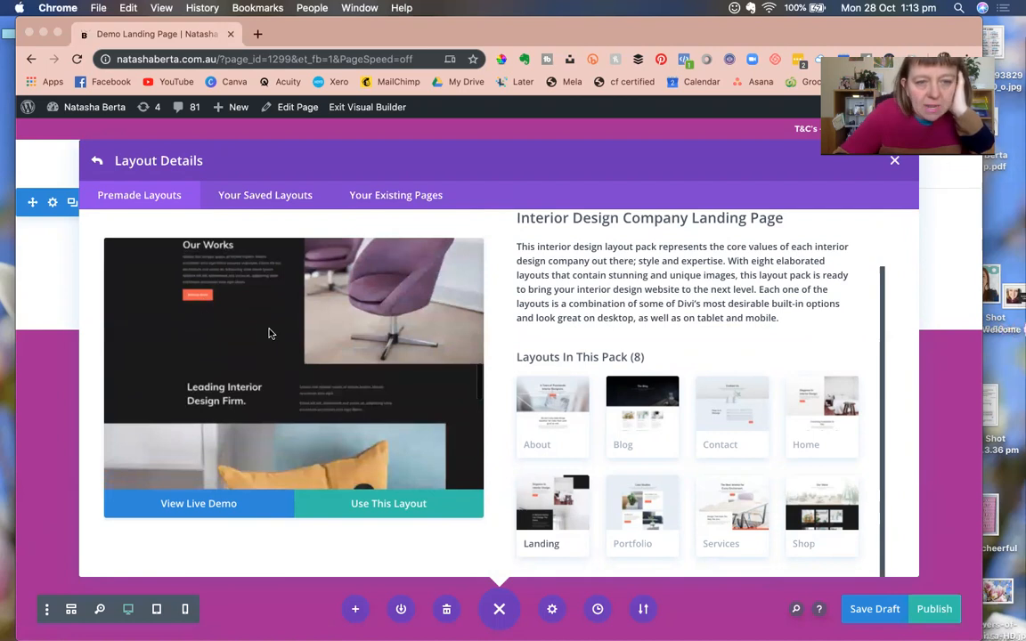
{"action": "scroll", "coordinate": [270, 333], "scroll_direction": "down", "scroll_amount": 10}
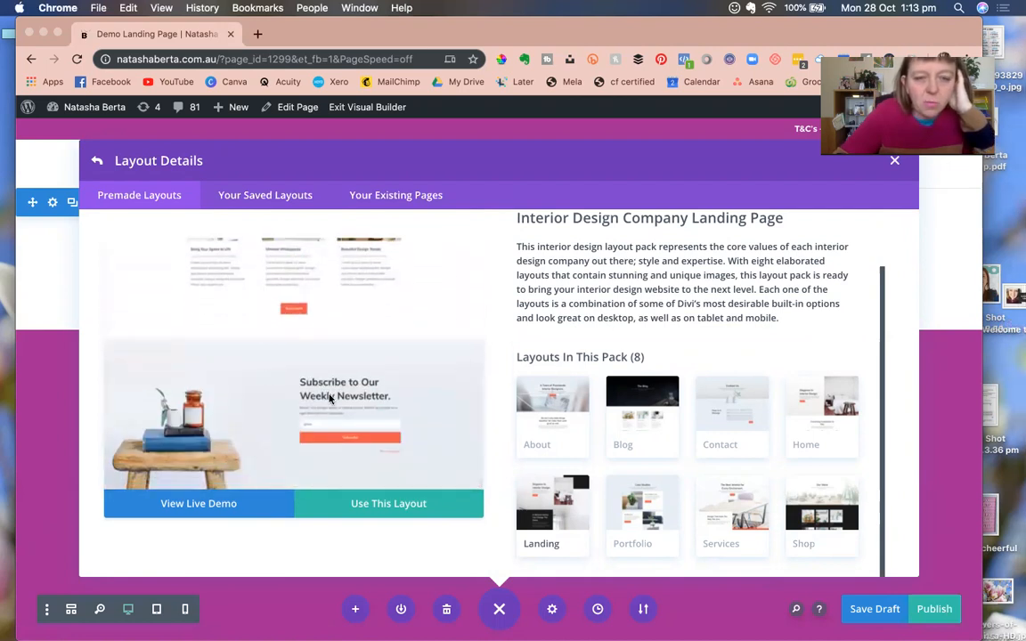
{"action": "scroll", "coordinate": [330, 398], "scroll_direction": "up", "scroll_amount": 15}
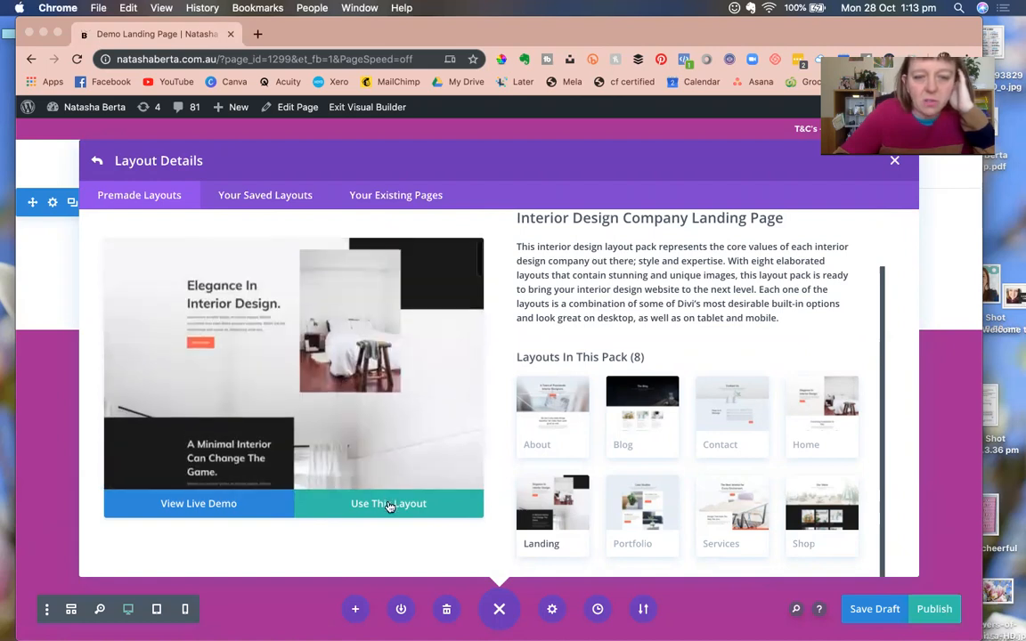
Apply the Interior Design Company landing layout and let the import progress to 75%.
{"action": "left_click", "coordinate": [389, 504]}
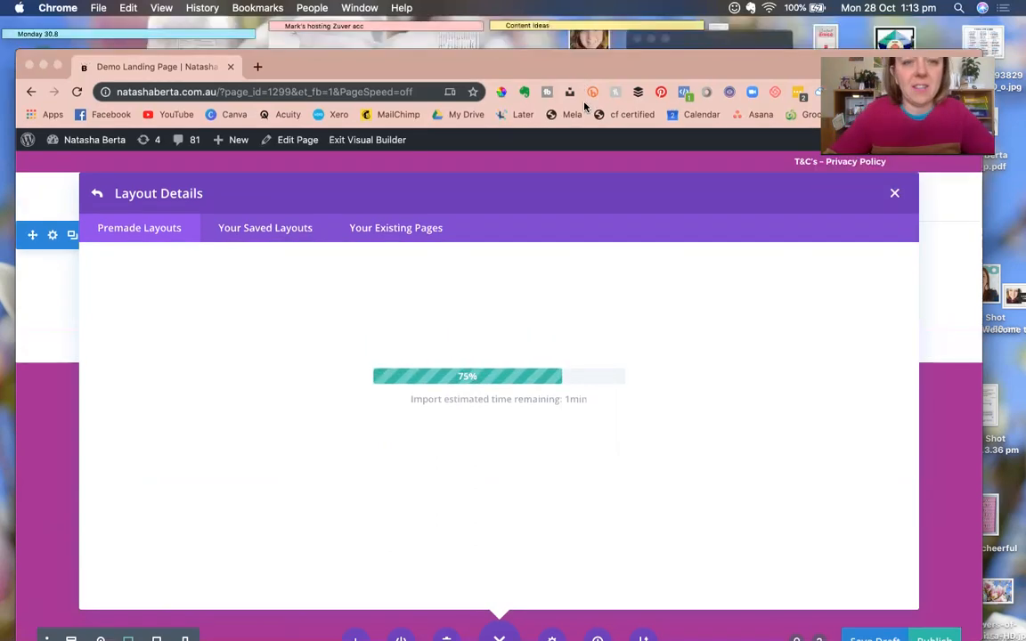
{"action": "left_click_drag", "start_coordinate": [580, 33], "coordinate": [585, 103]}
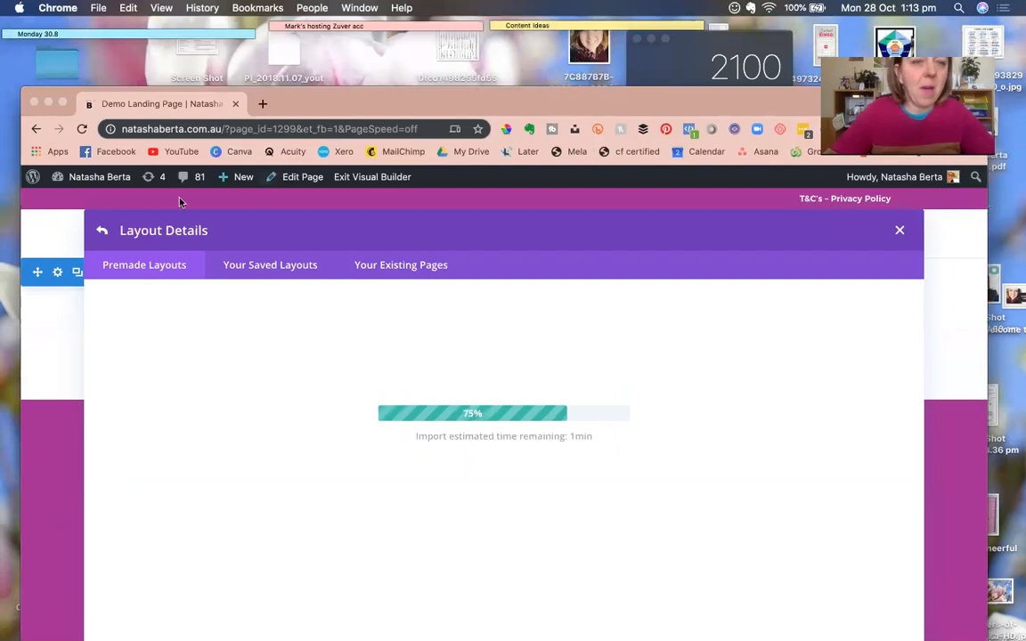
Open natashaberta.com.au in a new browser tab.
{"action": "left_click", "coordinate": [262, 104]}
{"action": "type", "text": "natashaberta.com.au"}
{"action": "key", "text": "Return"}
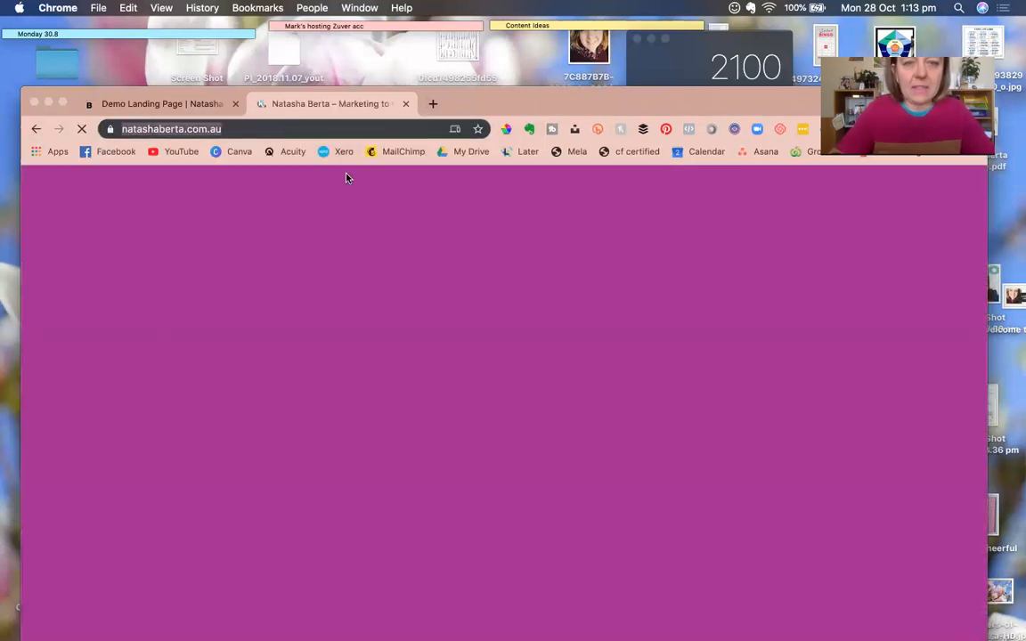
Create a second new page titled 'Members Only demo', glancing at the import tab.
{"action": "mouse_move", "coordinate": [237, 179]}
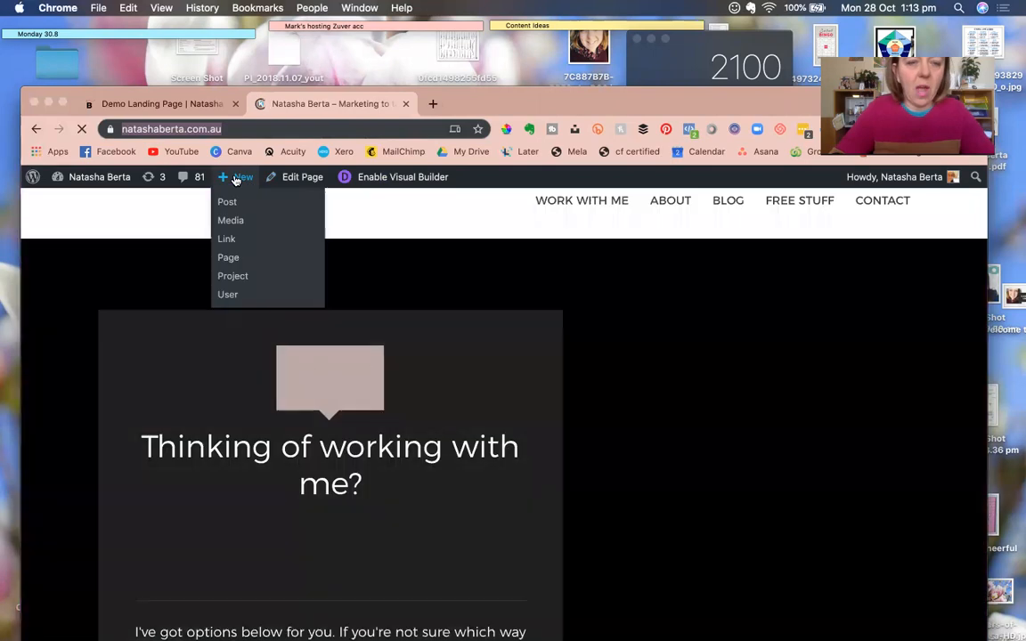
{"action": "left_click", "coordinate": [229, 258]}
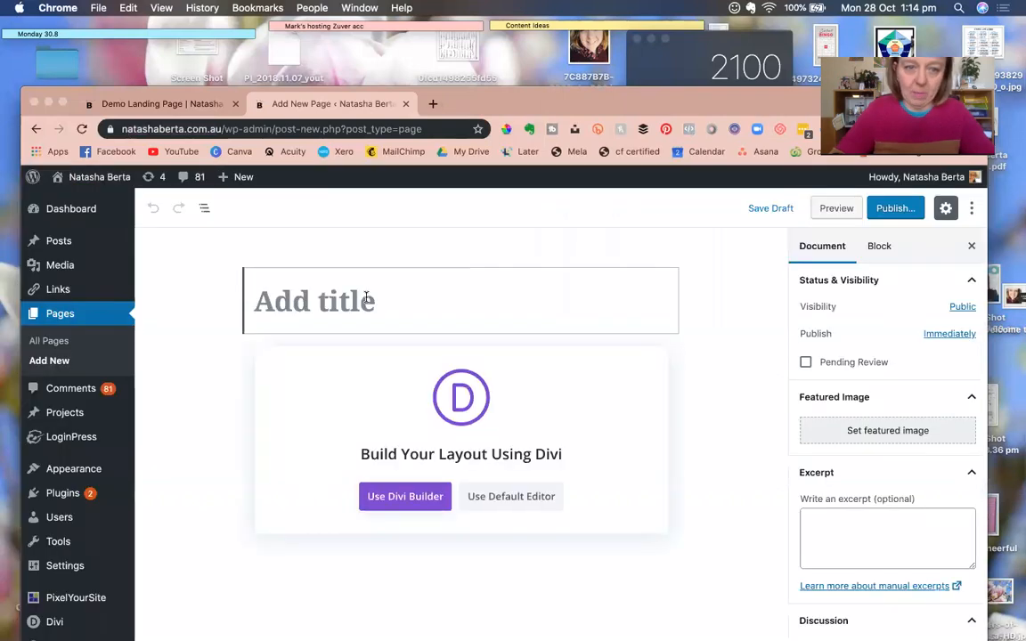
{"action": "type", "text": "Mem"}
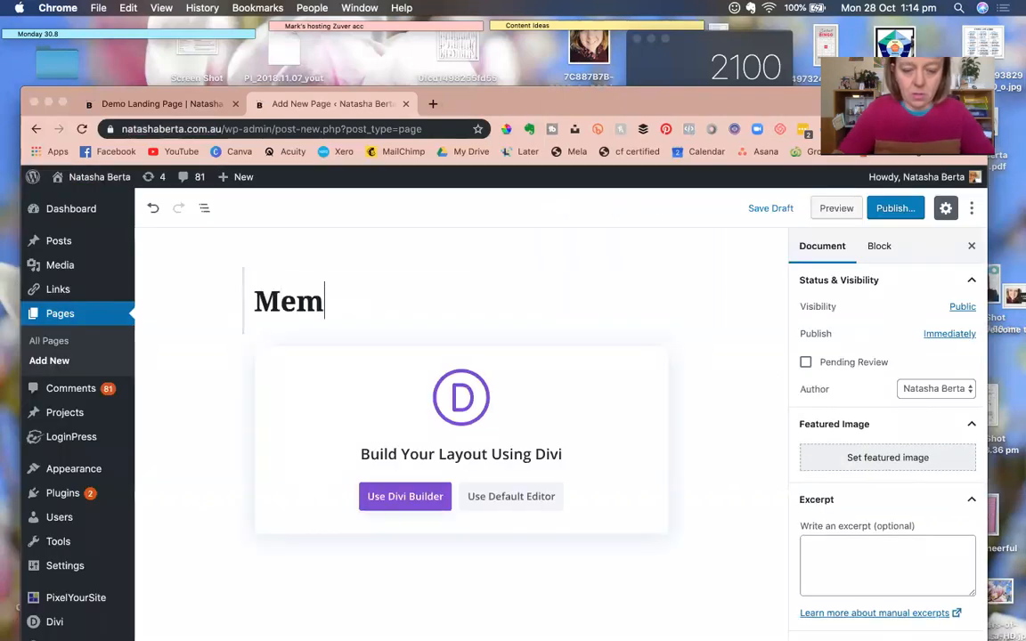
{"action": "type", "text": "bers Only demo"}
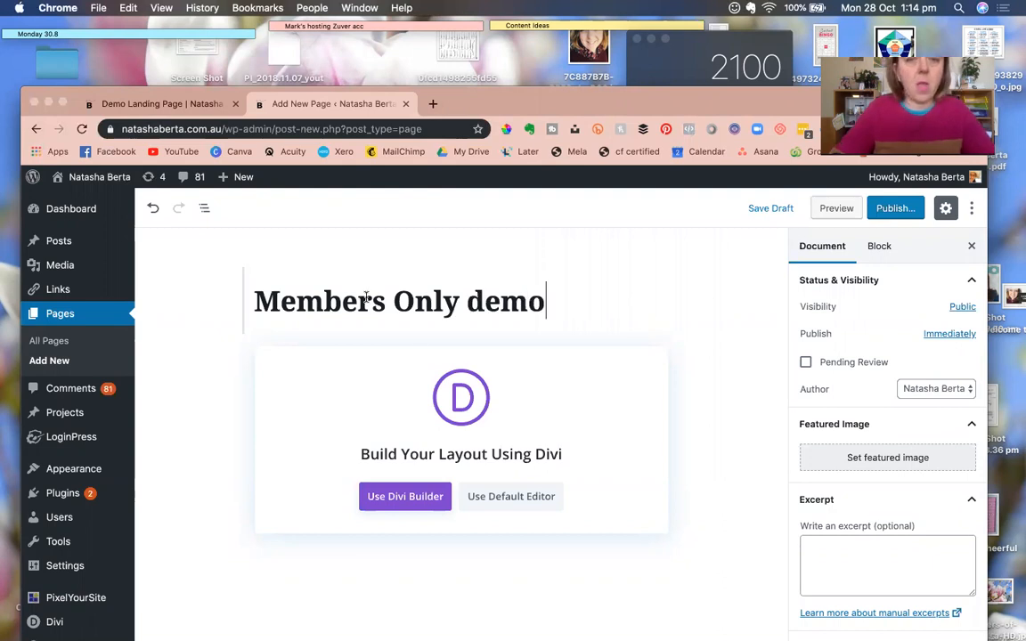
{"action": "left_click", "coordinate": [184, 105]}
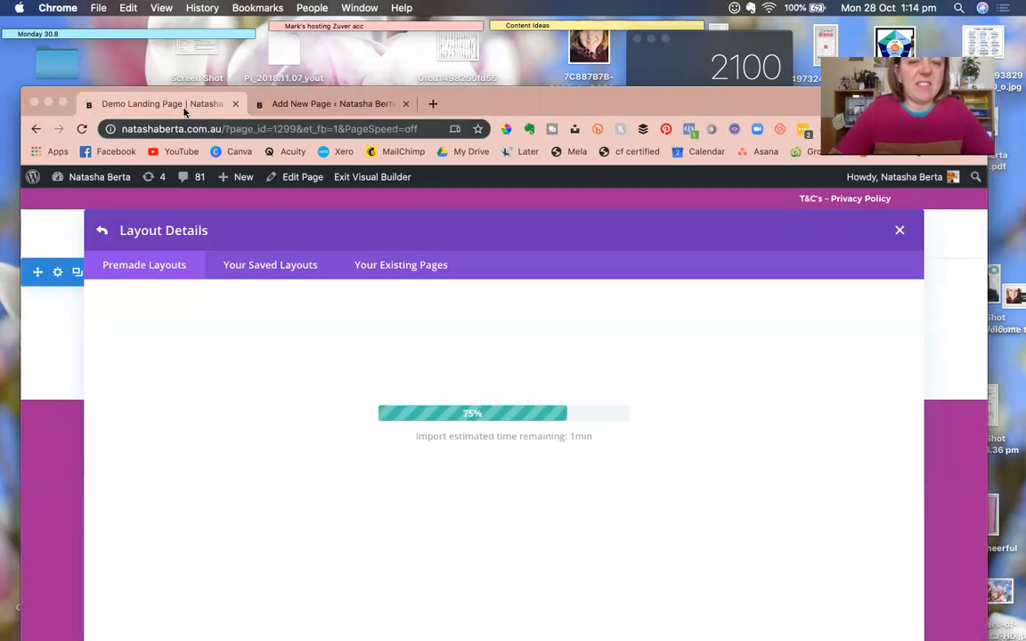
{"action": "left_click", "coordinate": [311, 105]}
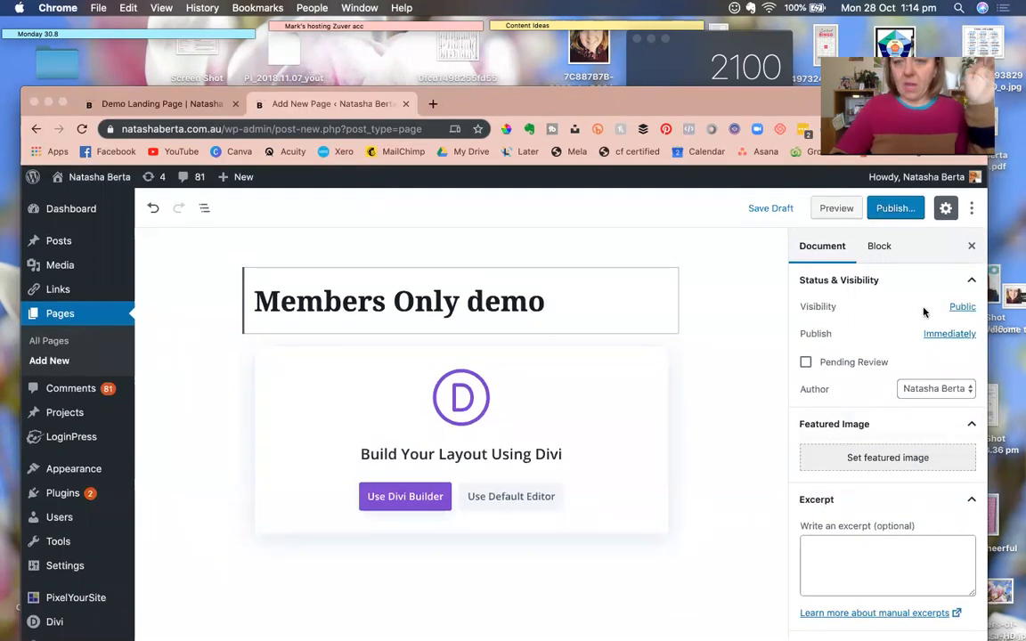
Set the Members Only demo page's visibility to Password Protected with an access password.
{"action": "left_click", "coordinate": [963, 308]}
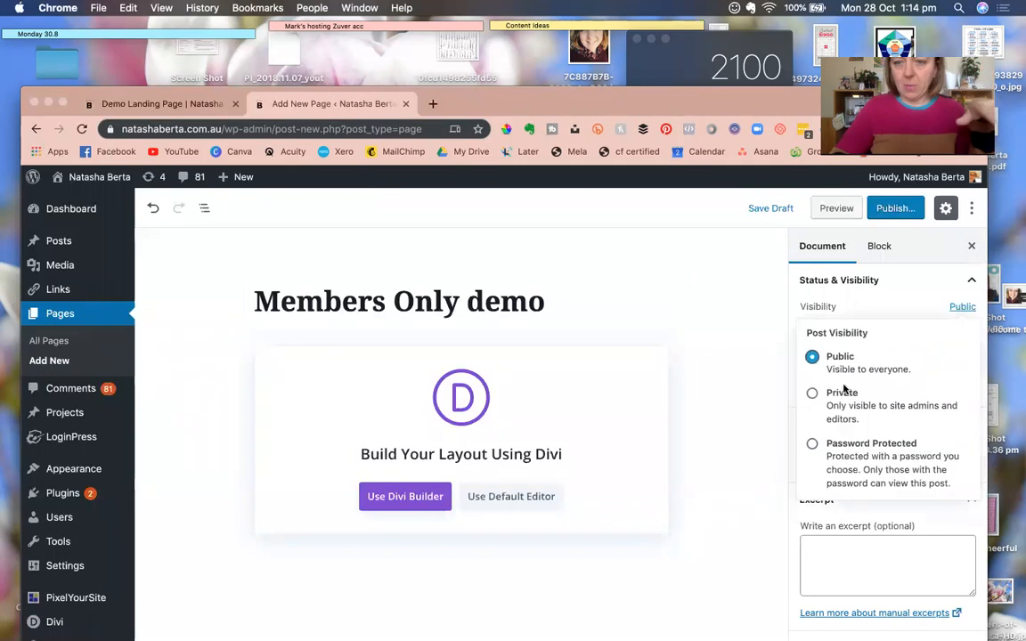
{"action": "left_click", "coordinate": [812, 445]}
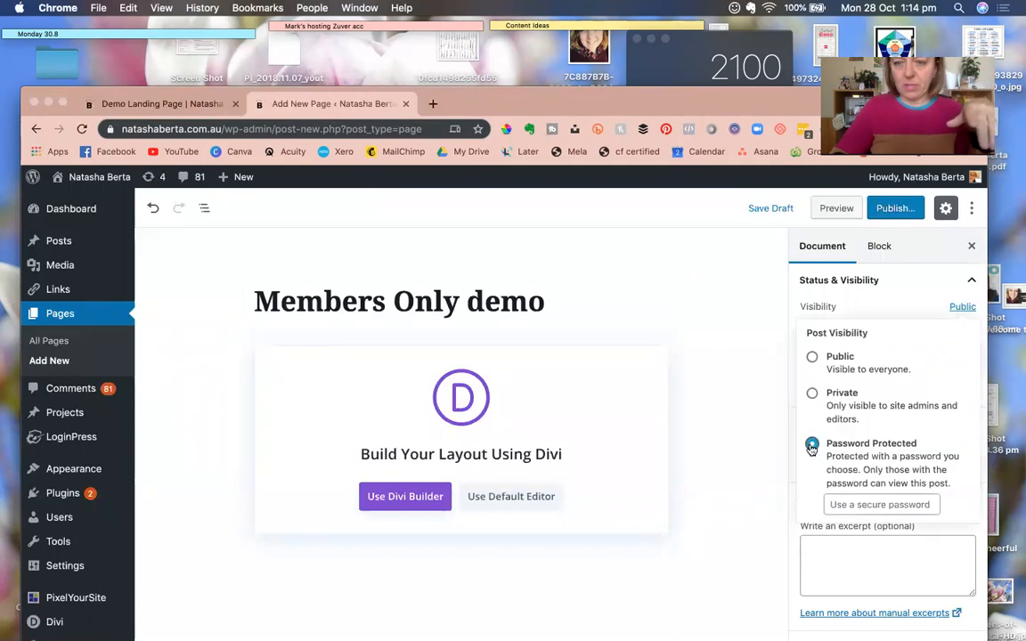
{"action": "left_click", "coordinate": [838, 504]}
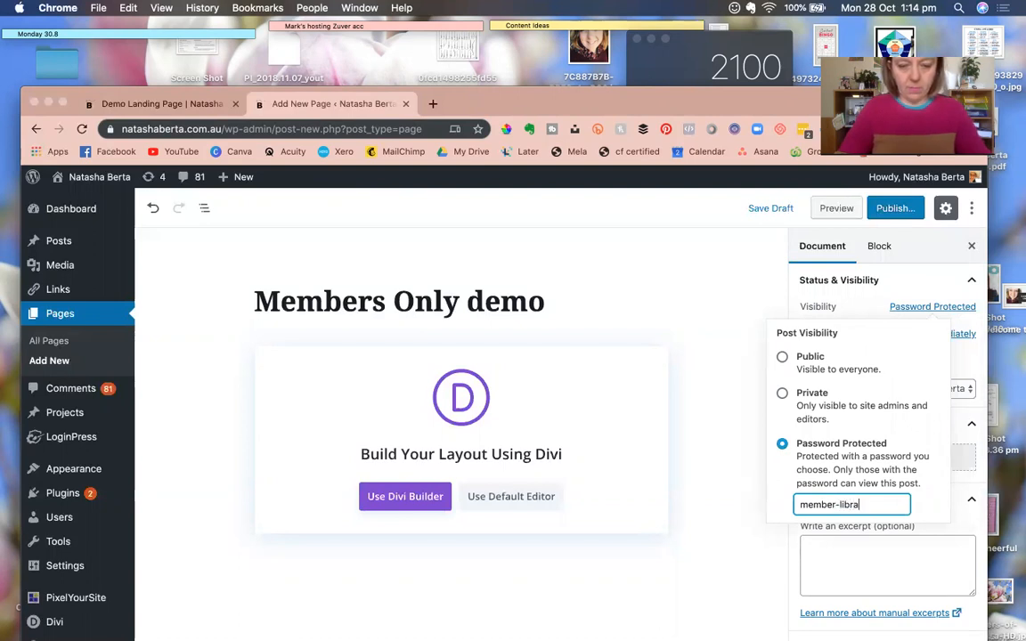
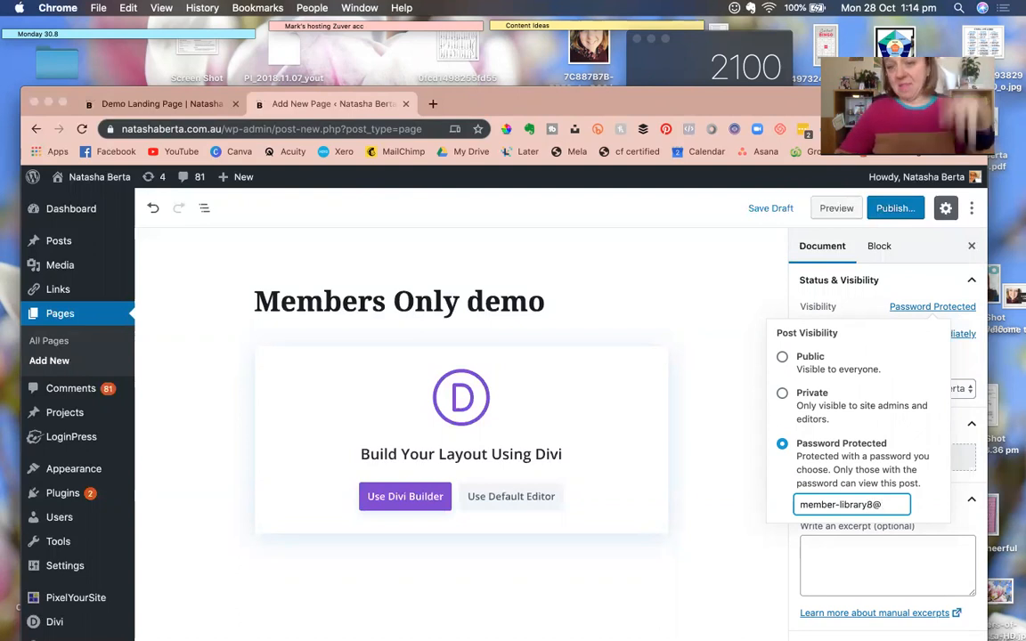
{"action": "left_click", "coordinate": [753, 516]}
{"action": "scroll", "coordinate": [871, 481], "scroll_direction": "down", "scroll_amount": 2}
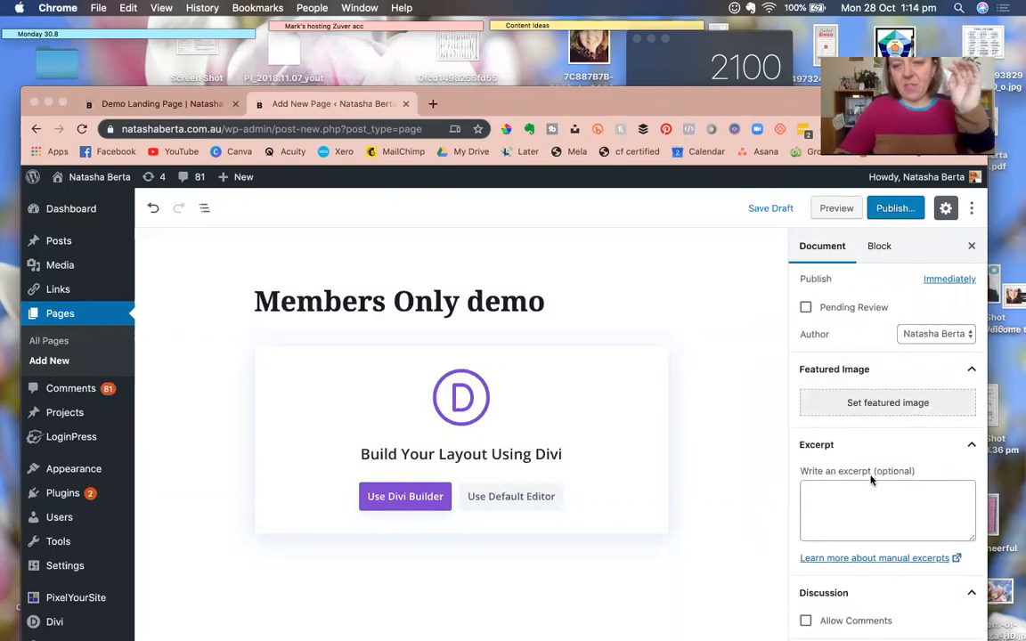
{"action": "scroll", "coordinate": [871, 481], "scroll_direction": "down", "scroll_amount": 2}
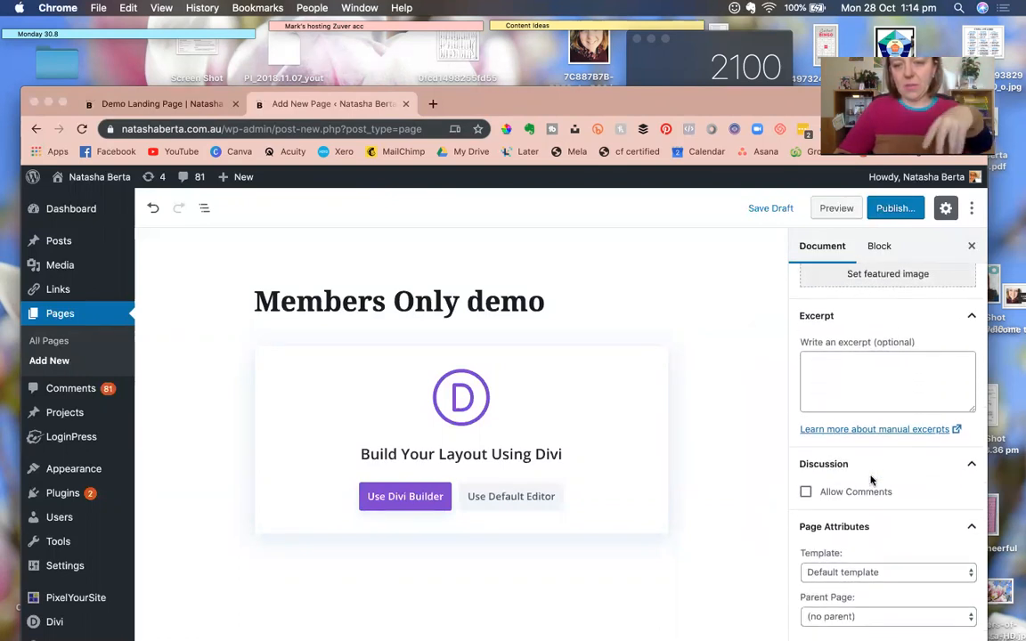
Switch the Members Only demo page to the Divi Builder, stay on the page, and save it as a draft.
{"action": "left_click", "coordinate": [414, 499]}
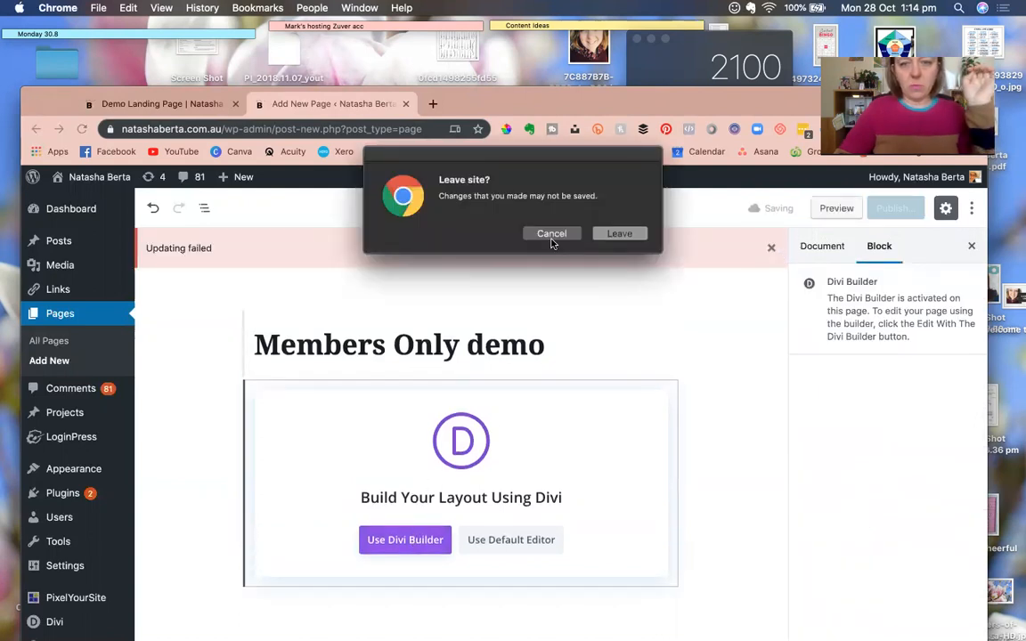
{"action": "left_click", "coordinate": [551, 236]}
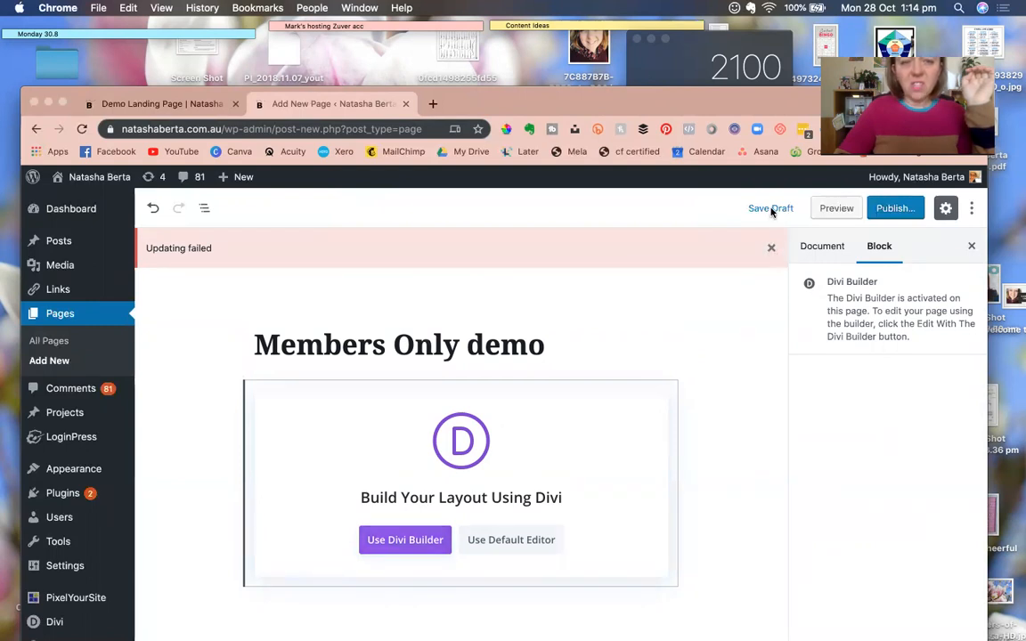
{"action": "left_click", "coordinate": [771, 209]}
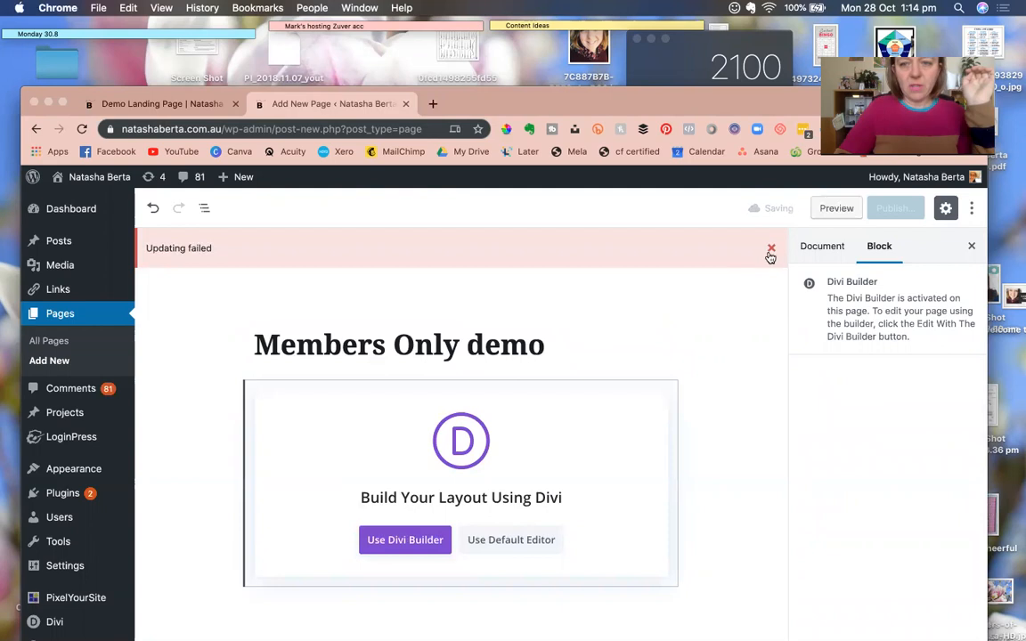
{"action": "left_click", "coordinate": [195, 106]}
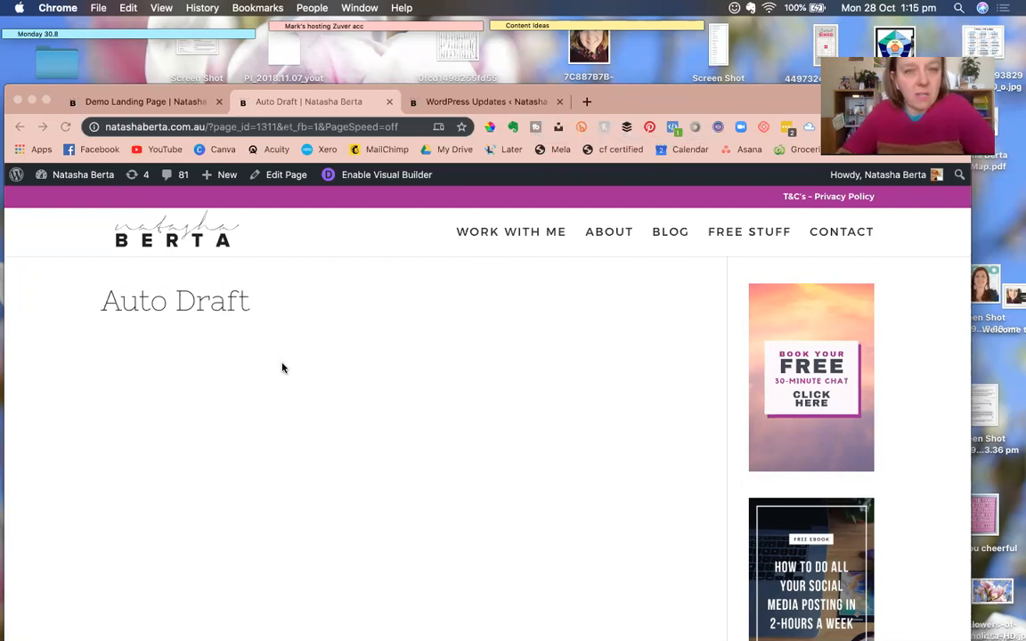
Return to the Auto Draft page and enable the Visual Builder from the admin bar.
{"action": "left_click", "coordinate": [143, 102]}
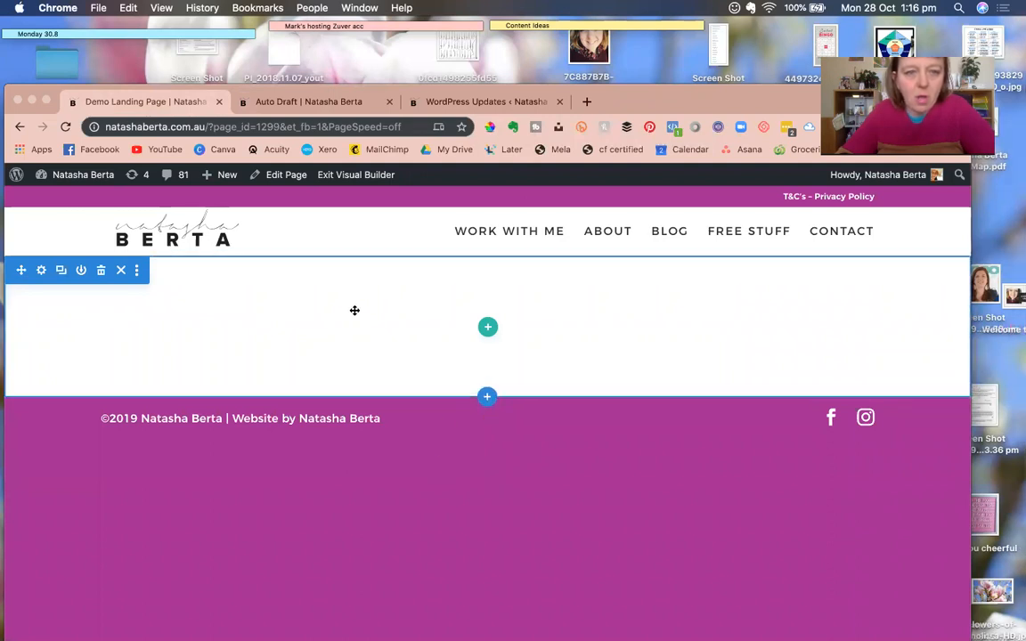
{"action": "left_click", "coordinate": [307, 103]}
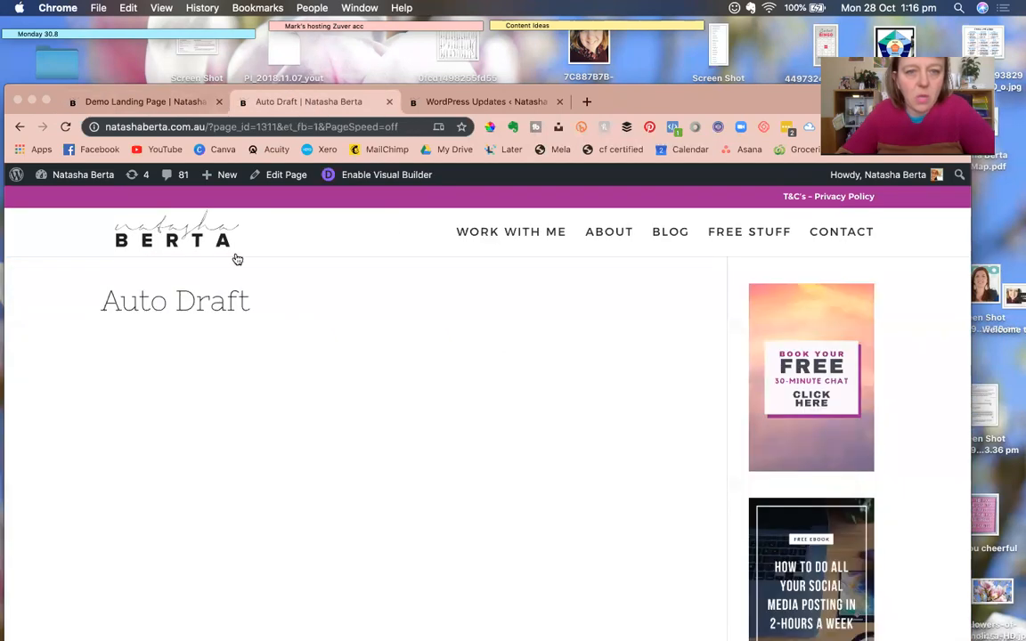
{"action": "scroll", "coordinate": [404, 429], "scroll_direction": "down", "scroll_amount": 10}
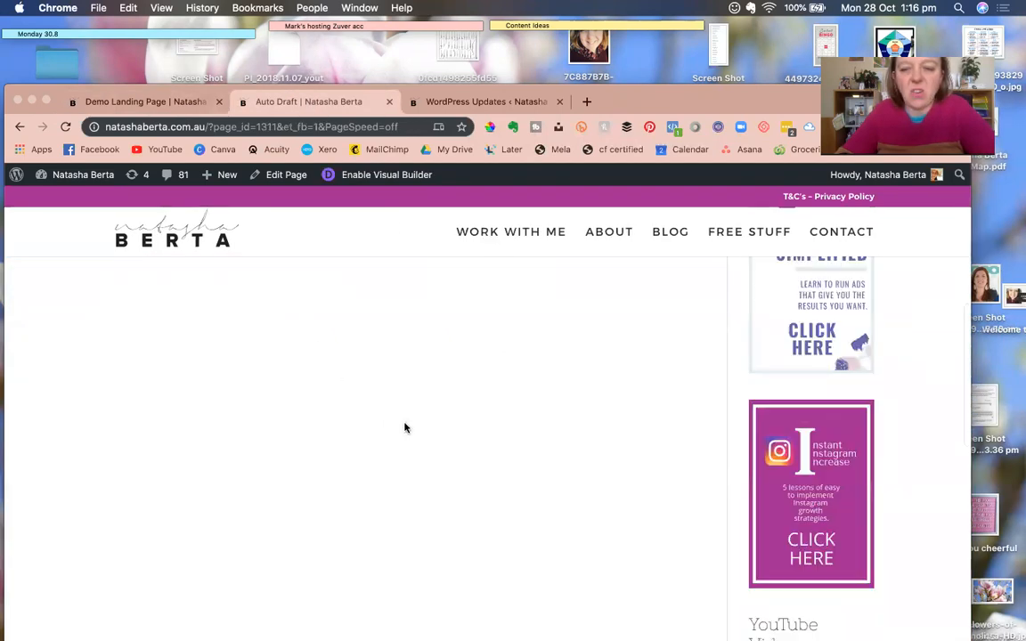
{"action": "scroll", "coordinate": [405, 425], "scroll_direction": "up", "scroll_amount": 10}
{"action": "left_click", "coordinate": [373, 177]}
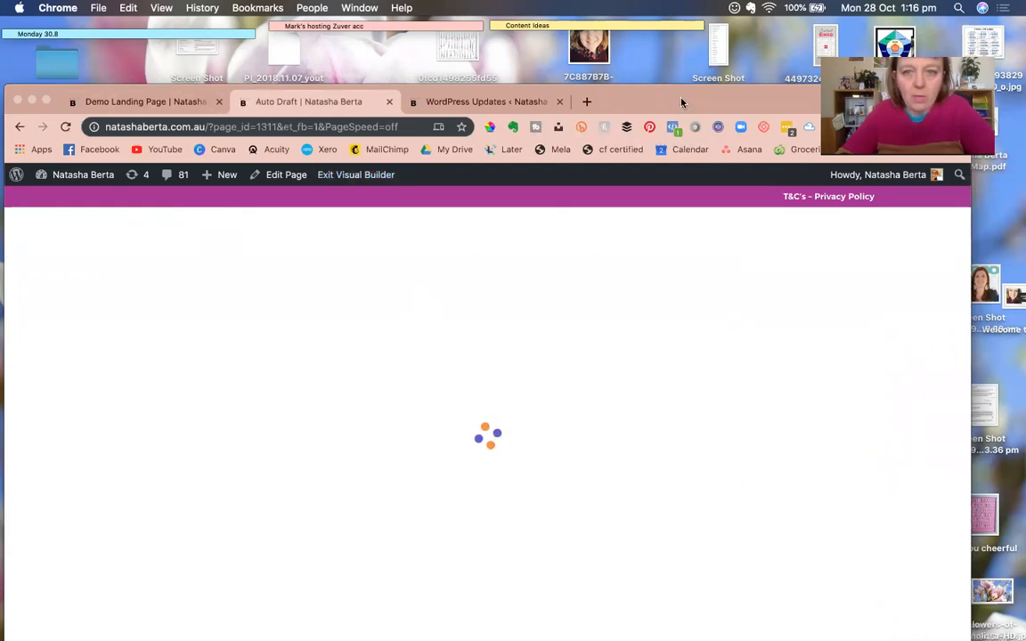
Open the premade layout library and view the Interior Design Company pack.
{"action": "left_click_drag", "start_coordinate": [679, 103], "coordinate": [681, 61]}
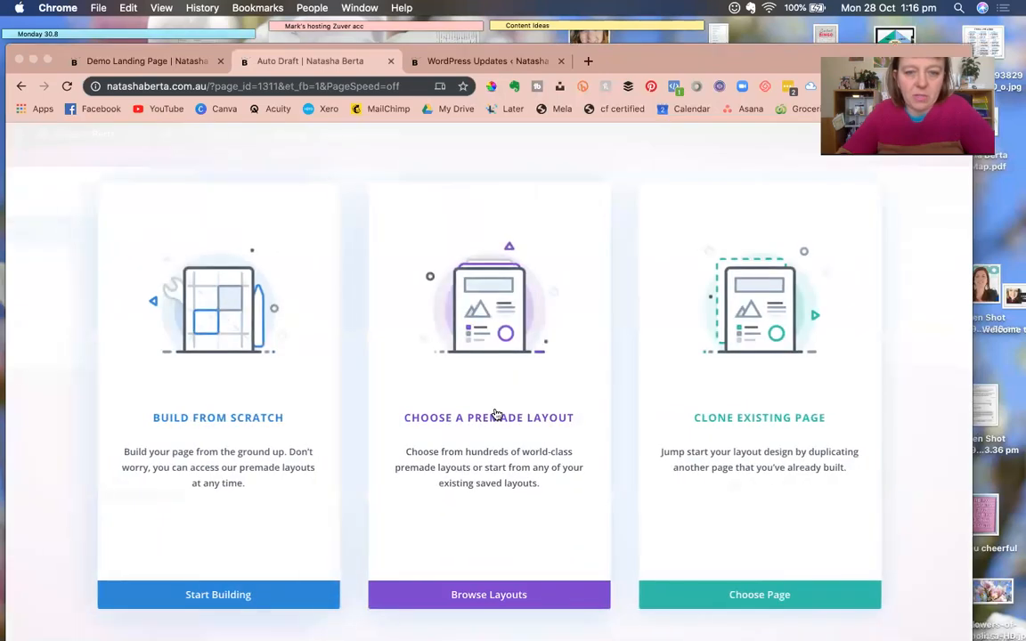
{"action": "left_click", "coordinate": [495, 414]}
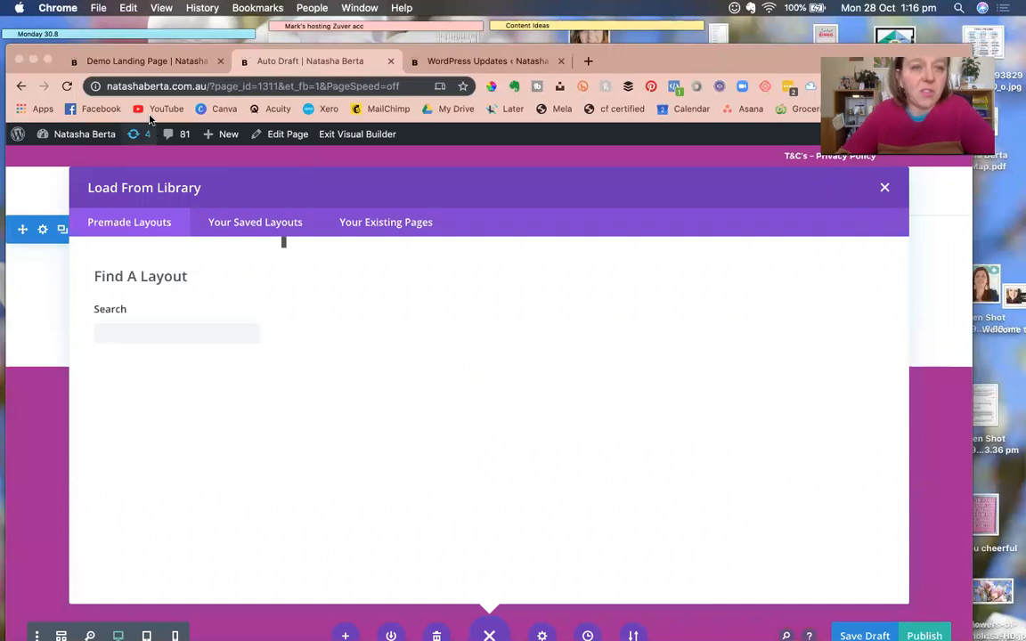
{"action": "scroll", "coordinate": [355, 493], "scroll_direction": "down", "scroll_amount": 20}
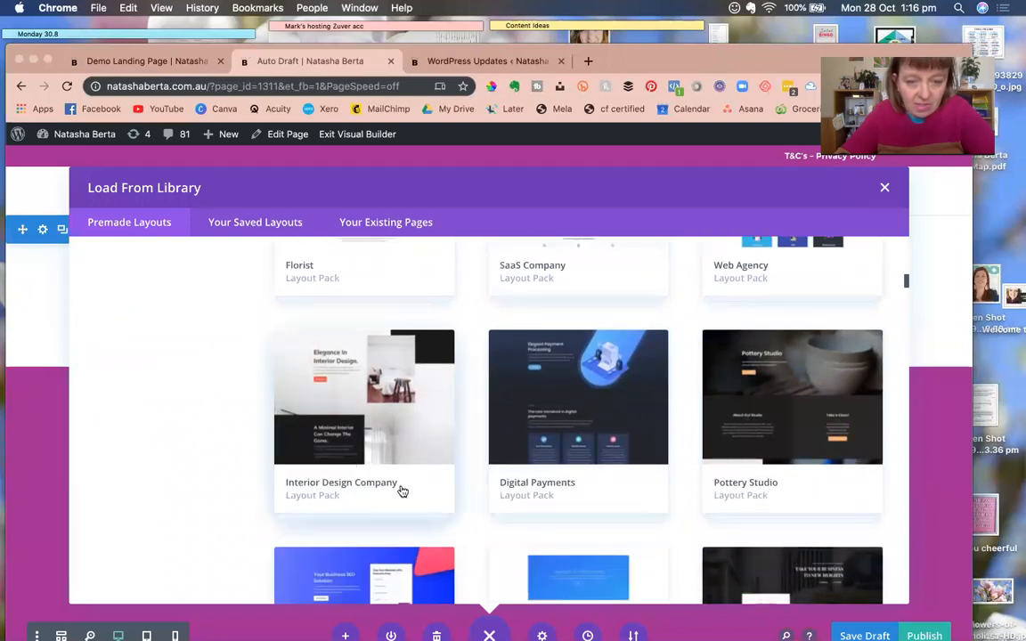
{"action": "left_click", "coordinate": [401, 488]}
{"action": "scroll", "coordinate": [615, 517], "scroll_direction": "down", "scroll_amount": 2}
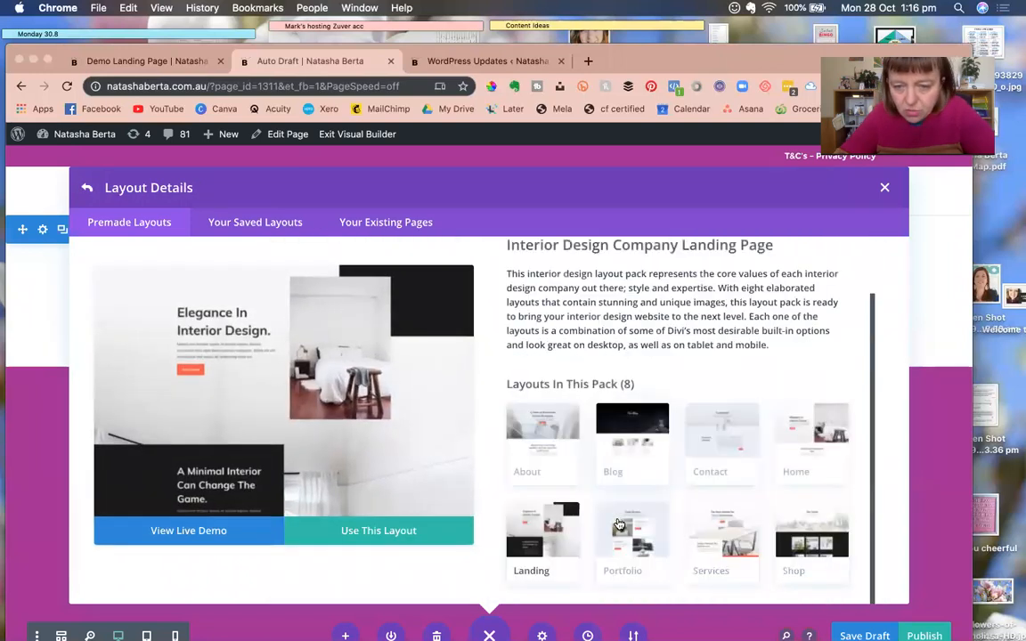
Preview the pack's Shop, Services, Blog and About layouts, then return to the pack grid.
{"action": "left_click", "coordinate": [801, 541]}
{"action": "scroll", "coordinate": [378, 411], "scroll_direction": "down", "scroll_amount": 5}
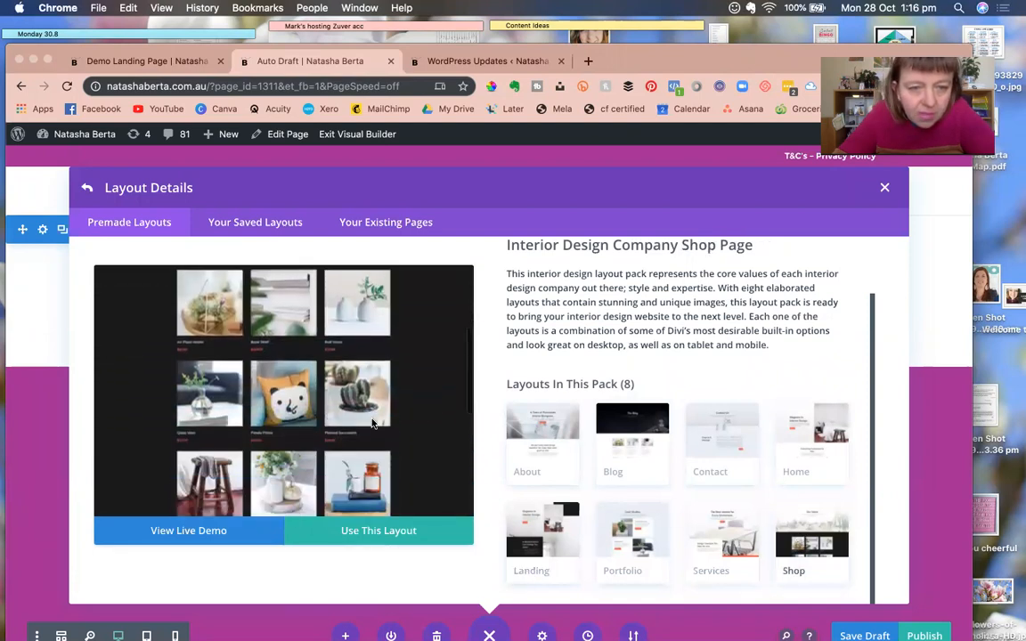
{"action": "scroll", "coordinate": [373, 423], "scroll_direction": "down", "scroll_amount": 5}
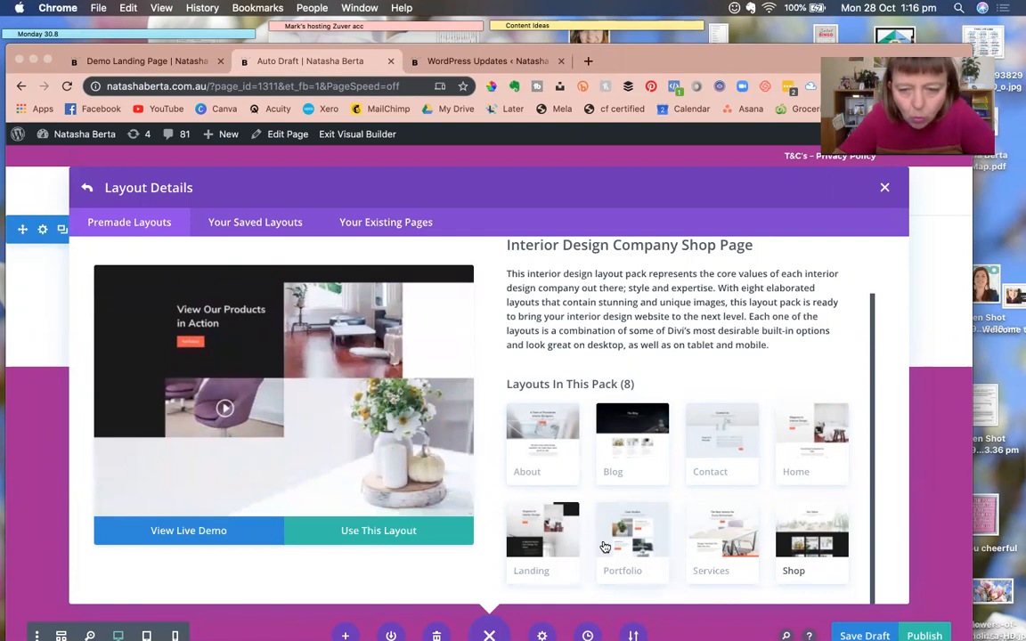
{"action": "left_click", "coordinate": [710, 545]}
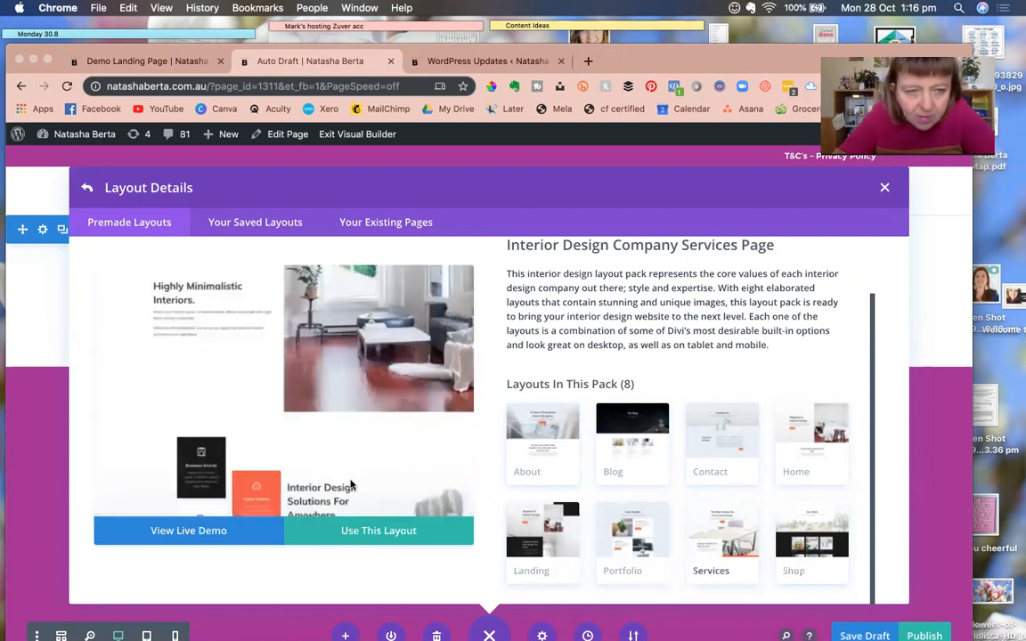
{"action": "scroll", "coordinate": [351, 485], "scroll_direction": "down", "scroll_amount": 2}
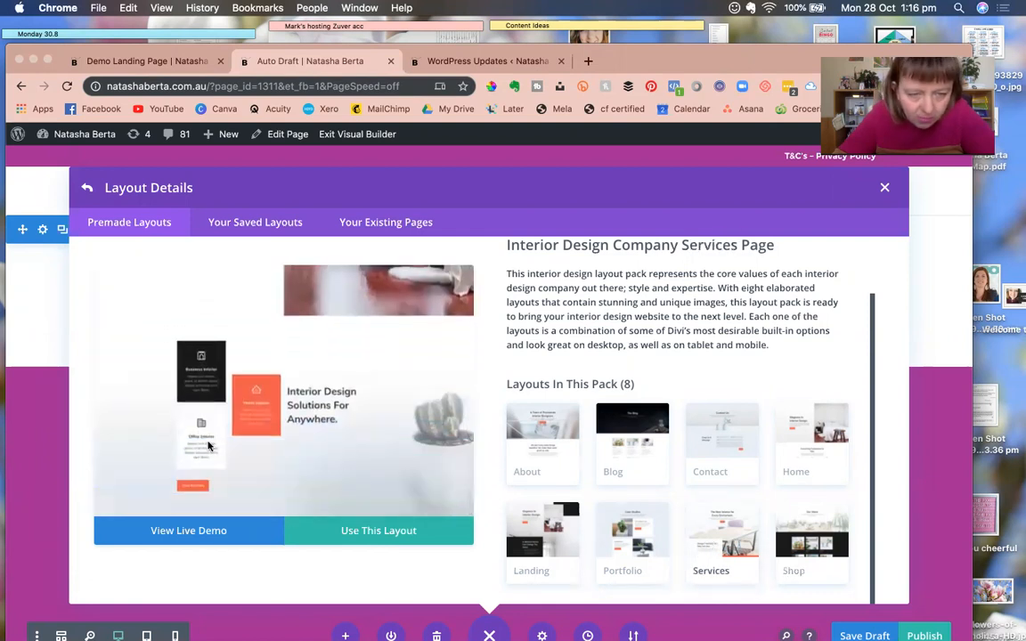
{"action": "left_click", "coordinate": [627, 435]}
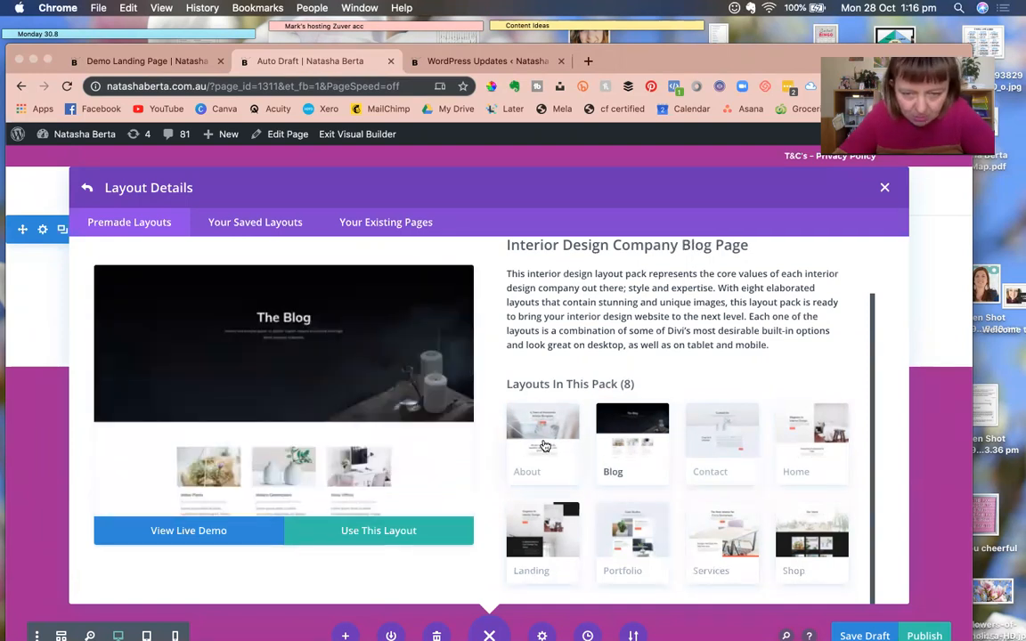
{"action": "left_click", "coordinate": [545, 445]}
{"action": "scroll", "coordinate": [279, 378], "scroll_direction": "down", "scroll_amount": 5}
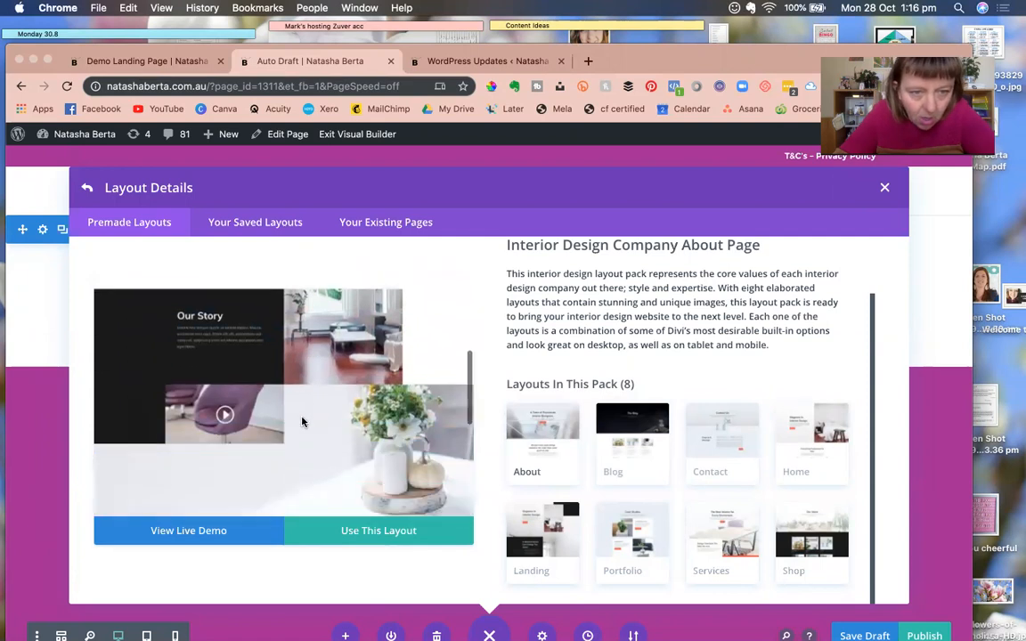
{"action": "scroll", "coordinate": [355, 434], "scroll_direction": "down", "scroll_amount": 4}
{"action": "scroll", "coordinate": [320, 394], "scroll_direction": "up", "scroll_amount": 6}
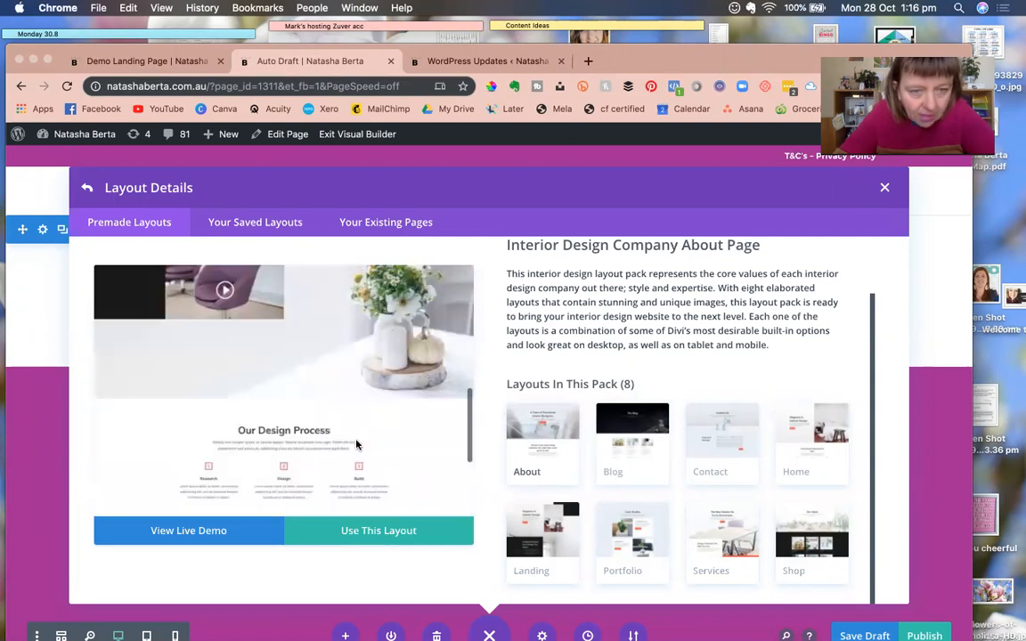
{"action": "left_click", "coordinate": [88, 189]}
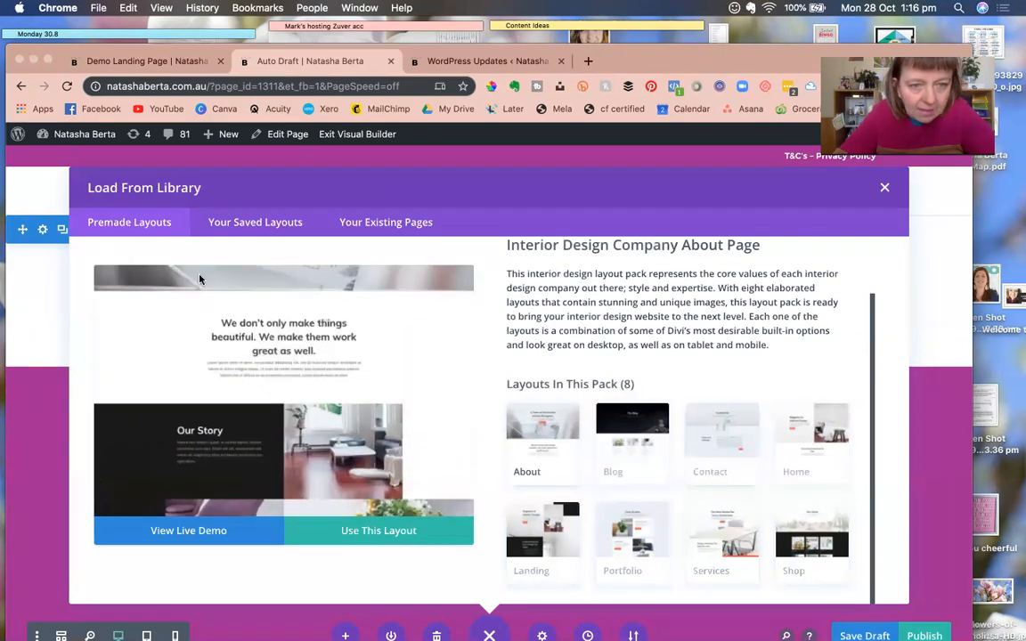
{"action": "left_click", "coordinate": [130, 217]}
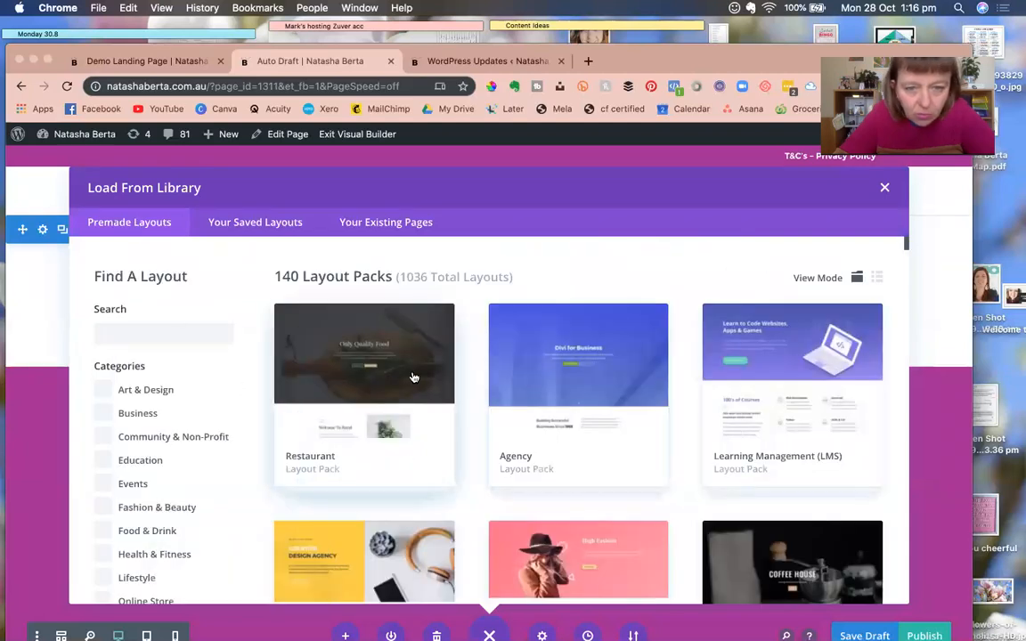
Select the Coffee Shop pack's About Page layout and import it into the draft page.
{"action": "scroll", "coordinate": [623, 410], "scroll_direction": "down", "scroll_amount": 5}
{"action": "left_click", "coordinate": [733, 384]}
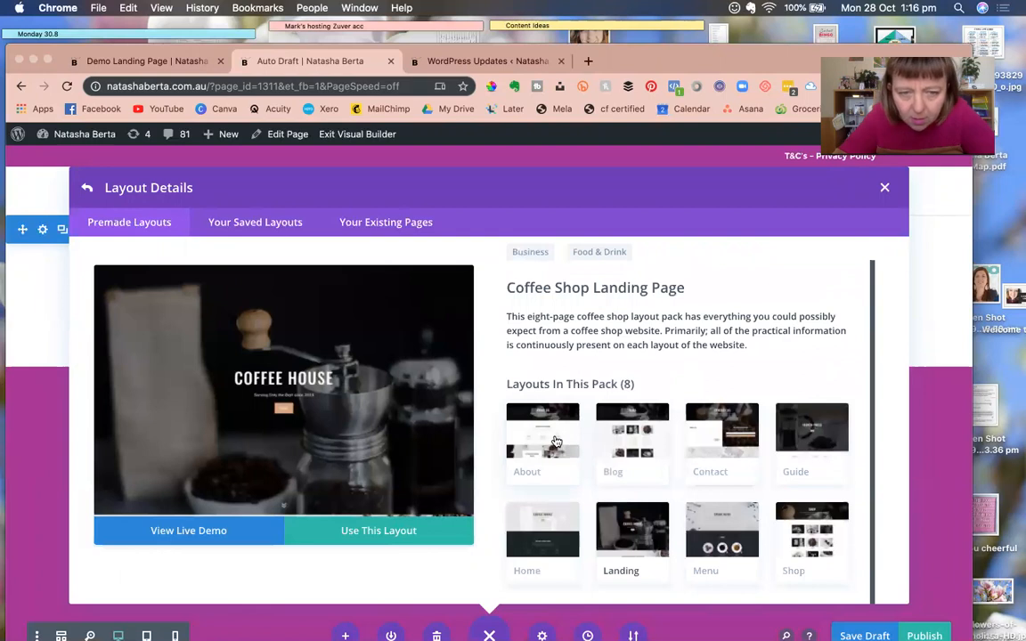
{"action": "left_click", "coordinate": [556, 443]}
{"action": "scroll", "coordinate": [361, 456], "scroll_direction": "up", "scroll_amount": 2}
{"action": "scroll", "coordinate": [360, 456], "scroll_direction": "down", "scroll_amount": 7}
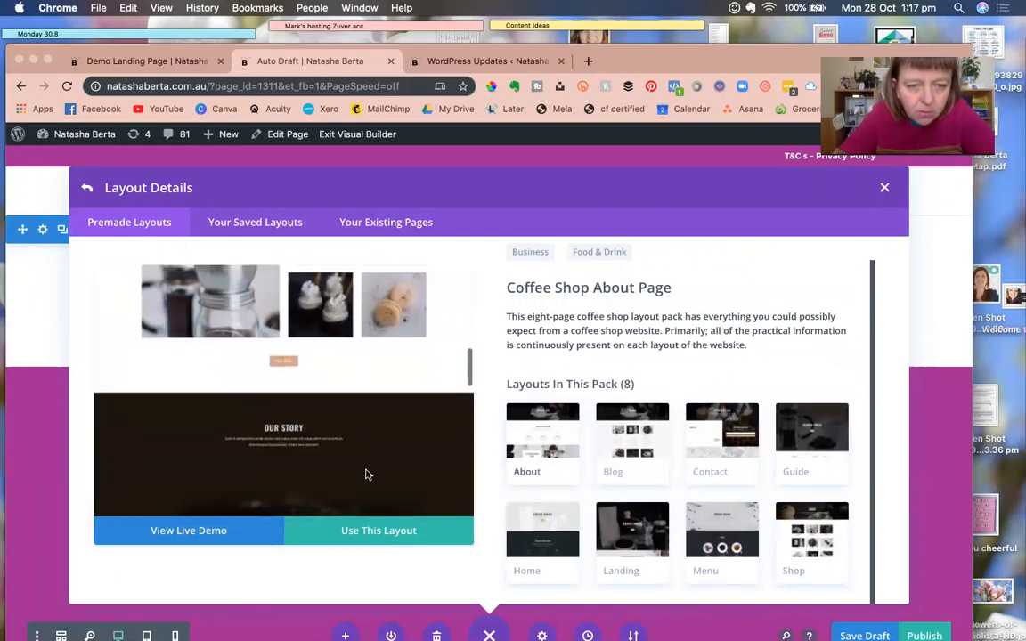
{"action": "left_click", "coordinate": [373, 532]}
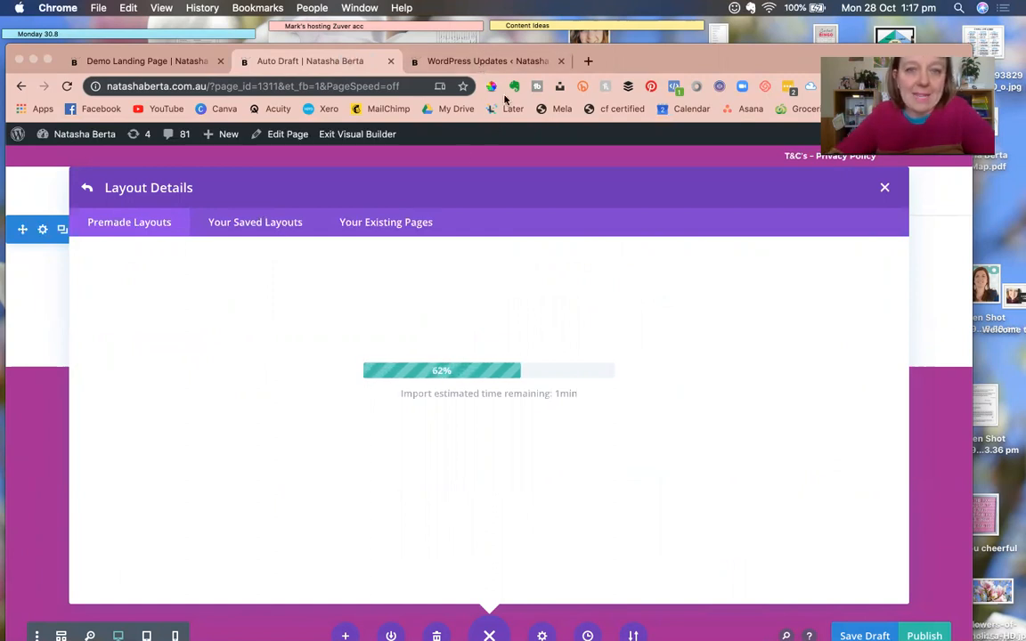
Upload 'New book cover and title.pdf' to the WordPress media library, then return to the draft tab.
{"action": "left_click", "coordinate": [526, 62]}
{"action": "left_click_drag", "start_coordinate": [614, 68], "coordinate": [656, 124]}
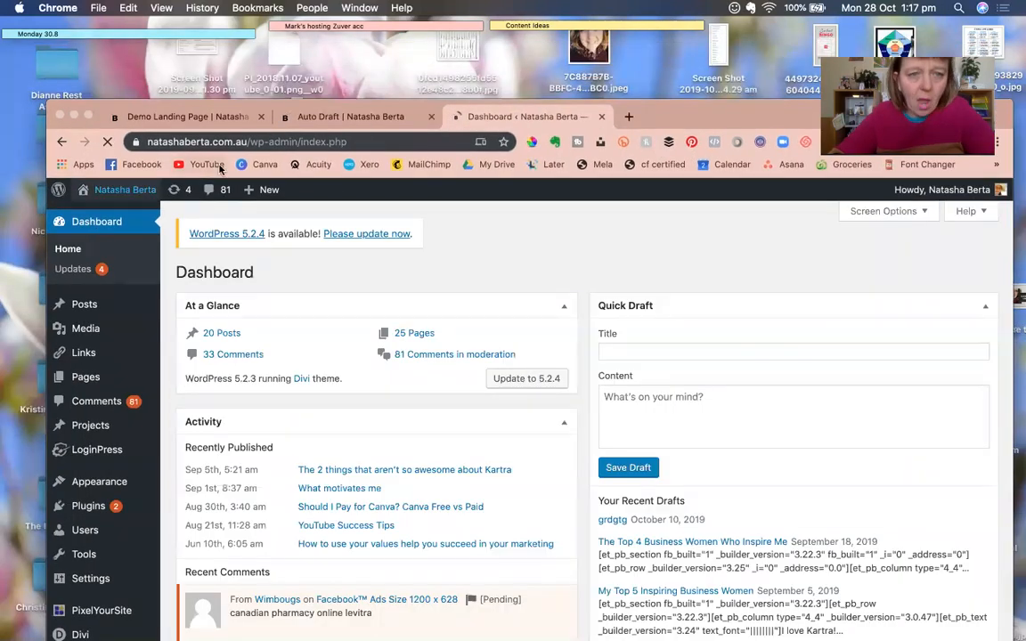
{"action": "mouse_move", "coordinate": [267, 194]}
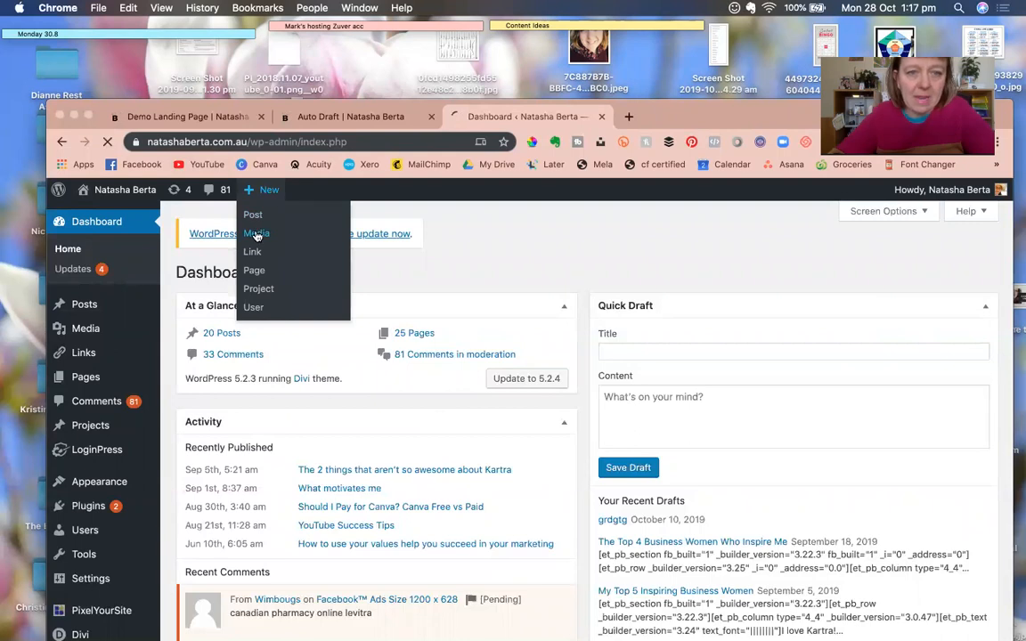
{"action": "left_click_drag", "start_coordinate": [96, 107], "coordinate": [53, 16]}
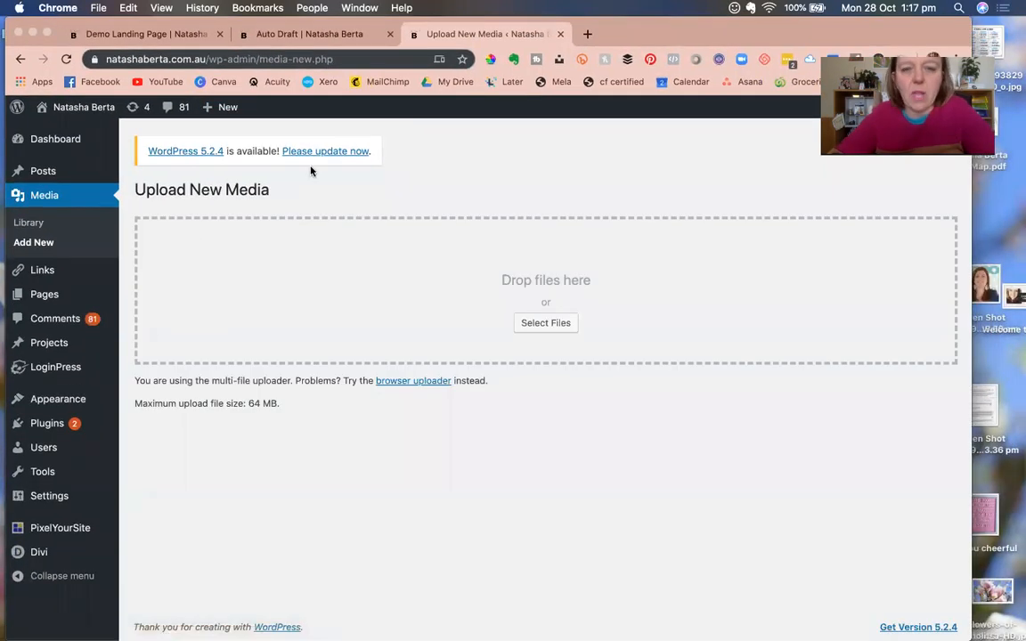
{"action": "left_click", "coordinate": [543, 324]}
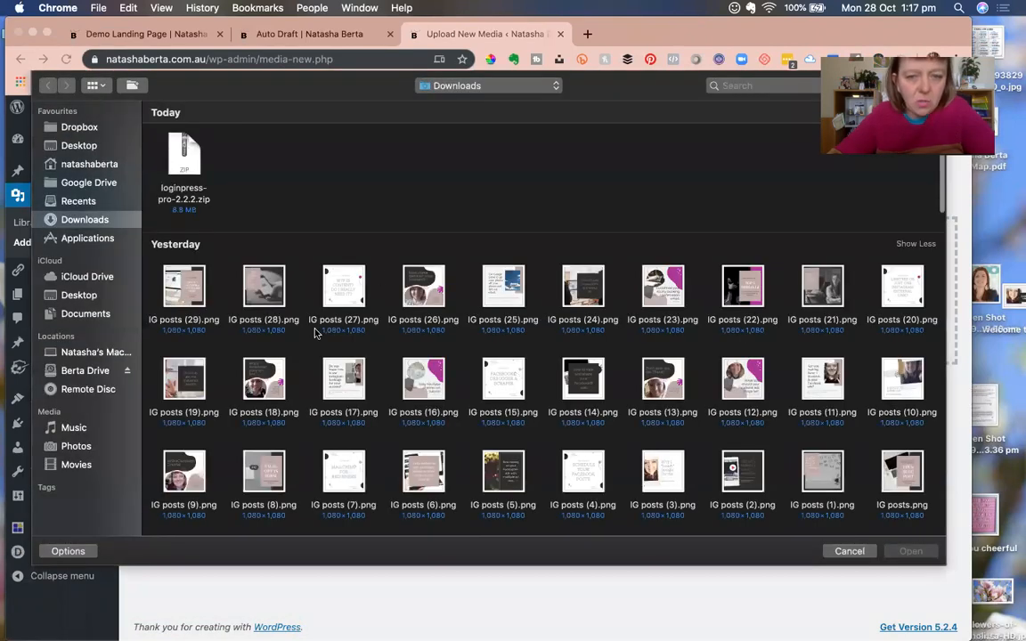
{"action": "scroll", "coordinate": [398, 408], "scroll_direction": "down", "scroll_amount": 10}
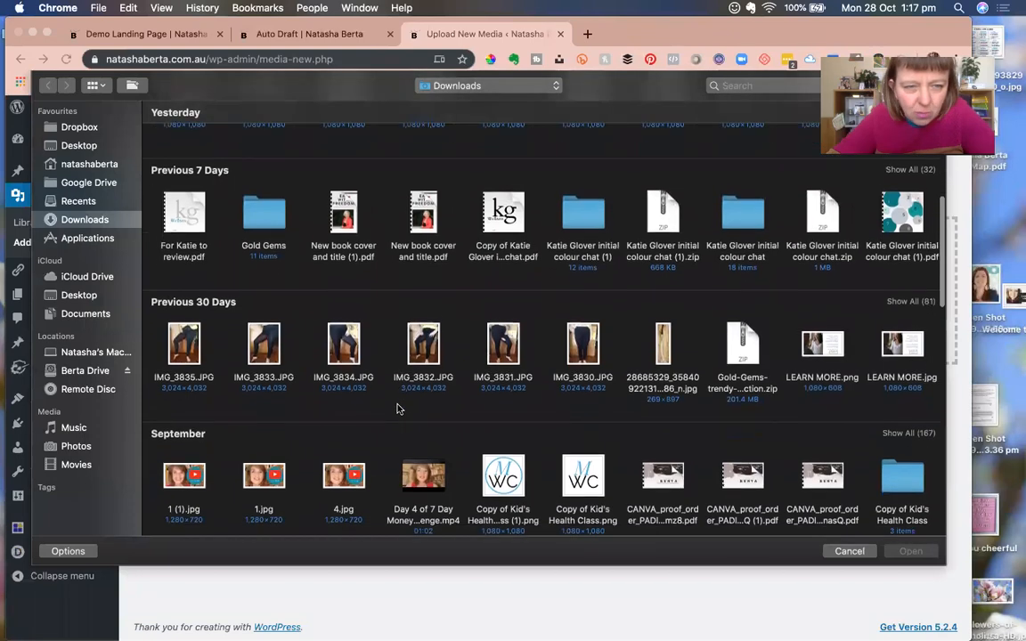
{"action": "left_click", "coordinate": [424, 201]}
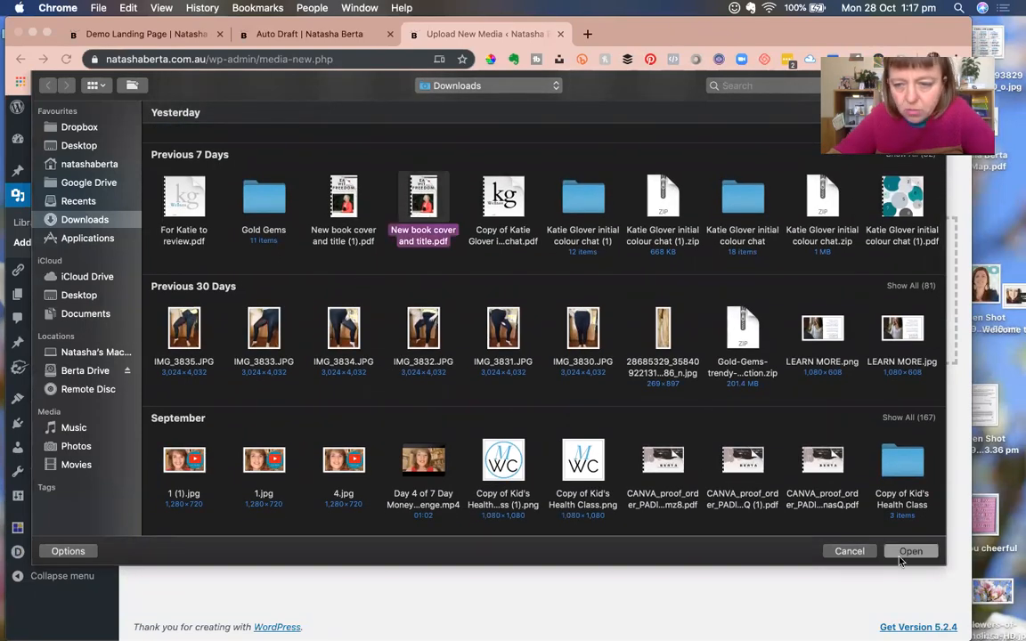
{"action": "left_click", "coordinate": [909, 553]}
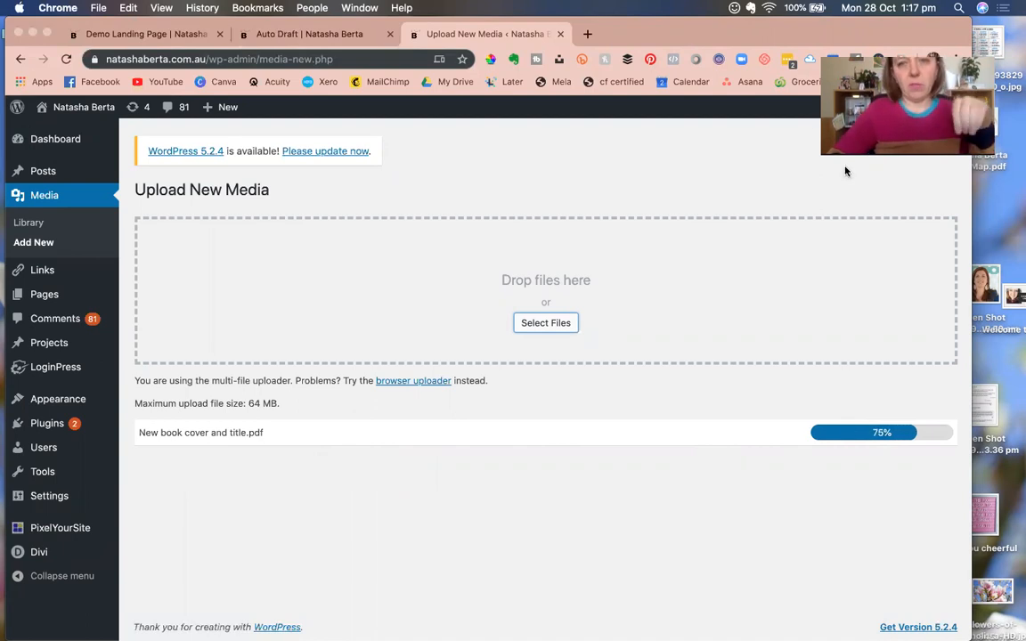
{"action": "left_click_drag", "start_coordinate": [672, 36], "coordinate": [679, 93]}
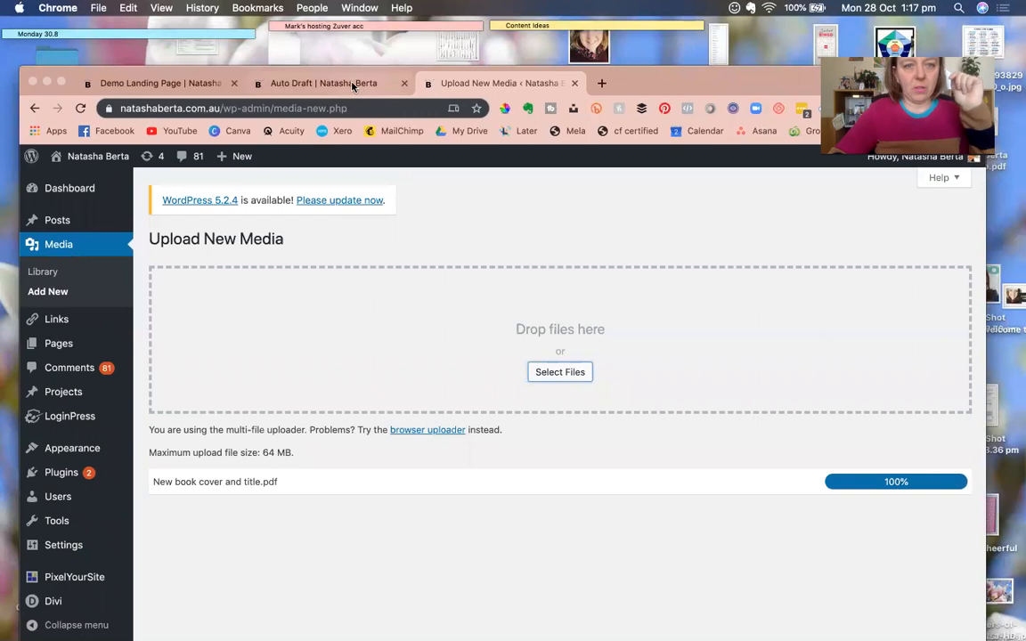
{"action": "left_click", "coordinate": [353, 86]}
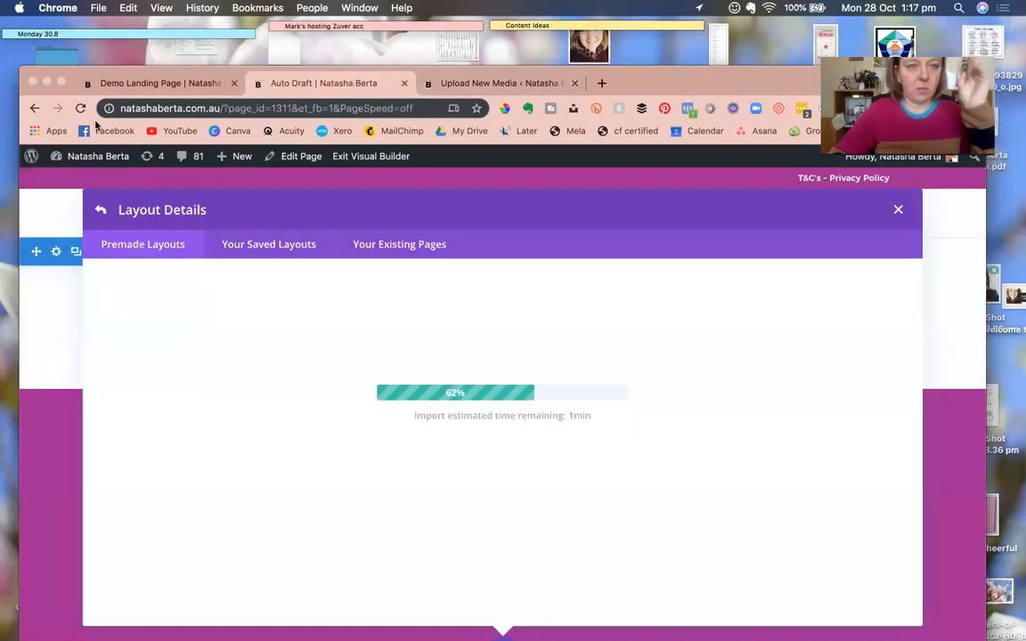
Go back to the Auto Draft page's imported Coffee Shop About layout and open the About Us header's settings.
{"action": "left_click", "coordinate": [130, 83]}
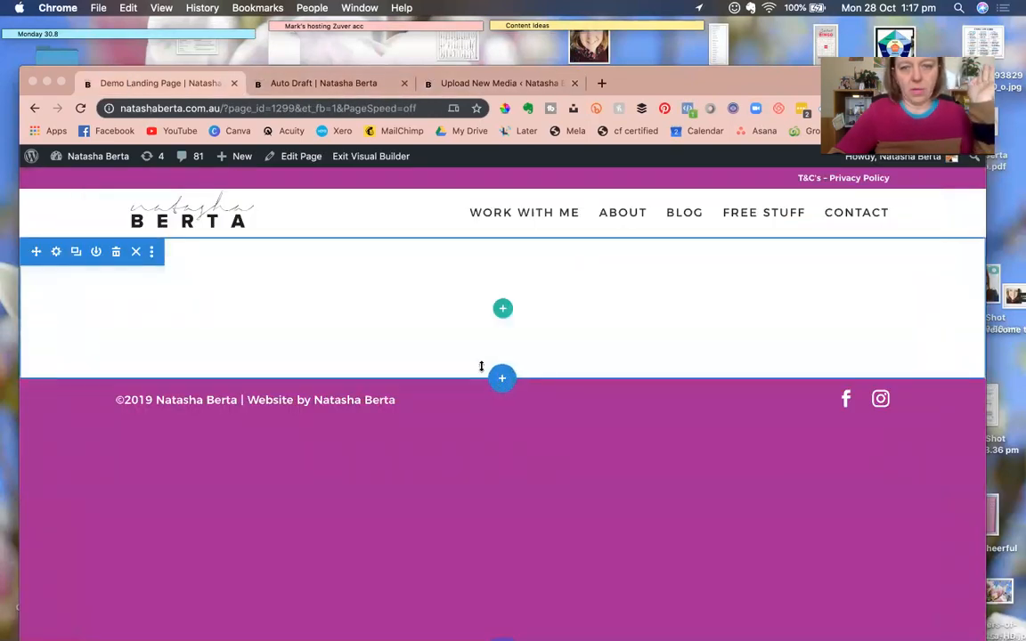
{"action": "left_click", "coordinate": [353, 159]}
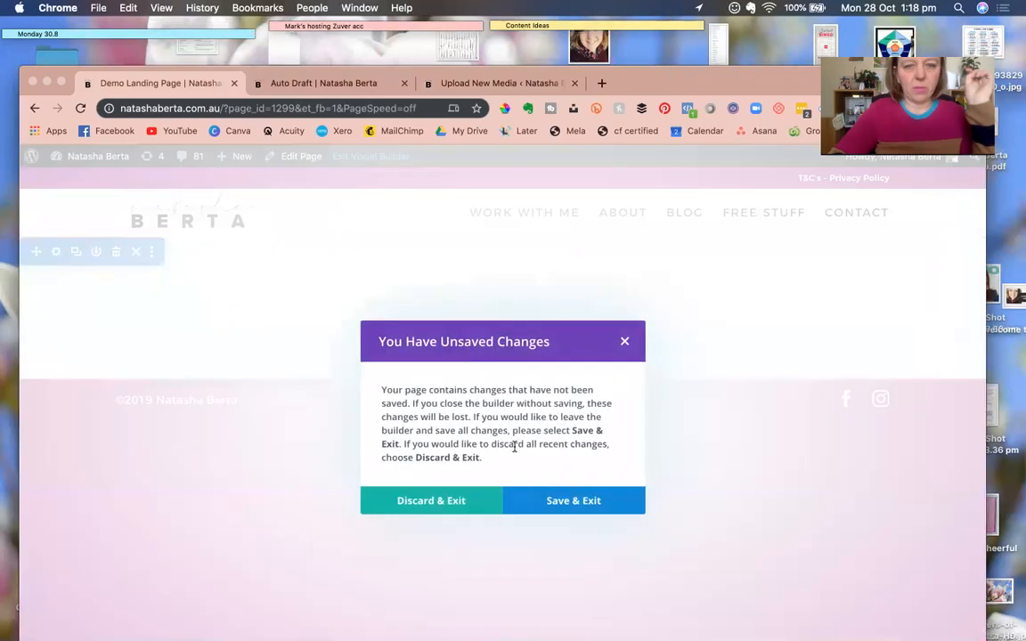
{"action": "left_click", "coordinate": [364, 88]}
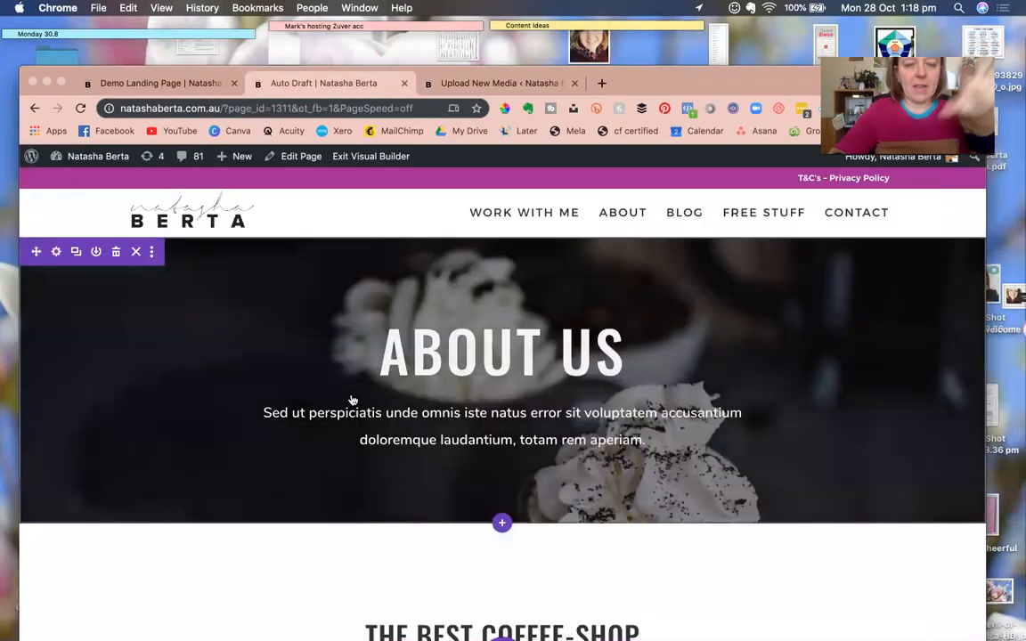
{"action": "triple_click", "coordinate": [509, 335]}
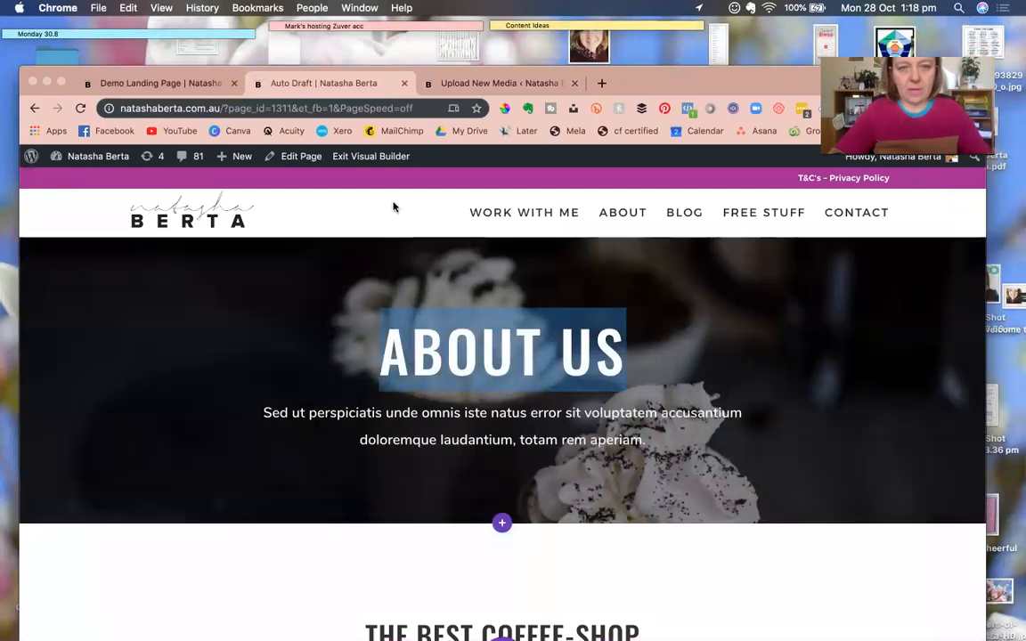
{"action": "left_click", "coordinate": [432, 338]}
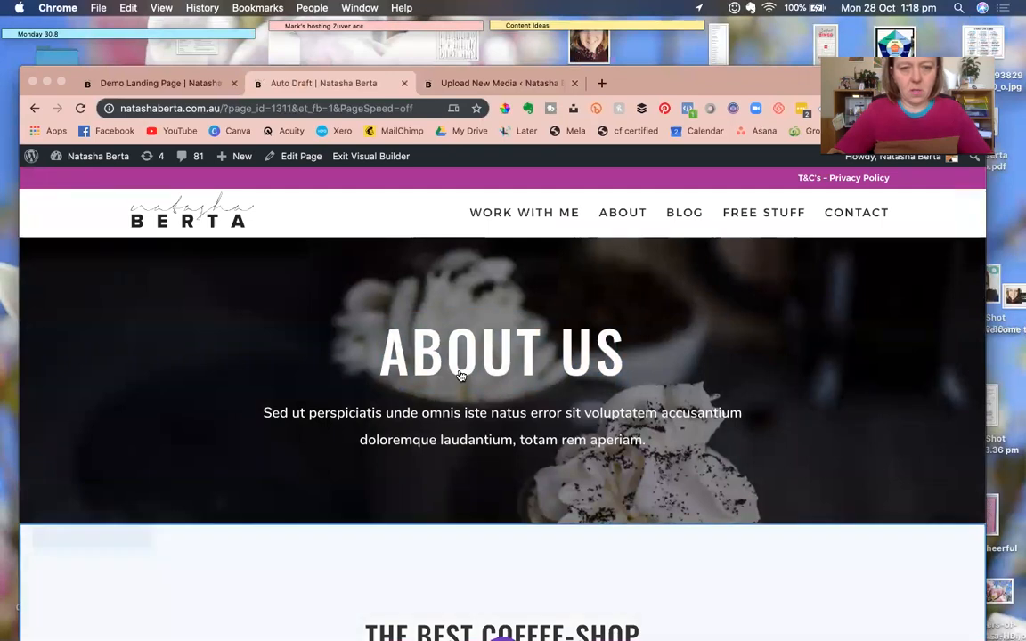
{"action": "mouse_move", "coordinate": [466, 286]}
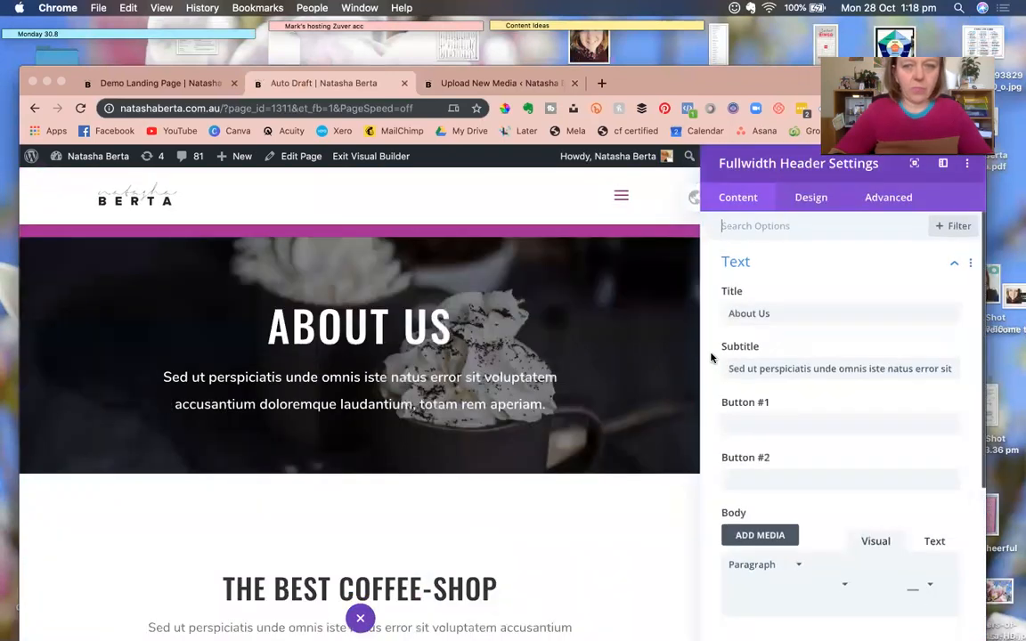
Change the header title to 'Member Library' and the subtitle to 'Welcome to the deluxe place of your member benfits'.
{"action": "double_click", "coordinate": [754, 317]}
{"action": "type", "text": "Me"}
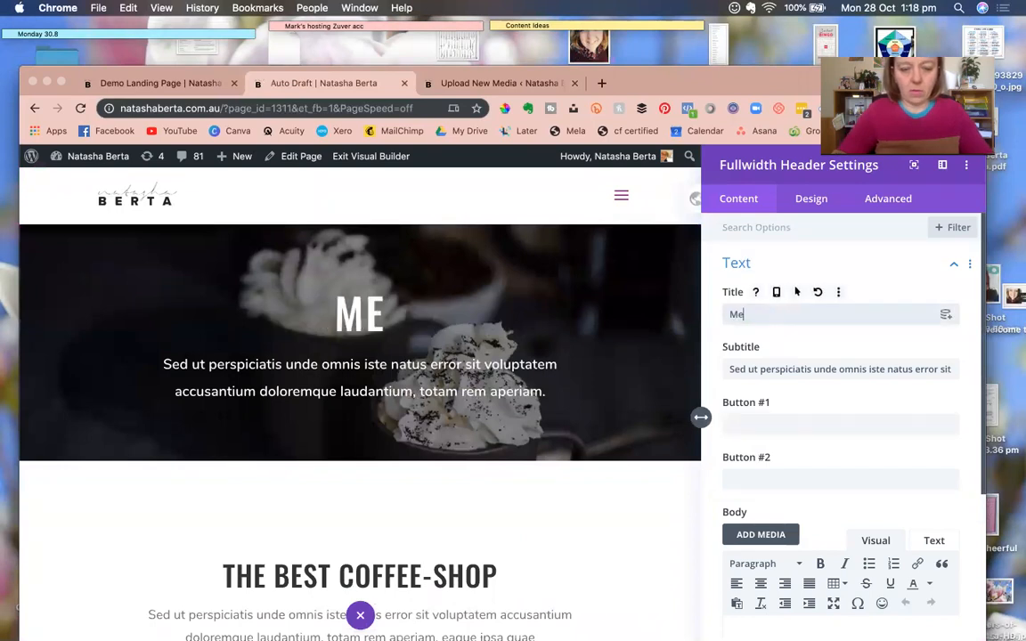
{"action": "type", "text": "mber Librabr"}
{"action": "key", "text": "BackSpace"}
{"action": "key", "text": "BackSpace"}
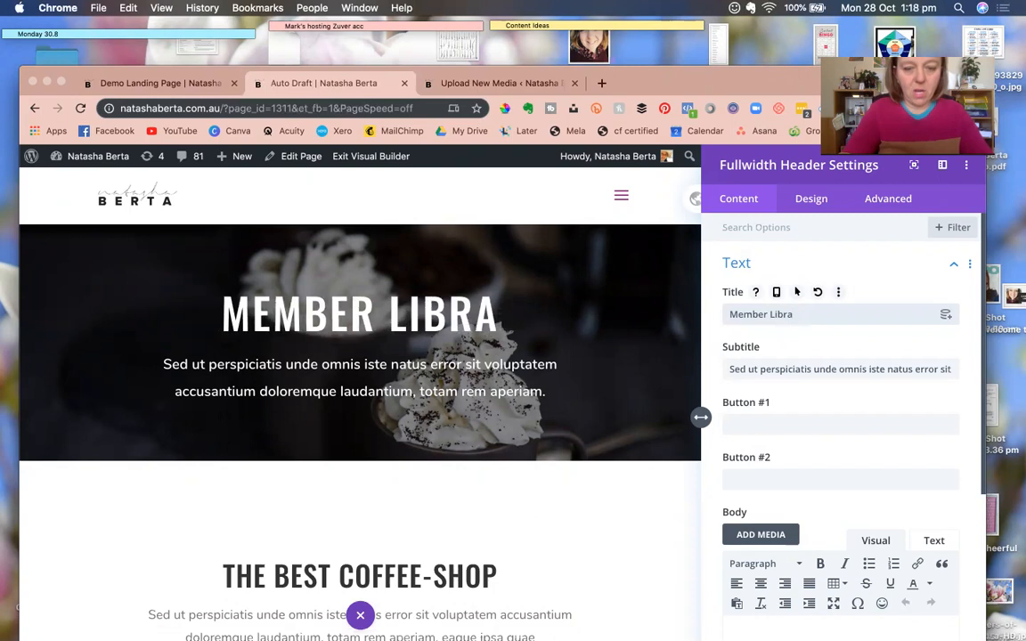
{"action": "type", "text": "ry"}
{"action": "triple_click", "coordinate": [754, 369]}
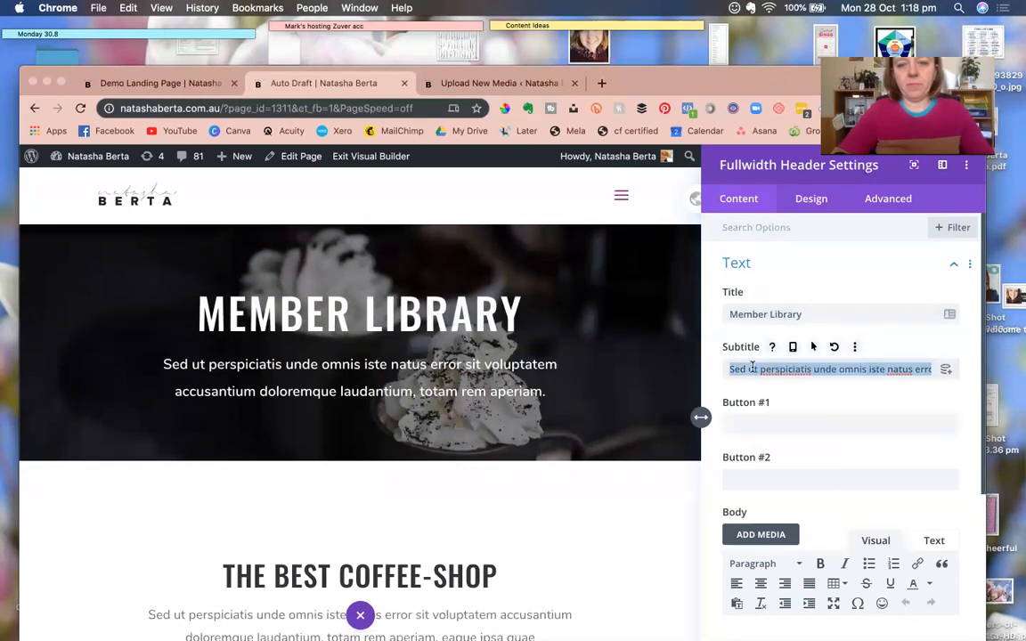
{"action": "type", "text": "Welcome "}
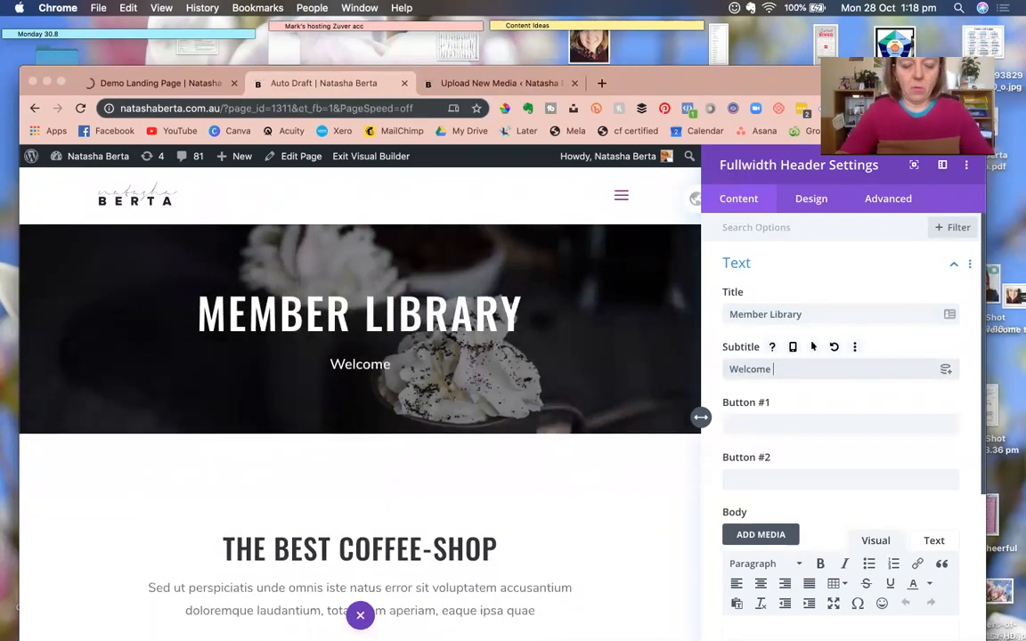
{"action": "type", "text": "to the delux"}
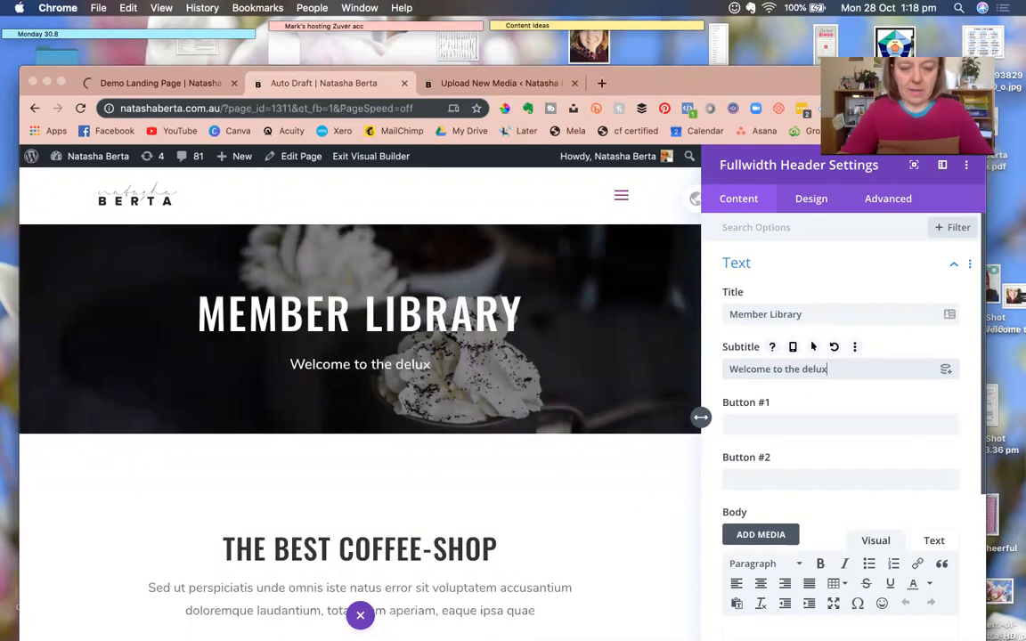
{"action": "type", "text": "e place of y"}
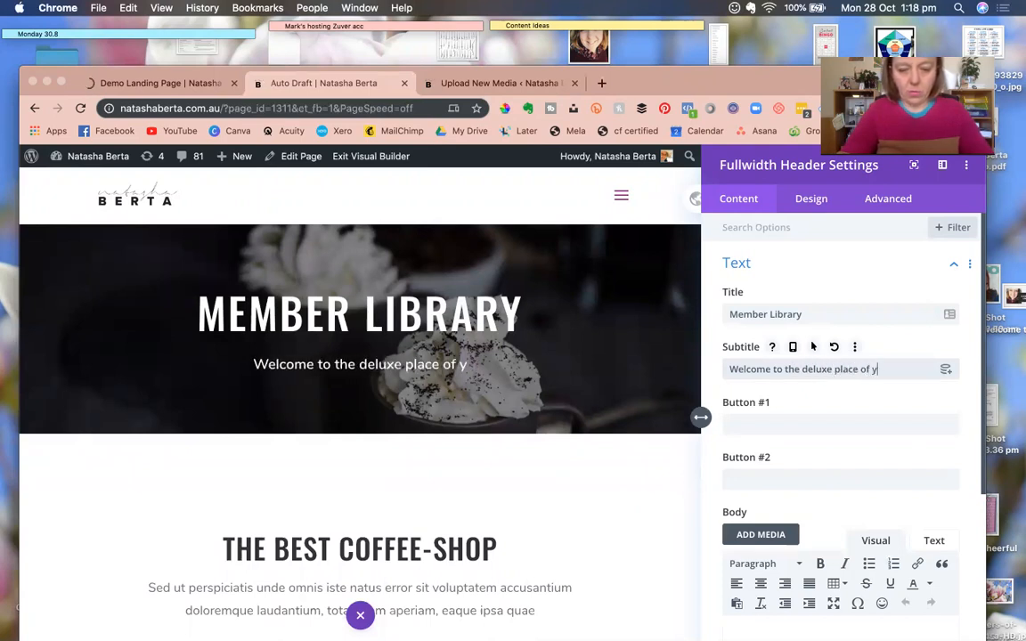
{"action": "type", "text": "our member benfits"}
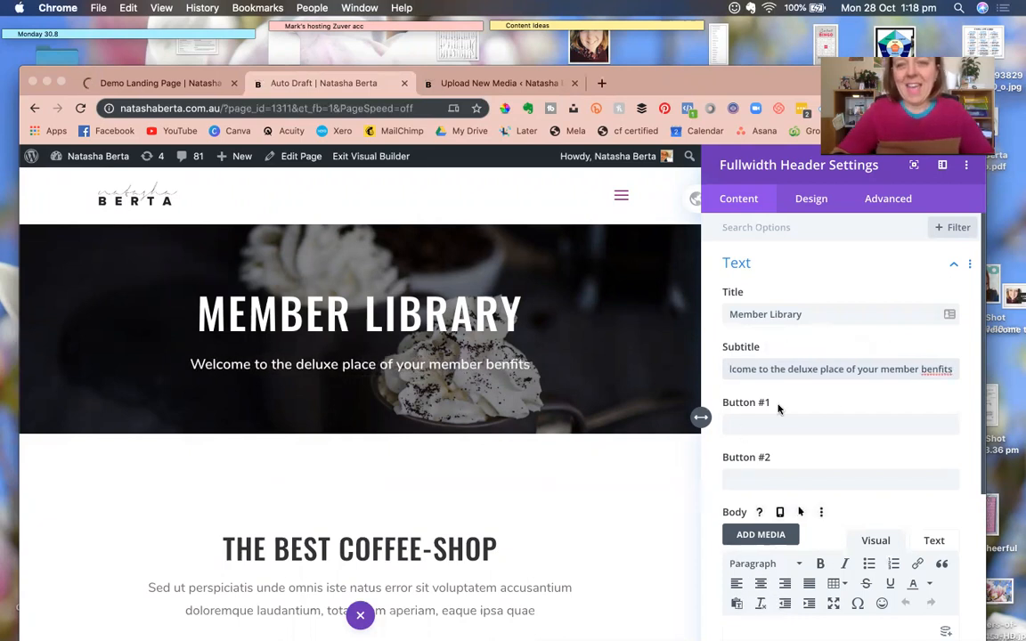
{"action": "scroll", "coordinate": [811, 350], "scroll_direction": "down", "scroll_amount": 1}
{"action": "scroll", "coordinate": [815, 401], "scroll_direction": "down", "scroll_amount": 5}
{"action": "left_click", "coordinate": [813, 532]}
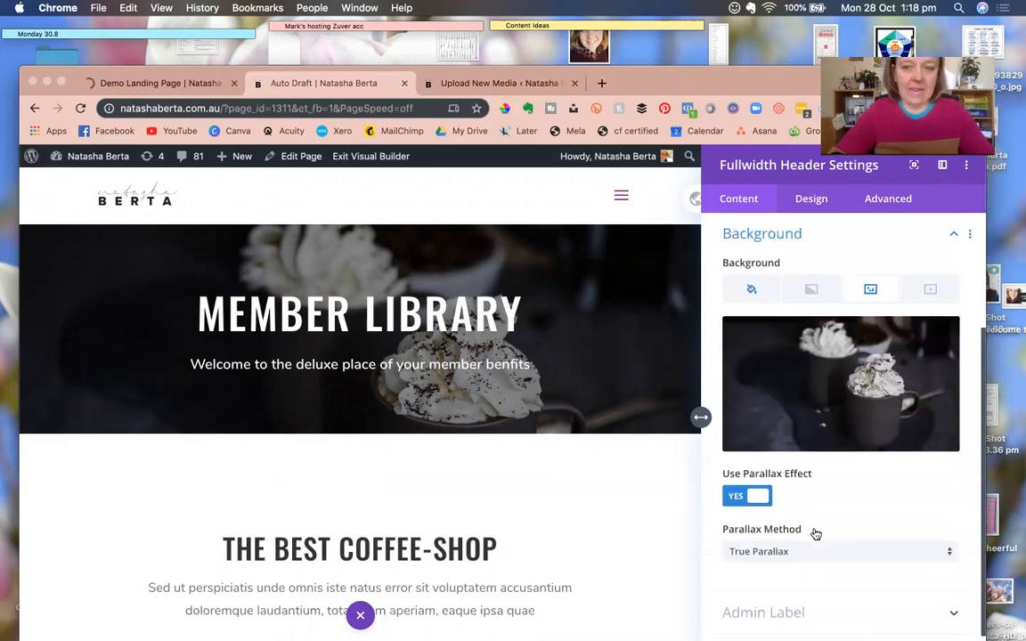
Set the coffee-cup photo from the media library as the header's background image.
{"action": "left_click", "coordinate": [821, 375]}
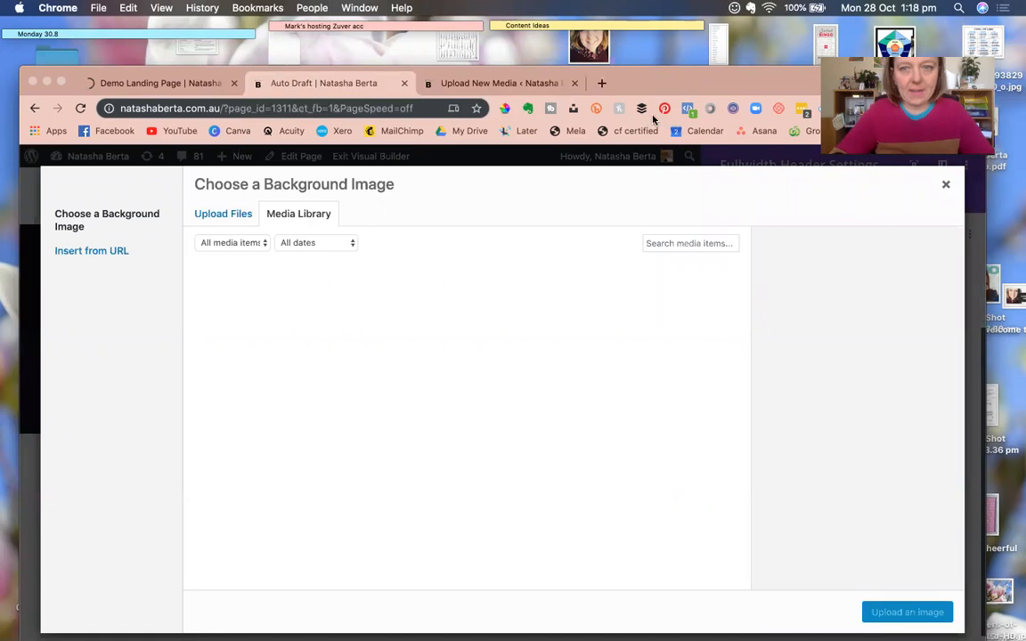
{"action": "double_click", "coordinate": [669, 89]}
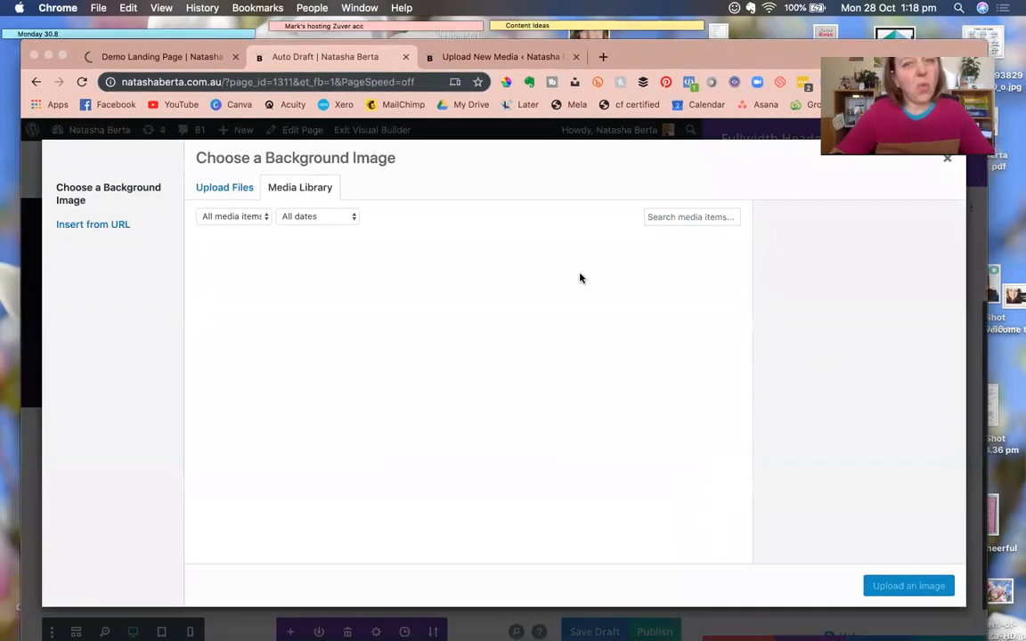
{"action": "left_click", "coordinate": [230, 189]}
{"action": "left_click", "coordinate": [288, 189]}
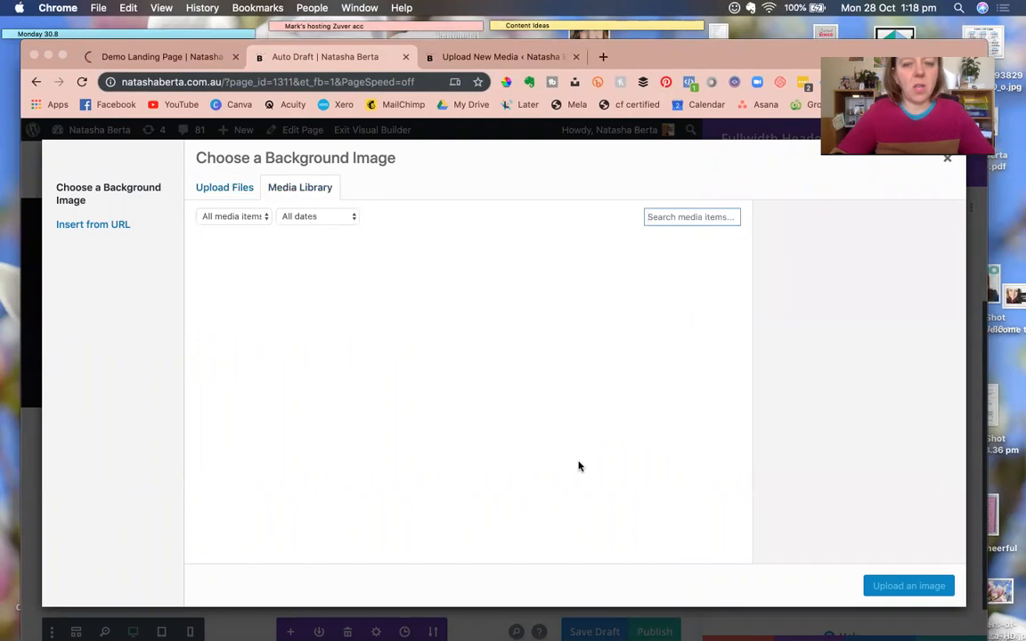
{"action": "left_click", "coordinate": [950, 163]}
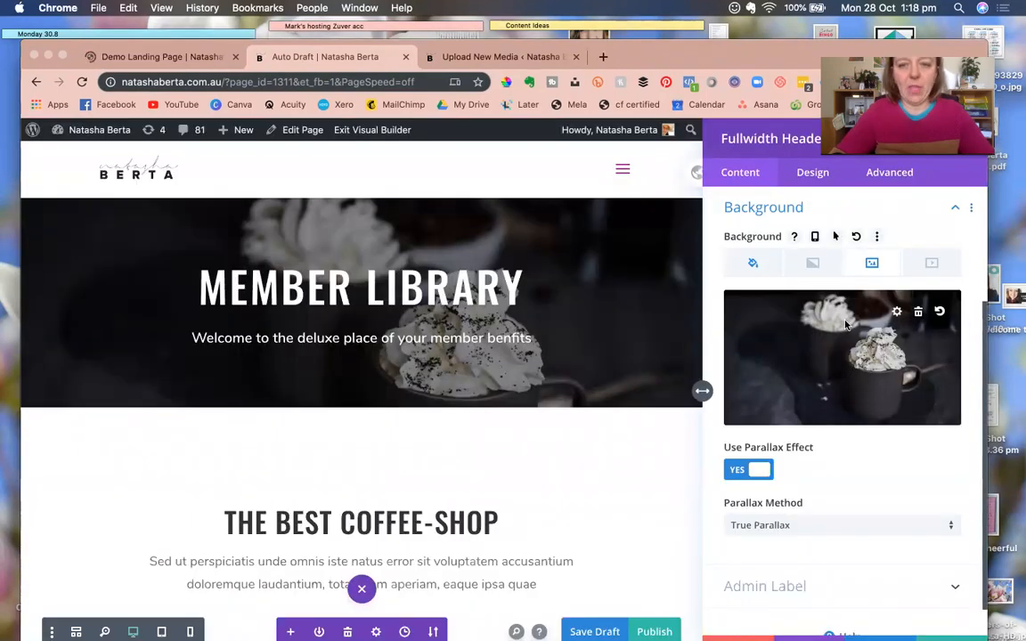
{"action": "left_click", "coordinate": [846, 325]}
{"action": "scroll", "coordinate": [522, 392], "scroll_direction": "down", "scroll_amount": 15}
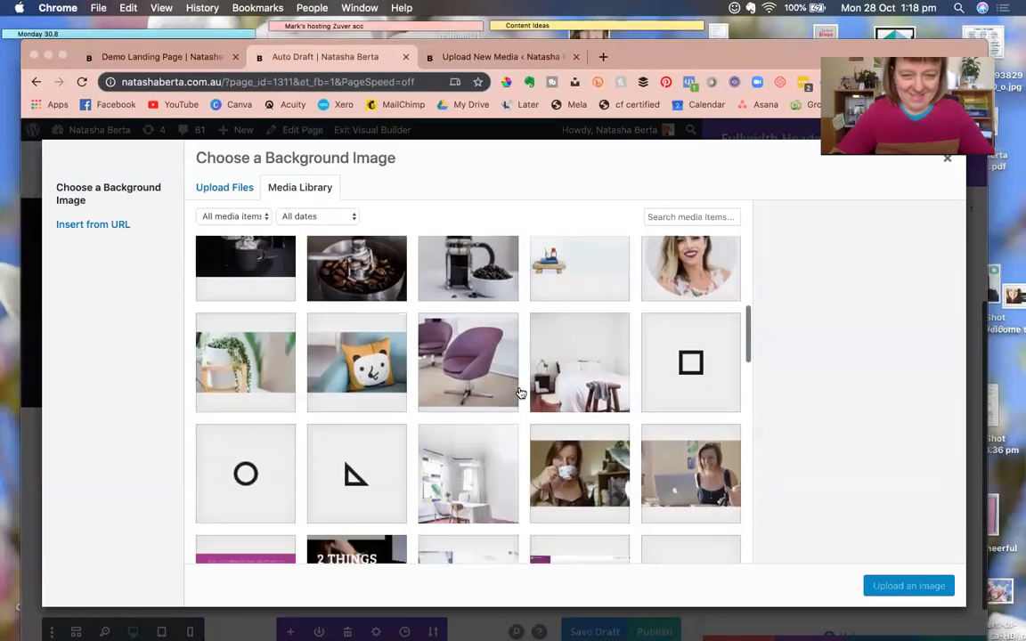
{"action": "left_click", "coordinate": [570, 354]}
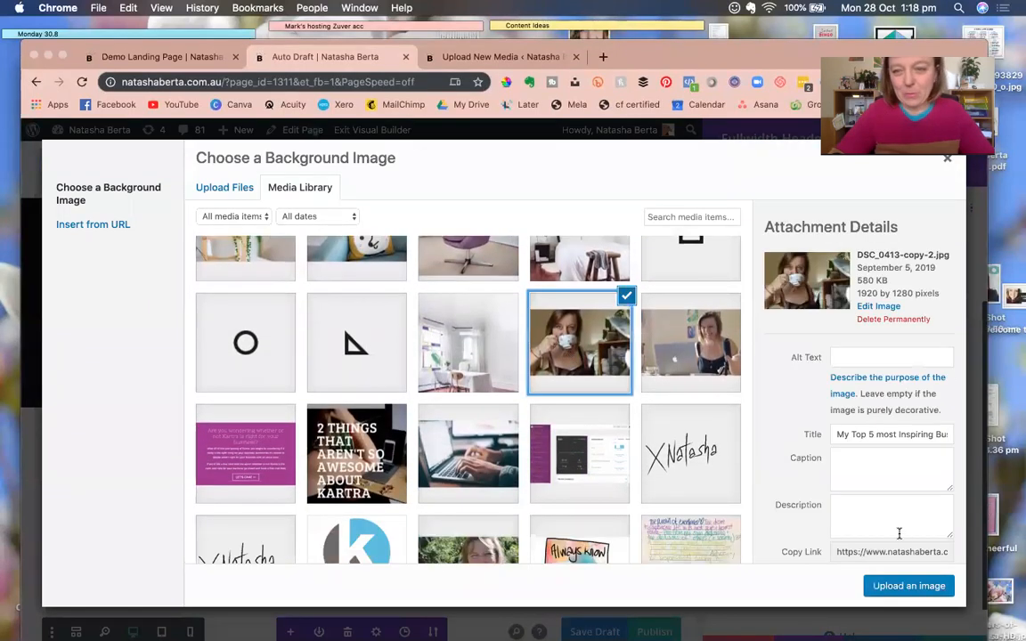
{"action": "left_click", "coordinate": [908, 586]}
Save and close the Fullwidth Header settings.
{"action": "scroll", "coordinate": [905, 585], "scroll_direction": "down", "scroll_amount": 2}
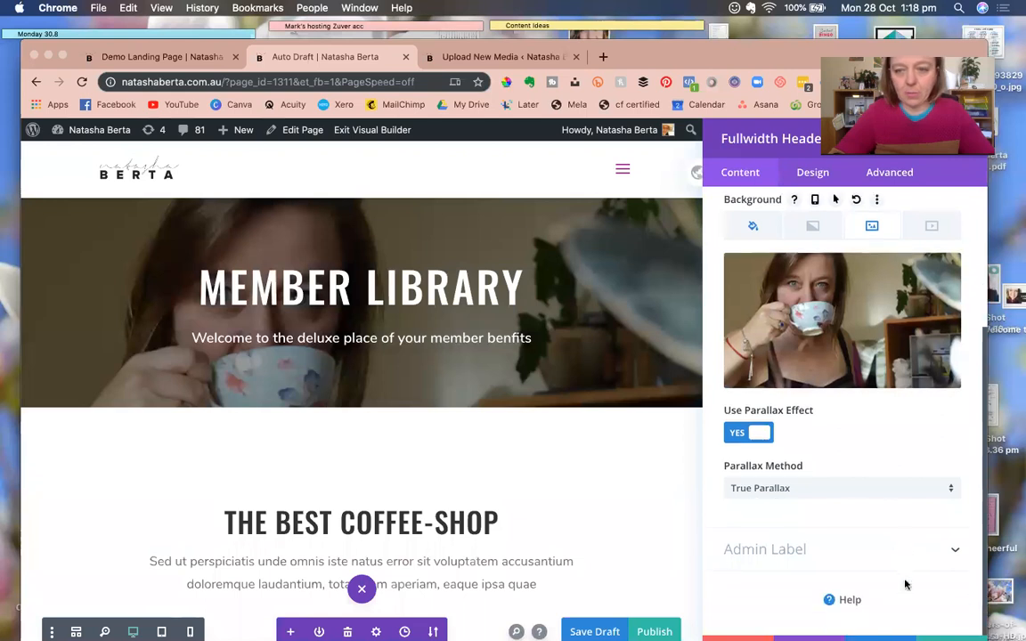
{"action": "left_click_drag", "start_coordinate": [762, 54], "coordinate": [760, 32]}
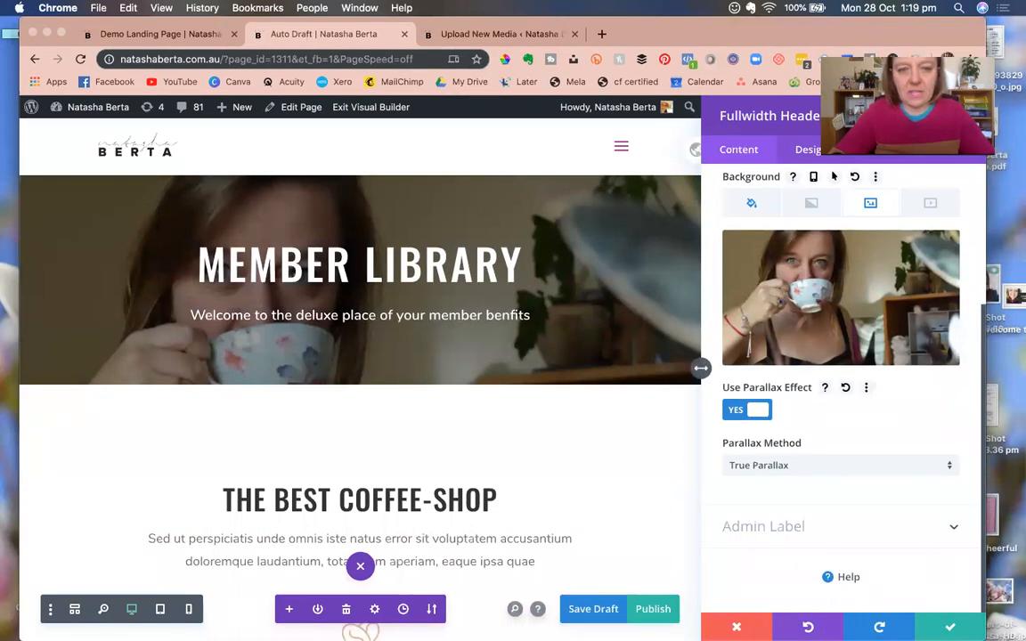
{"action": "left_click", "coordinate": [951, 627]}
{"action": "scroll", "coordinate": [742, 552], "scroll_direction": "down", "scroll_amount": 5}
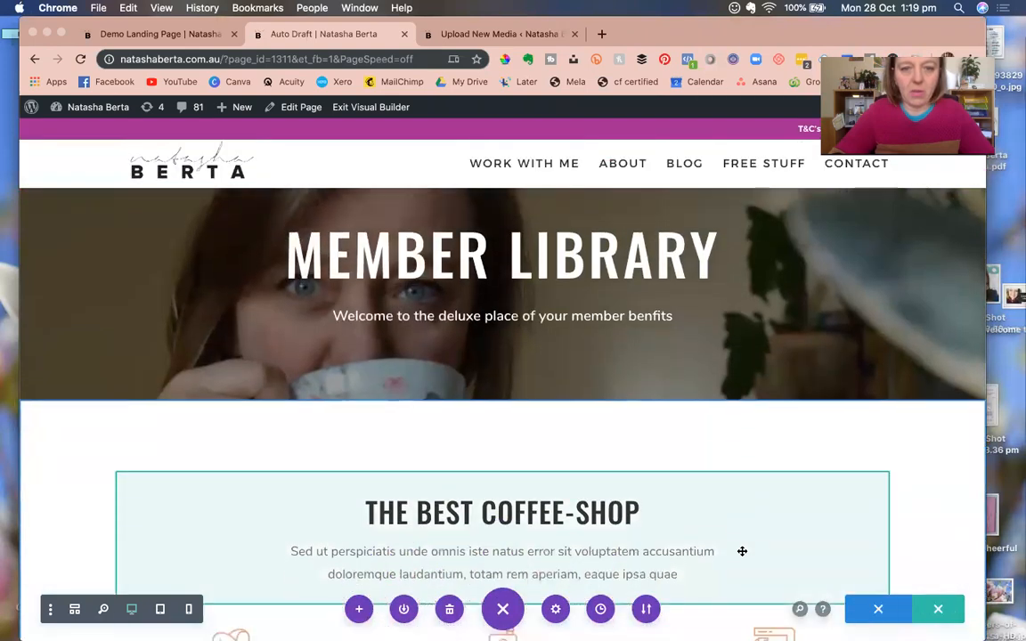
{"action": "scroll", "coordinate": [742, 554], "scroll_direction": "down", "scroll_amount": 2}
Duplicate the Browse Menu button so a copy sits under the Best Beans column.
{"action": "scroll", "coordinate": [609, 403], "scroll_direction": "down", "scroll_amount": 1}
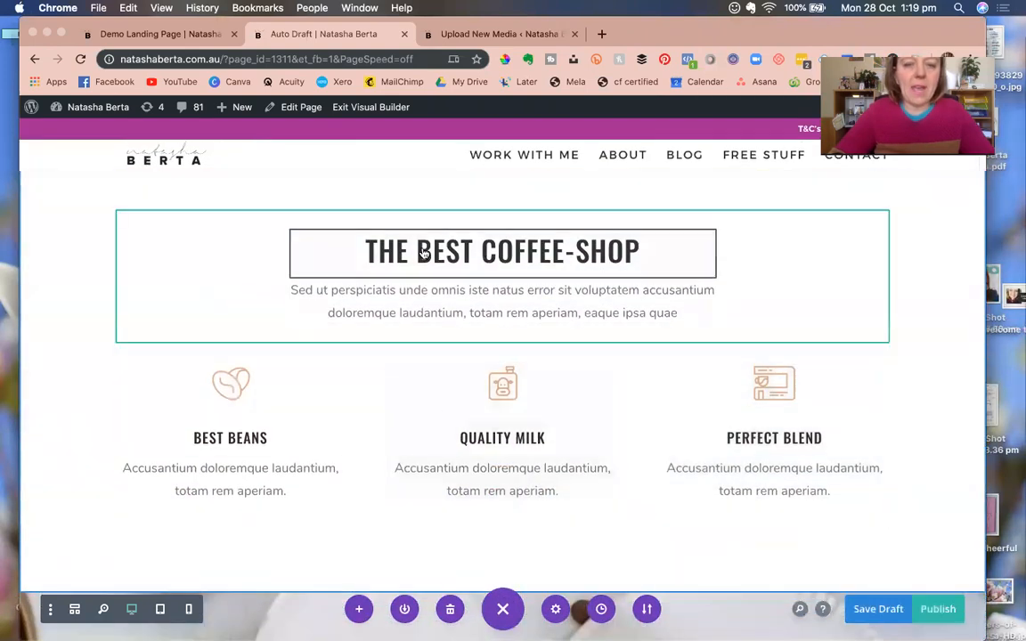
{"action": "scroll", "coordinate": [458, 424], "scroll_direction": "down", "scroll_amount": 13}
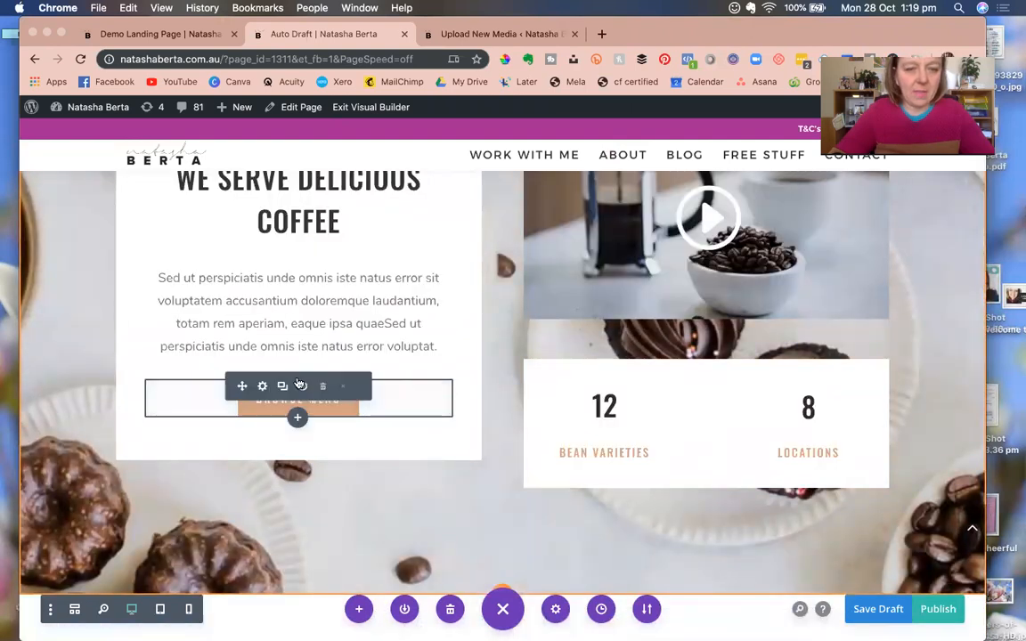
{"action": "left_click", "coordinate": [283, 388]}
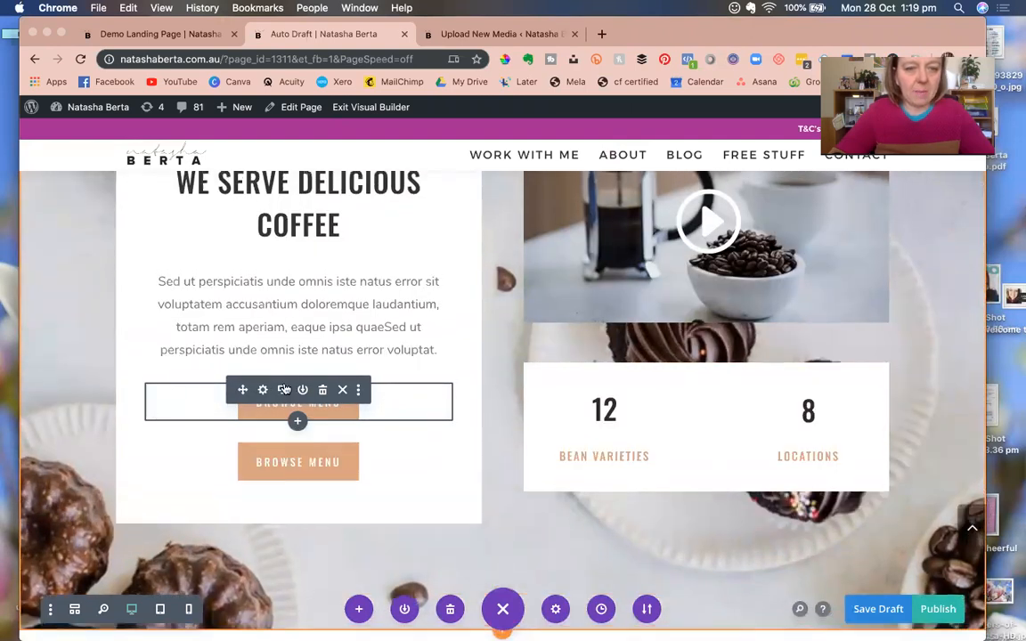
{"action": "scroll", "coordinate": [280, 394], "scroll_direction": "up", "scroll_amount": 3}
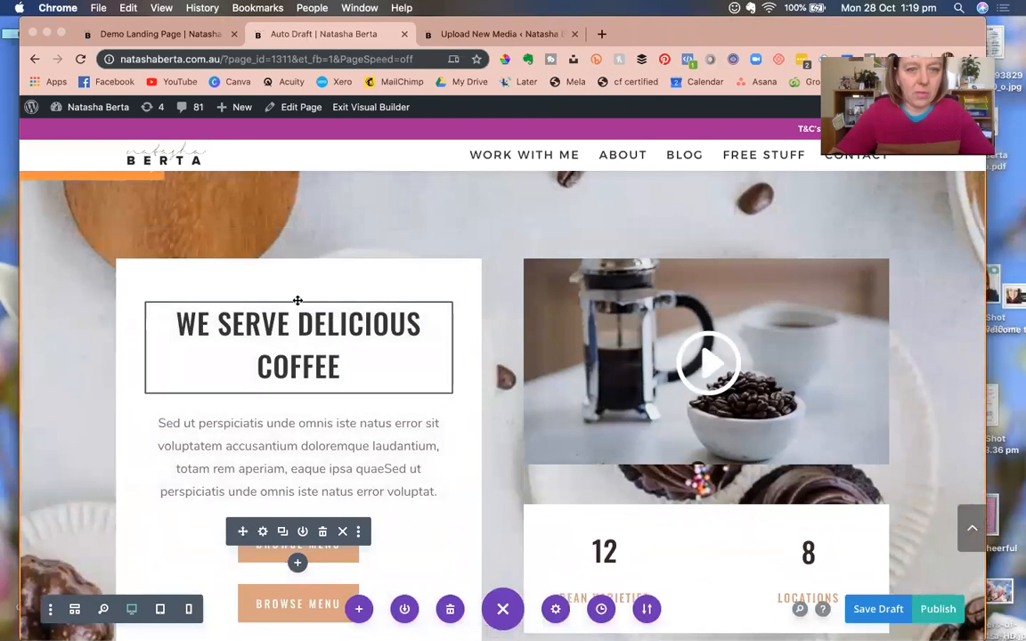
{"action": "scroll", "coordinate": [302, 303], "scroll_direction": "up", "scroll_amount": 1}
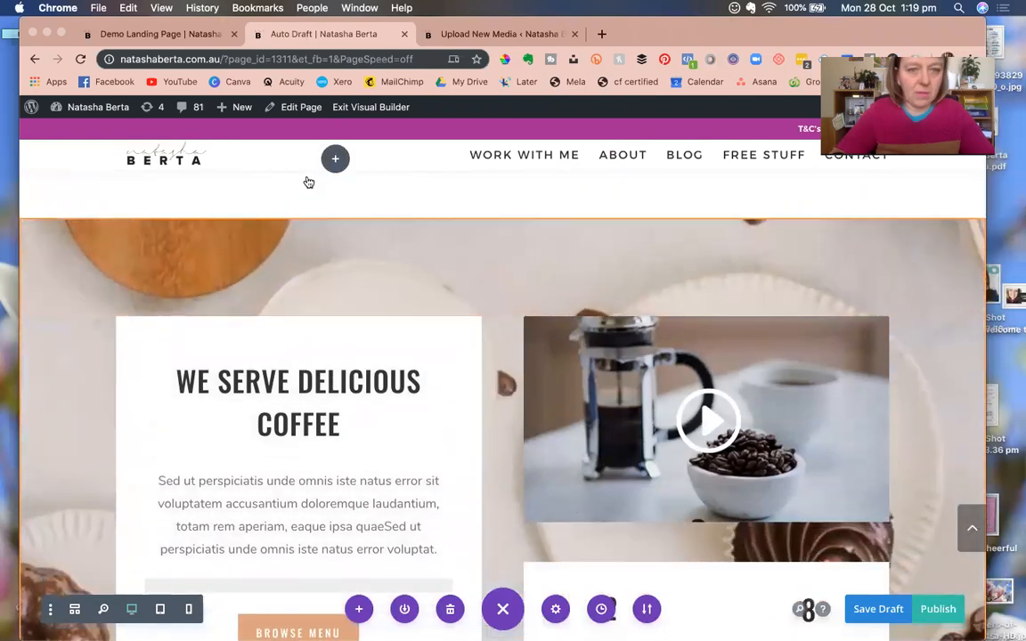
{"action": "scroll", "coordinate": [267, 267], "scroll_direction": "up", "scroll_amount": 3}
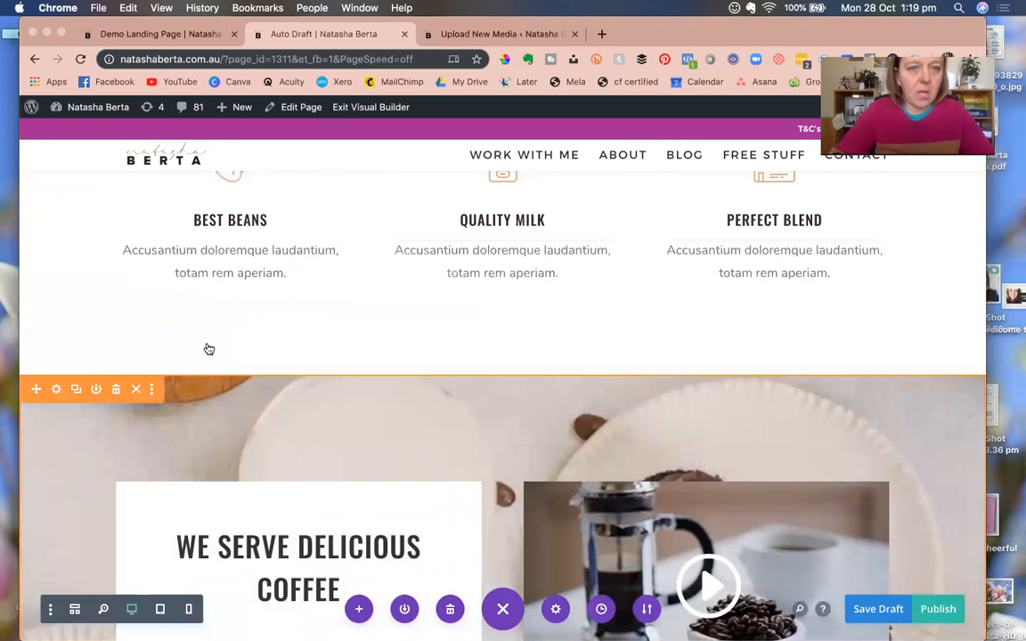
{"action": "scroll", "coordinate": [213, 320], "scroll_direction": "up", "scroll_amount": 2}
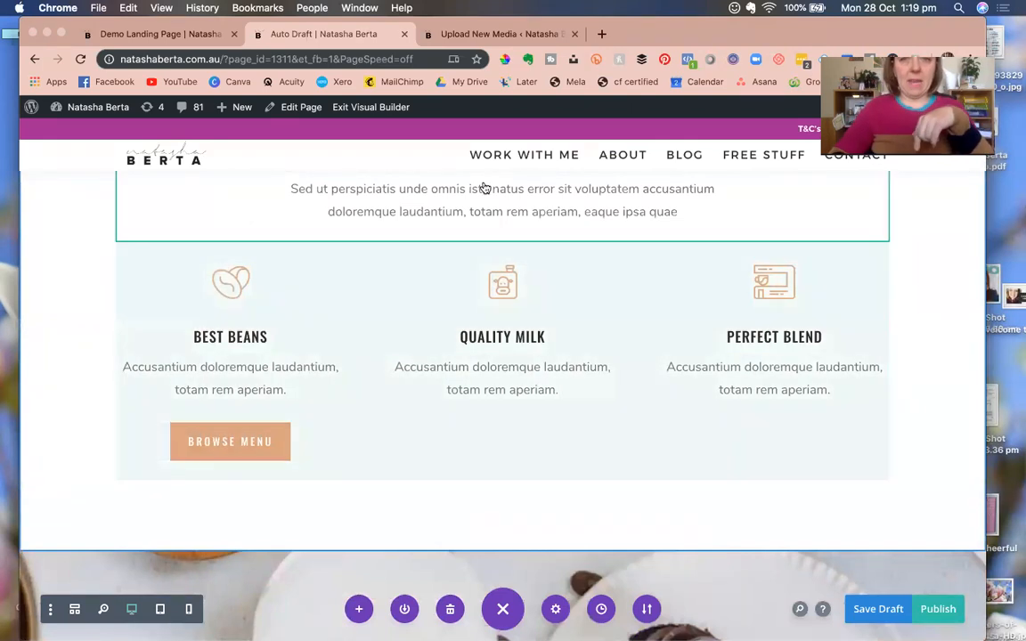
{"action": "left_click_drag", "start_coordinate": [648, 42], "coordinate": [648, 83]}
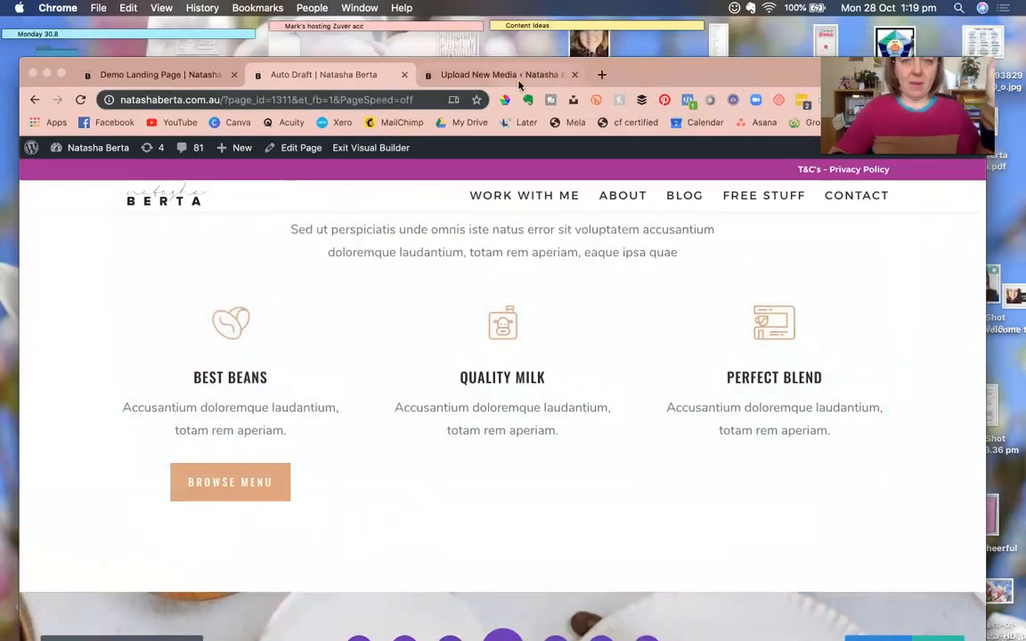
Copy the File URL of the uploaded 'New book cover and title.pdf' and return to the Auto Draft tab.
{"action": "left_click", "coordinate": [519, 44]}
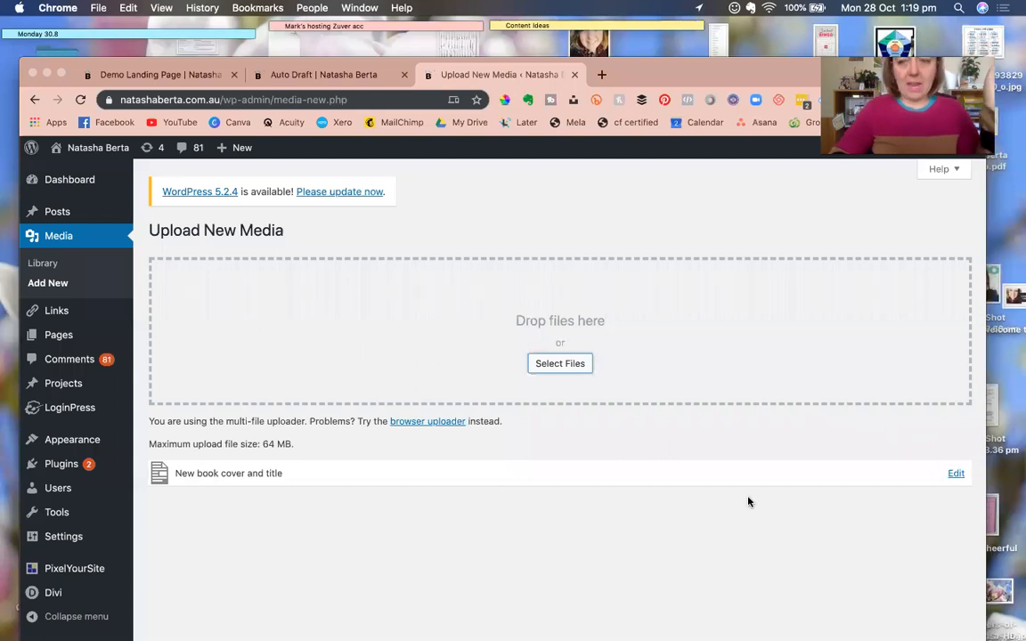
{"action": "left_click", "coordinate": [956, 475]}
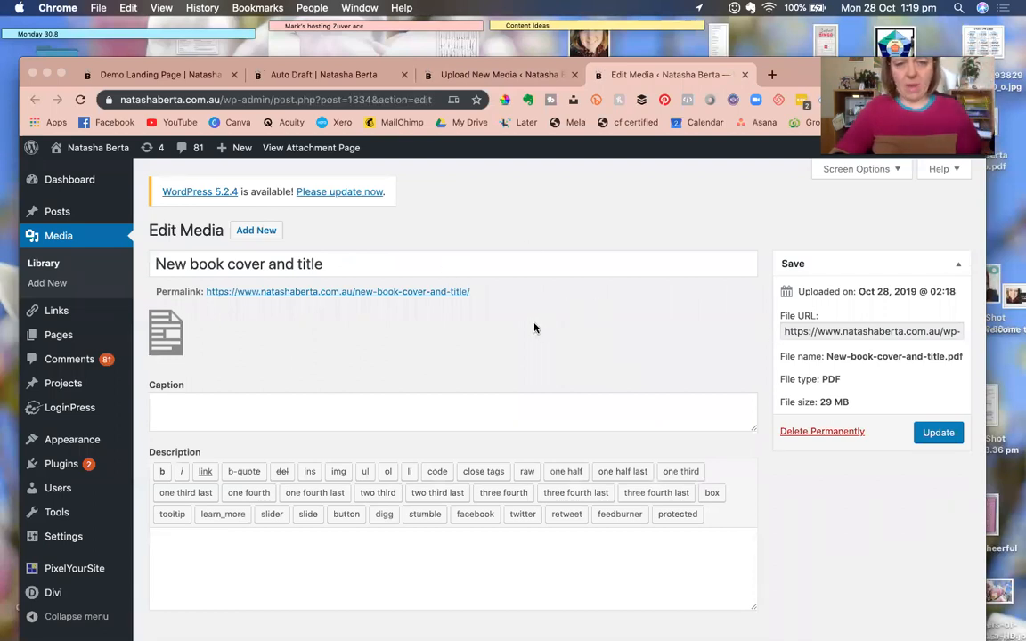
{"action": "left_click", "coordinate": [808, 332]}
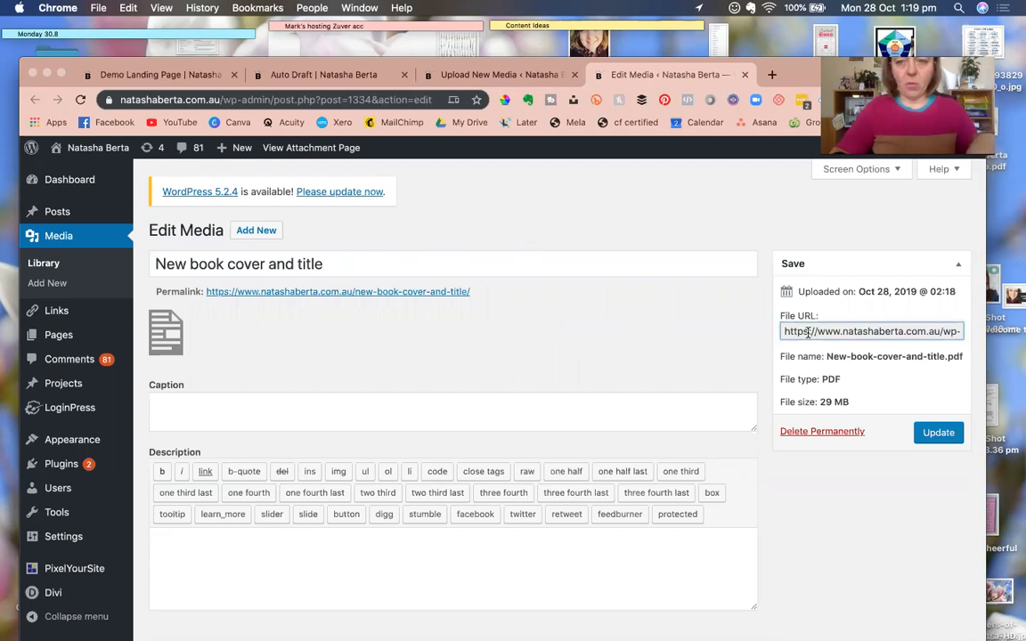
{"action": "left_click", "coordinate": [502, 77]}
{"action": "left_click", "coordinate": [324, 75]}
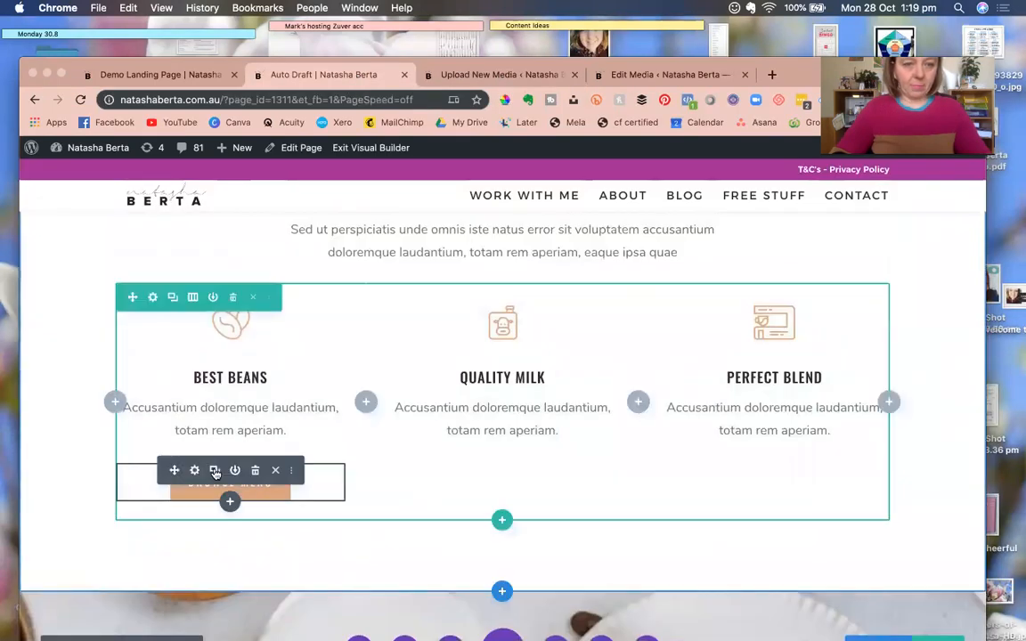
Replace the Best Beans button's link with the pasted PDF URL and save.
{"action": "left_click", "coordinate": [194, 469]}
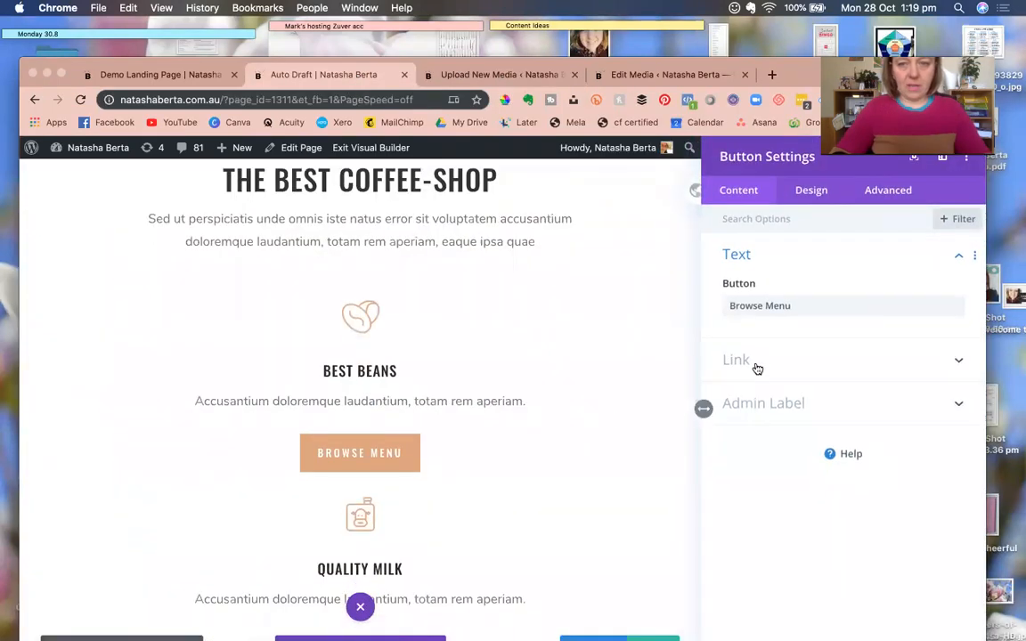
{"action": "left_click", "coordinate": [755, 363]}
{"action": "key", "text": "ctrl+a"}
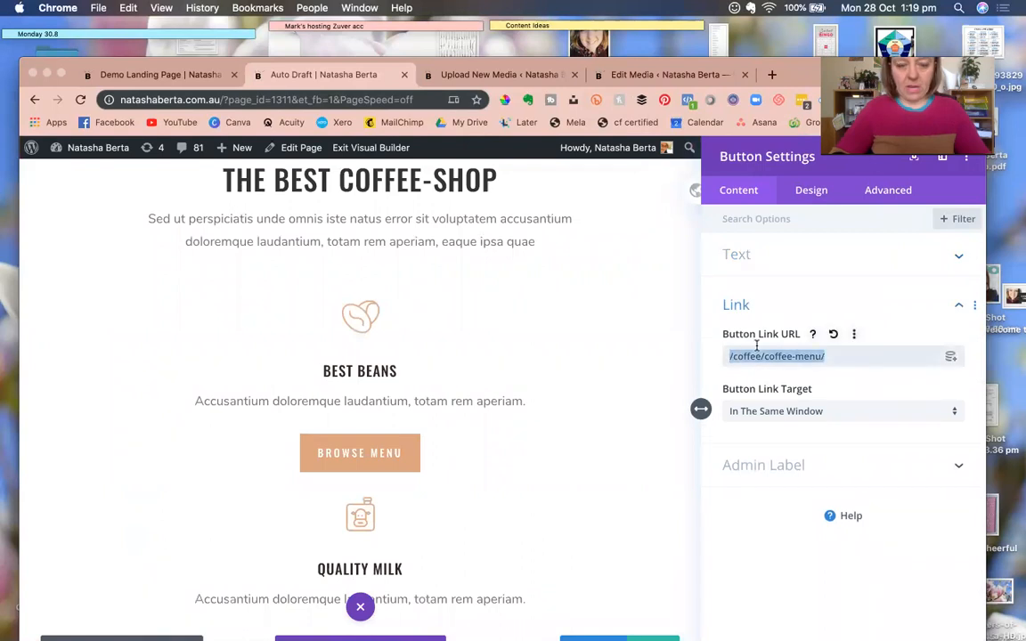
{"action": "key", "text": "ctrl+v"}
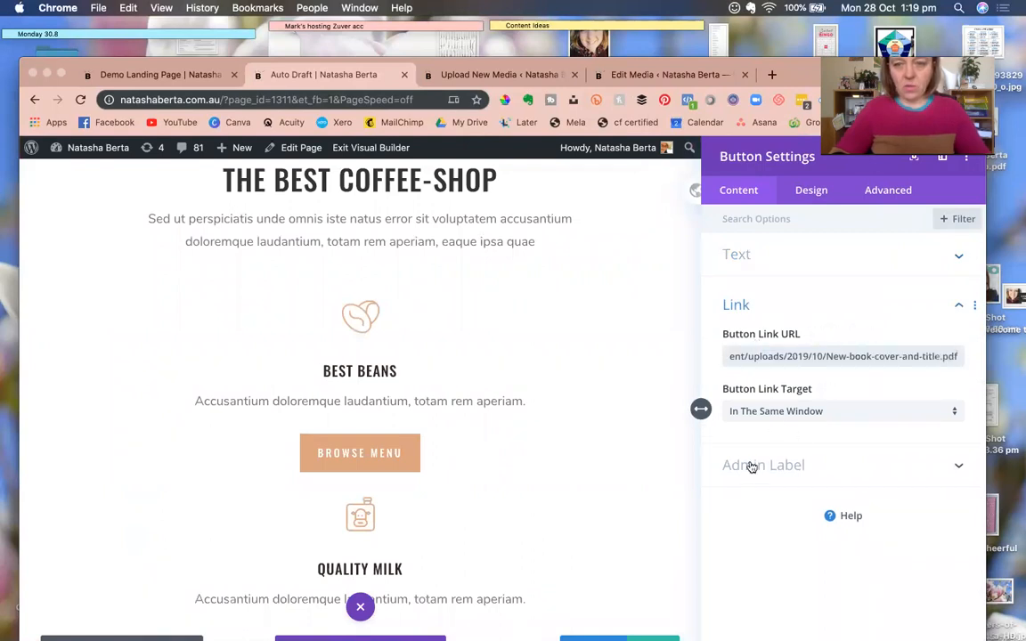
{"action": "left_click_drag", "start_coordinate": [786, 60], "coordinate": [794, 21]}
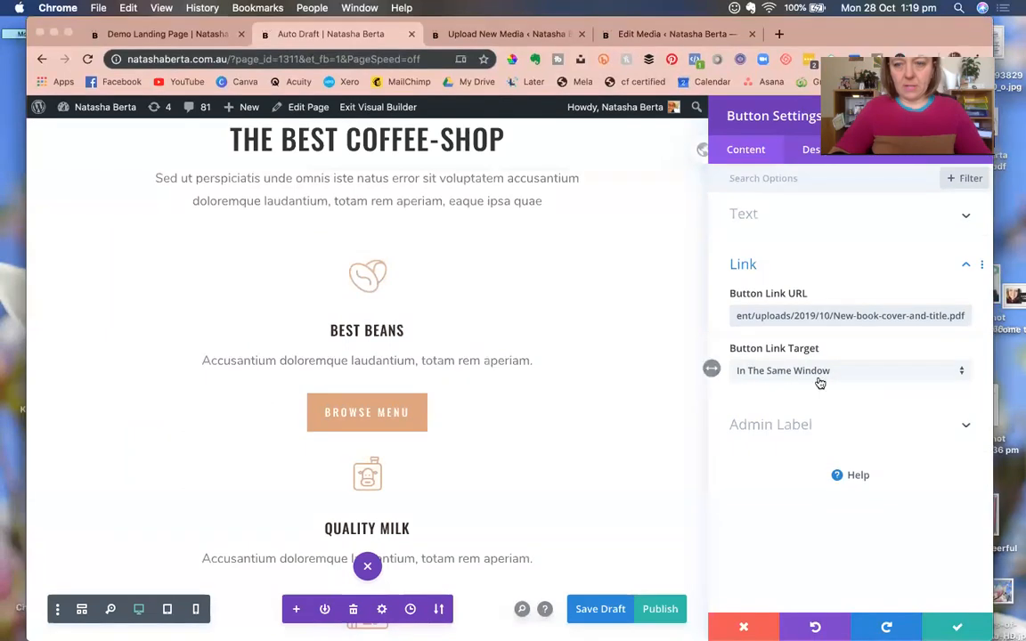
{"action": "left_click", "coordinate": [958, 627]}
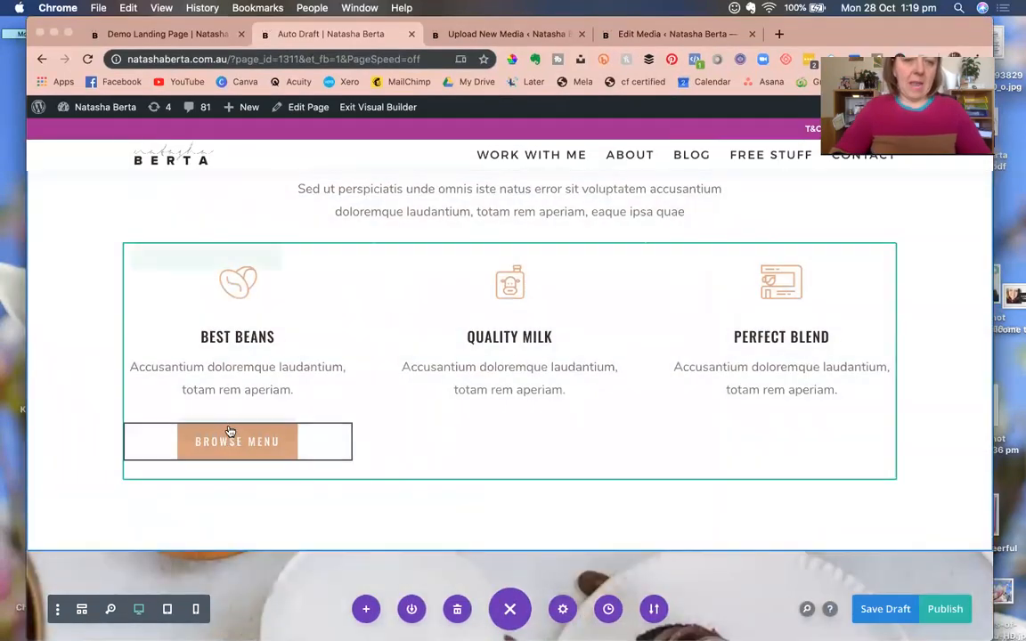
Change the button's label from Browse Menu to 'eGuide'.
{"action": "left_click", "coordinate": [203, 430]}
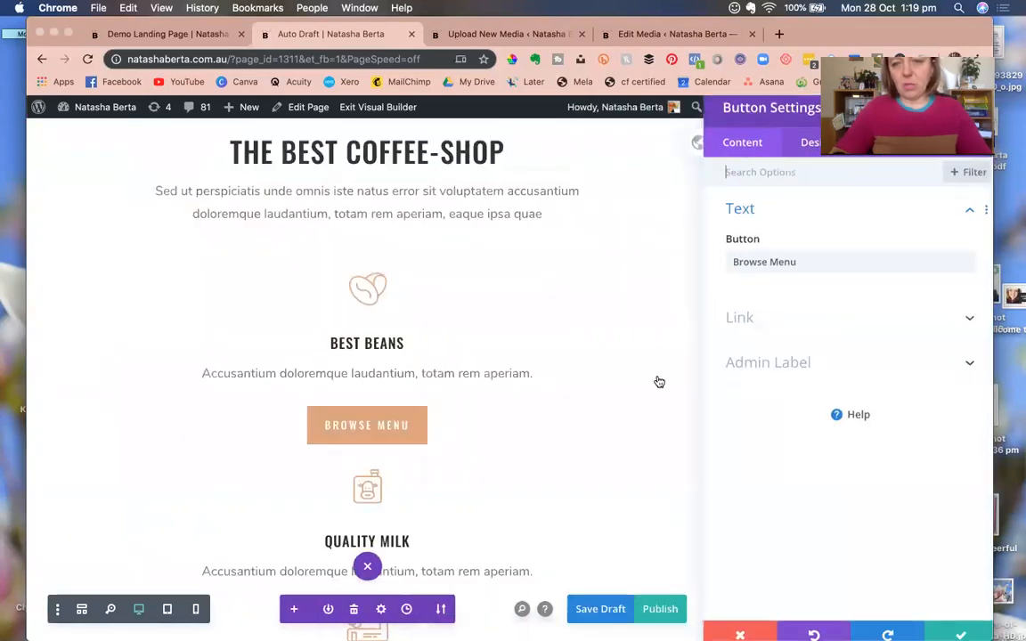
{"action": "triple_click", "coordinate": [772, 262]}
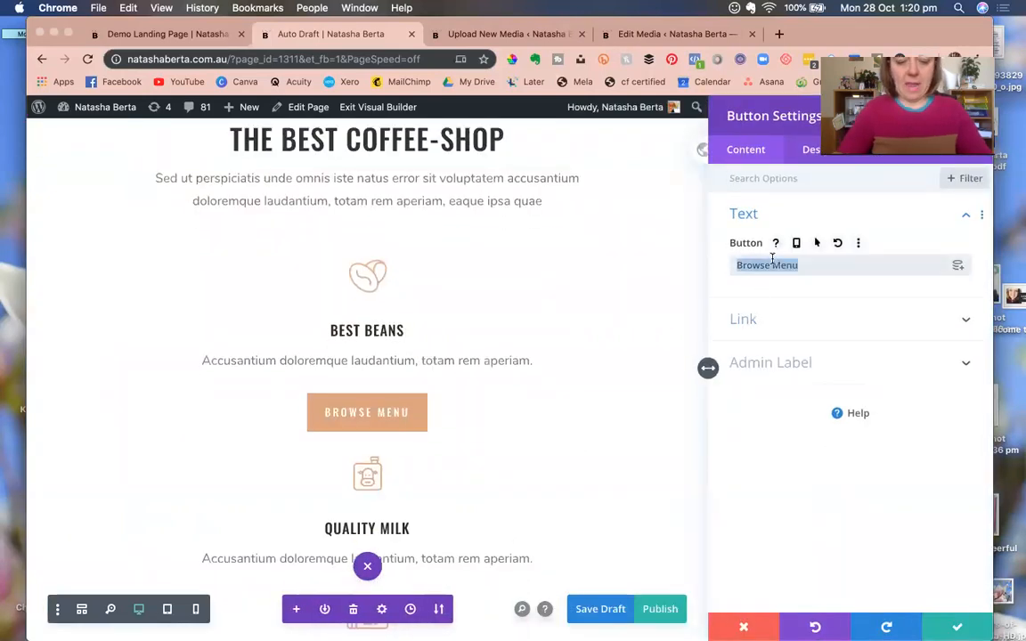
{"action": "type", "text": "eGuide"}
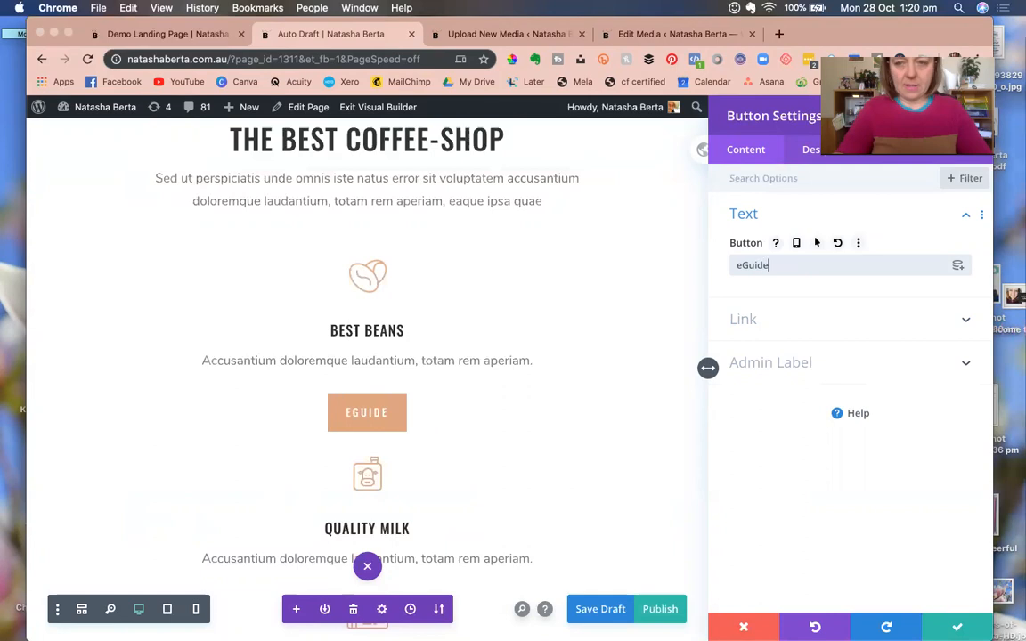
{"action": "left_click", "coordinate": [914, 576]}
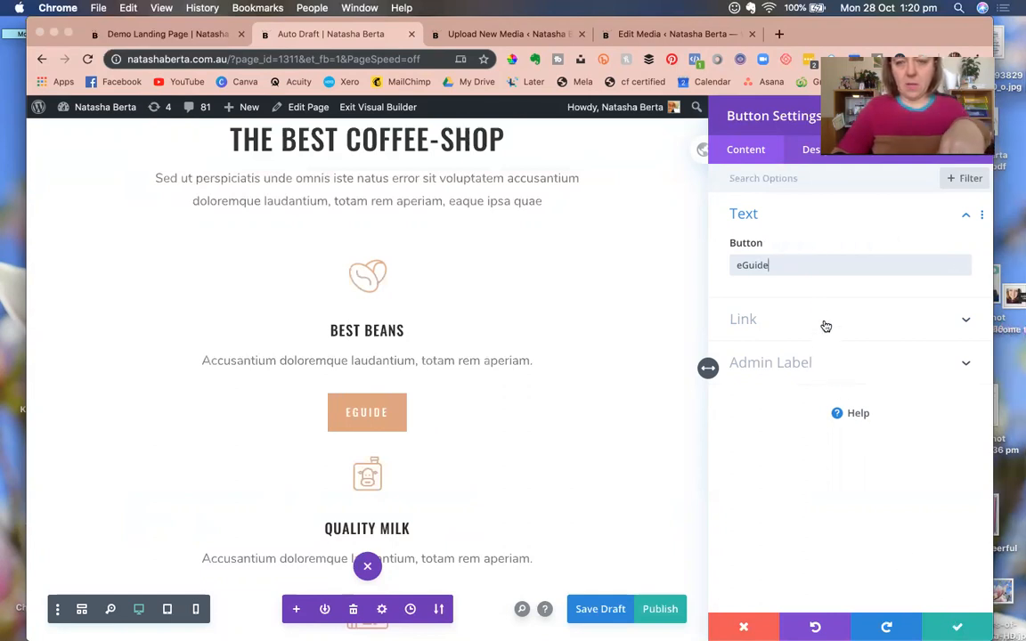
{"action": "left_click", "coordinate": [810, 150]}
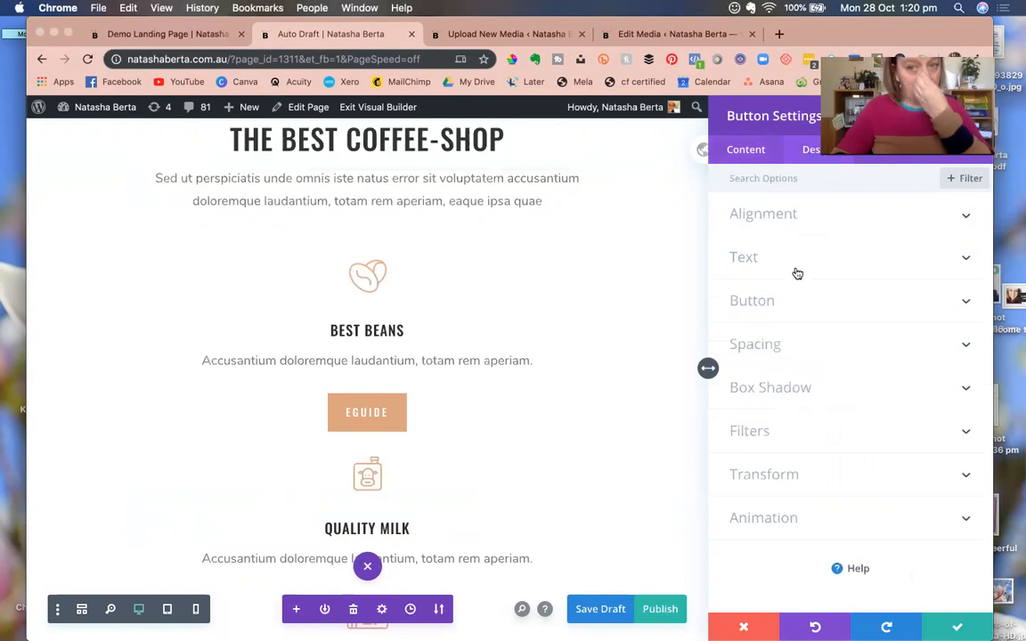
Show a circled arrow icon on the eGuide button at all times, not only on hover, and save.
{"action": "left_click", "coordinate": [796, 310]}
{"action": "scroll", "coordinate": [795, 396], "scroll_direction": "down", "scroll_amount": 10}
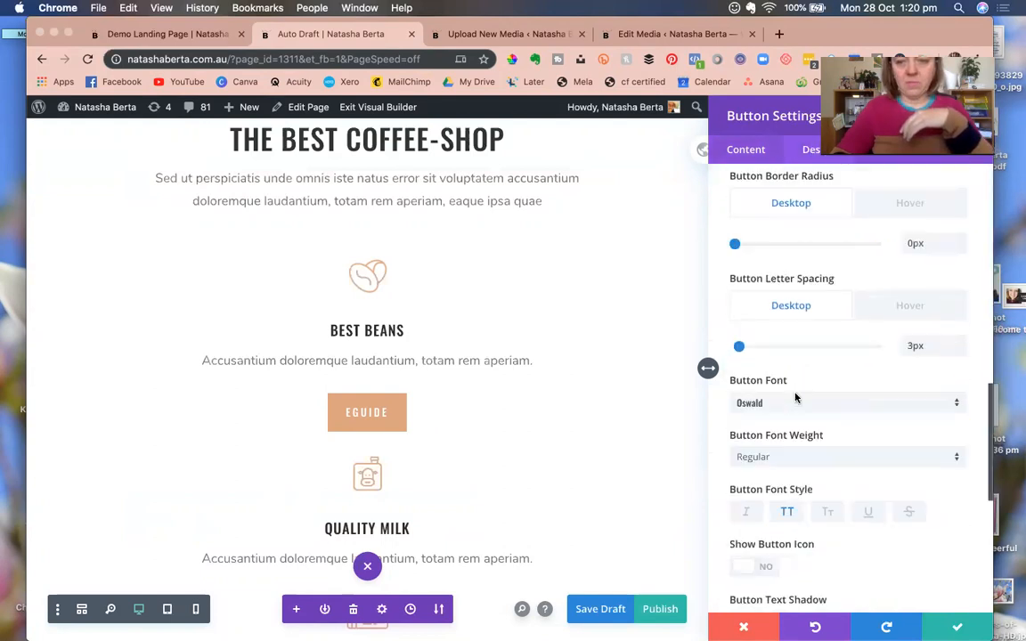
{"action": "scroll", "coordinate": [798, 398], "scroll_direction": "down", "scroll_amount": 2}
{"action": "scroll", "coordinate": [795, 397], "scroll_direction": "up", "scroll_amount": 1}
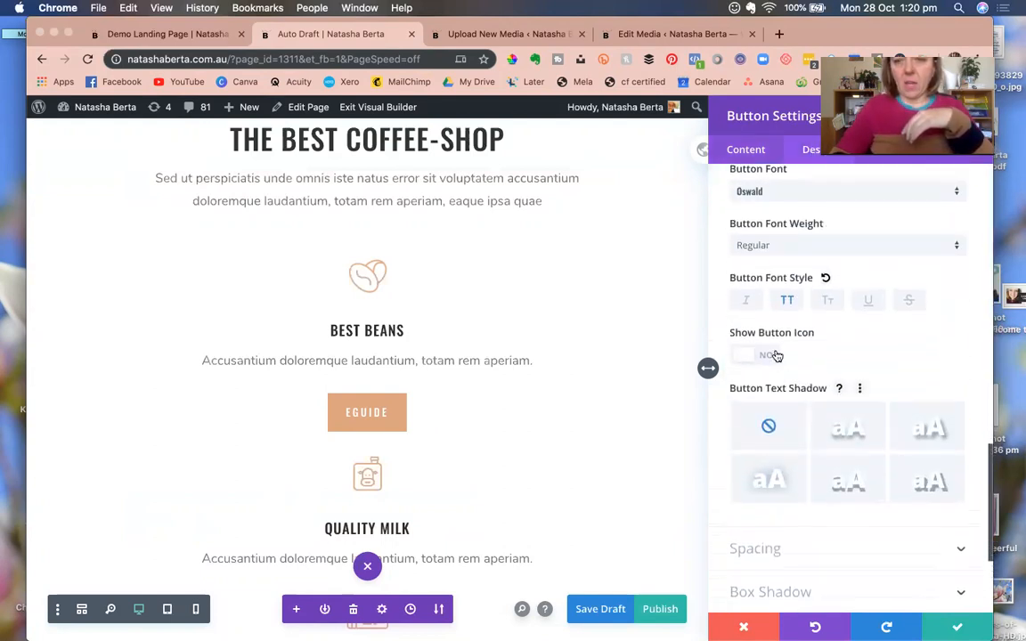
{"action": "left_click", "coordinate": [773, 355]}
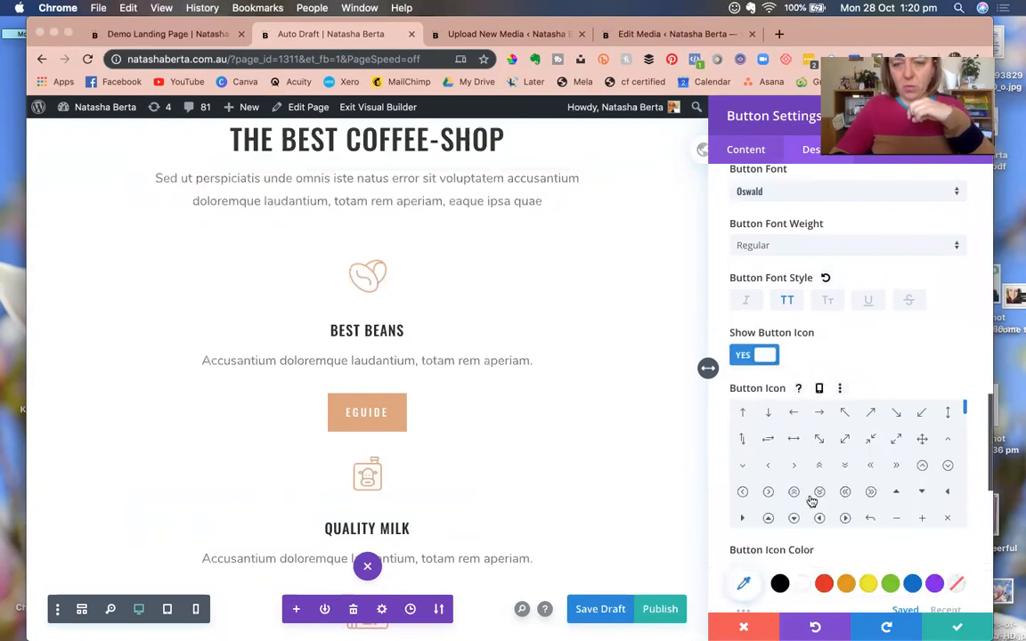
{"action": "left_click", "coordinate": [871, 492]}
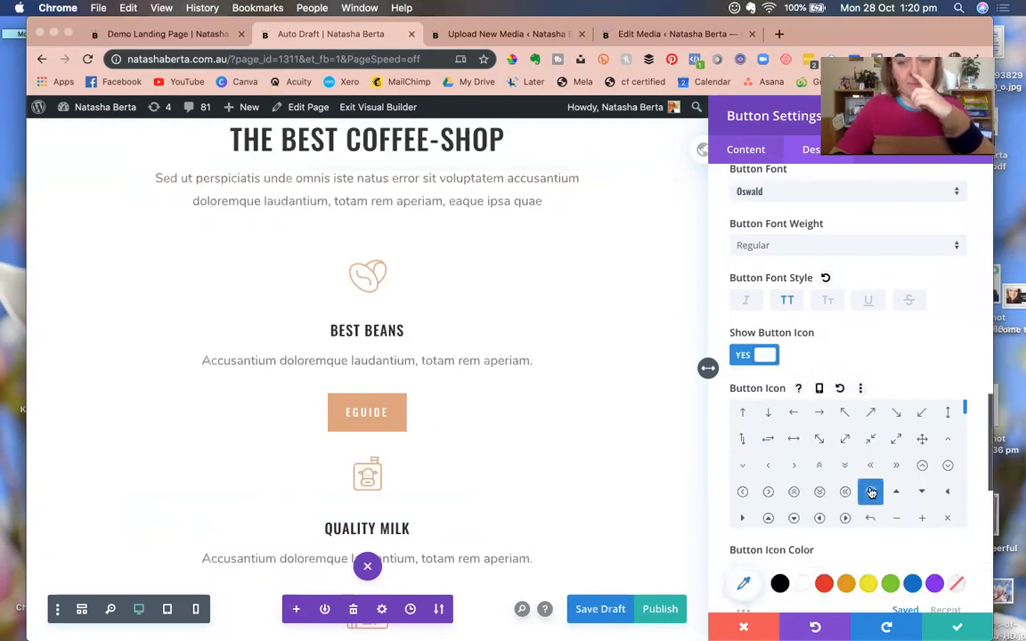
{"action": "scroll", "coordinate": [773, 468], "scroll_direction": "down", "scroll_amount": 5}
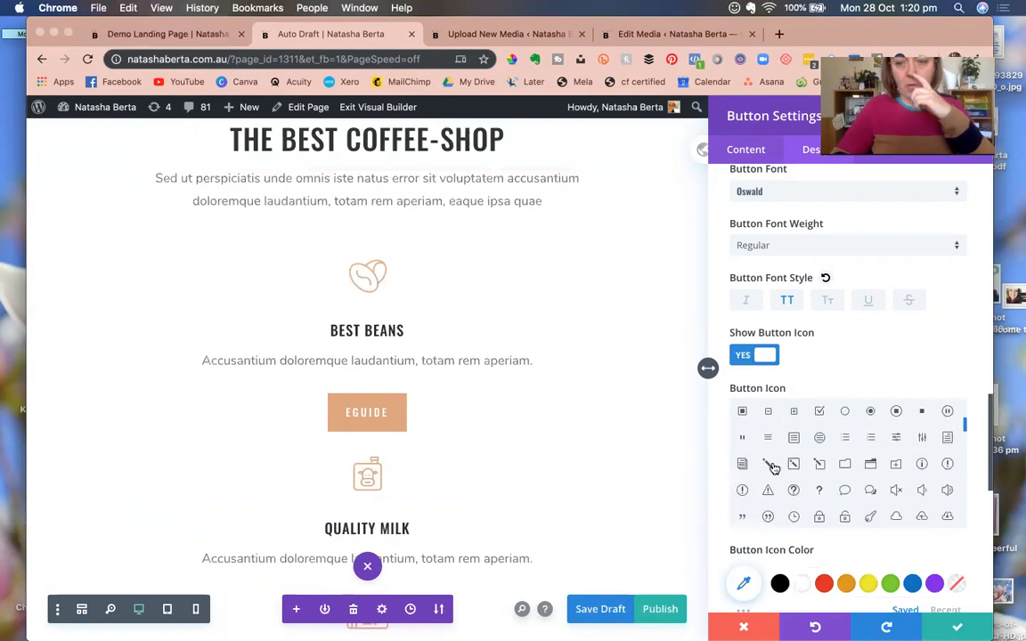
{"action": "scroll", "coordinate": [718, 503], "scroll_direction": "down", "scroll_amount": 2}
{"action": "scroll", "coordinate": [718, 504], "scroll_direction": "down", "scroll_amount": 3}
{"action": "left_click", "coordinate": [733, 532]}
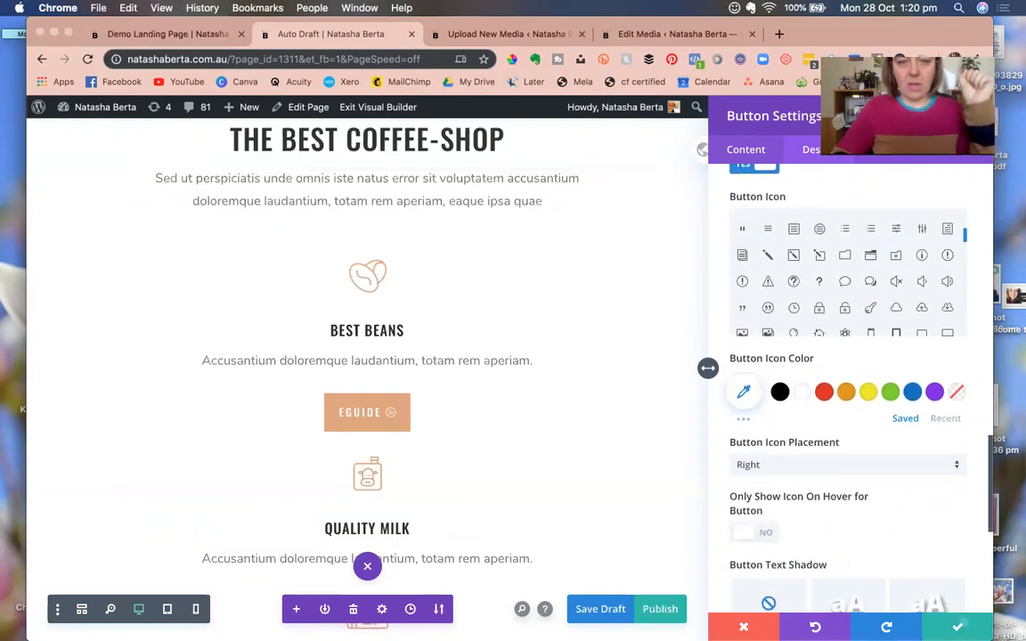
{"action": "left_click", "coordinate": [611, 442]}
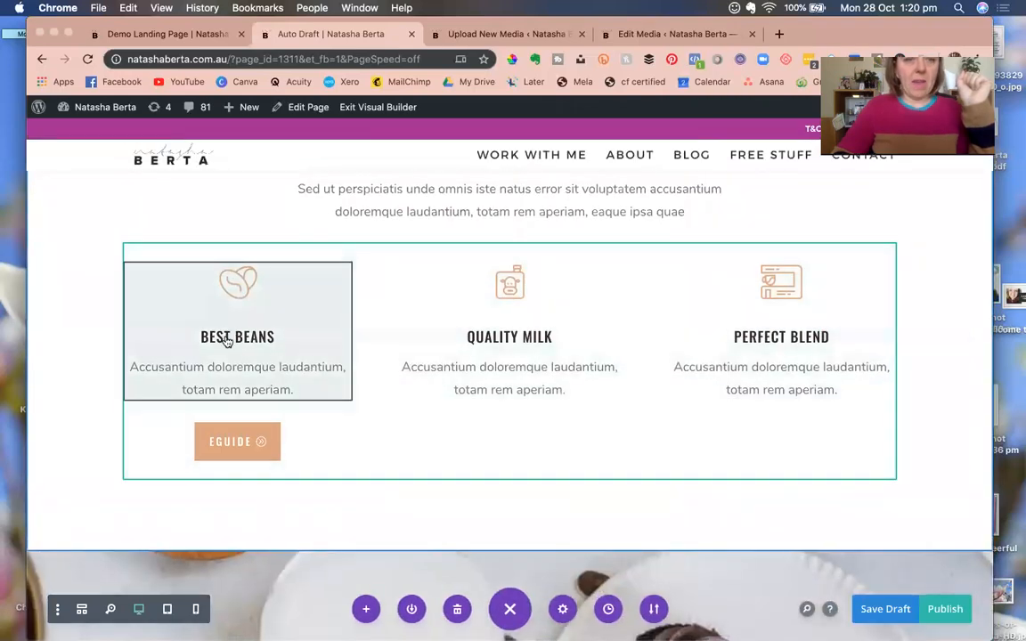
Retitle the Best Beans blurb 'eGuide here' with body 'This ieguide talk sall about e and guides.'.
{"action": "left_click", "coordinate": [199, 296]}
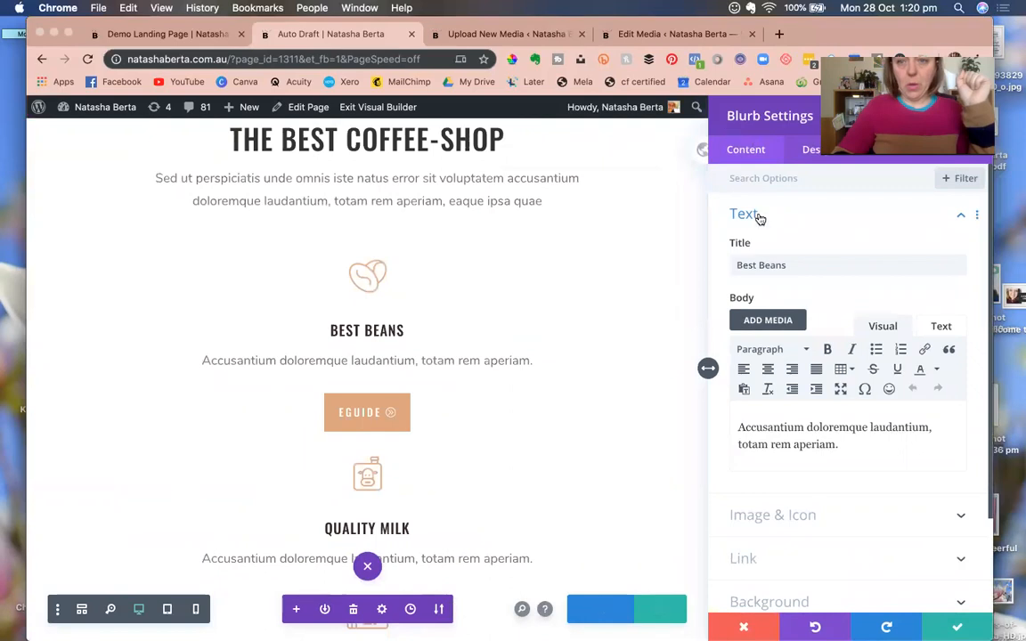
{"action": "triple_click", "coordinate": [753, 266]}
{"action": "type", "text": "eGuide "}
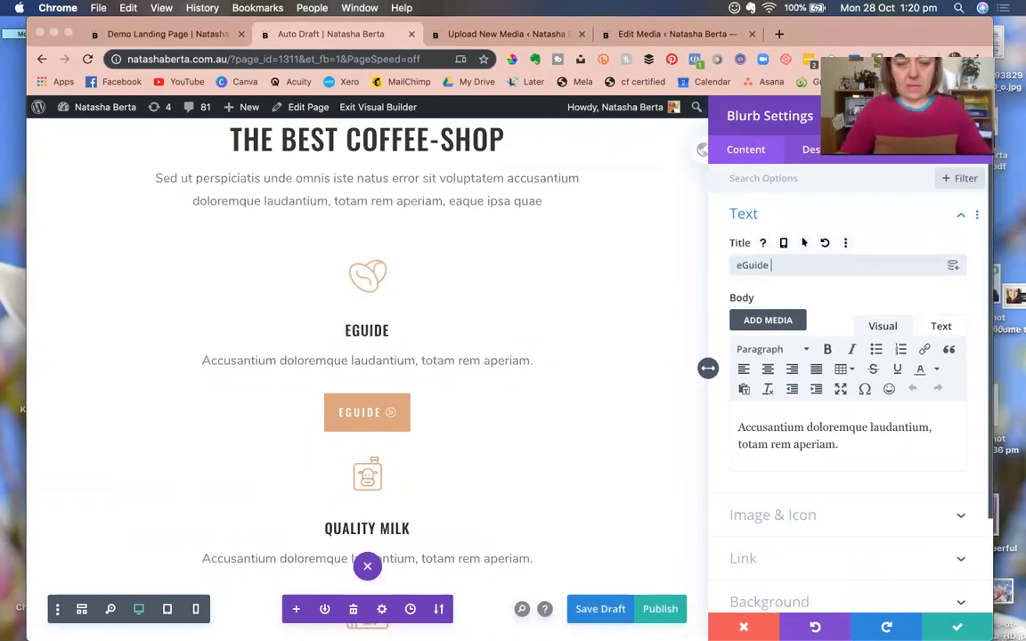
{"action": "type", "text": "here"}
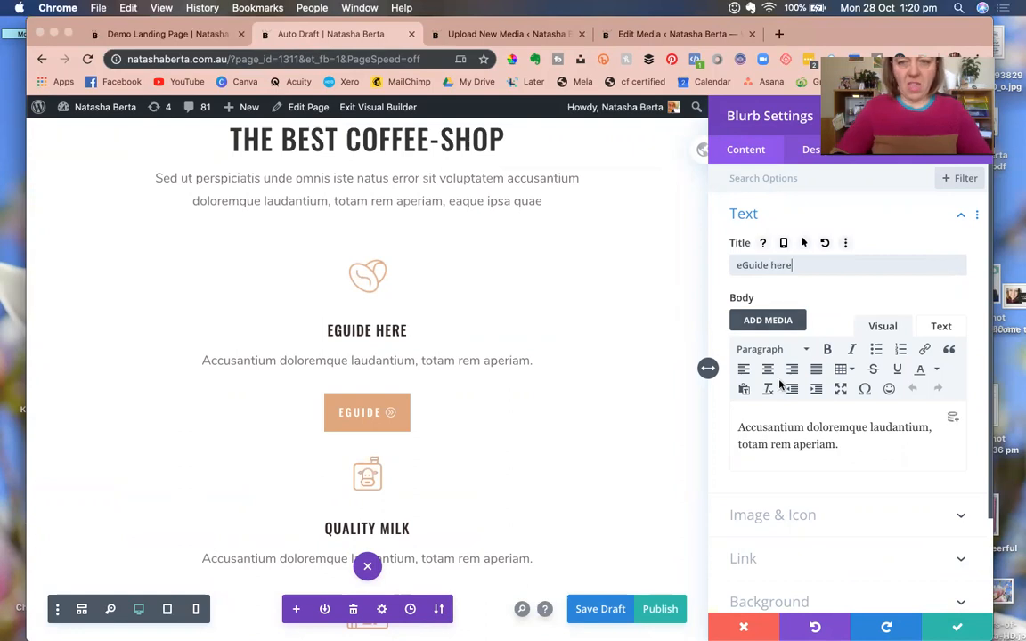
{"action": "triple_click", "coordinate": [757, 450]}
{"action": "type", "text": "This i"}
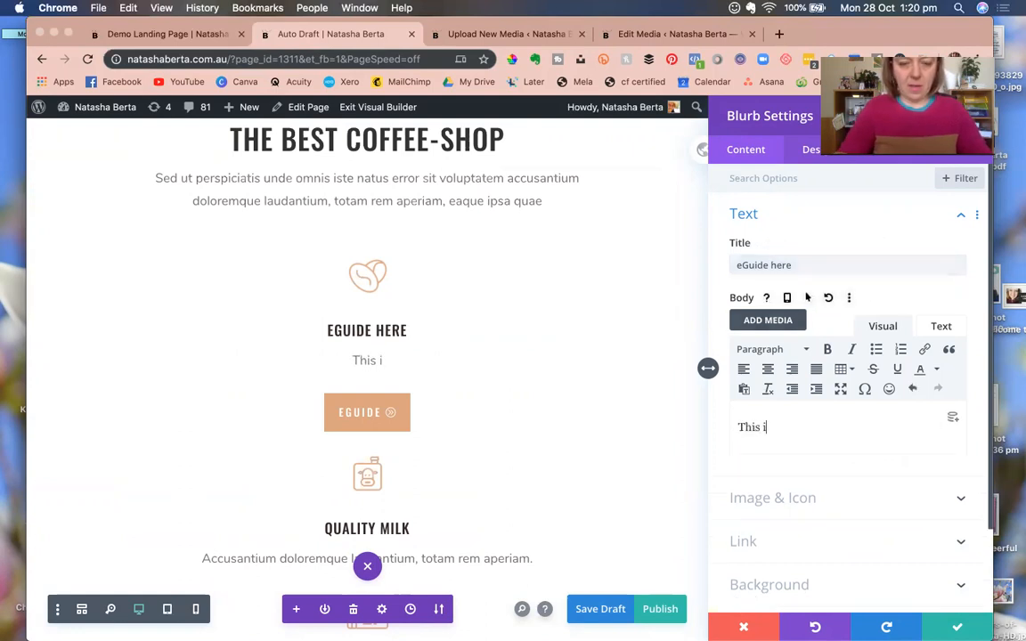
{"action": "type", "text": "eguide talk"}
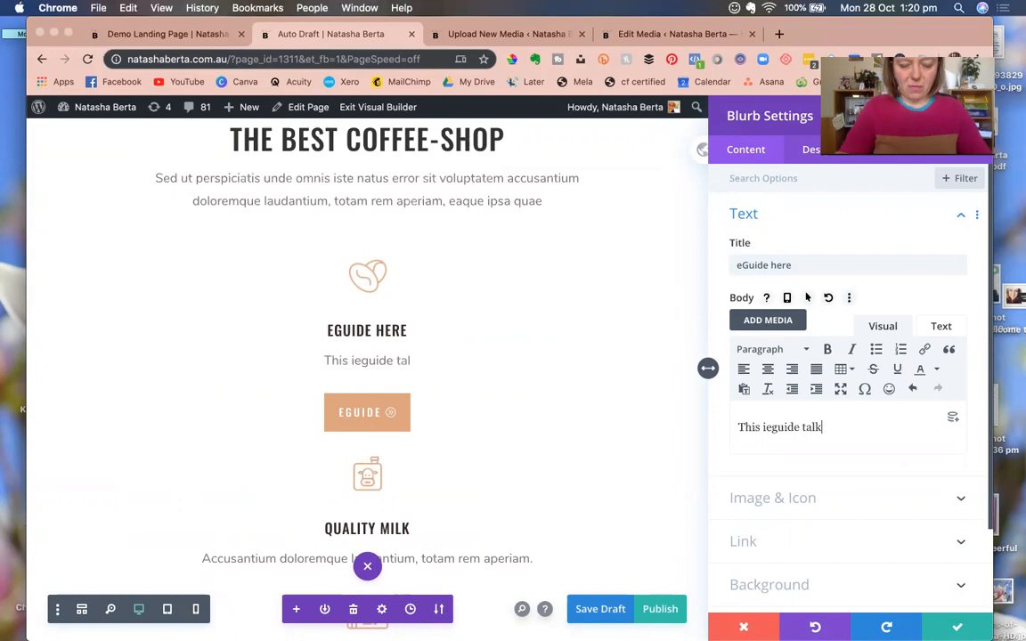
{"action": "type", "text": " sall about e and gui"}
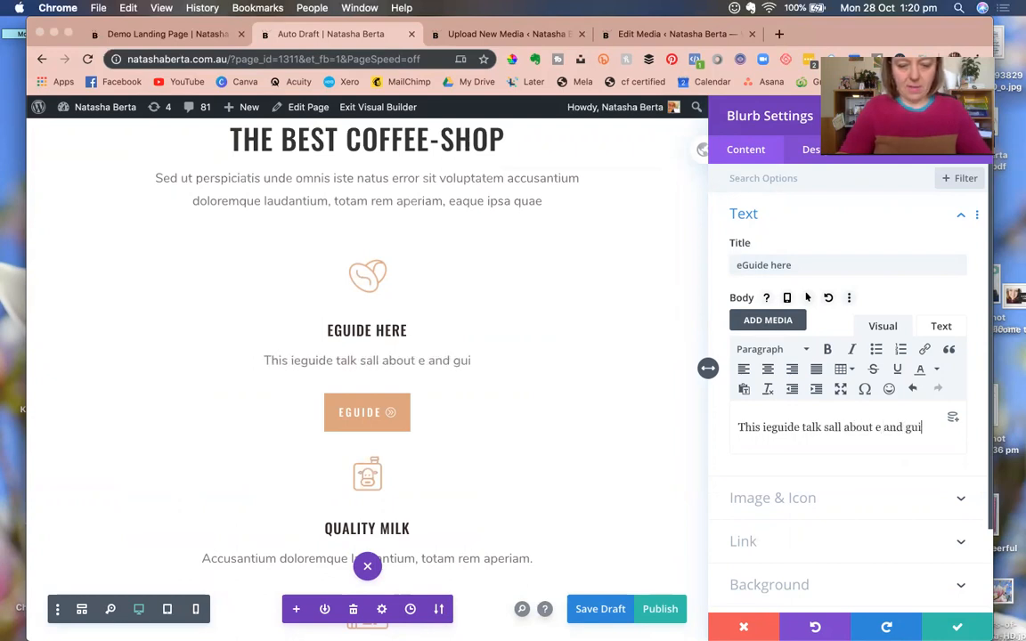
{"action": "type", "text": "des."}
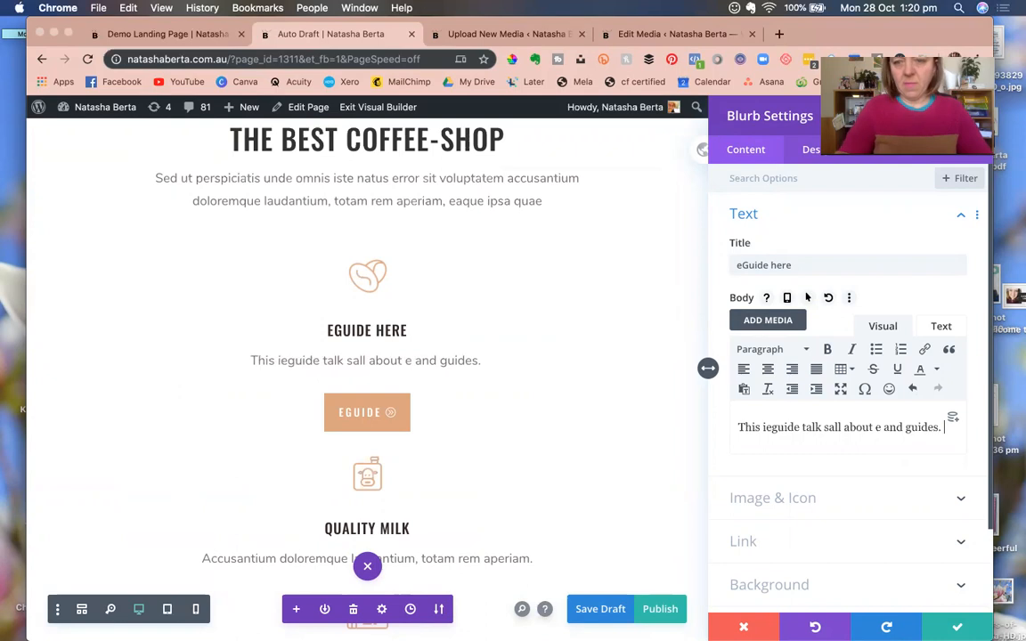
{"action": "left_click", "coordinate": [820, 507]}
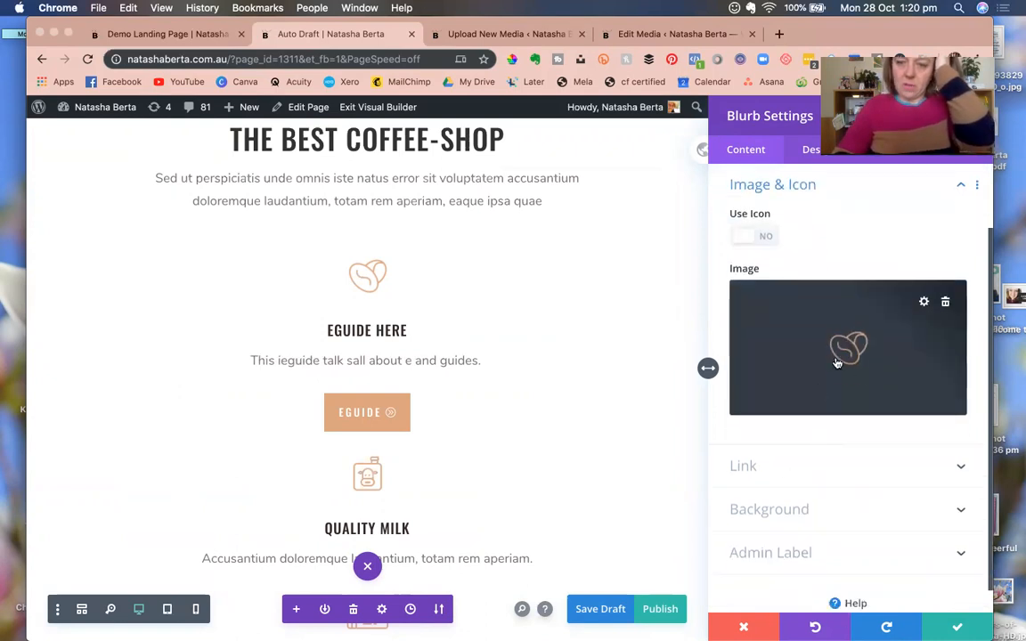
Switch the eGuide blurb from an image to the hard-drive icon.
{"action": "left_click", "coordinate": [766, 239]}
{"action": "scroll", "coordinate": [809, 344], "scroll_direction": "down", "scroll_amount": 5}
{"action": "scroll", "coordinate": [810, 345], "scroll_direction": "down", "scroll_amount": 1}
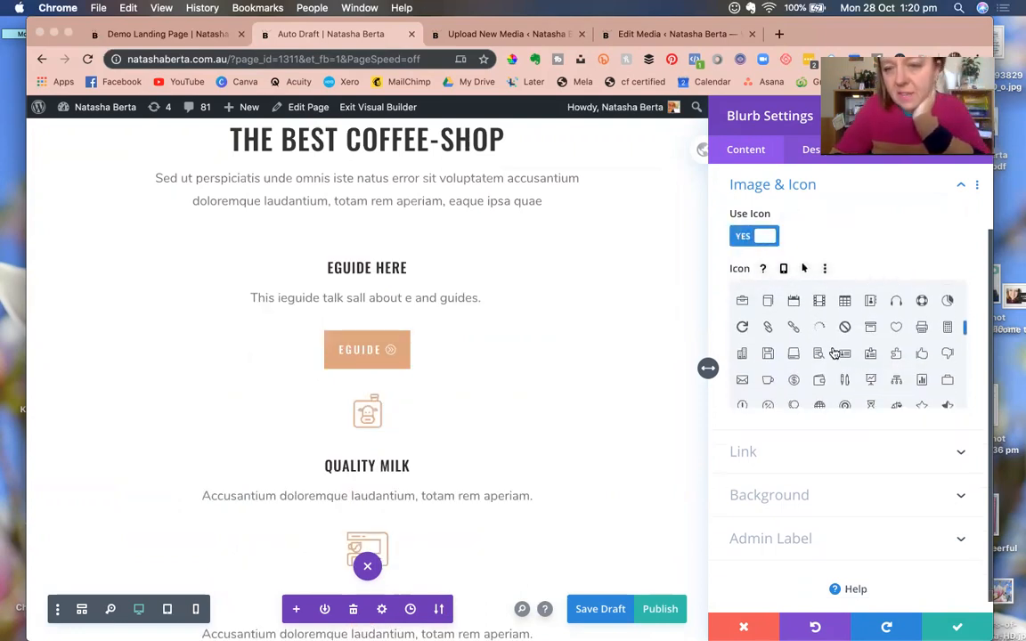
{"action": "left_click", "coordinate": [793, 355]}
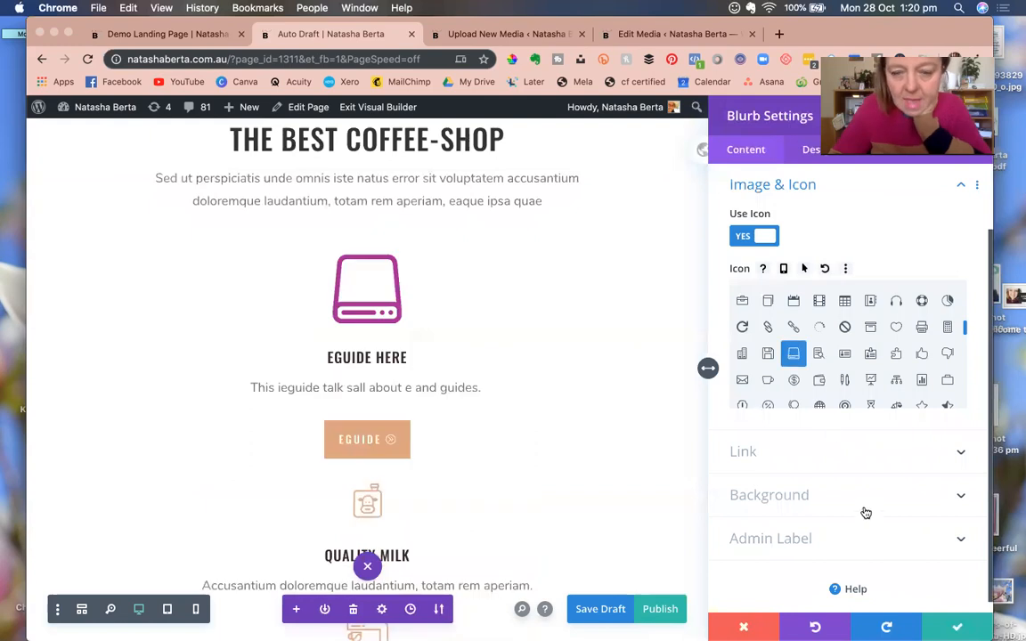
Colour the blurb icon tan #dca47d, save the blurb, and delete the Quality Milk blurb.
{"action": "scroll", "coordinate": [801, 242], "scroll_direction": "up", "scroll_amount": 2}
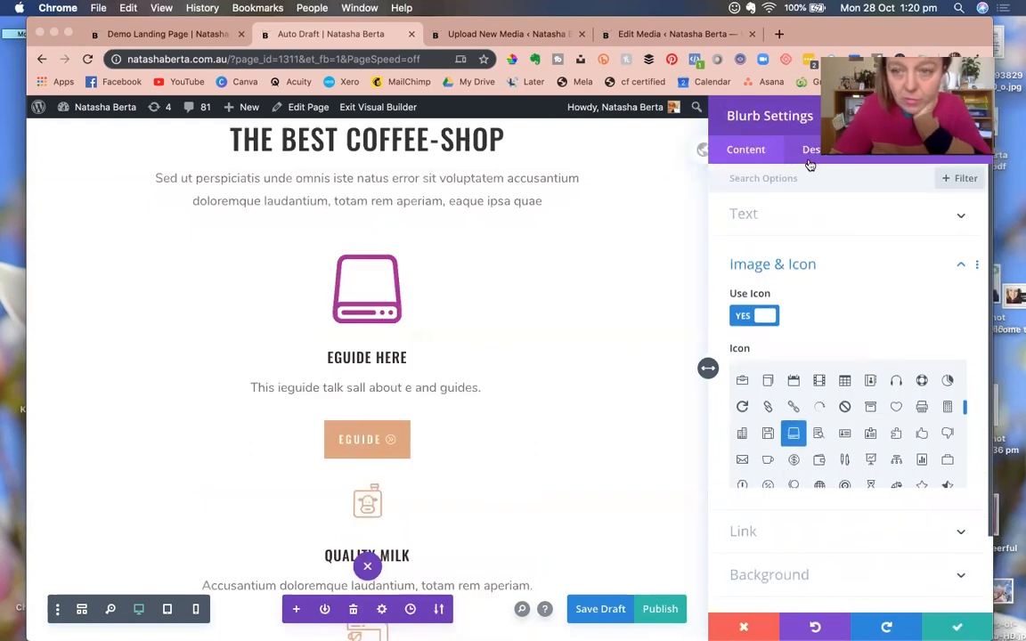
{"action": "left_click", "coordinate": [810, 153]}
{"action": "left_click", "coordinate": [784, 223]}
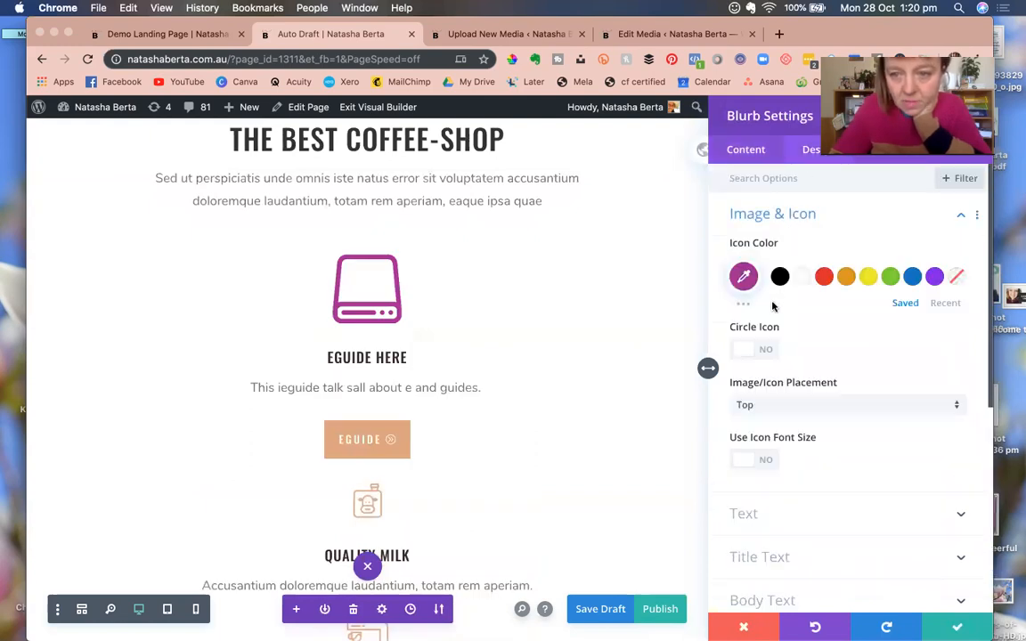
{"action": "left_click", "coordinate": [513, 61]}
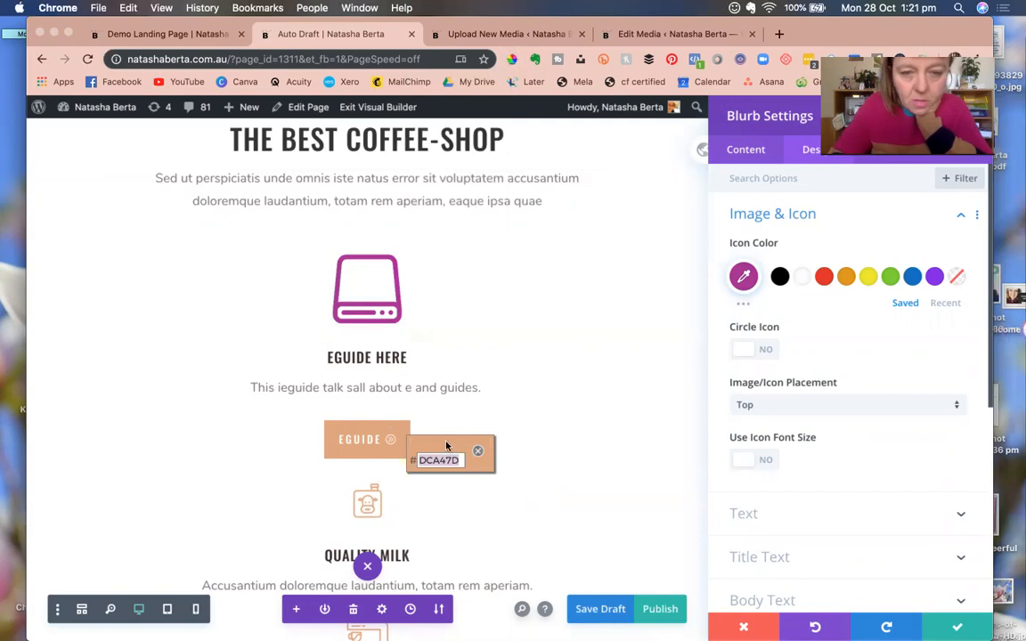
{"action": "left_click", "coordinate": [401, 429]}
{"action": "left_click", "coordinate": [745, 277]}
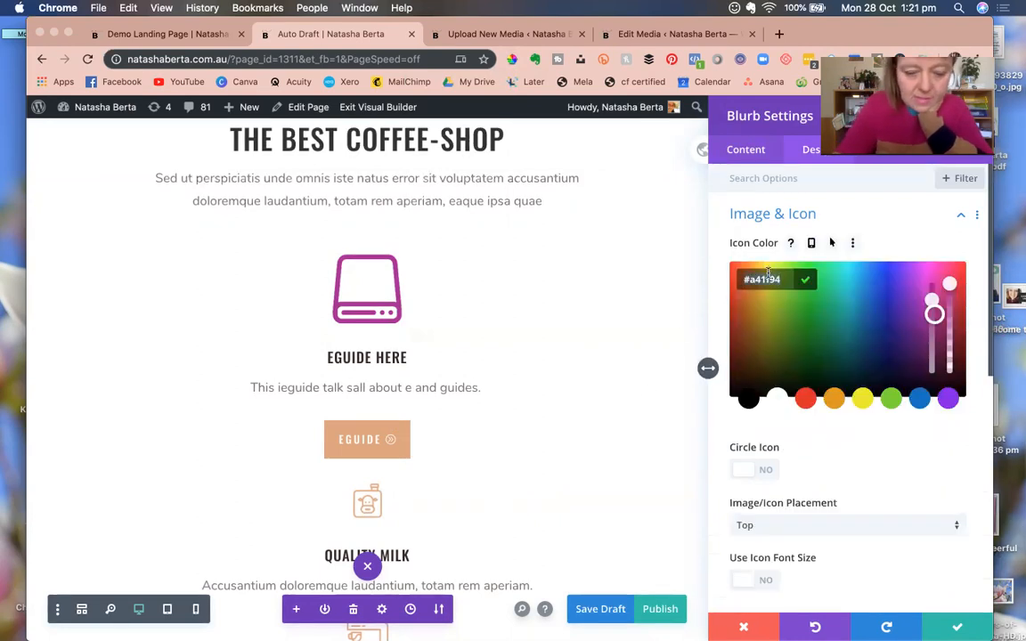
{"action": "type", "text": "#dca47d"}
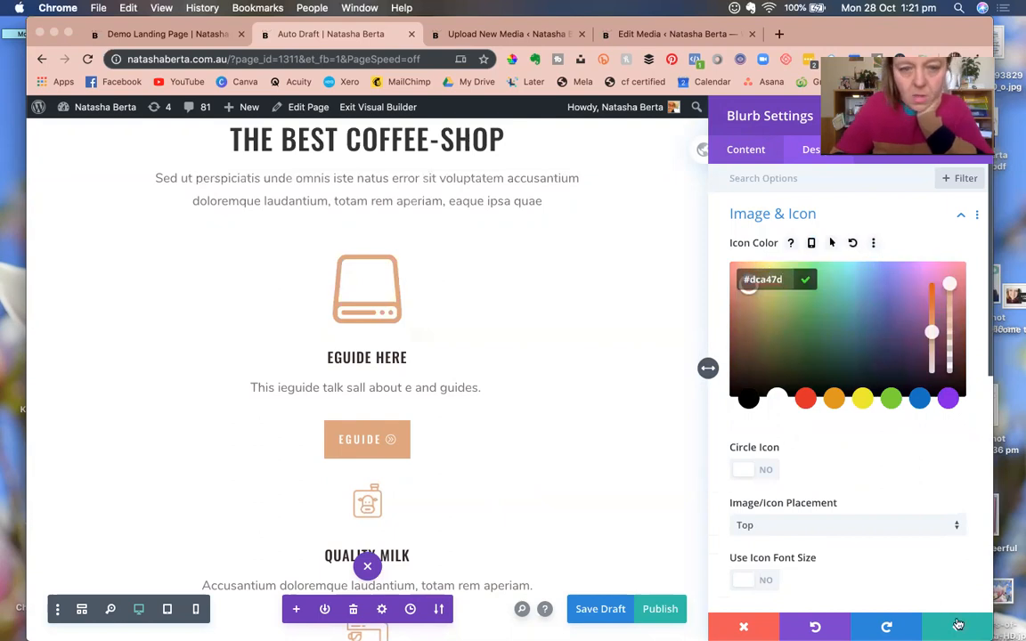
{"action": "left_click", "coordinate": [957, 625]}
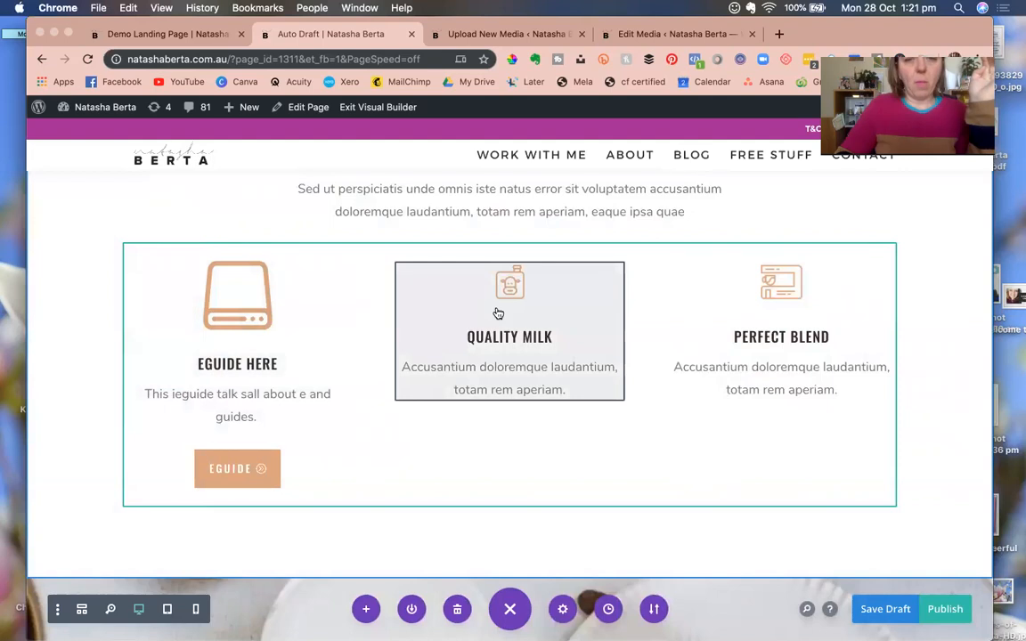
{"action": "mouse_move", "coordinate": [498, 314]}
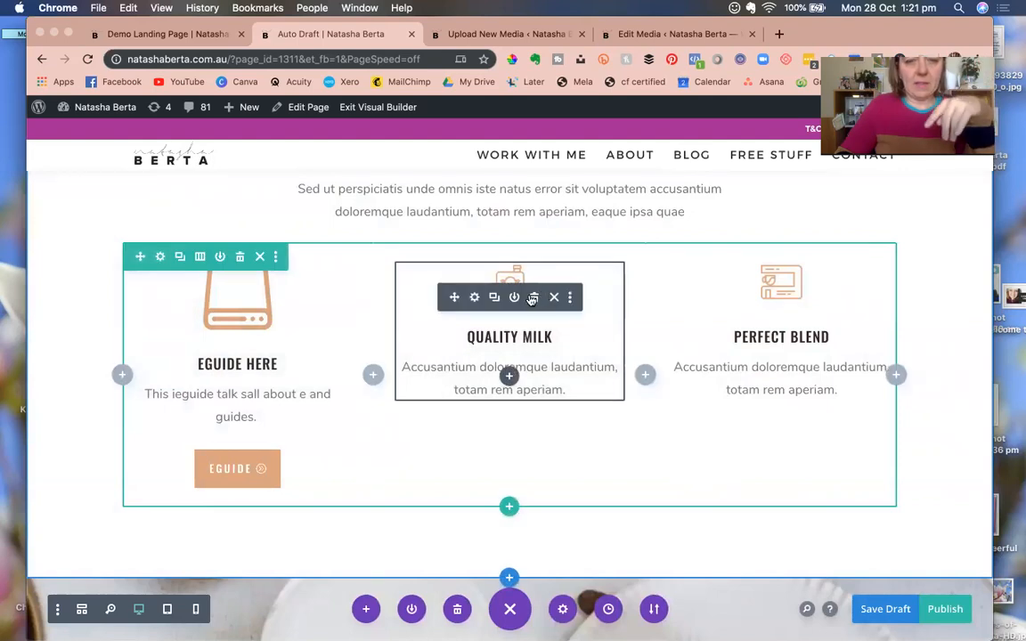
{"action": "left_click", "coordinate": [533, 298]}
Copy the eGuide blurb and its EGUIDE button into the middle column.
{"action": "scroll", "coordinate": [227, 328], "scroll_direction": "up", "scroll_amount": 1}
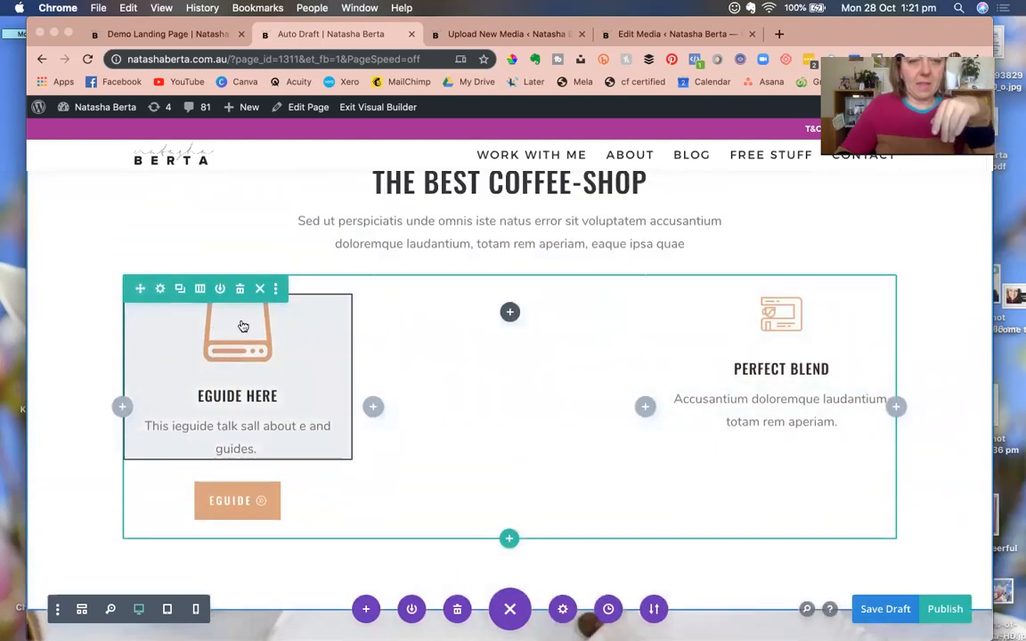
{"action": "left_click", "coordinate": [222, 330]}
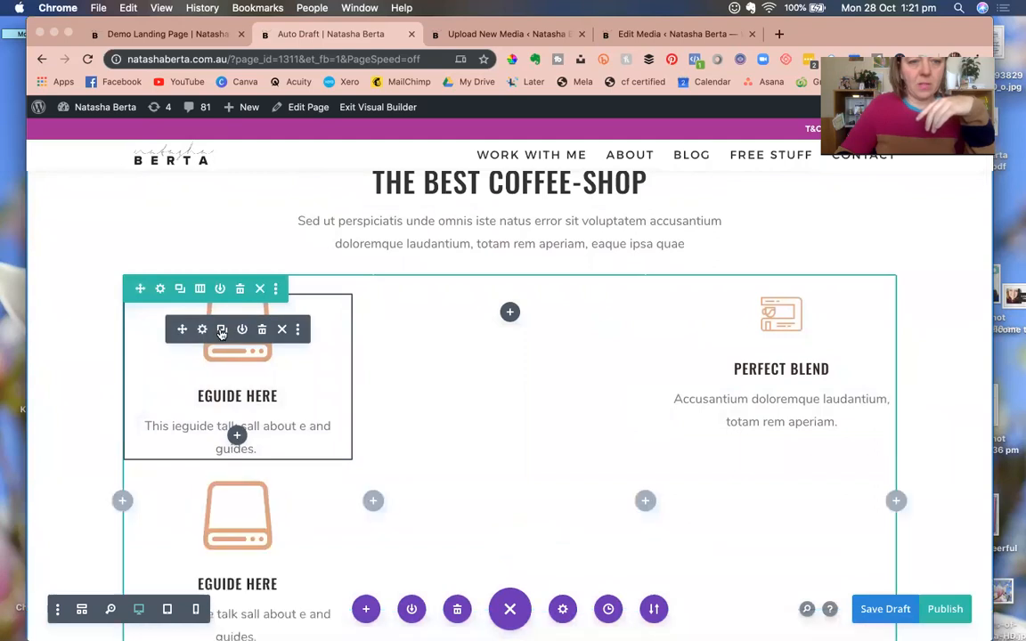
{"action": "left_click_drag", "start_coordinate": [202, 327], "coordinate": [456, 315]}
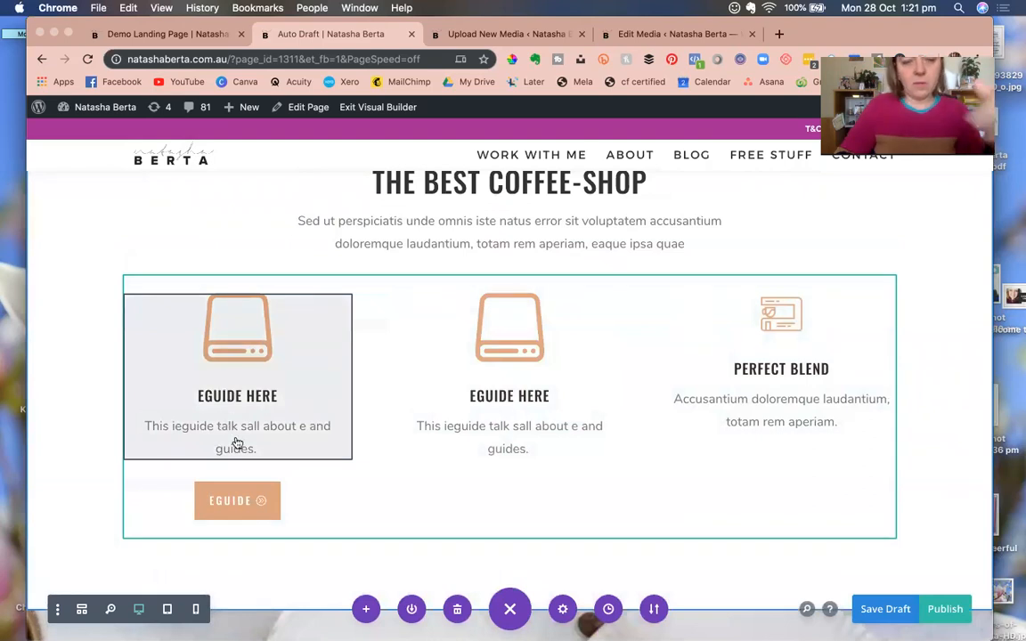
{"action": "mouse_move", "coordinate": [241, 500]}
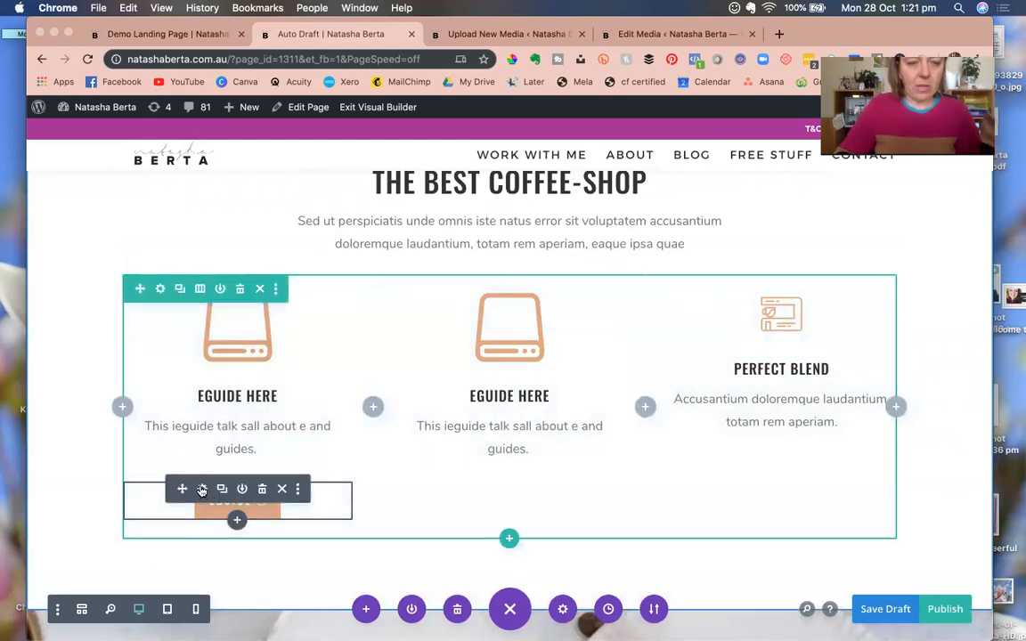
{"action": "left_click", "coordinate": [221, 489]}
{"action": "left_click_drag", "start_coordinate": [180, 487], "coordinate": [484, 468]}
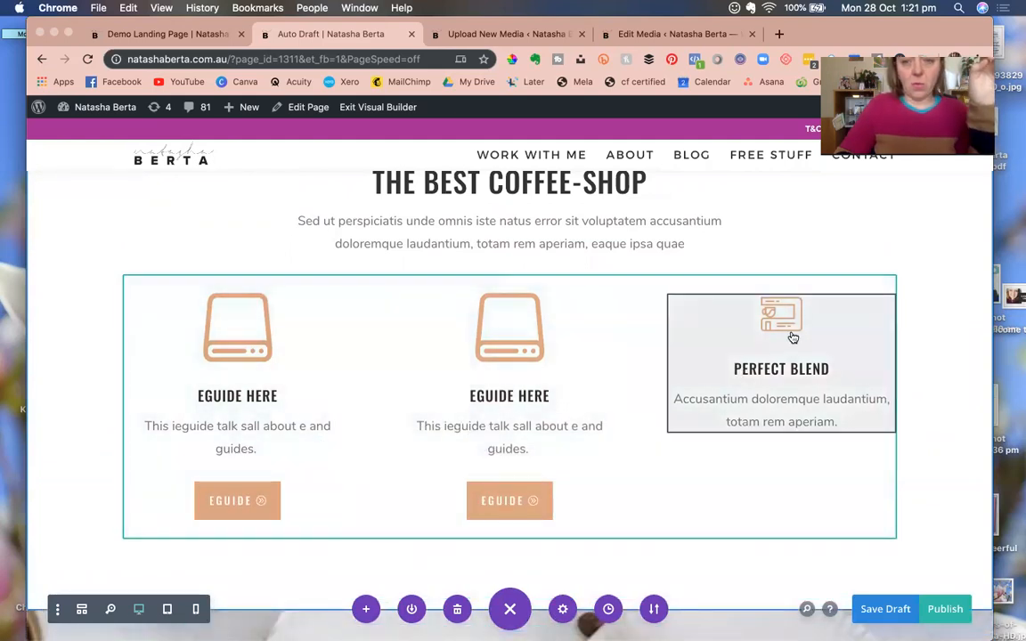
Delete the Perfect Blend blurb and copy the middle eGuide blurb into the third column.
{"action": "mouse_move", "coordinate": [736, 334]}
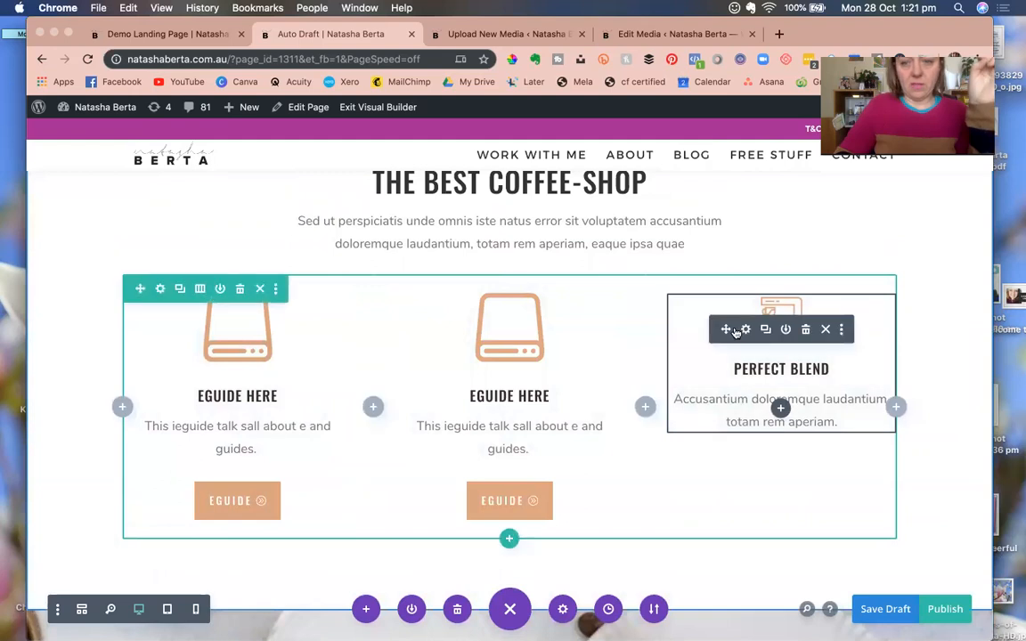
{"action": "left_click", "coordinate": [809, 329]}
{"action": "mouse_move", "coordinate": [475, 332]}
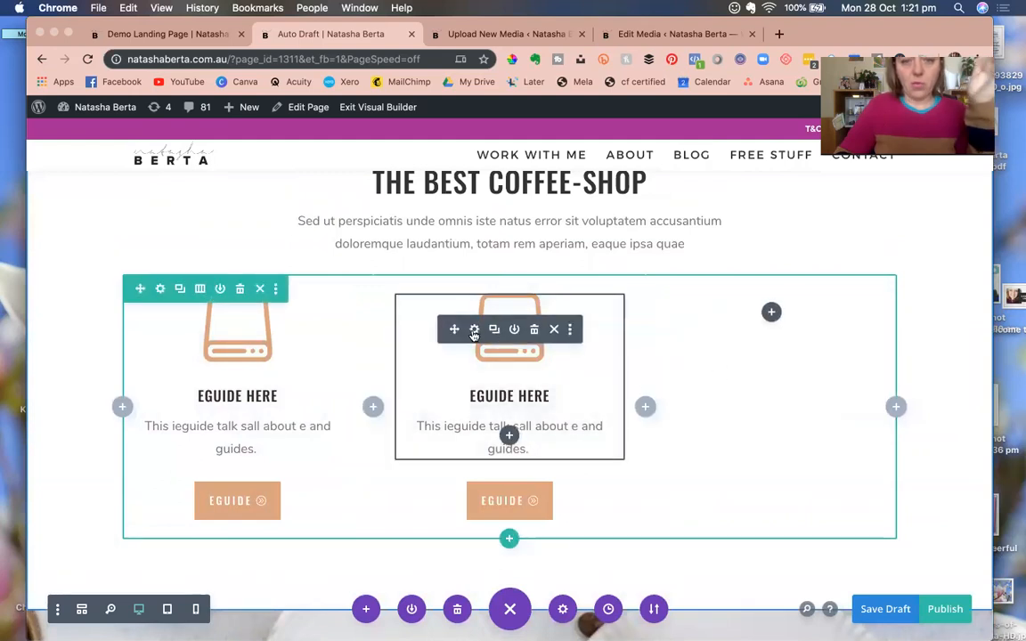
{"action": "left_click", "coordinate": [475, 332]}
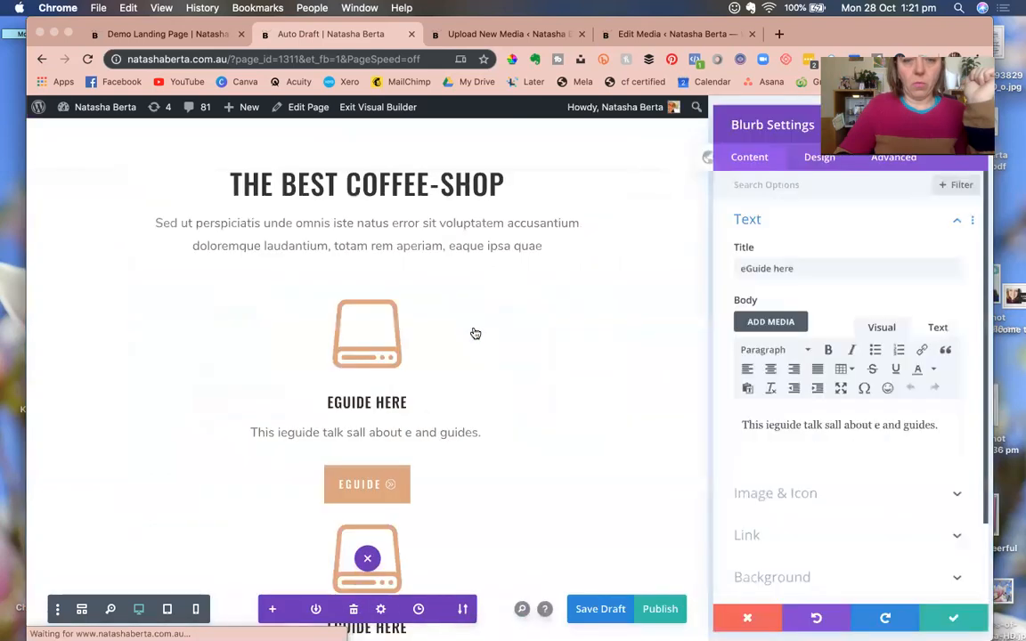
{"action": "left_click", "coordinate": [743, 627]}
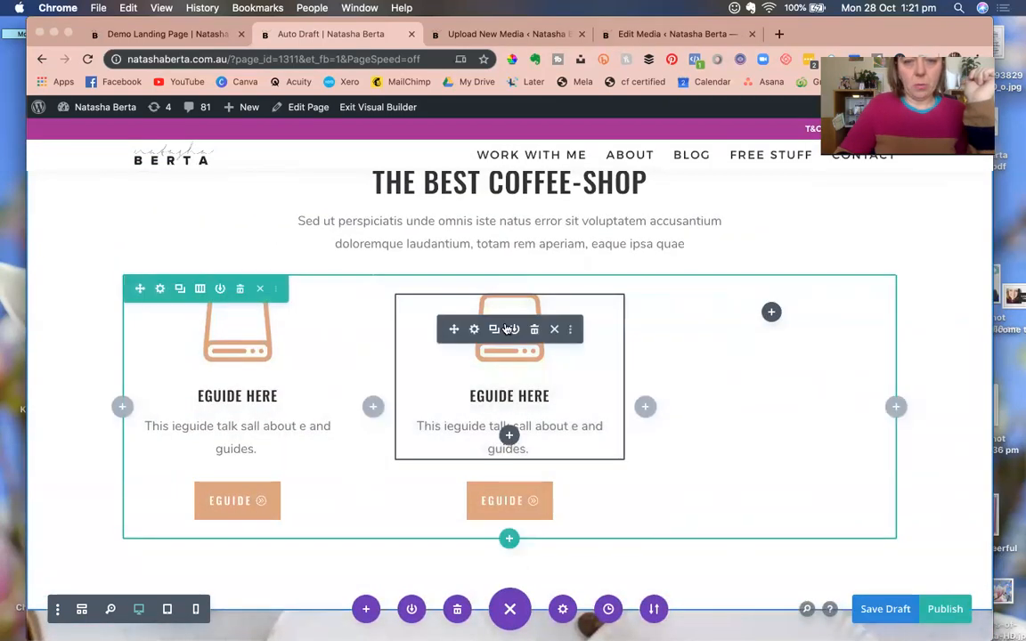
{"action": "left_click", "coordinate": [494, 330]}
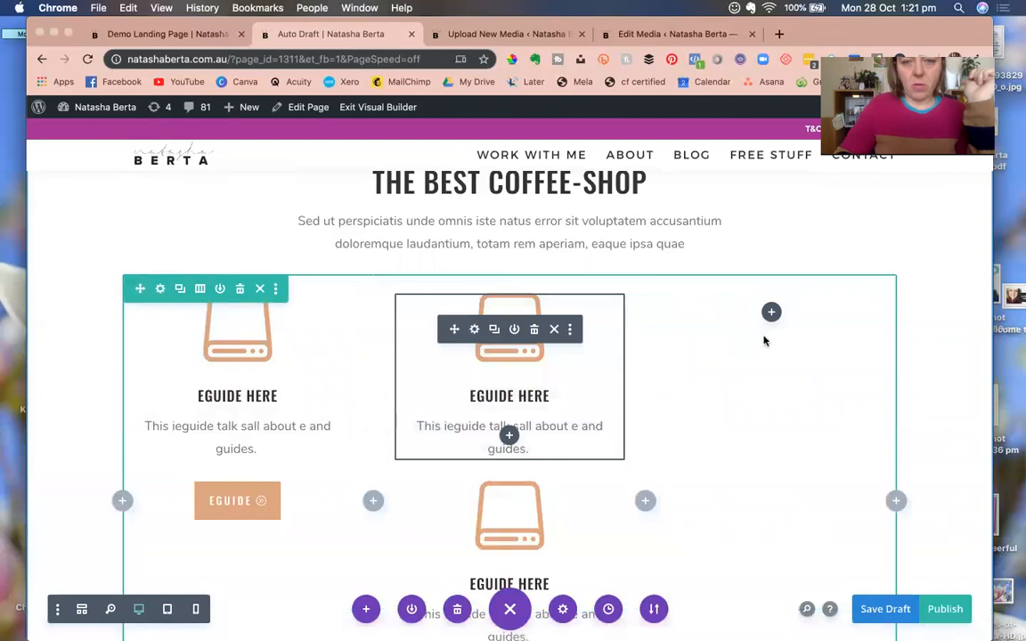
{"action": "left_click_drag", "start_coordinate": [764, 341], "coordinate": [775, 327]}
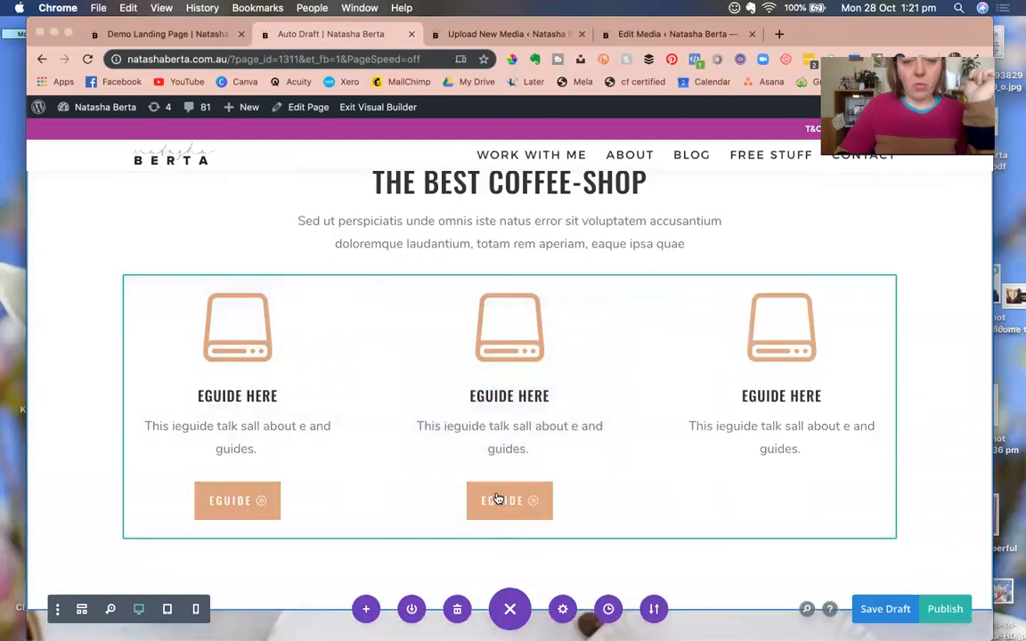
Duplicate the middle EGUIDE button into the third column below its blurb.
{"action": "left_click", "coordinate": [474, 490]}
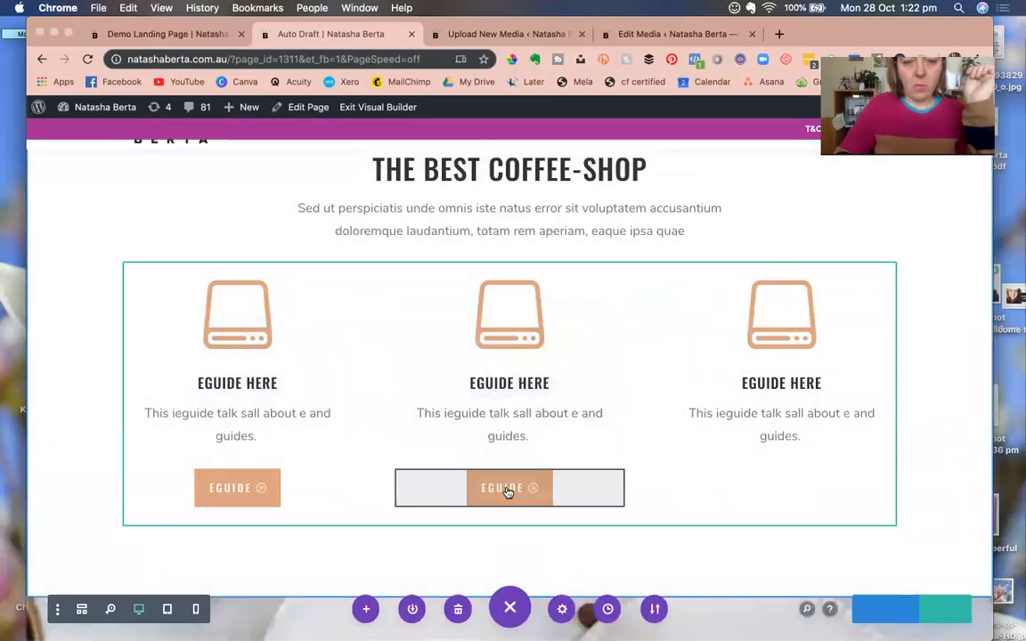
{"action": "left_click", "coordinate": [494, 489]}
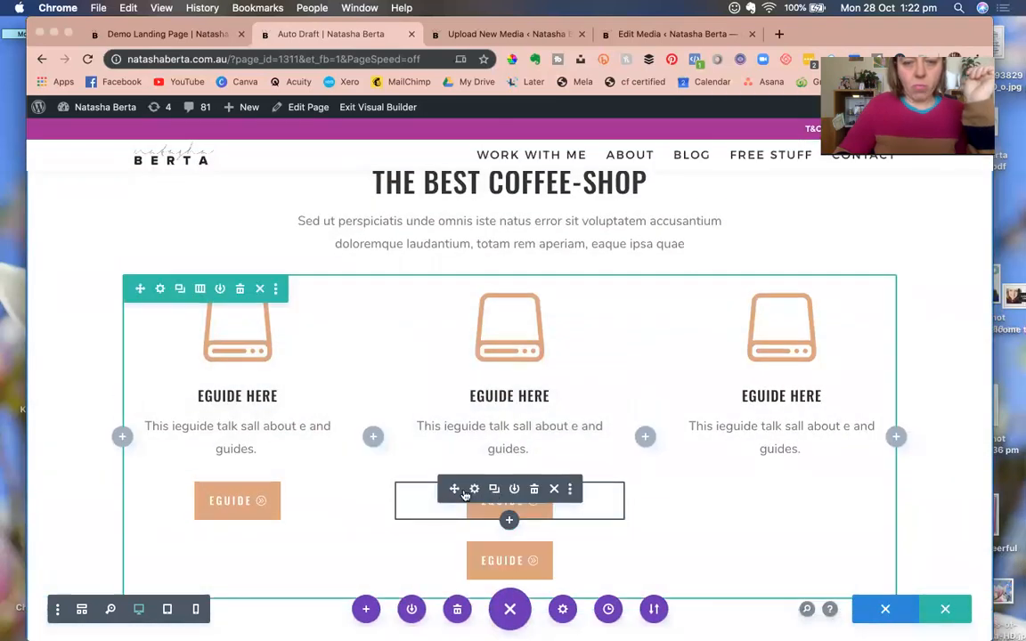
{"action": "left_click_drag", "start_coordinate": [455, 489], "coordinate": [788, 507]}
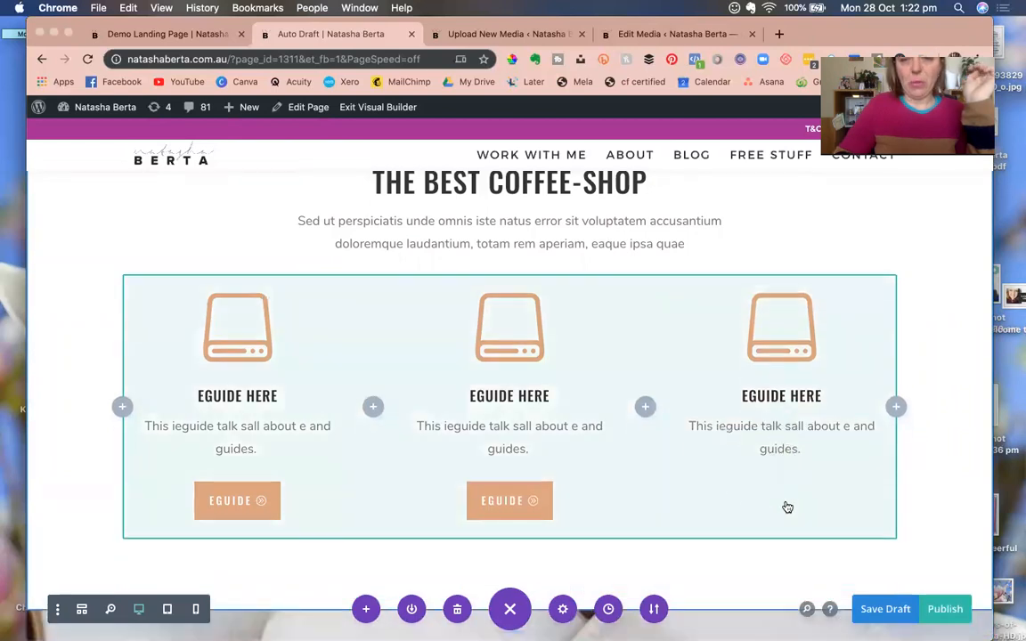
Drag the We Serve Delicious Coffee section up, under the Member Library hero section.
{"action": "scroll", "coordinate": [201, 346], "scroll_direction": "up", "scroll_amount": 2}
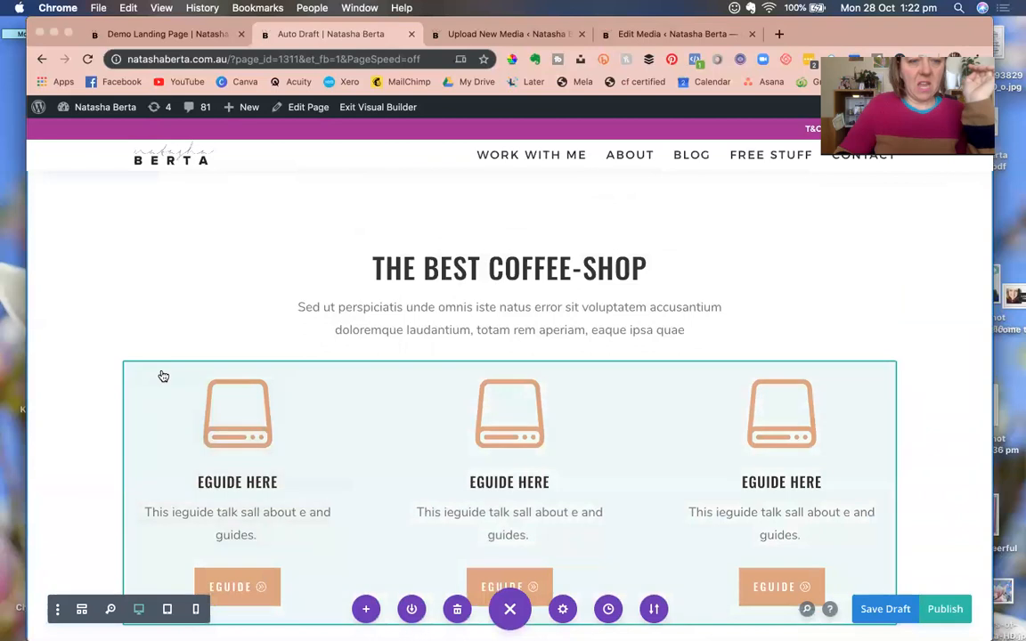
{"action": "mouse_move", "coordinate": [179, 375]}
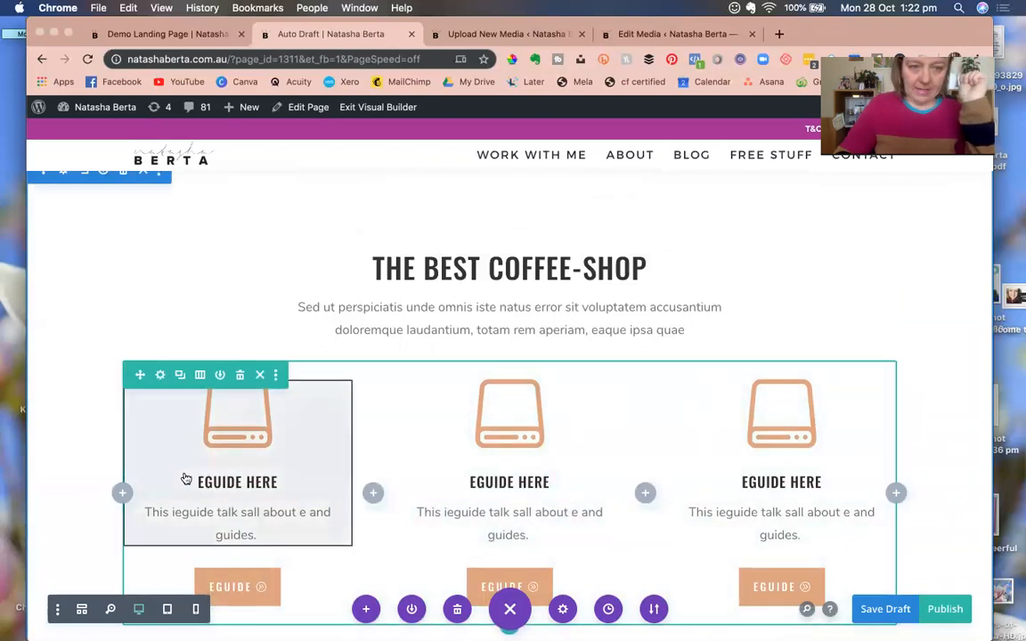
{"action": "scroll", "coordinate": [185, 473], "scroll_direction": "down", "scroll_amount": 5}
{"action": "scroll", "coordinate": [188, 471], "scroll_direction": "down", "scroll_amount": 6}
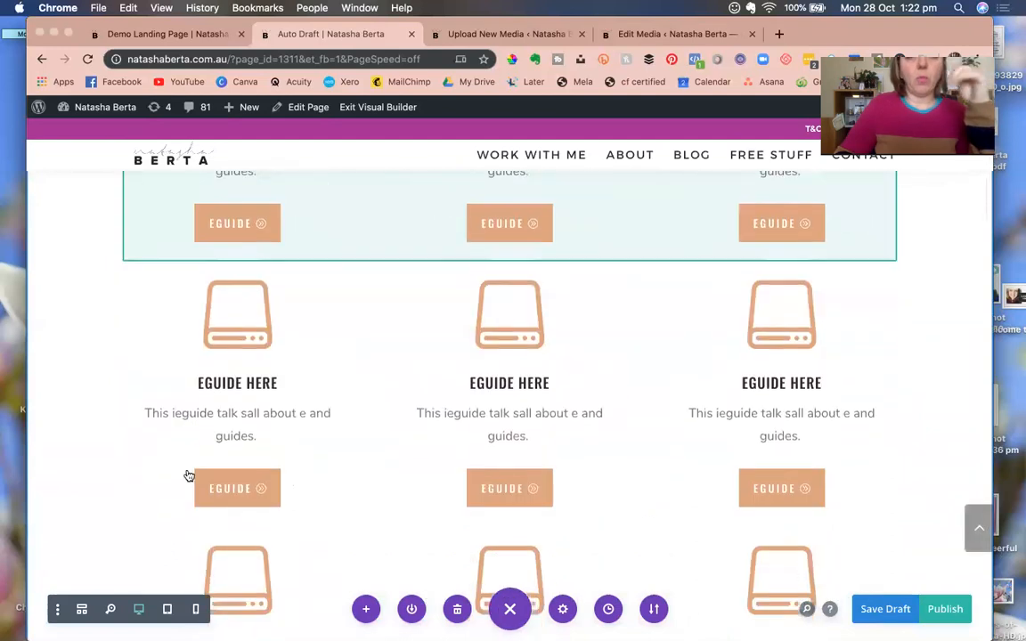
{"action": "scroll", "coordinate": [188, 473], "scroll_direction": "down", "scroll_amount": 3}
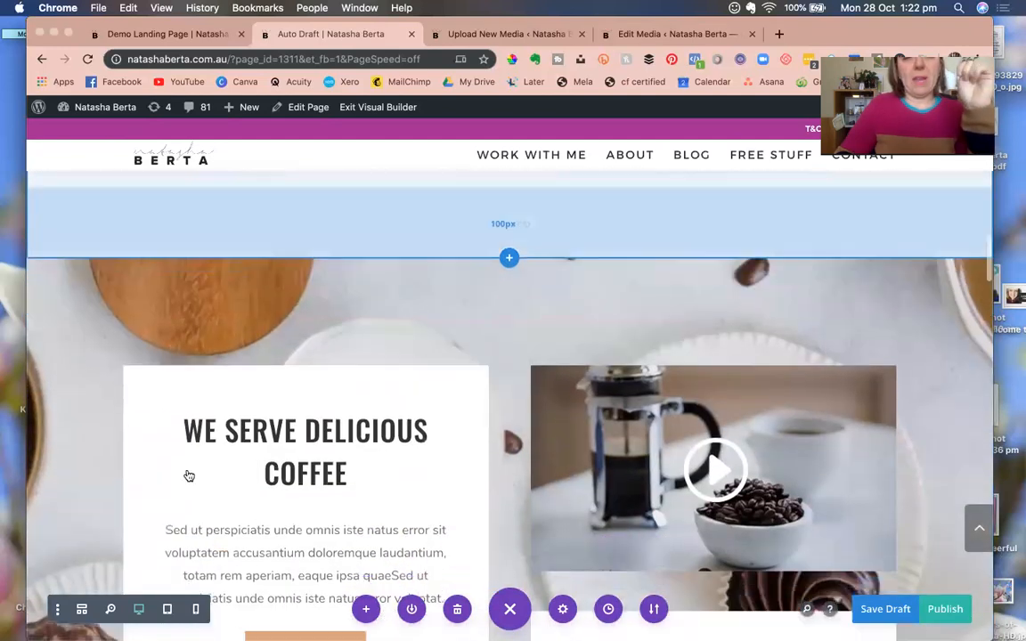
{"action": "scroll", "coordinate": [189, 477], "scroll_direction": "up", "scroll_amount": 1}
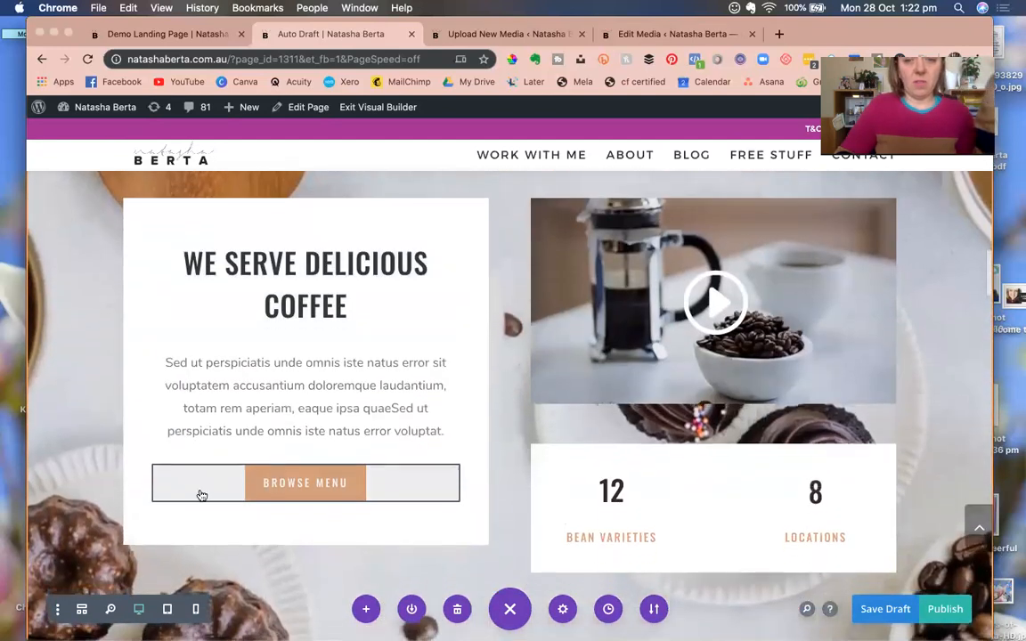
{"action": "scroll", "coordinate": [169, 430], "scroll_direction": "up", "scroll_amount": 1}
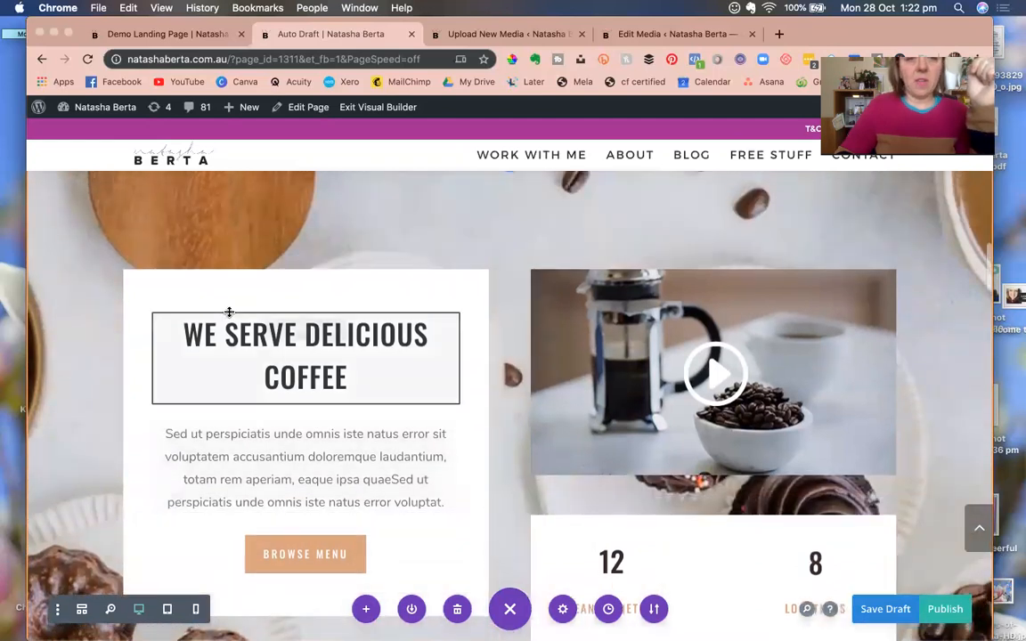
{"action": "scroll", "coordinate": [178, 280], "scroll_direction": "up", "scroll_amount": 1}
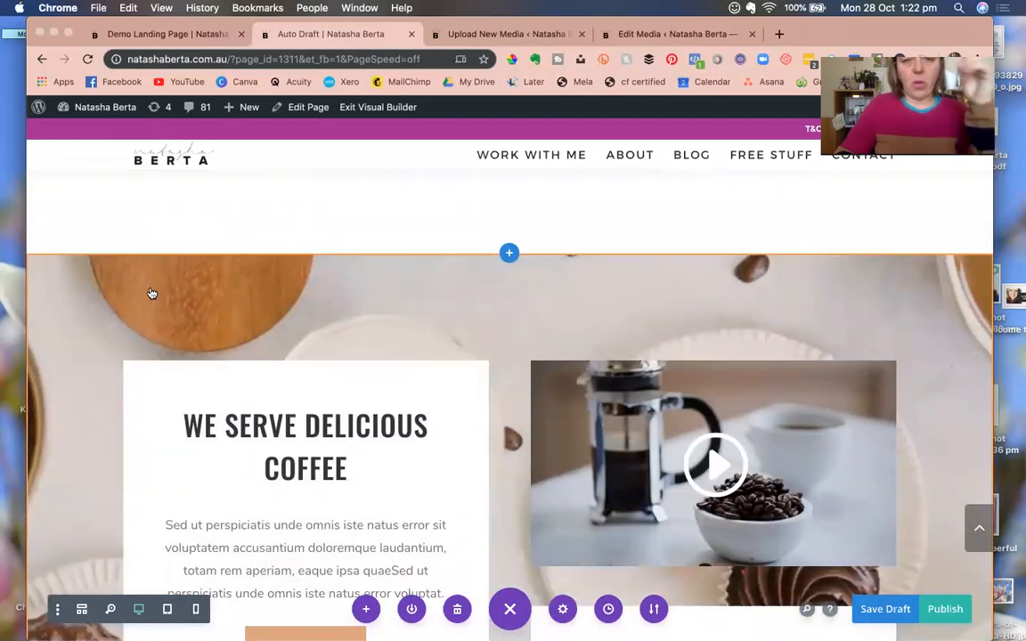
{"action": "scroll", "coordinate": [223, 432], "scroll_direction": "down", "scroll_amount": 4}
{"action": "scroll", "coordinate": [227, 425], "scroll_direction": "up", "scroll_amount": 4}
{"action": "scroll", "coordinate": [228, 425], "scroll_direction": "down", "scroll_amount": 3}
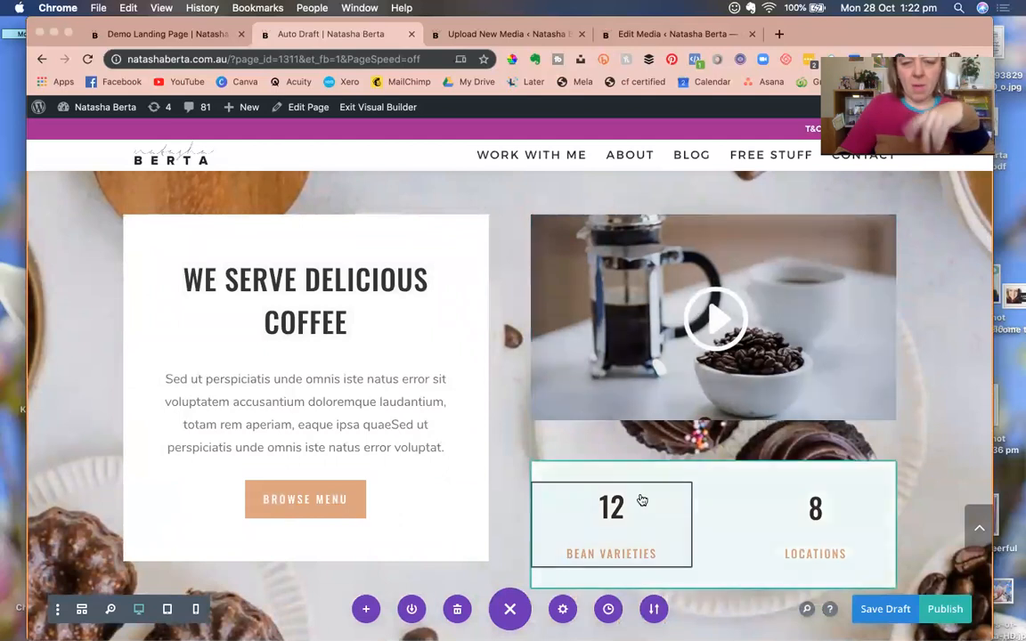
{"action": "scroll", "coordinate": [164, 343], "scroll_direction": "up", "scroll_amount": 5}
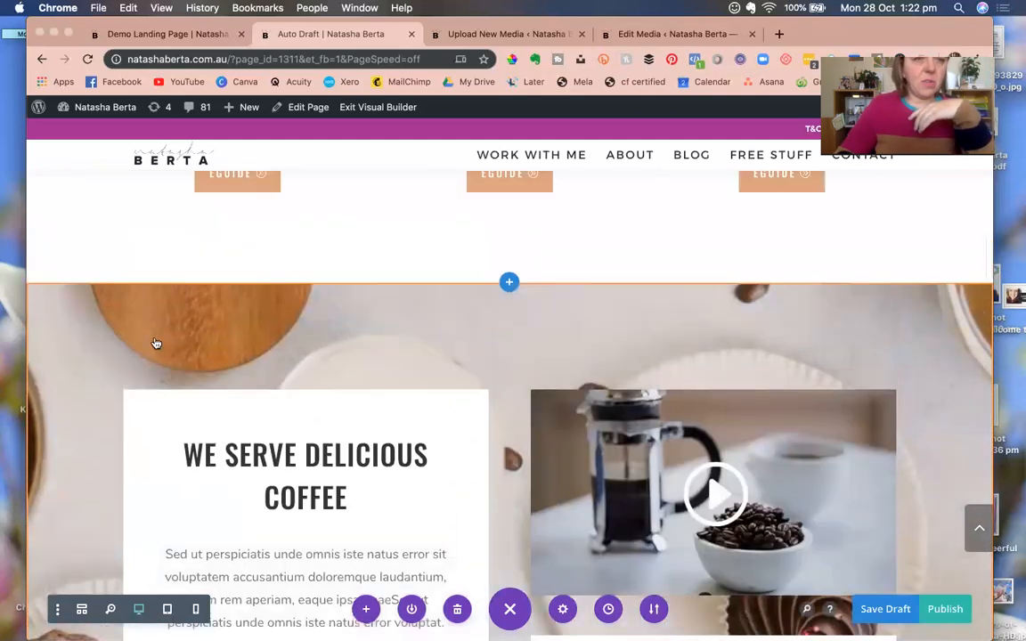
{"action": "mouse_move", "coordinate": [42, 299]}
{"action": "left_mouse_down"}
{"action": "mouse_move", "coordinate": [115, 178]}
{"action": "mouse_move", "coordinate": [141, 156]}
{"action": "mouse_move", "coordinate": [147, 167]}
{"action": "mouse_move", "coordinate": [147, 151]}
{"action": "mouse_move", "coordinate": [184, 285]}
{"action": "mouse_move", "coordinate": [214, 326]}
{"action": "left_mouse_up"}
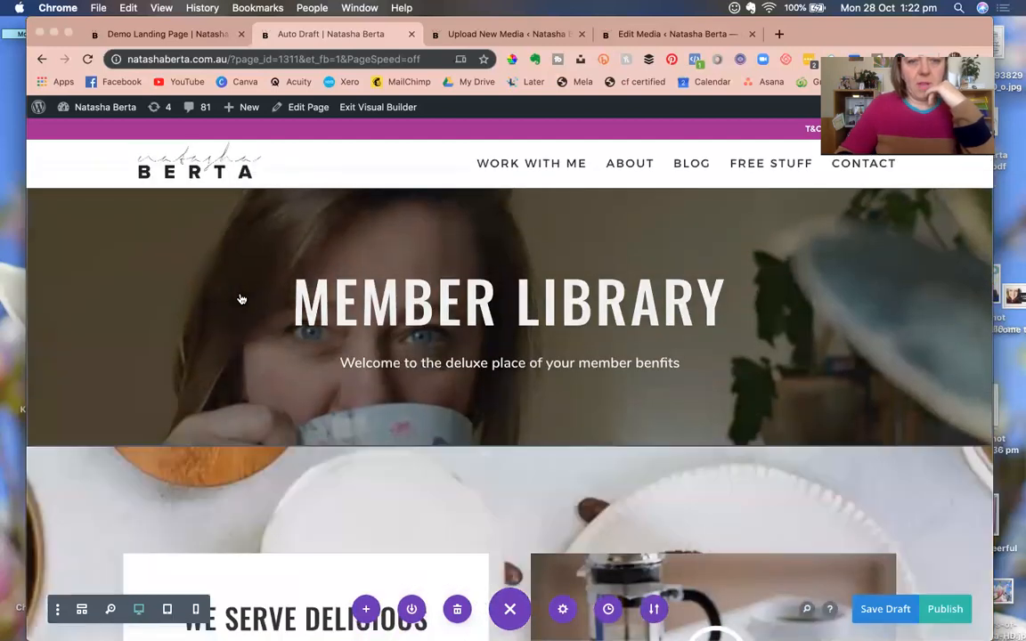
{"action": "scroll", "coordinate": [239, 328], "scroll_direction": "down", "scroll_amount": 4}
{"action": "scroll", "coordinate": [245, 329], "scroll_direction": "down", "scroll_amount": 1}
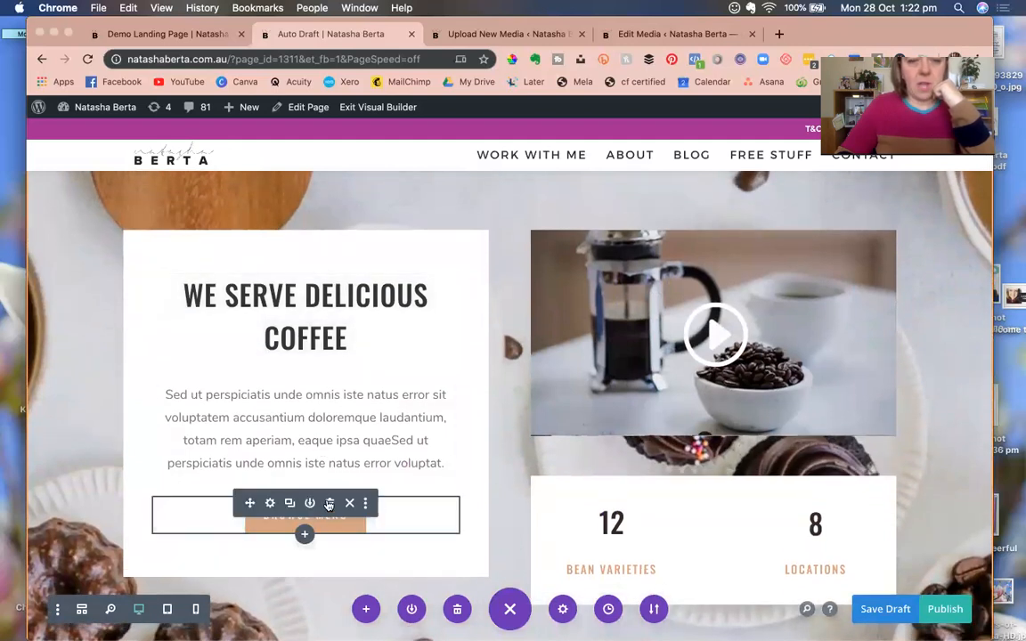
Delete the Browse Menu button and the 12 Bean Varieties / 8 Locations counter row.
{"action": "left_click", "coordinate": [329, 505]}
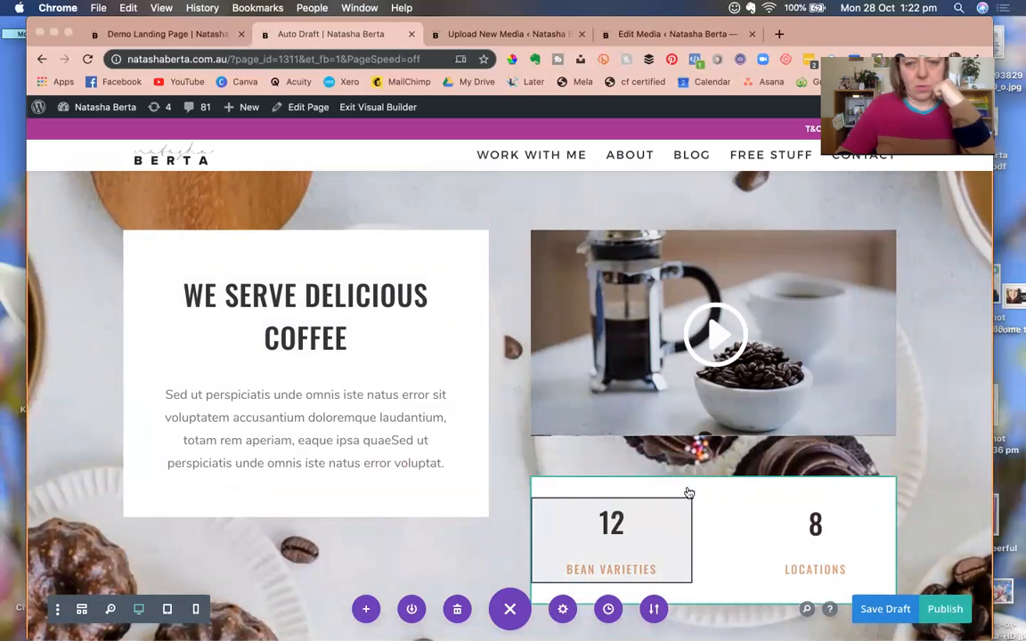
{"action": "mouse_move", "coordinate": [691, 485]}
{"action": "left_click", "coordinate": [649, 464]}
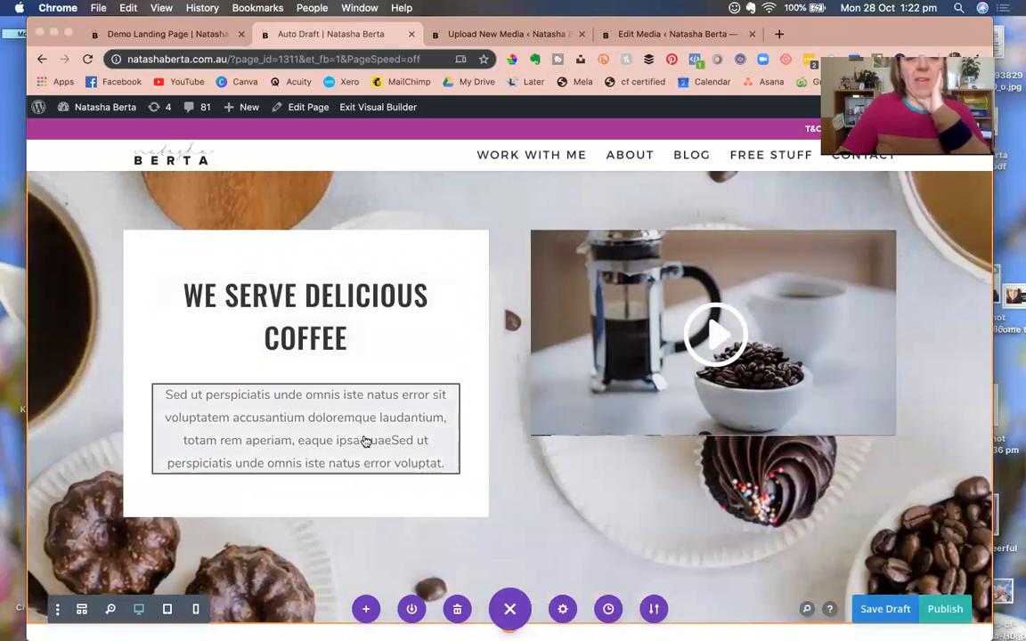
{"action": "scroll", "coordinate": [392, 442], "scroll_direction": "down", "scroll_amount": 5}
{"action": "scroll", "coordinate": [414, 465], "scroll_direction": "down", "scroll_amount": 6}
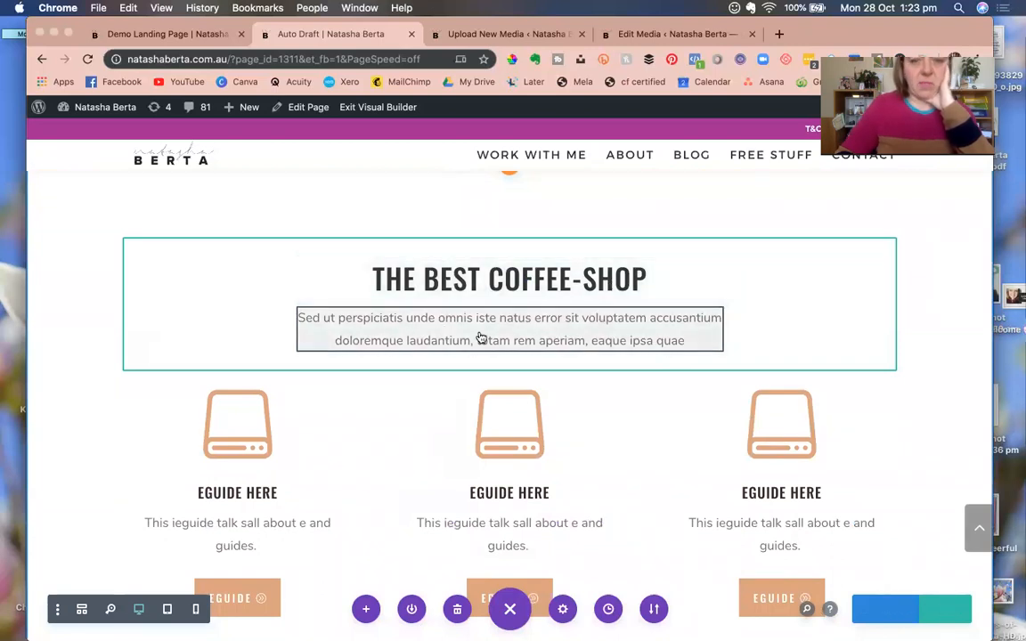
{"action": "scroll", "coordinate": [414, 423], "scroll_direction": "down", "scroll_amount": 1}
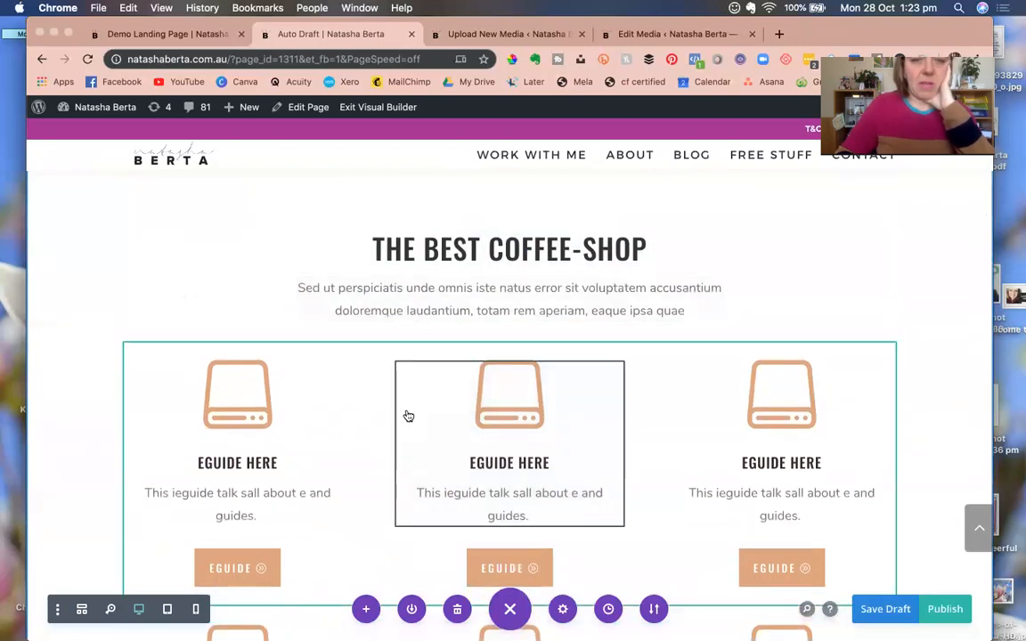
{"action": "scroll", "coordinate": [408, 416], "scroll_direction": "down", "scroll_amount": 3}
{"action": "scroll", "coordinate": [408, 416], "scroll_direction": "down", "scroll_amount": 3}
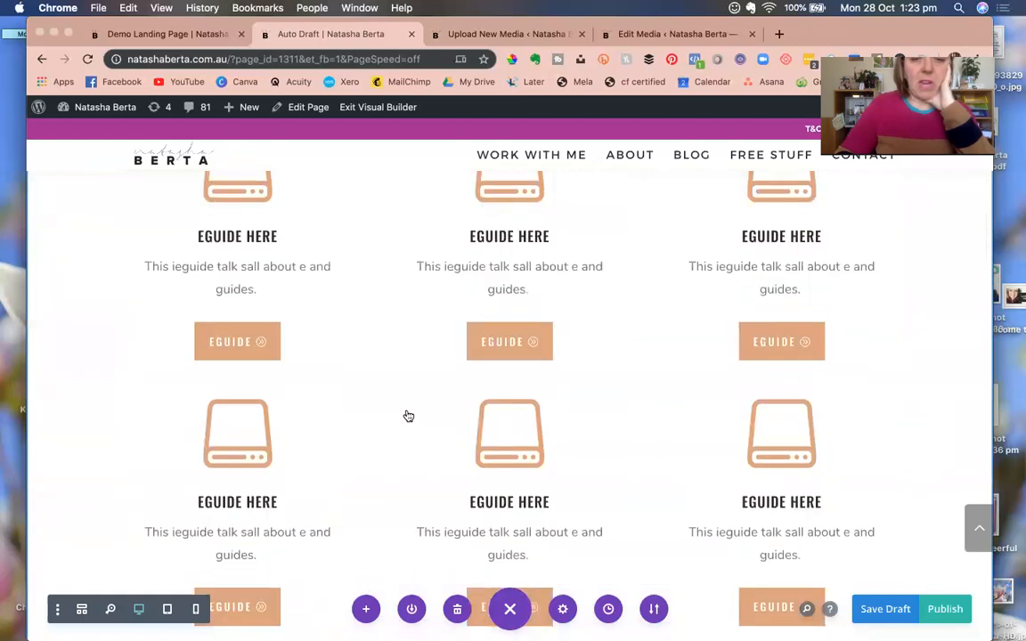
{"action": "scroll", "coordinate": [408, 416], "scroll_direction": "down", "scroll_amount": 15}
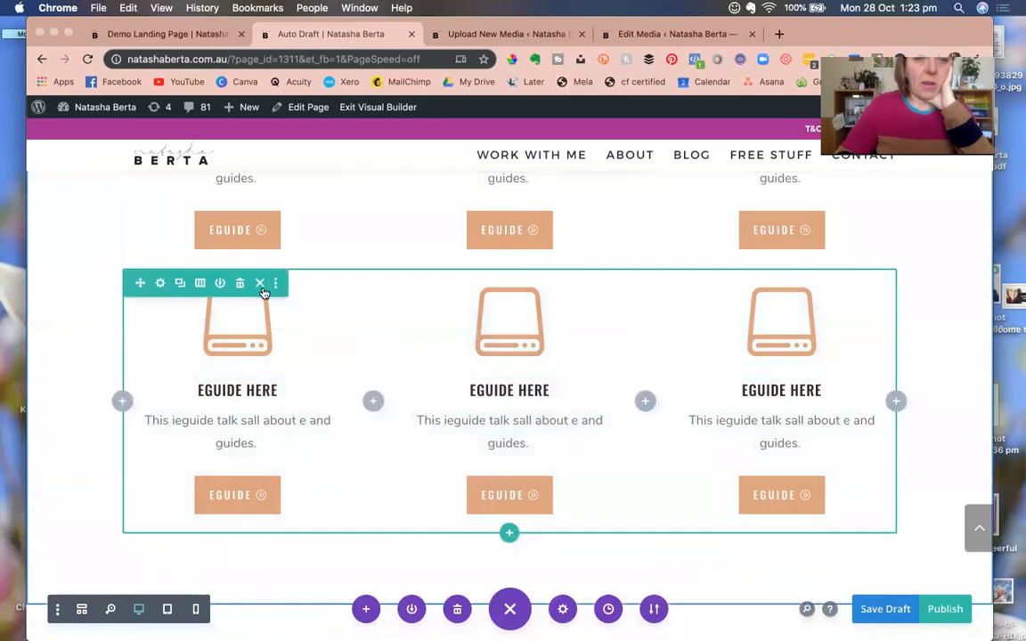
{"action": "left_click", "coordinate": [261, 283]}
{"action": "scroll", "coordinate": [280, 276], "scroll_direction": "up", "scroll_amount": 5}
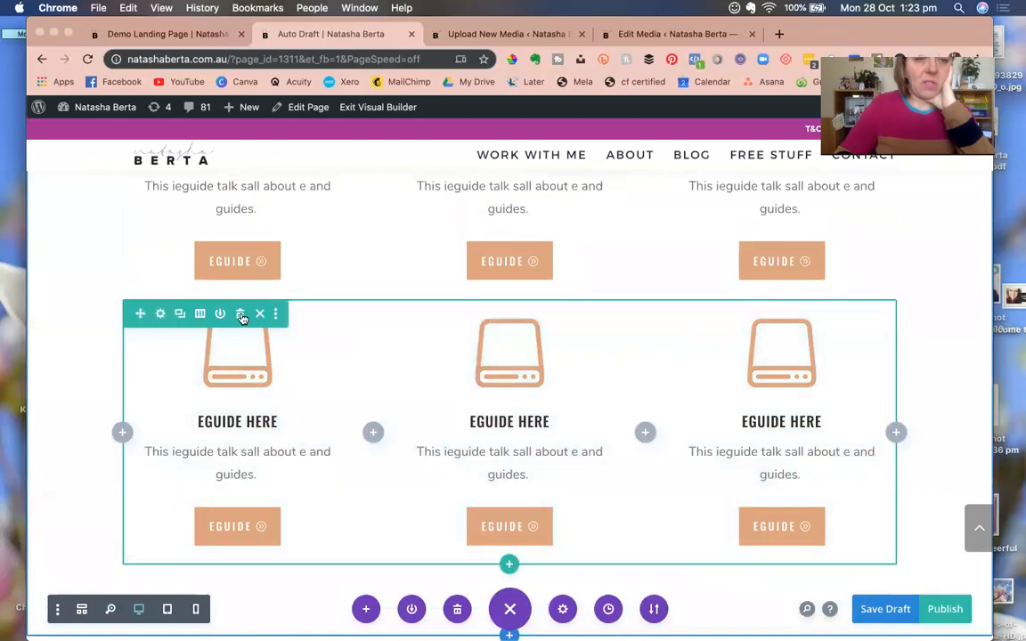
{"action": "left_click", "coordinate": [241, 315]}
{"action": "scroll", "coordinate": [224, 318], "scroll_direction": "up", "scroll_amount": 4}
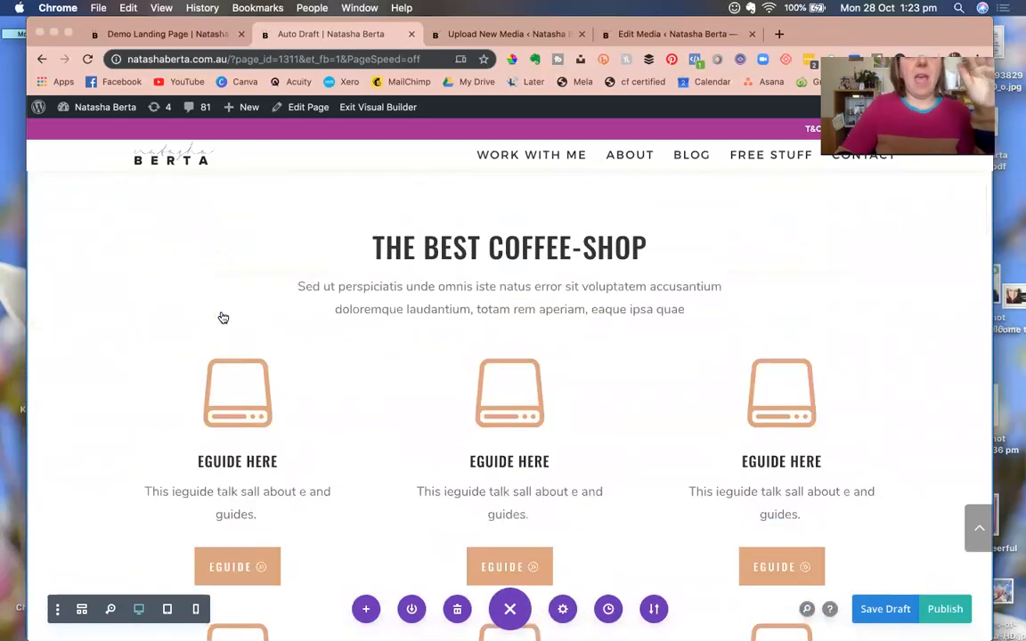
{"action": "scroll", "coordinate": [223, 317], "scroll_direction": "down", "scroll_amount": 4}
{"action": "scroll", "coordinate": [223, 320], "scroll_direction": "up", "scroll_amount": 4}
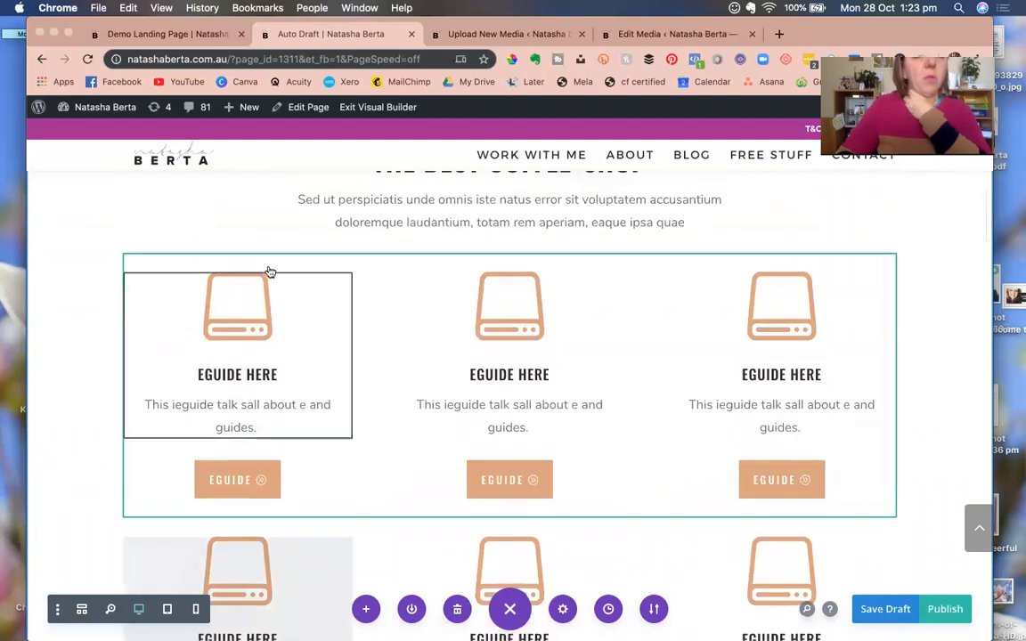
{"action": "scroll", "coordinate": [301, 409], "scroll_direction": "down", "scroll_amount": 6}
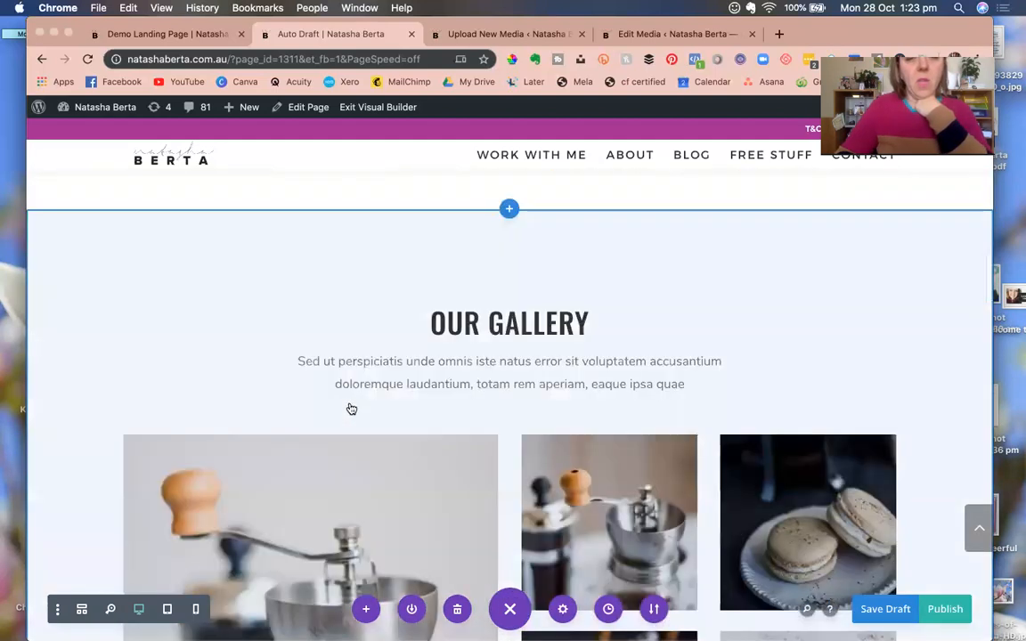
{"action": "scroll", "coordinate": [405, 417], "scroll_direction": "down", "scroll_amount": 5}
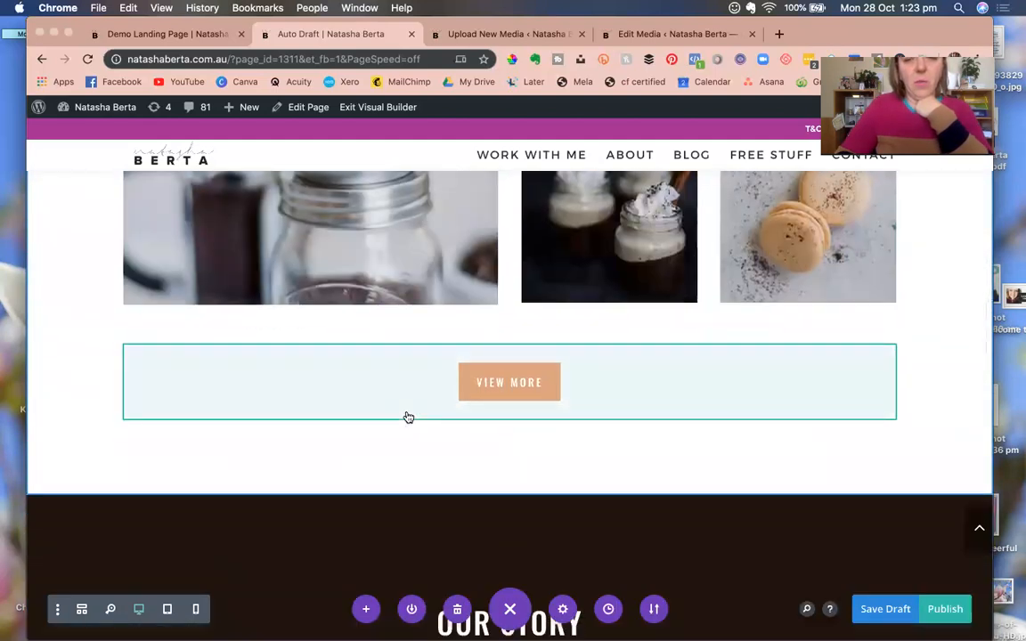
{"action": "scroll", "coordinate": [407, 418], "scroll_direction": "up", "scroll_amount": 6}
{"action": "scroll", "coordinate": [410, 419], "scroll_direction": "up", "scroll_amount": 5}
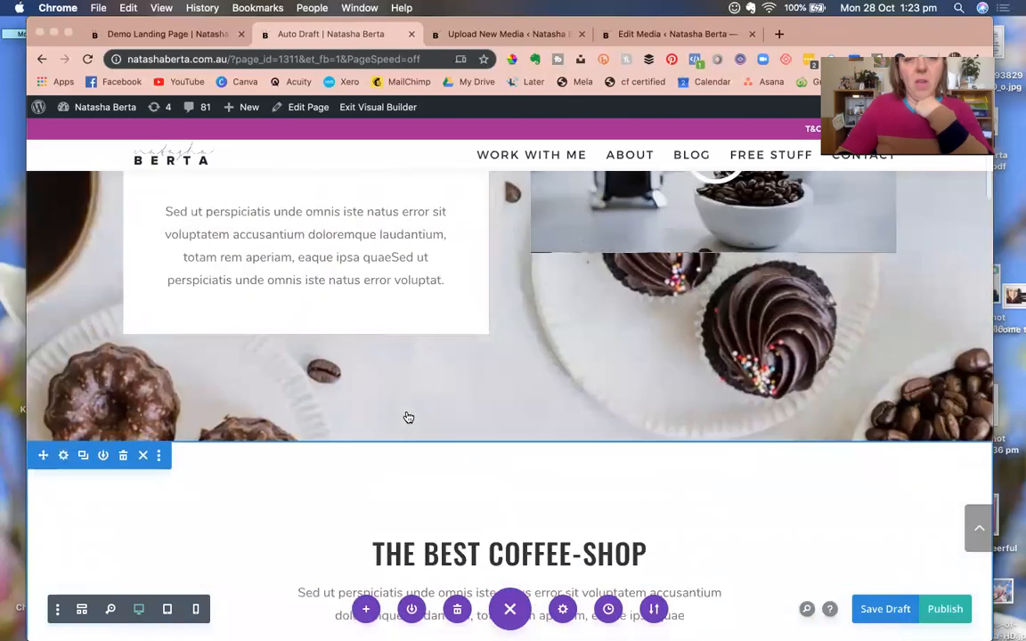
{"action": "scroll", "coordinate": [426, 485], "scroll_direction": "down", "scroll_amount": 5}
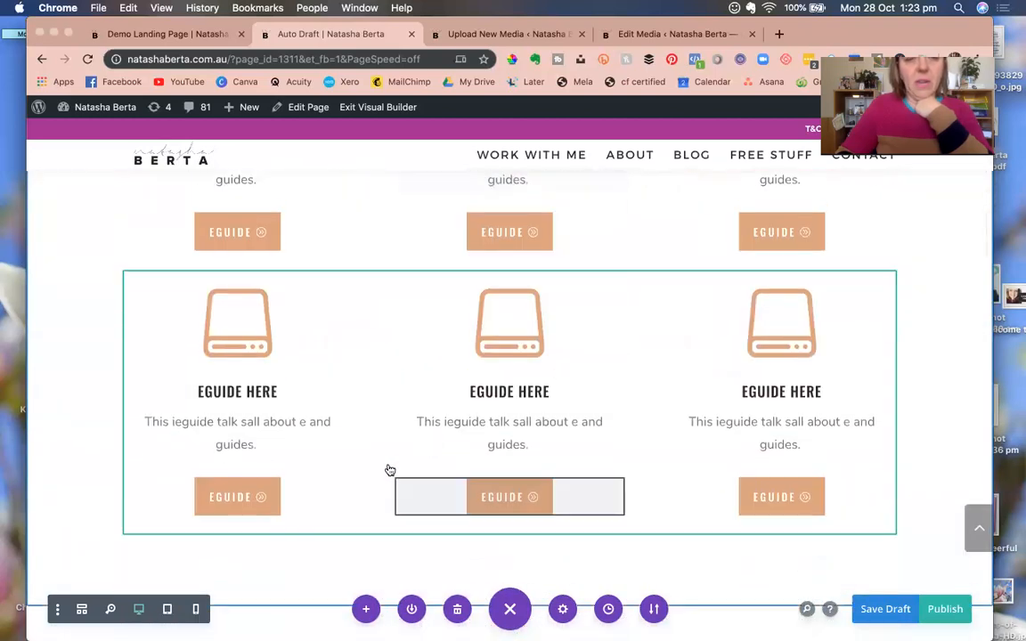
Swap the second row's first eGuide blurb icon for the black-hat portrait from the Media Library.
{"action": "left_click", "coordinate": [243, 339]}
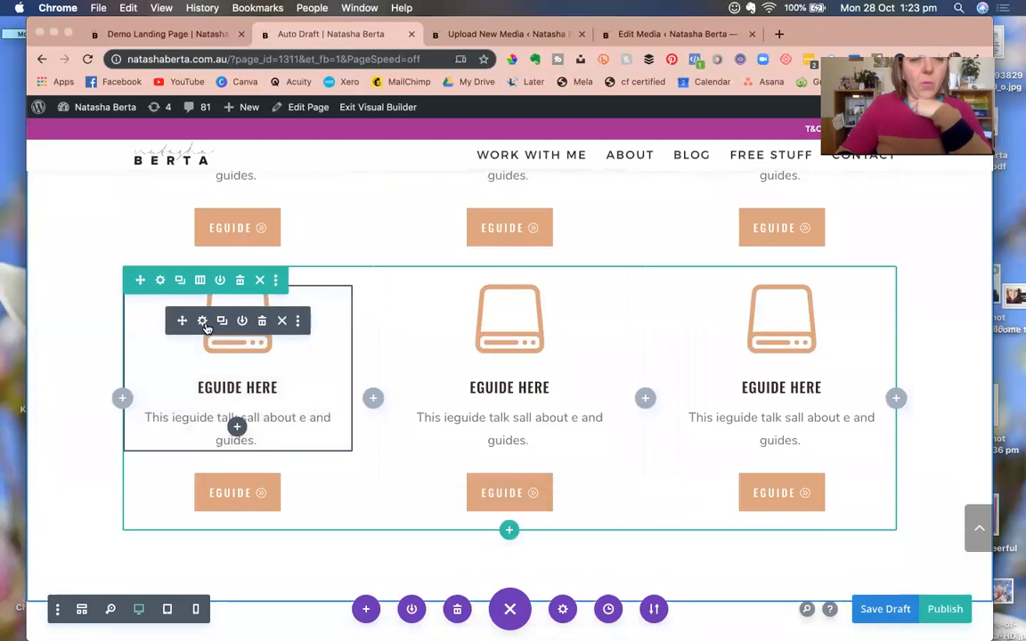
{"action": "left_click", "coordinate": [202, 321]}
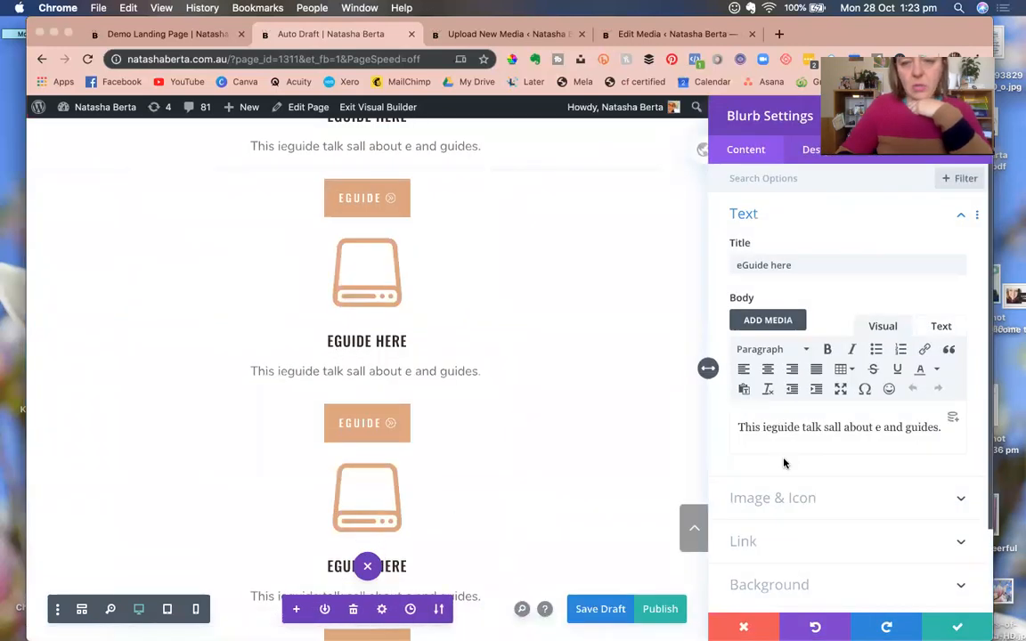
{"action": "left_click", "coordinate": [787, 493]}
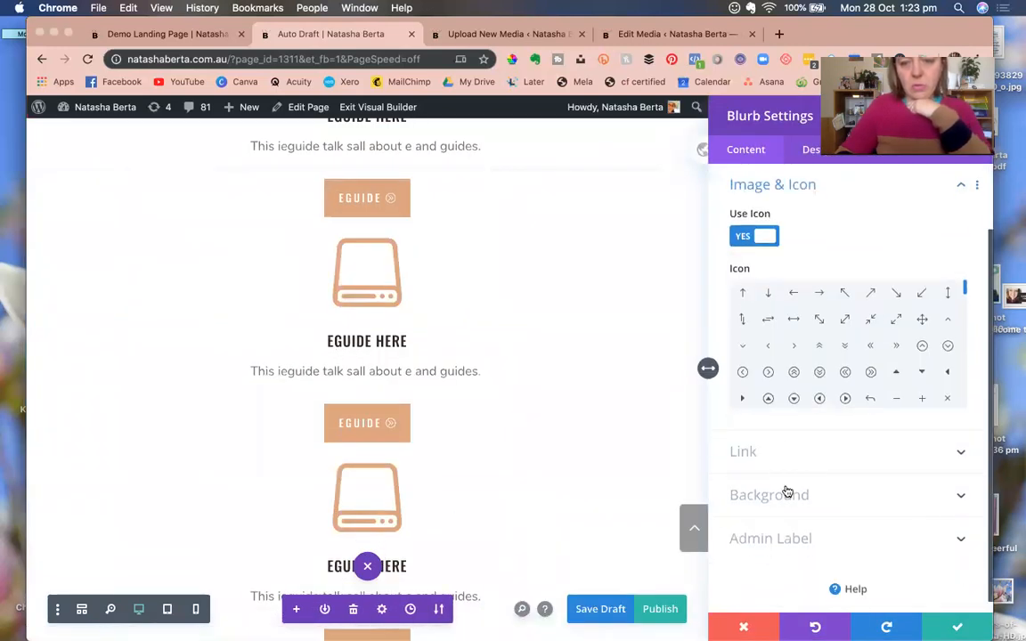
{"action": "left_click", "coordinate": [742, 237]}
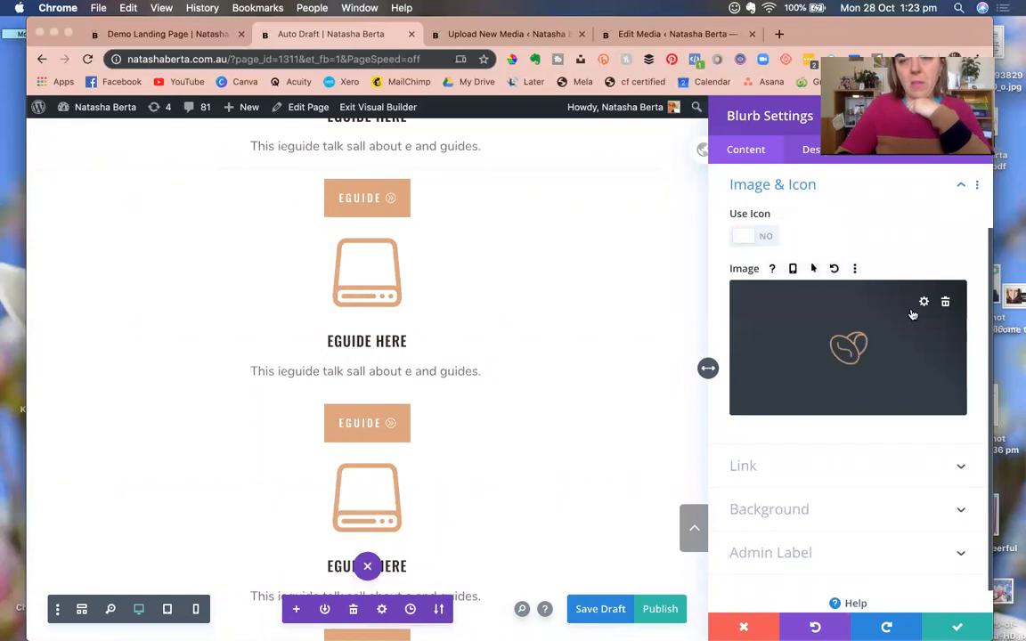
{"action": "left_click", "coordinate": [925, 303]}
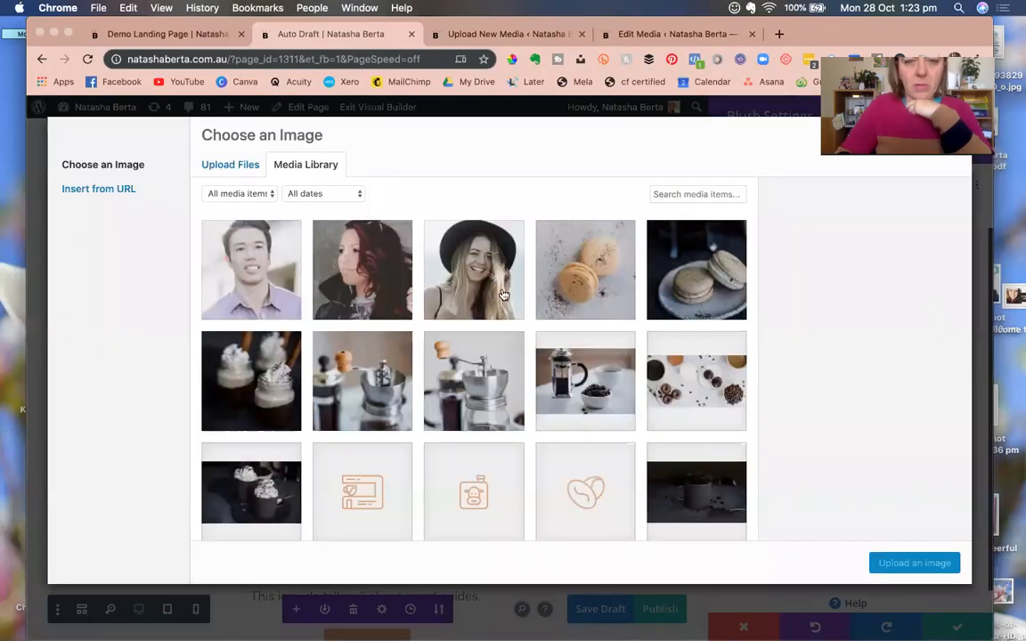
{"action": "left_click", "coordinate": [504, 294]}
{"action": "left_click", "coordinate": [913, 563]}
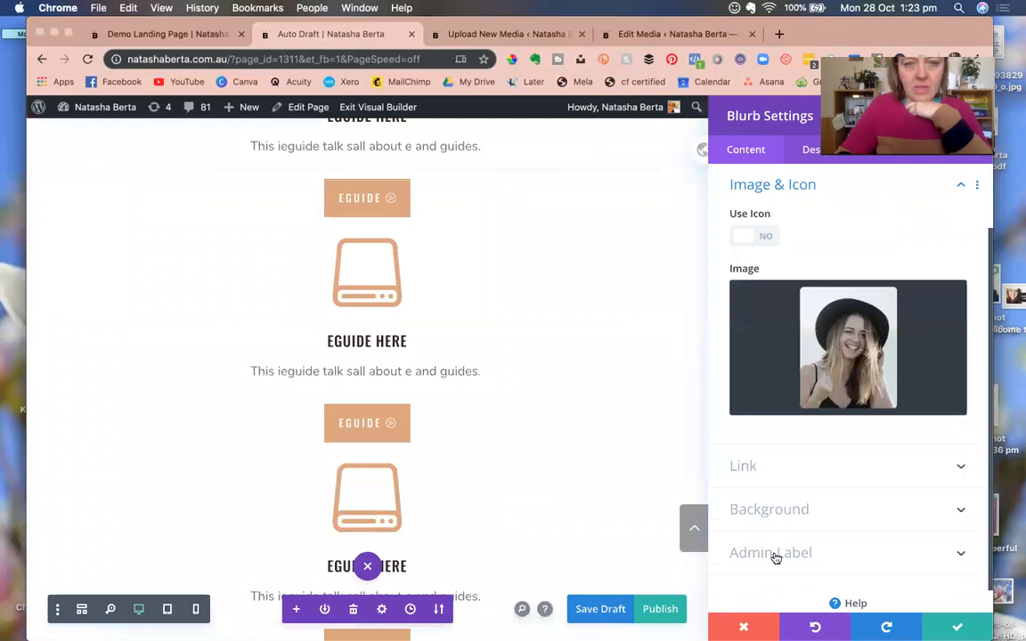
{"action": "left_click", "coordinate": [935, 615]}
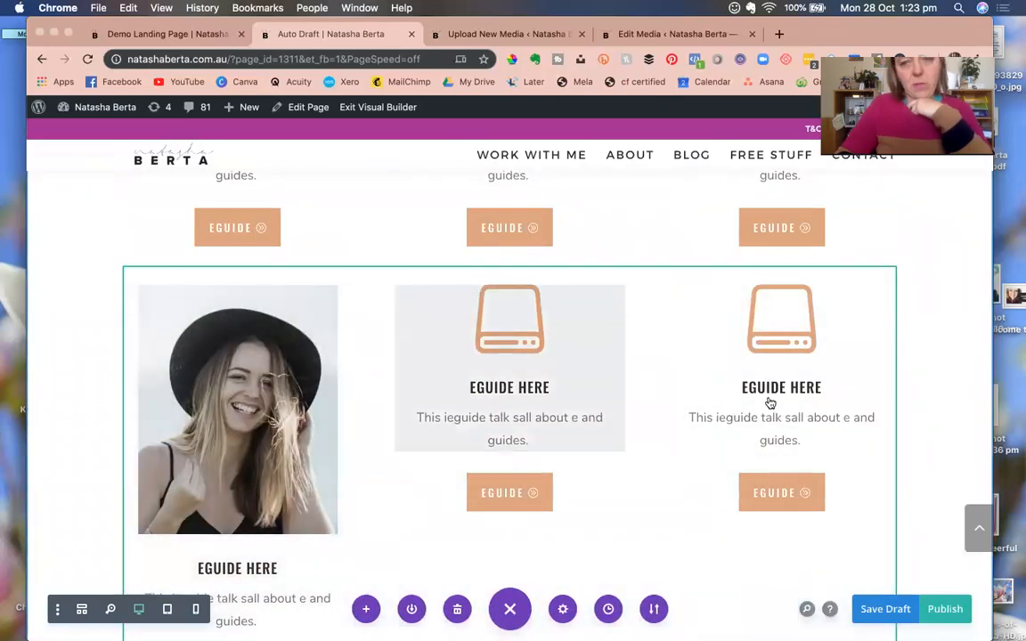
Delete the Our Gallery section.
{"action": "scroll", "coordinate": [706, 484], "scroll_direction": "down", "scroll_amount": 6}
{"action": "scroll", "coordinate": [708, 483], "scroll_direction": "down", "scroll_amount": 2}
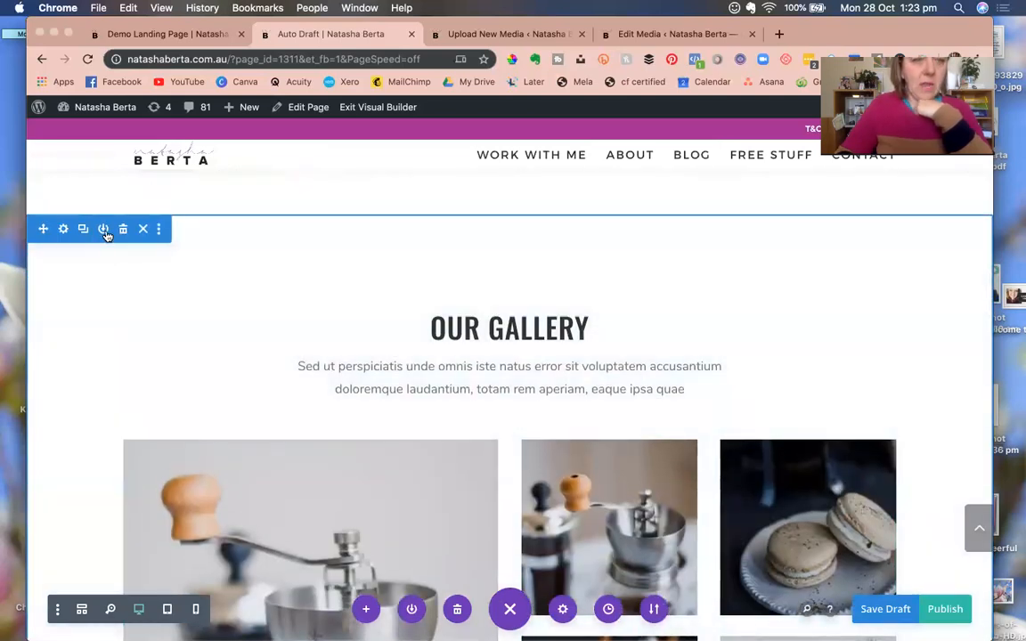
{"action": "left_click", "coordinate": [121, 230]}
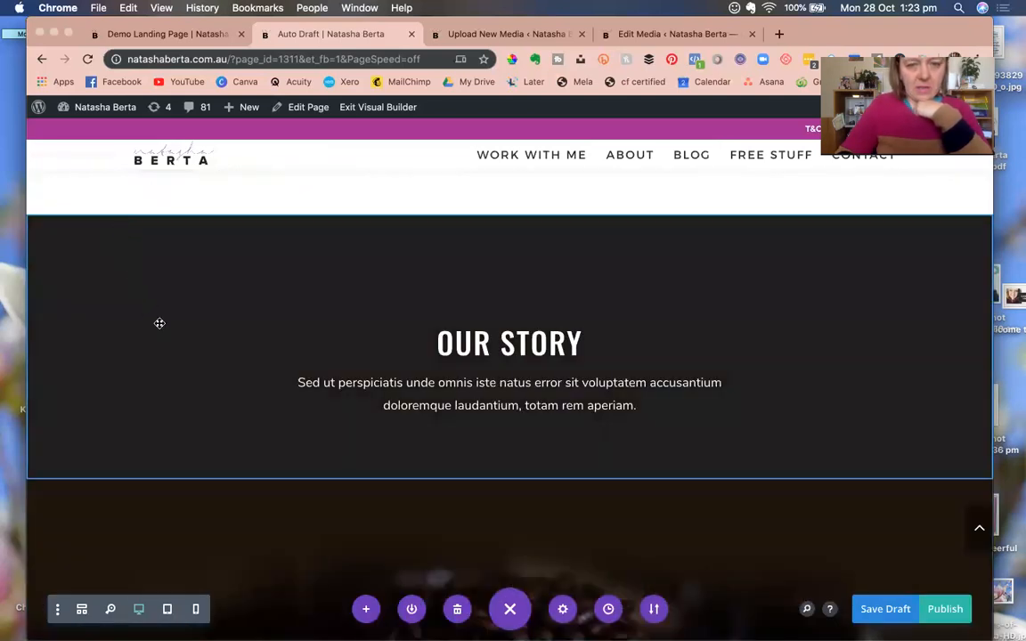
Delete the Our Story, coffee video and grinder/press photo sections.
{"action": "scroll", "coordinate": [160, 324], "scroll_direction": "down", "scroll_amount": 3}
{"action": "scroll", "coordinate": [158, 328], "scroll_direction": "up", "scroll_amount": 5}
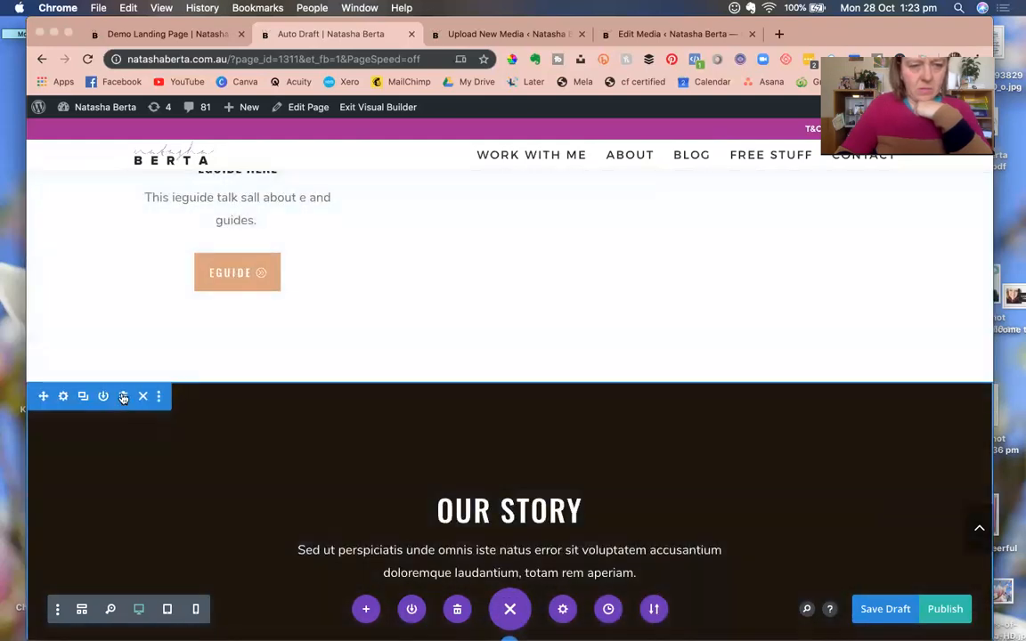
{"action": "left_click", "coordinate": [122, 399]}
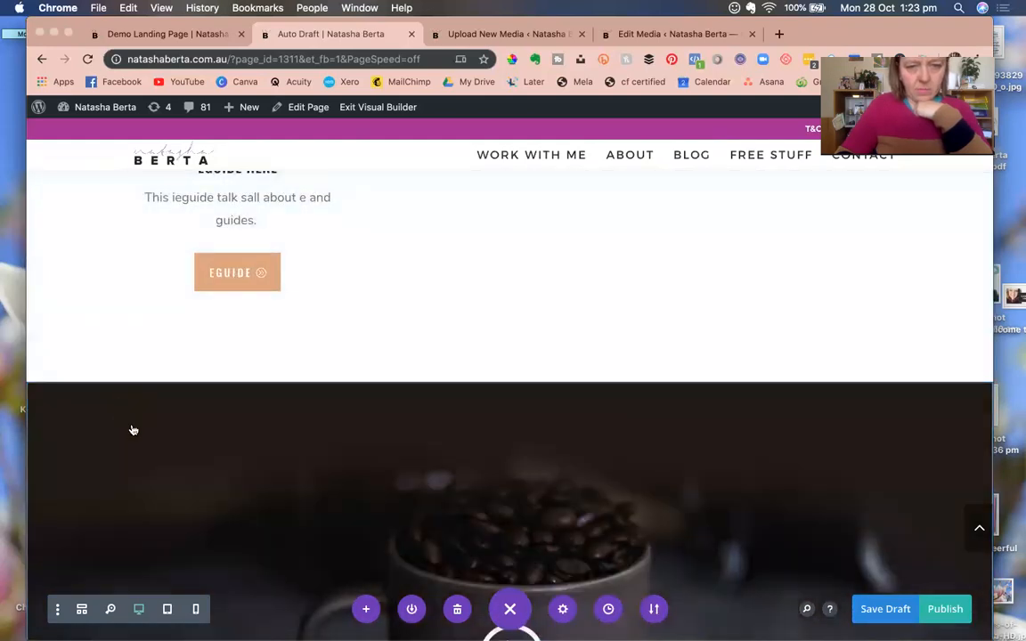
{"action": "scroll", "coordinate": [133, 430], "scroll_direction": "down", "scroll_amount": 5}
{"action": "scroll", "coordinate": [161, 481], "scroll_direction": "up", "scroll_amount": 3}
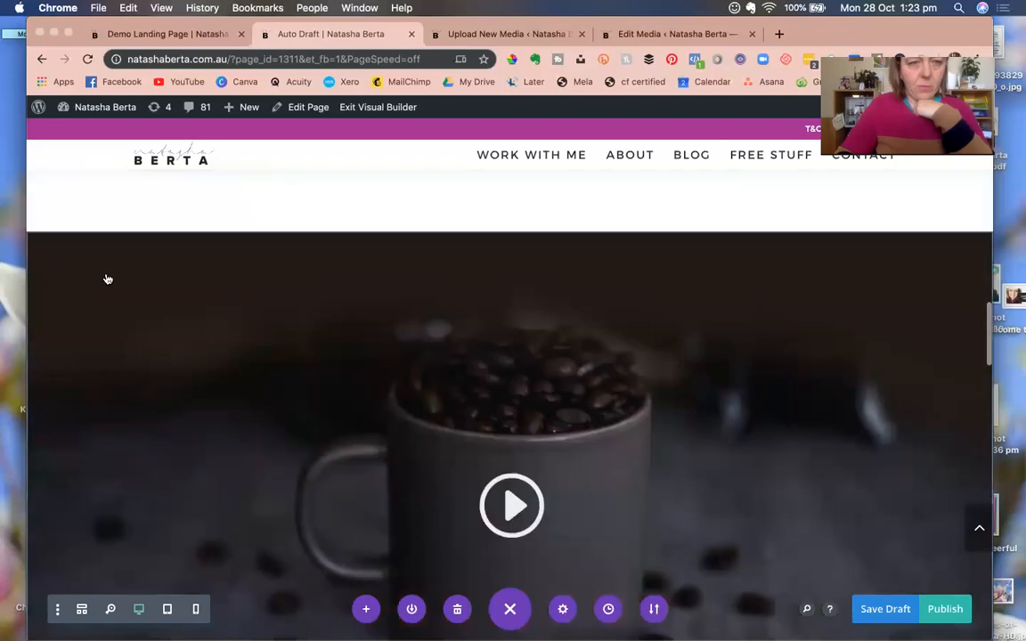
{"action": "mouse_move", "coordinate": [121, 266]}
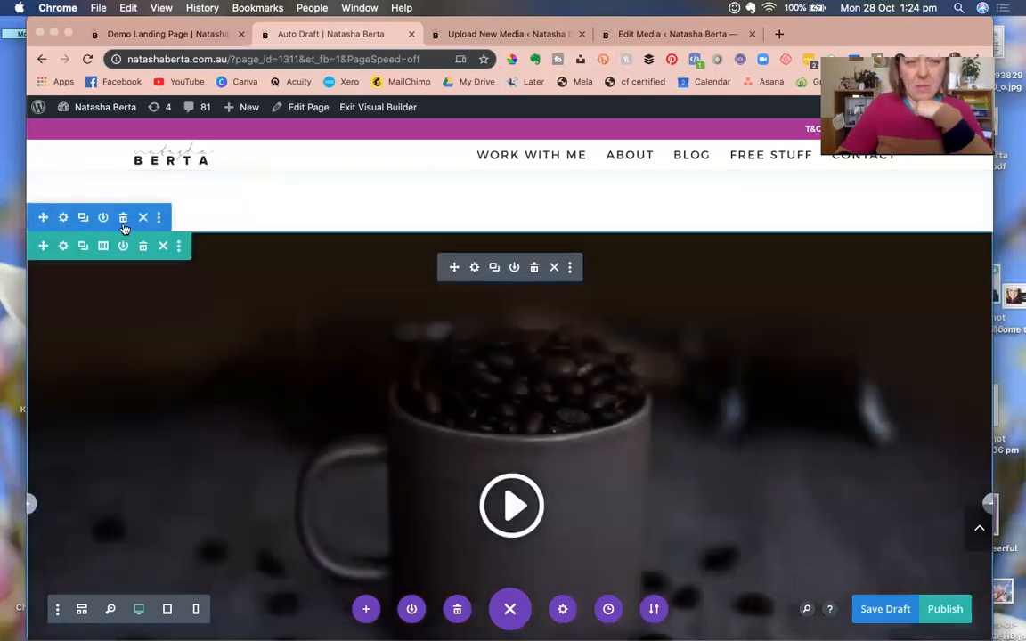
{"action": "left_click", "coordinate": [124, 223]}
{"action": "scroll", "coordinate": [172, 358], "scroll_direction": "down", "scroll_amount": 1}
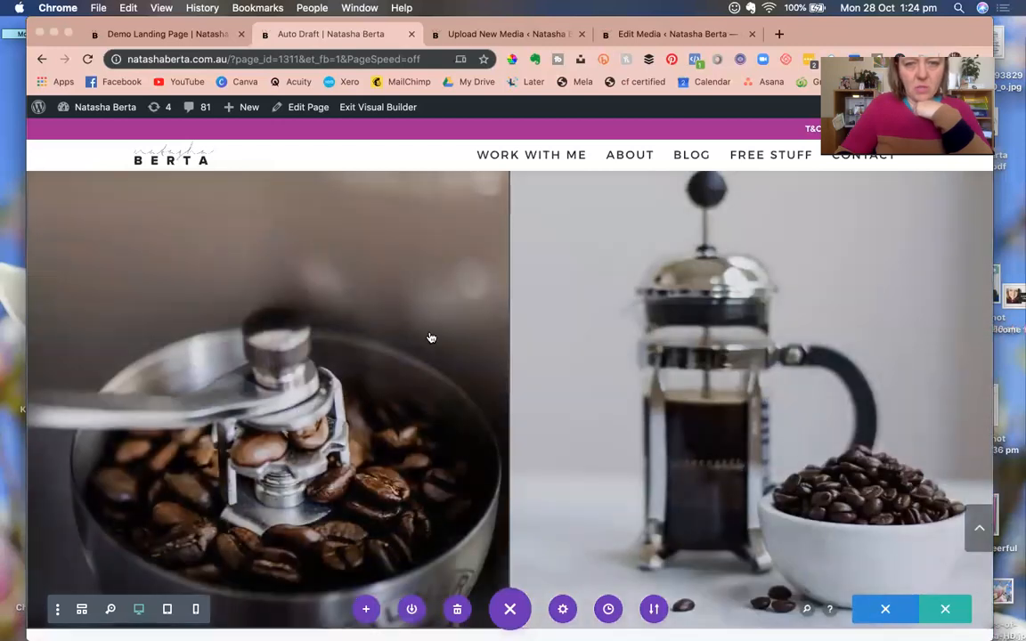
{"action": "scroll", "coordinate": [249, 283], "scroll_direction": "up", "scroll_amount": 2}
{"action": "mouse_move", "coordinate": [183, 323]}
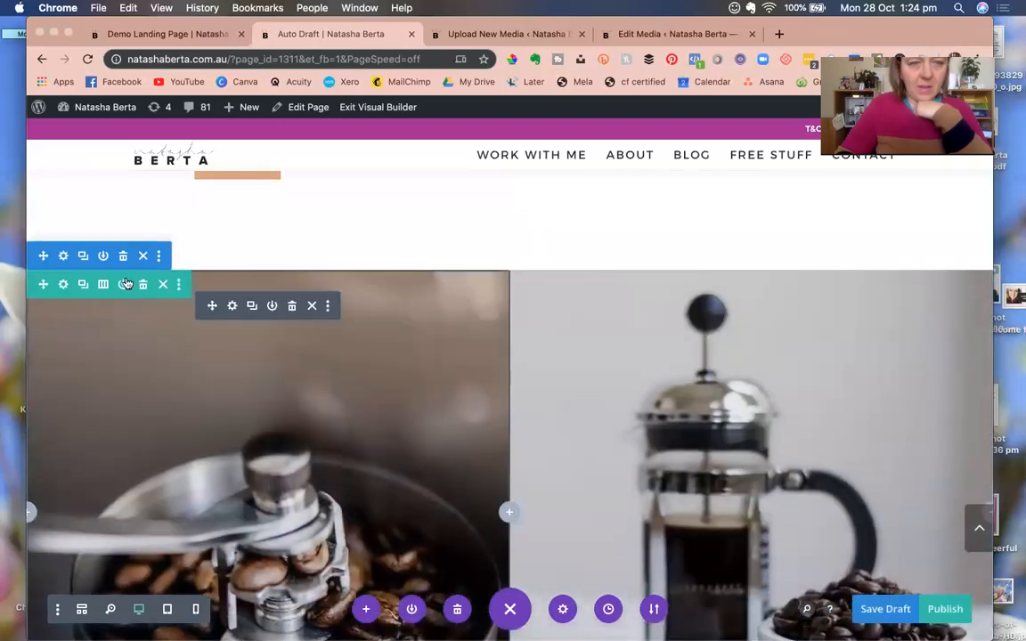
{"action": "left_click", "coordinate": [124, 259]}
{"action": "scroll", "coordinate": [169, 352], "scroll_direction": "down", "scroll_amount": 5}
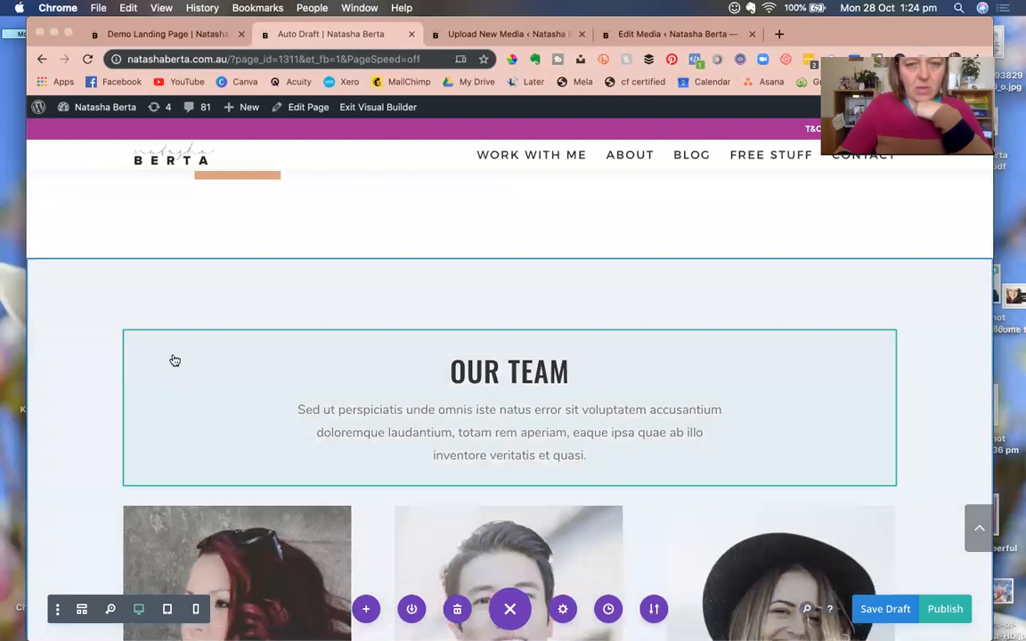
{"action": "scroll", "coordinate": [172, 360], "scroll_direction": "up", "scroll_amount": 2}
{"action": "scroll", "coordinate": [172, 360], "scroll_direction": "down", "scroll_amount": 4}
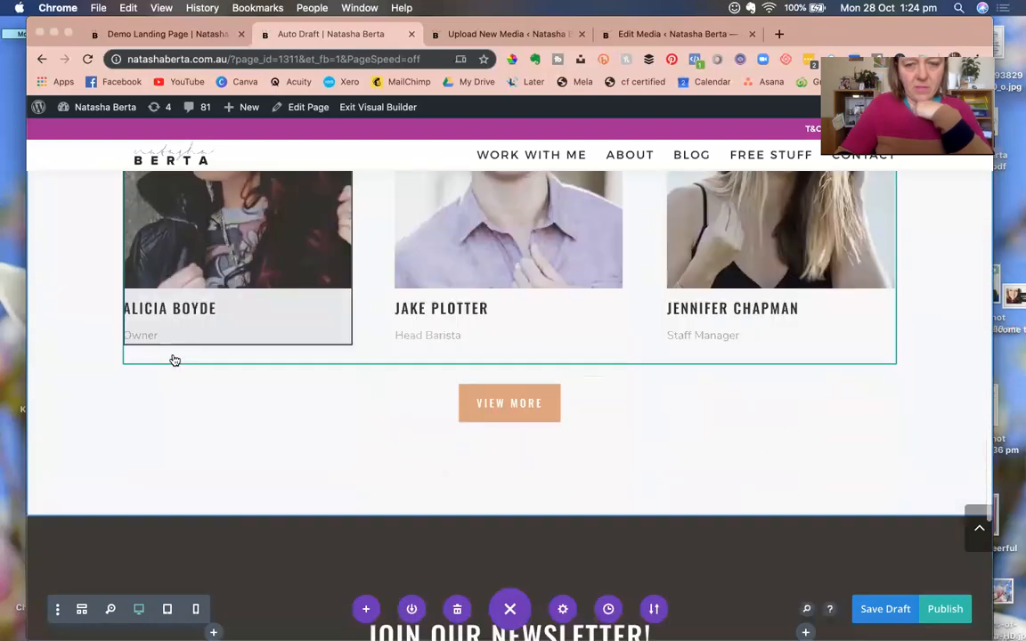
{"action": "scroll", "coordinate": [187, 359], "scroll_direction": "up", "scroll_amount": 4}
{"action": "scroll", "coordinate": [248, 373], "scroll_direction": "up", "scroll_amount": 3}
{"action": "scroll", "coordinate": [247, 373], "scroll_direction": "down", "scroll_amount": 3}
{"action": "scroll", "coordinate": [478, 296], "scroll_direction": "up", "scroll_amount": 4}
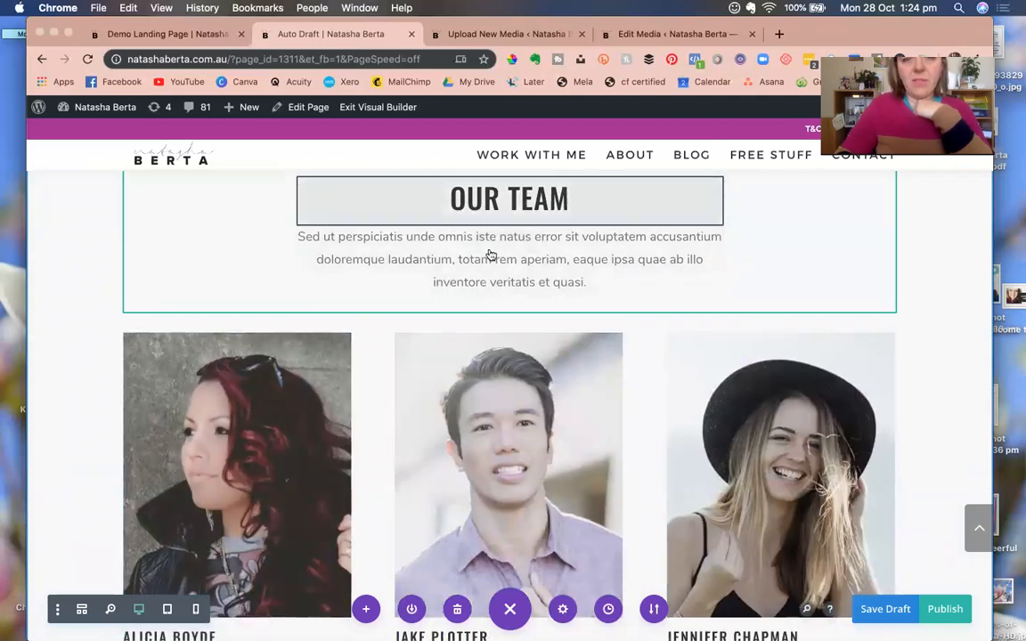
{"action": "scroll", "coordinate": [485, 401], "scroll_direction": "down", "scroll_amount": 2}
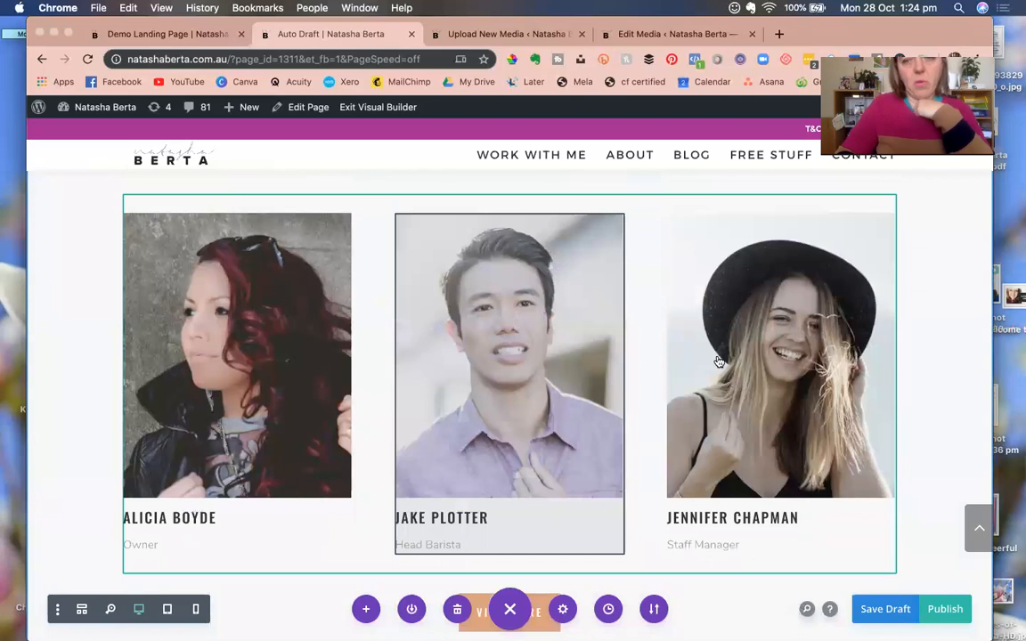
{"action": "scroll", "coordinate": [532, 424], "scroll_direction": "down", "scroll_amount": 3}
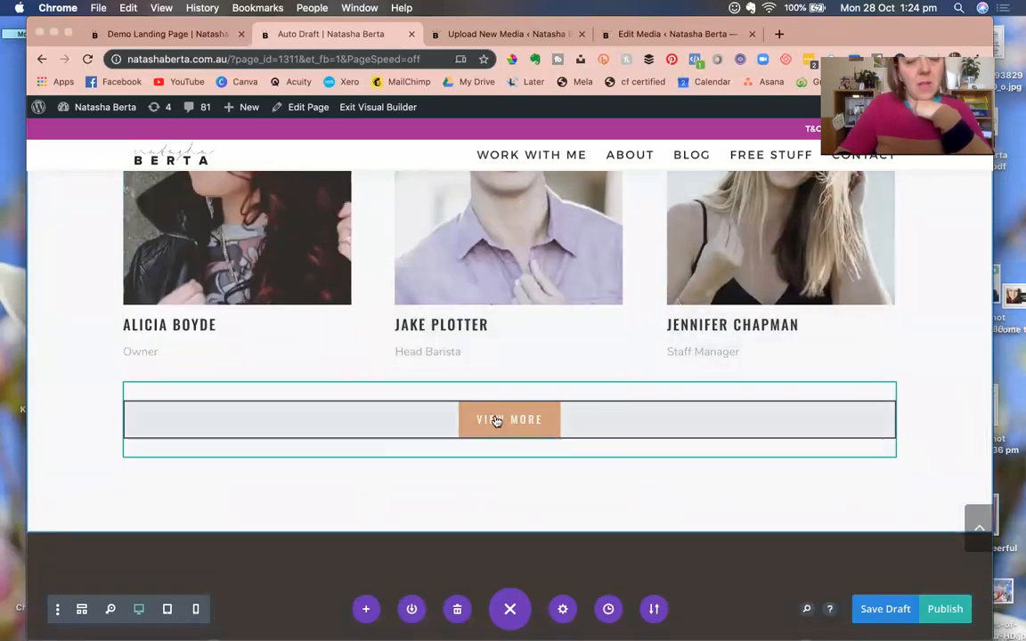
Check the View More button settings without changes, then delete the Our Team section.
{"action": "mouse_move", "coordinate": [563, 421]}
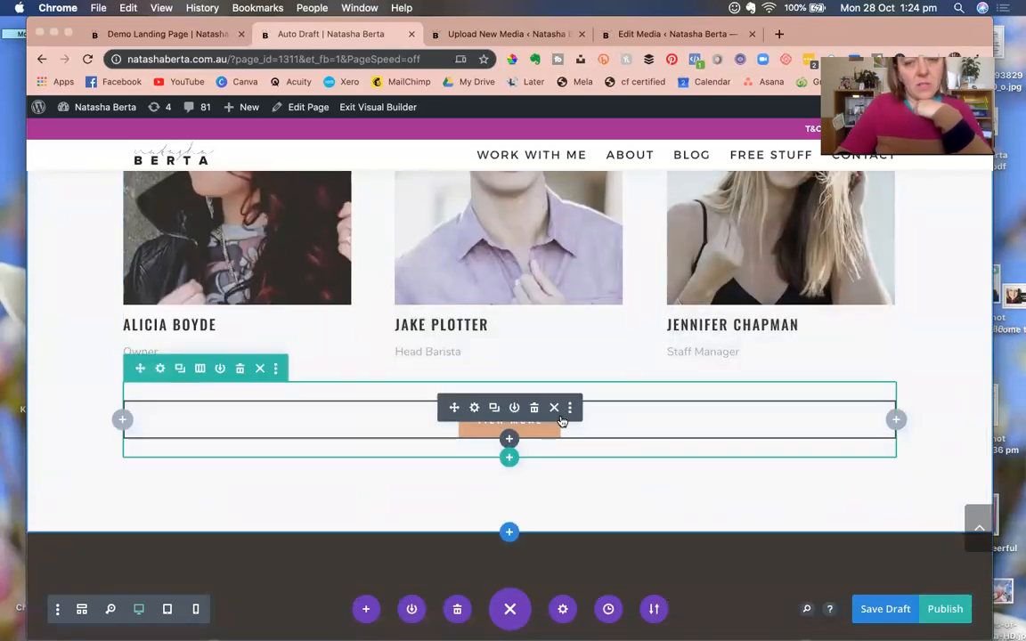
{"action": "left_click", "coordinate": [473, 408]}
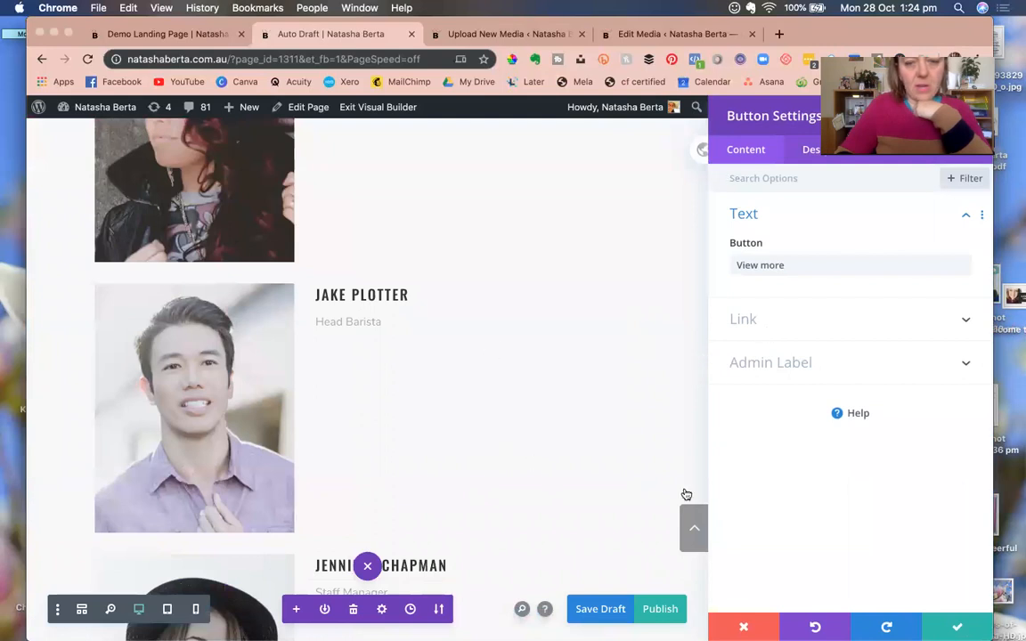
{"action": "key", "text": "Escape"}
{"action": "scroll", "coordinate": [289, 341], "scroll_direction": "up", "scroll_amount": 10}
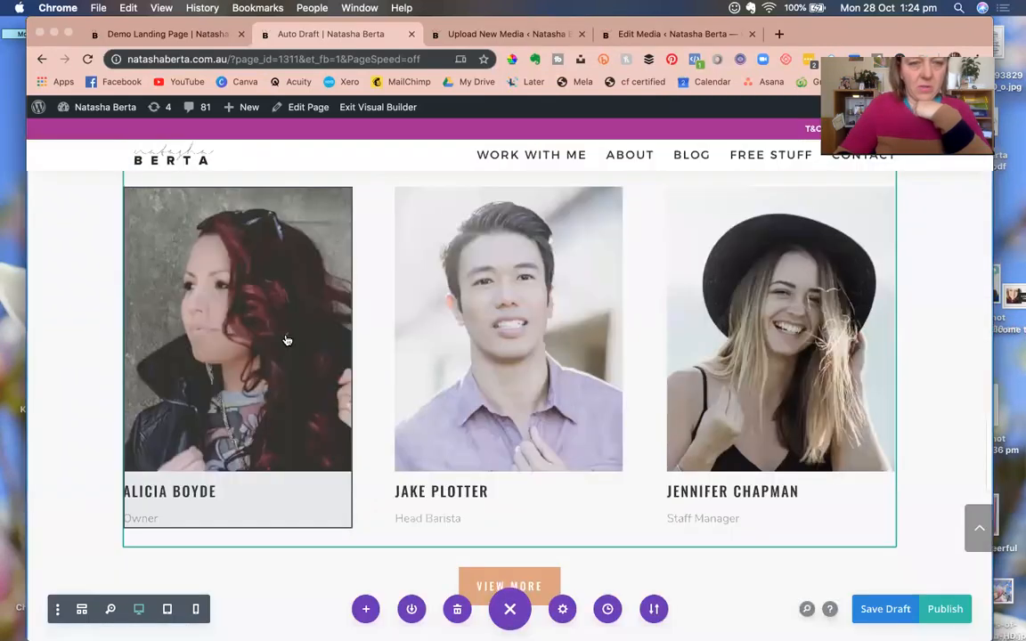
{"action": "scroll", "coordinate": [169, 361], "scroll_direction": "down", "scroll_amount": 3}
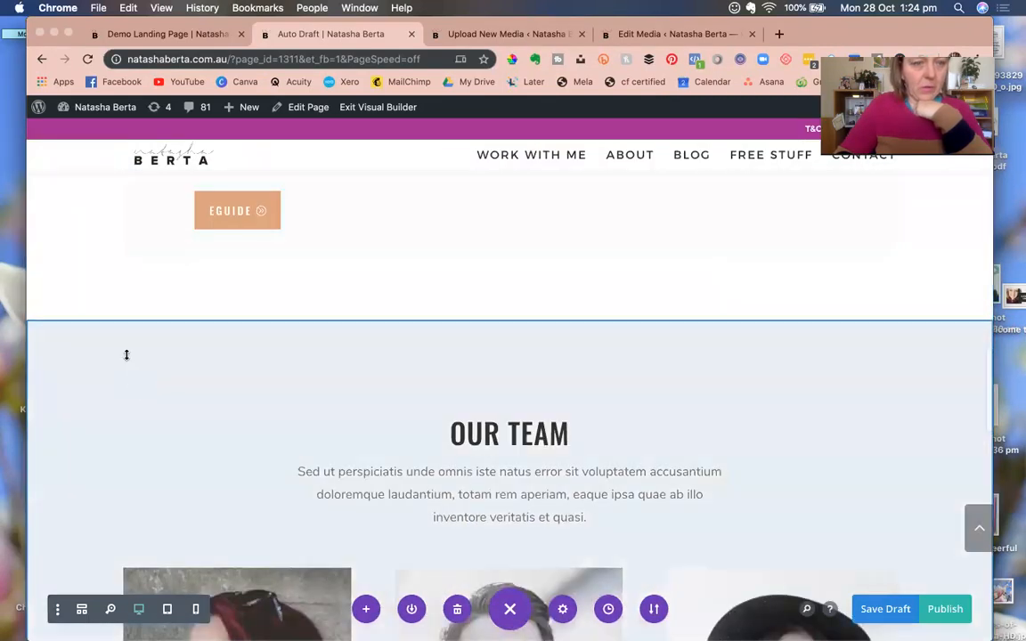
{"action": "left_click", "coordinate": [126, 335]}
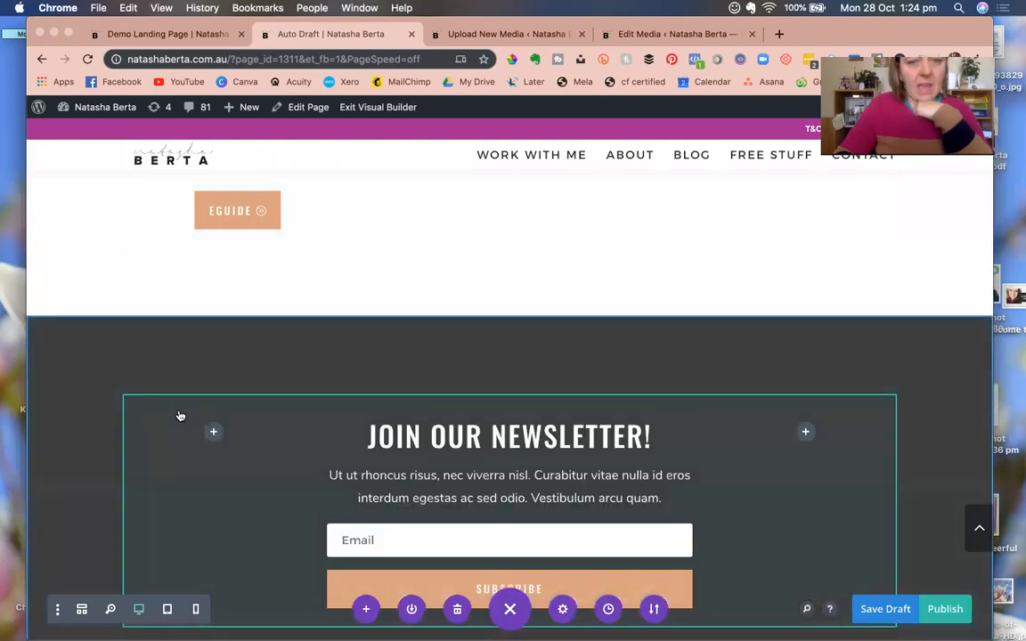
Delete the Join Our Newsletter section and review the page down to the footer.
{"action": "scroll", "coordinate": [267, 392], "scroll_direction": "down", "scroll_amount": 5}
{"action": "scroll", "coordinate": [354, 329], "scroll_direction": "up", "scroll_amount": 3}
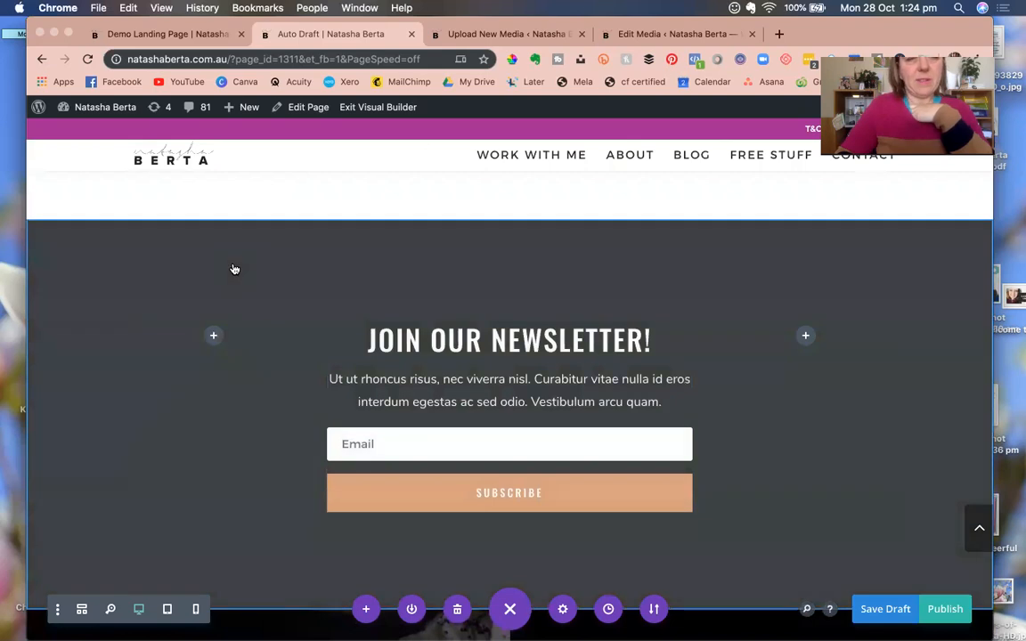
{"action": "left_click", "coordinate": [125, 237]}
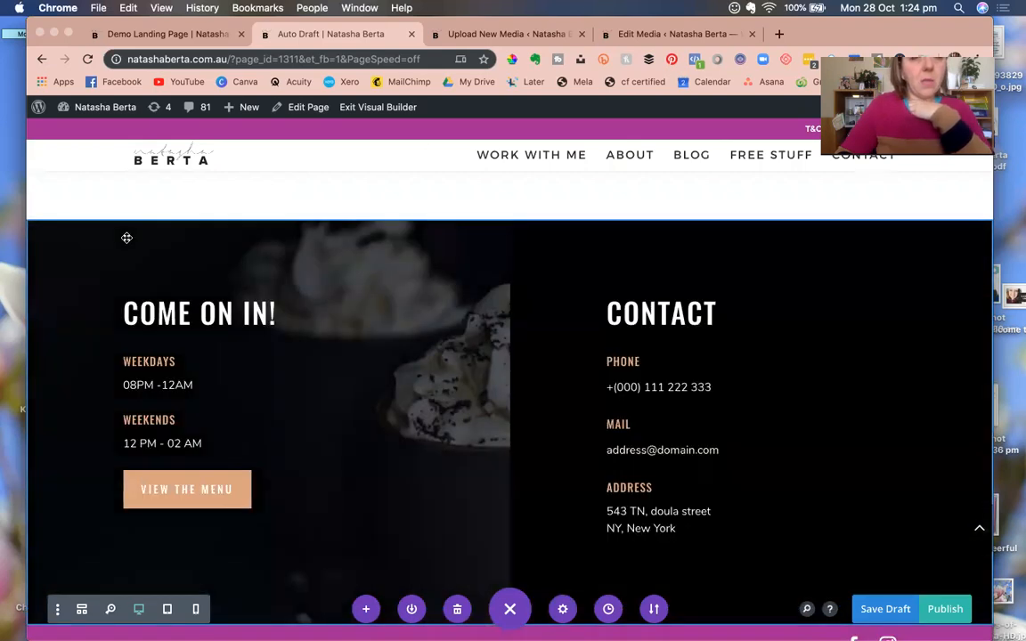
{"action": "scroll", "coordinate": [183, 325], "scroll_direction": "down", "scroll_amount": 1}
{"action": "scroll", "coordinate": [183, 325], "scroll_direction": "up", "scroll_amount": 3}
{"action": "scroll", "coordinate": [189, 326], "scroll_direction": "down", "scroll_amount": 3}
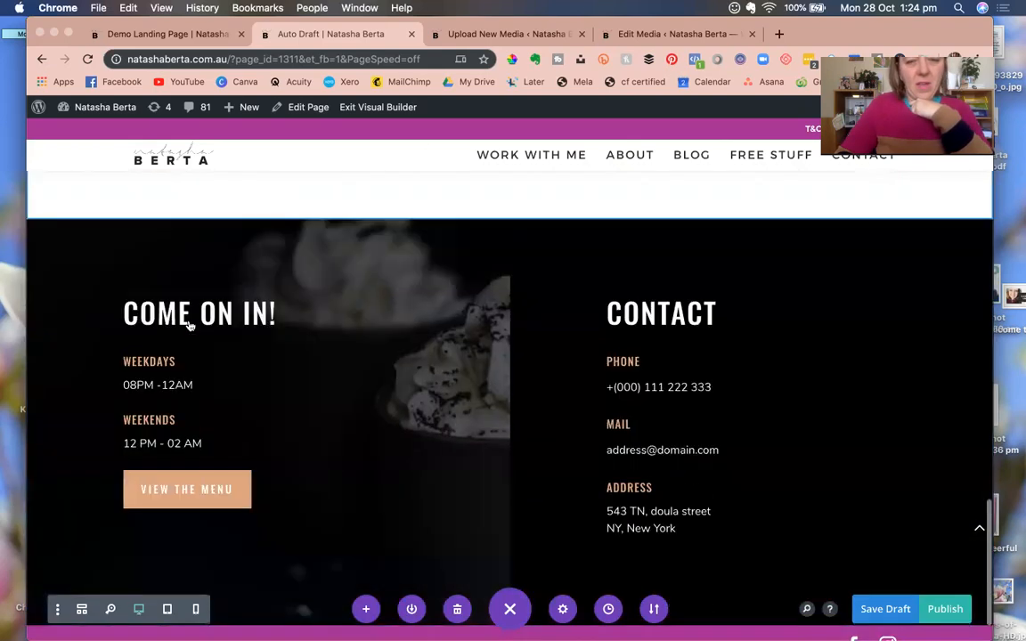
{"action": "scroll", "coordinate": [189, 327], "scroll_direction": "down", "scroll_amount": 1}
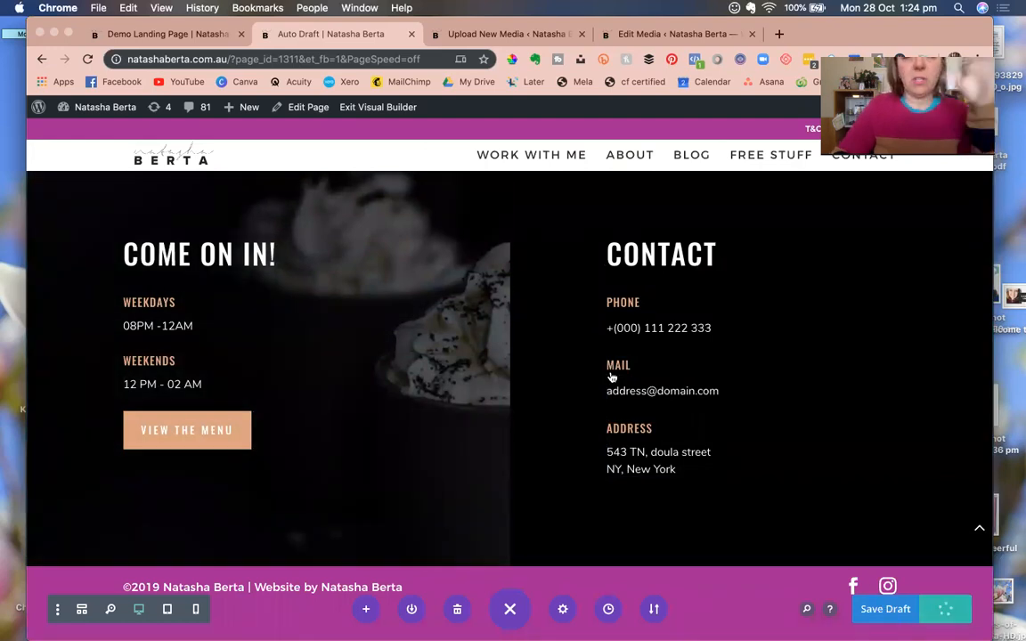
On the Demo Landing Page, import the Interior Design Company layout via Browse Layouts.
{"action": "left_click", "coordinate": [89, 39]}
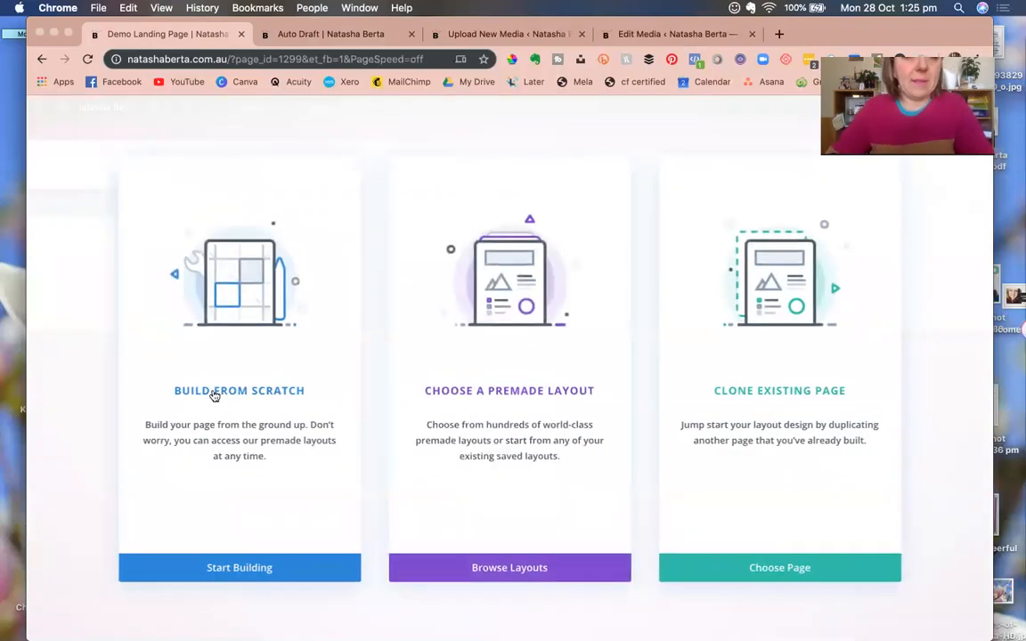
{"action": "left_click", "coordinate": [505, 396]}
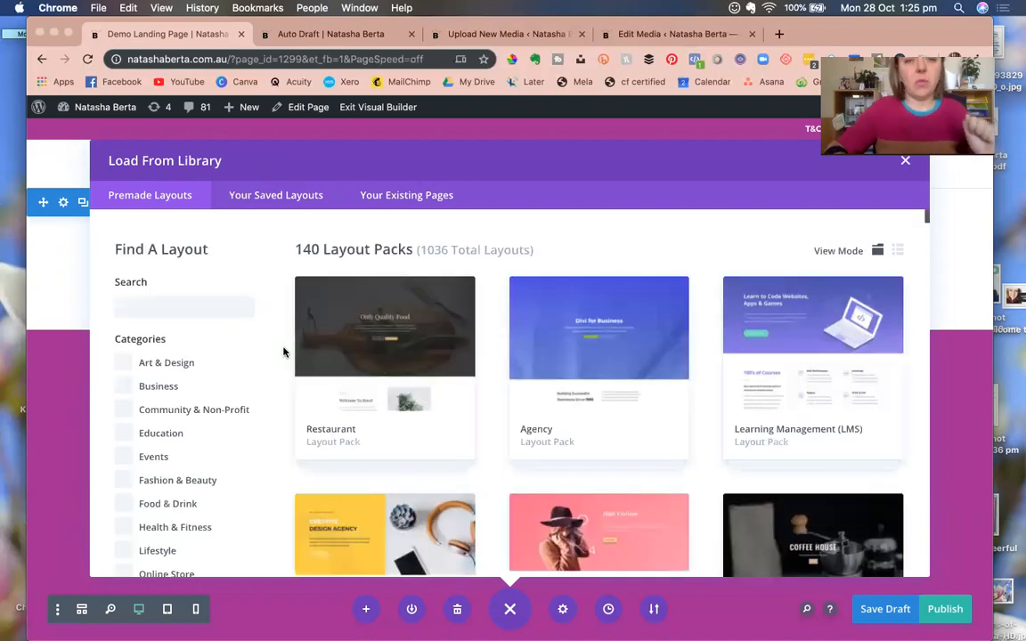
{"action": "scroll", "coordinate": [361, 419], "scroll_direction": "down", "scroll_amount": 15}
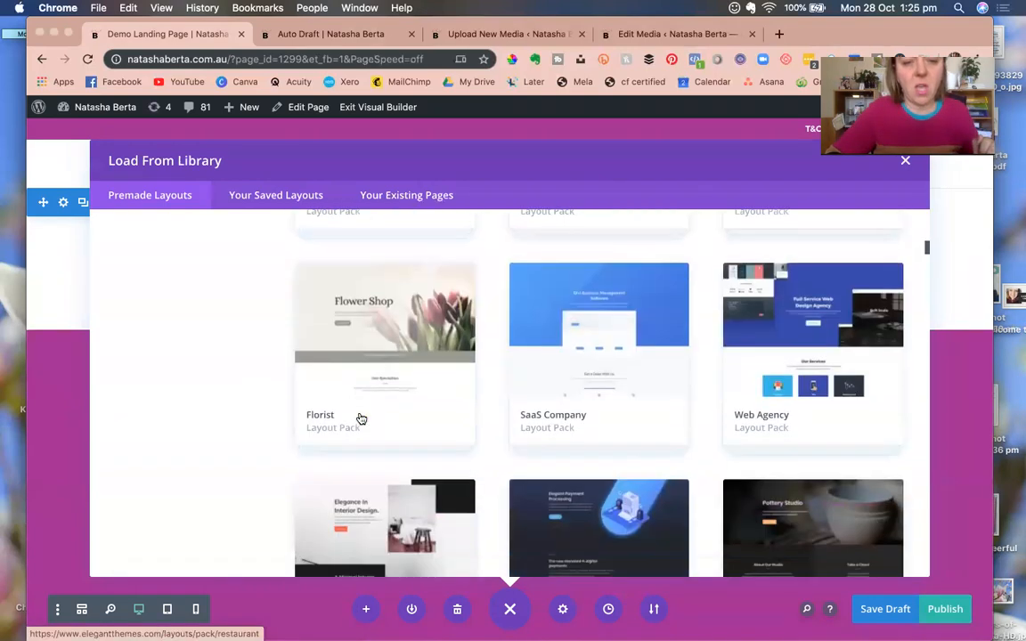
{"action": "left_click", "coordinate": [389, 419]}
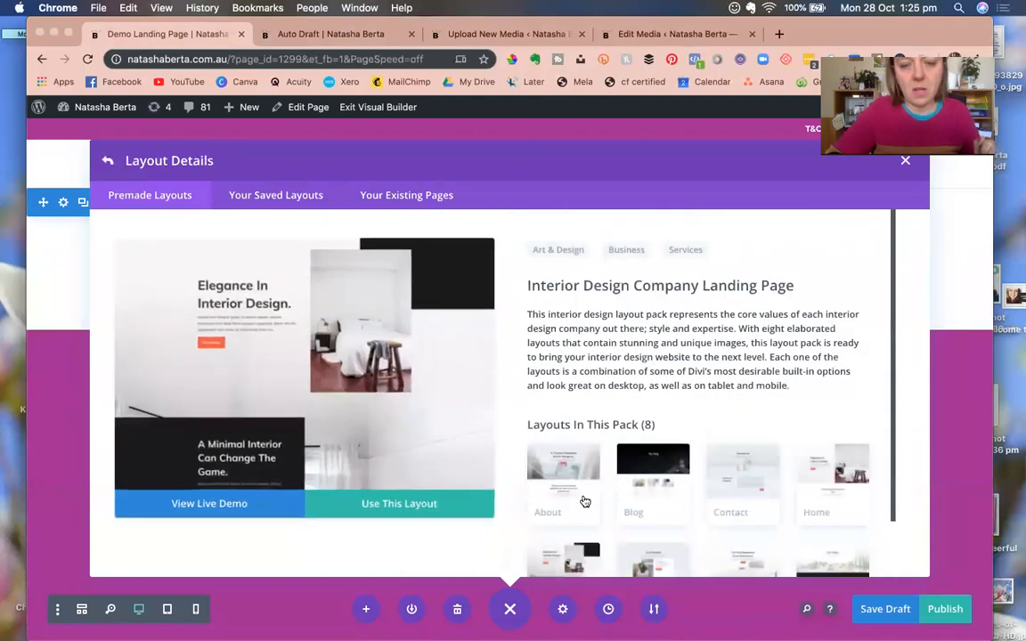
{"action": "scroll", "coordinate": [604, 503], "scroll_direction": "down", "scroll_amount": 1}
{"action": "scroll", "coordinate": [603, 503], "scroll_direction": "down", "scroll_amount": 1}
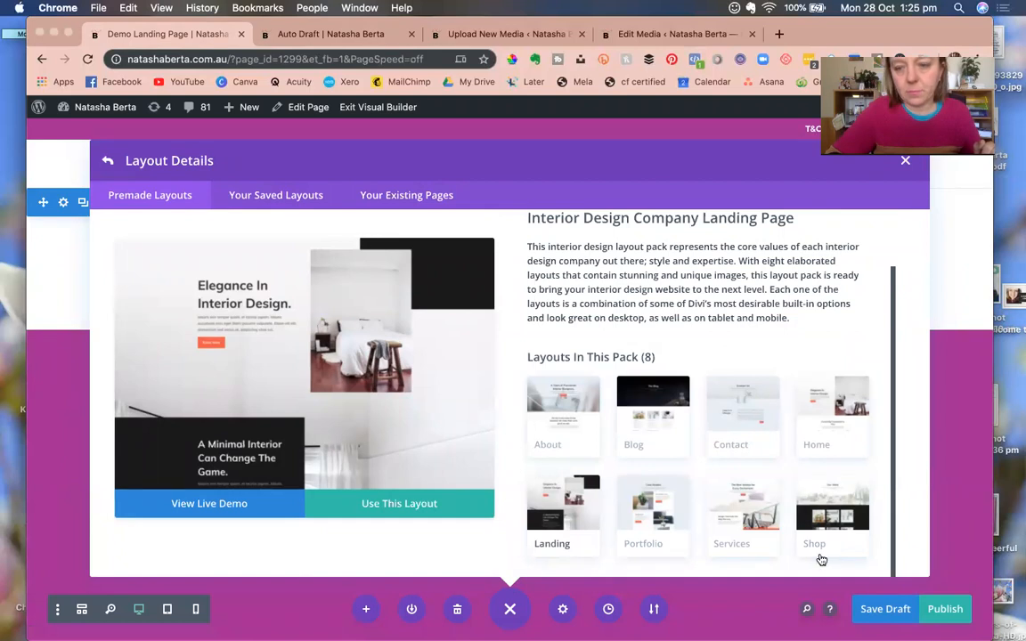
{"action": "left_click", "coordinate": [406, 509]}
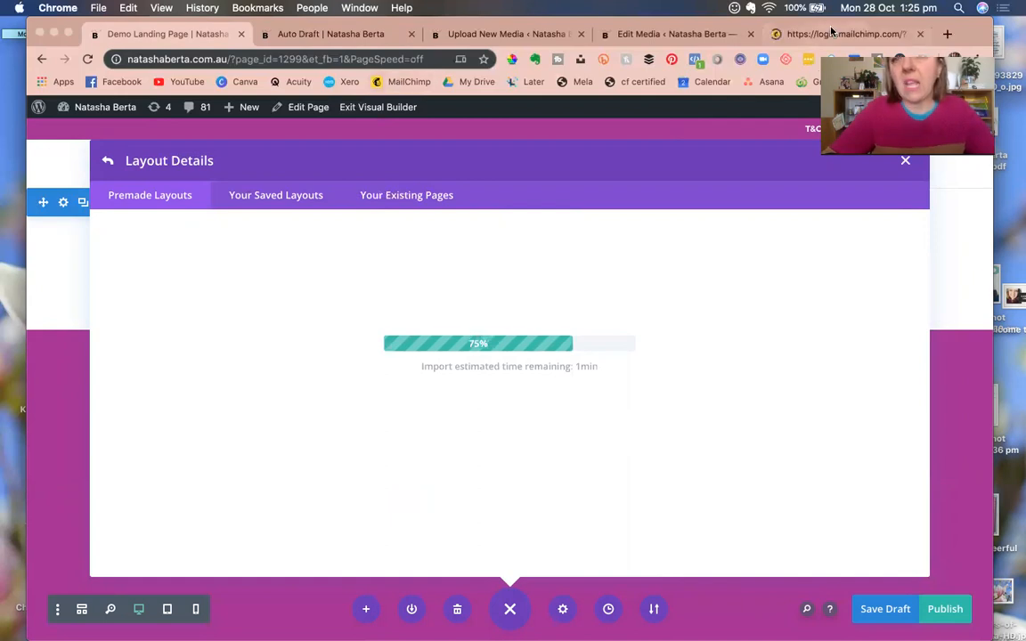
Try logging into Mailchimp with saved LastPass credentials, correcting the username.
{"action": "left_click", "coordinate": [831, 33]}
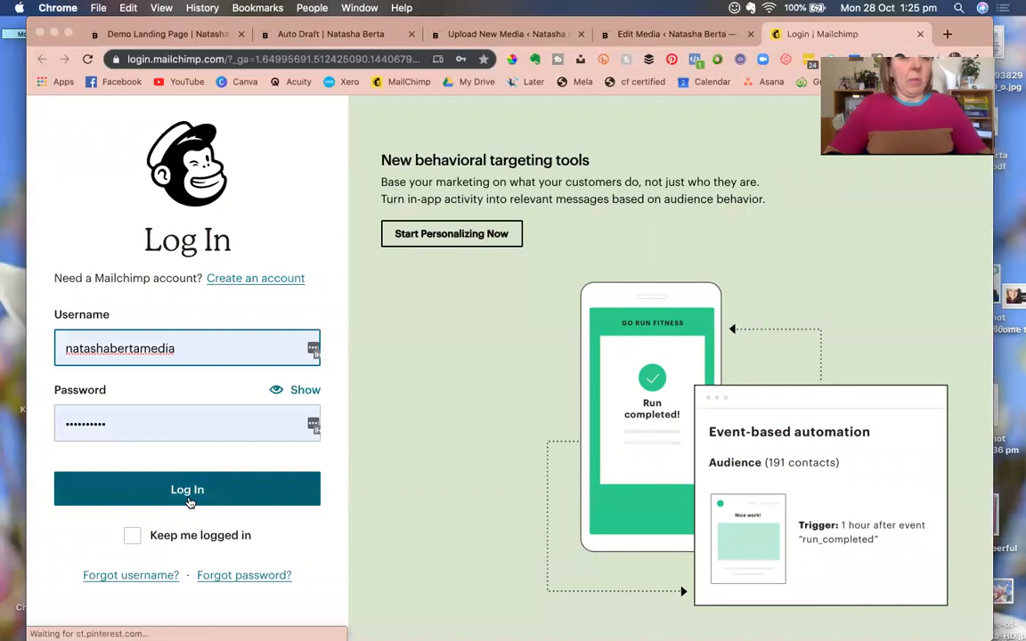
{"action": "left_click", "coordinate": [188, 503]}
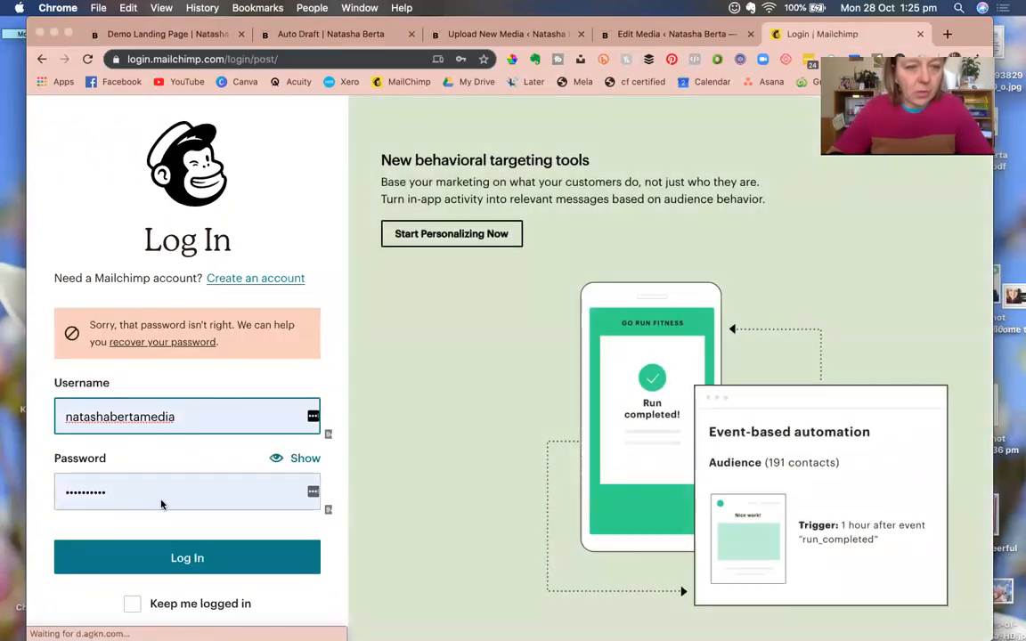
{"action": "left_click", "coordinate": [309, 416]}
{"action": "key", "text": "BackSpace"}
{"action": "key", "text": "BackSpace"}
{"action": "key", "text": "BackSpace"}
{"action": "key", "text": "BackSpace"}
{"action": "key", "text": "BackSpace"}
{"action": "left_click", "coordinate": [312, 418]}
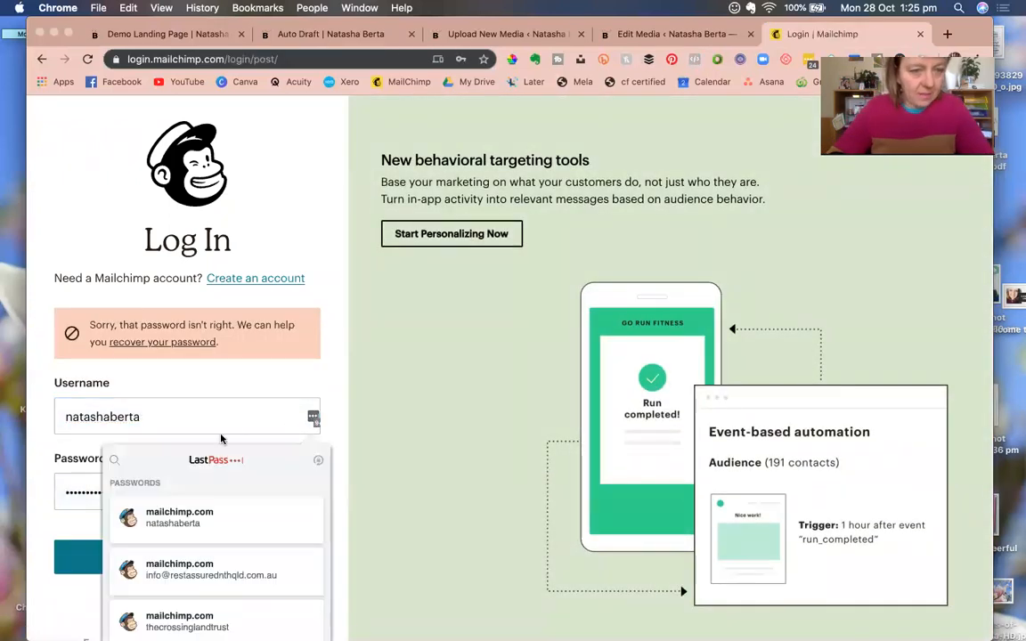
{"action": "left_click", "coordinate": [156, 526]}
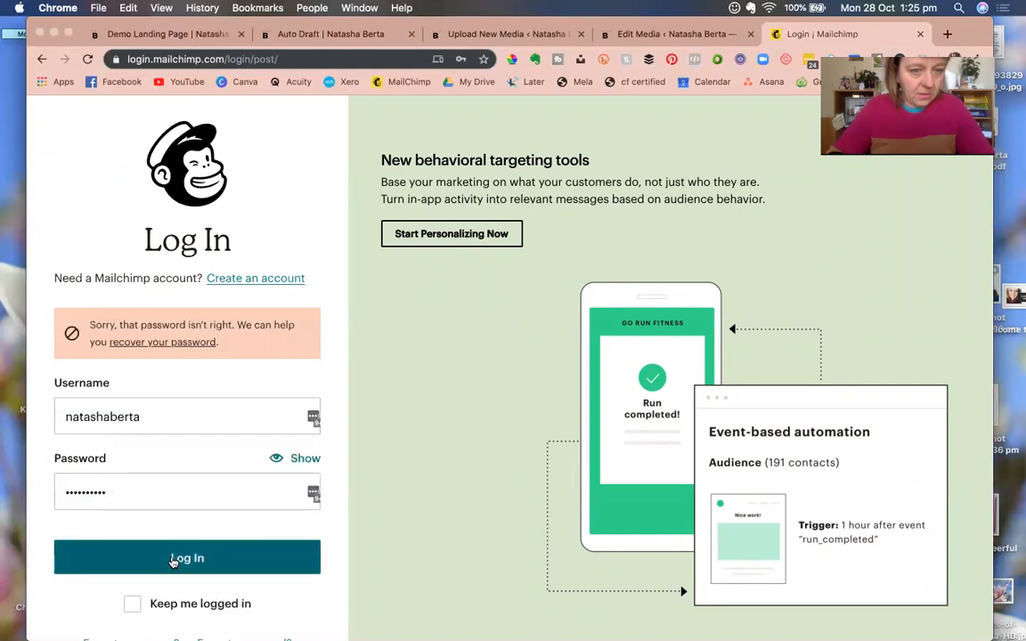
{"action": "left_click", "coordinate": [173, 557]}
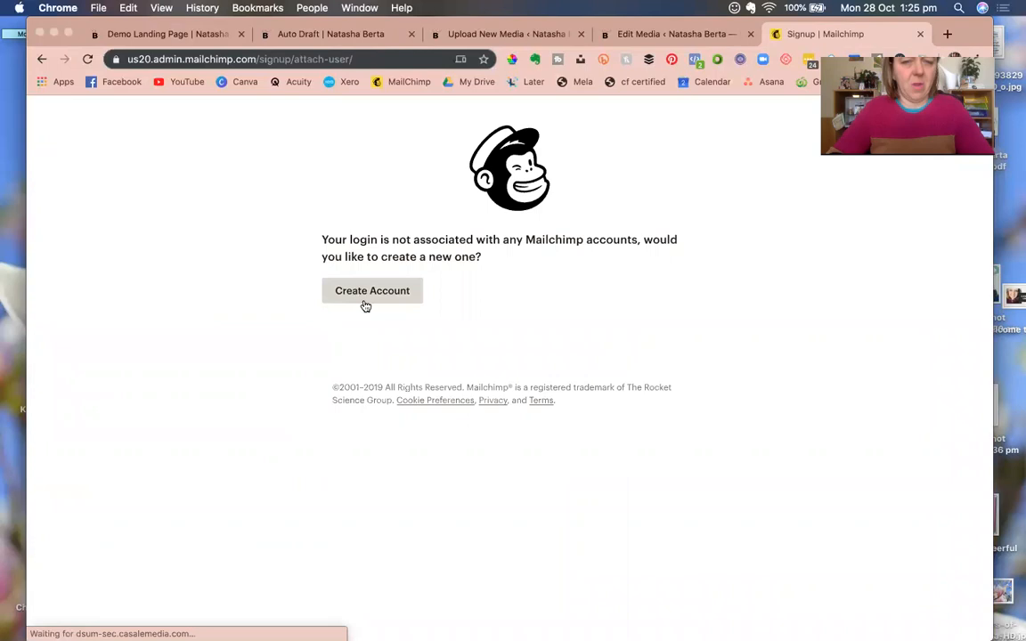
{"action": "left_click", "coordinate": [395, 82]}
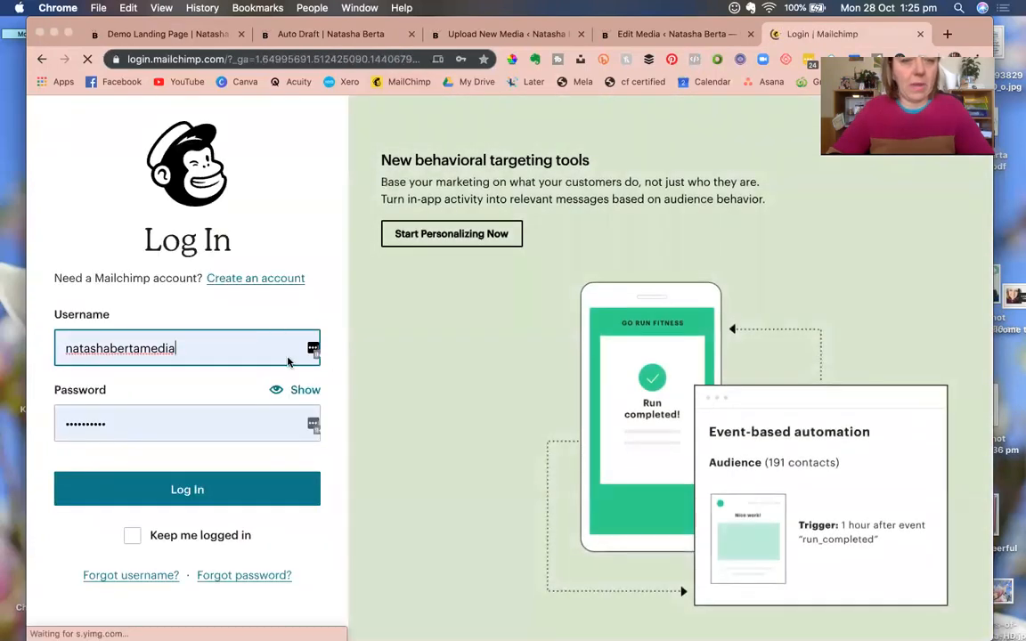
{"action": "left_click", "coordinate": [178, 492]}
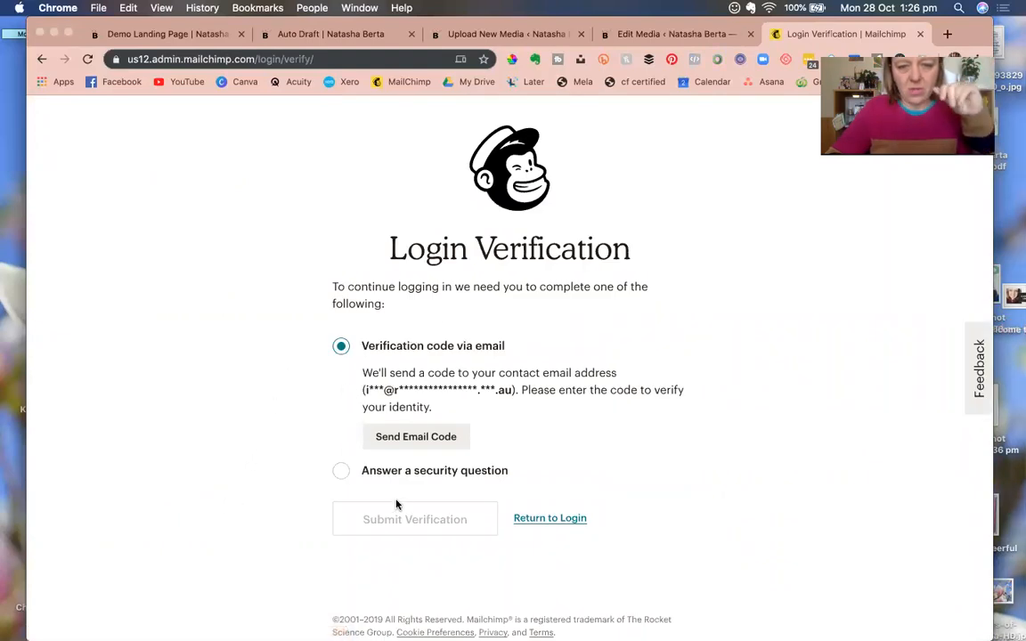
Log in with a different saved Mailchimp account and complete the SMS code verification.
{"action": "left_click", "coordinate": [542, 517]}
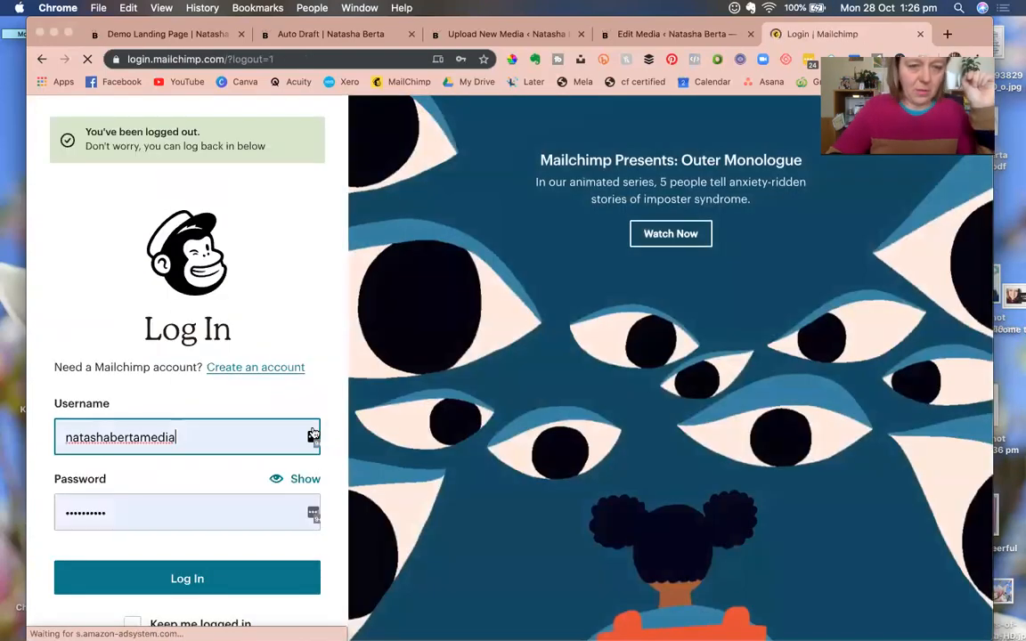
{"action": "left_click", "coordinate": [312, 436]}
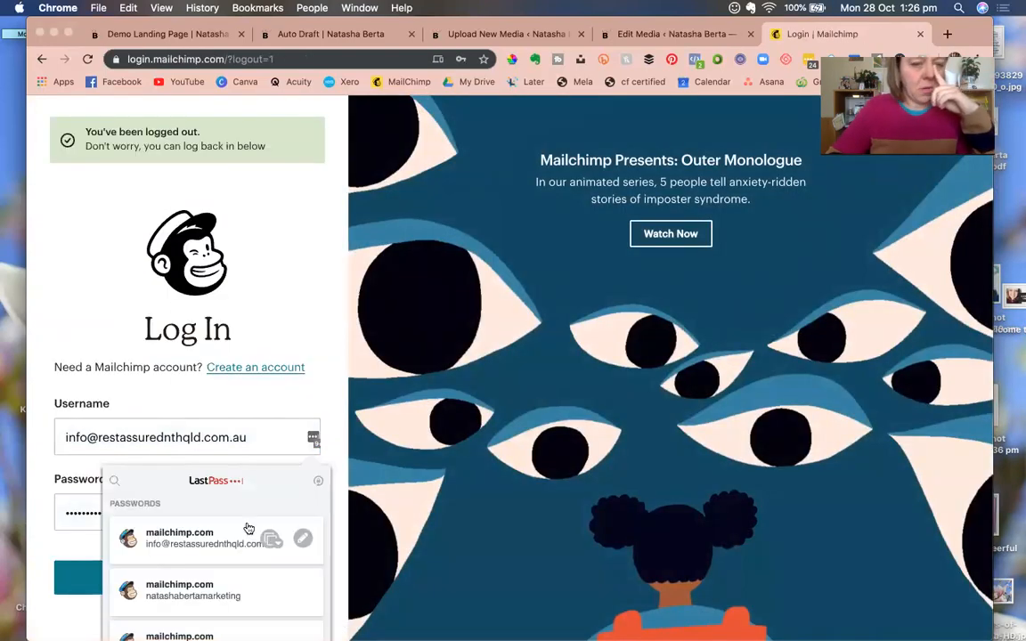
{"action": "scroll", "coordinate": [249, 529], "scroll_direction": "down", "scroll_amount": 1}
{"action": "left_click", "coordinate": [151, 531]}
{"action": "left_click", "coordinate": [184, 574]}
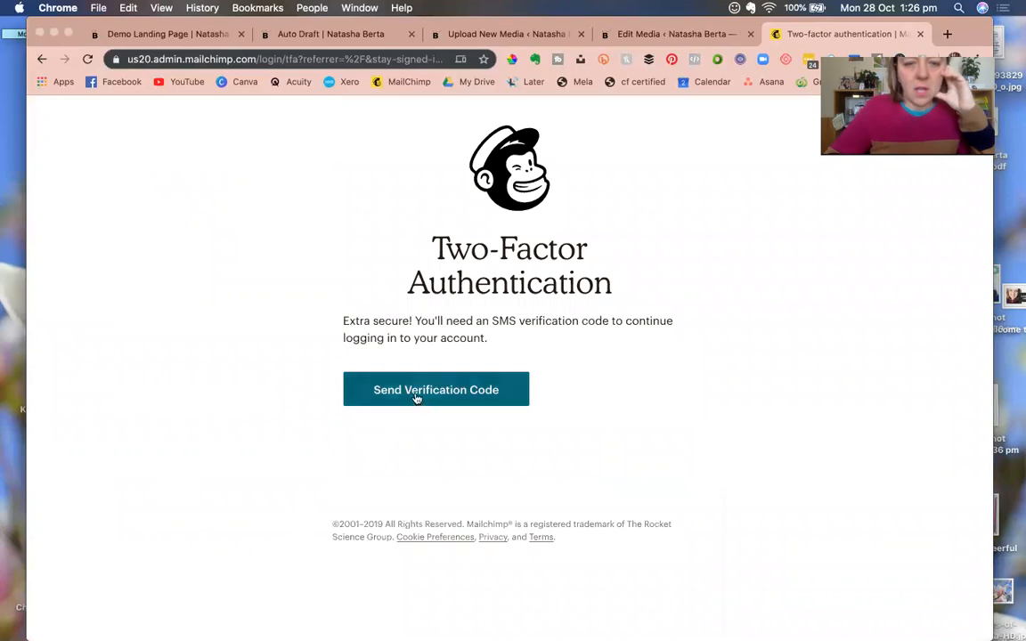
{"action": "left_click", "coordinate": [420, 395]}
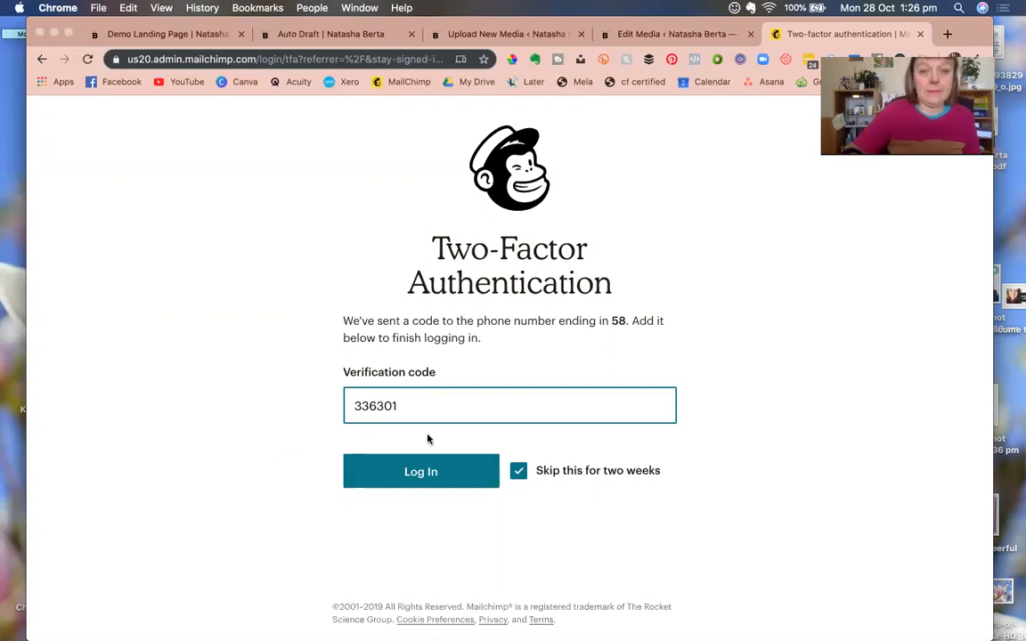
{"action": "left_click", "coordinate": [427, 471]}
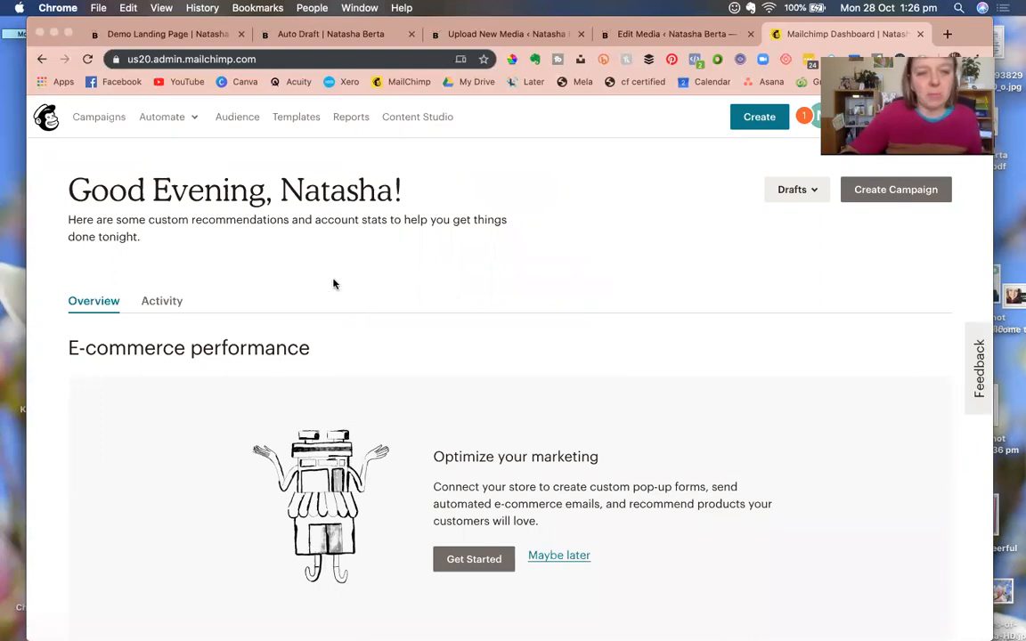
Choose View audiences from the Audience page's Manage Audience menu to list Content Machine.
{"action": "left_click", "coordinate": [239, 120]}
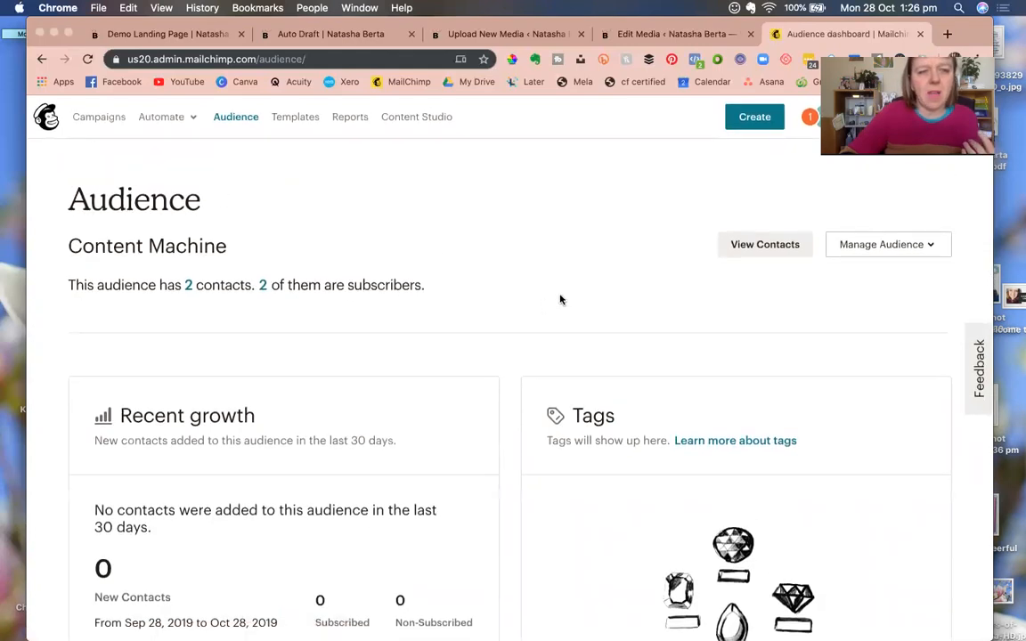
{"action": "left_click", "coordinate": [894, 245]}
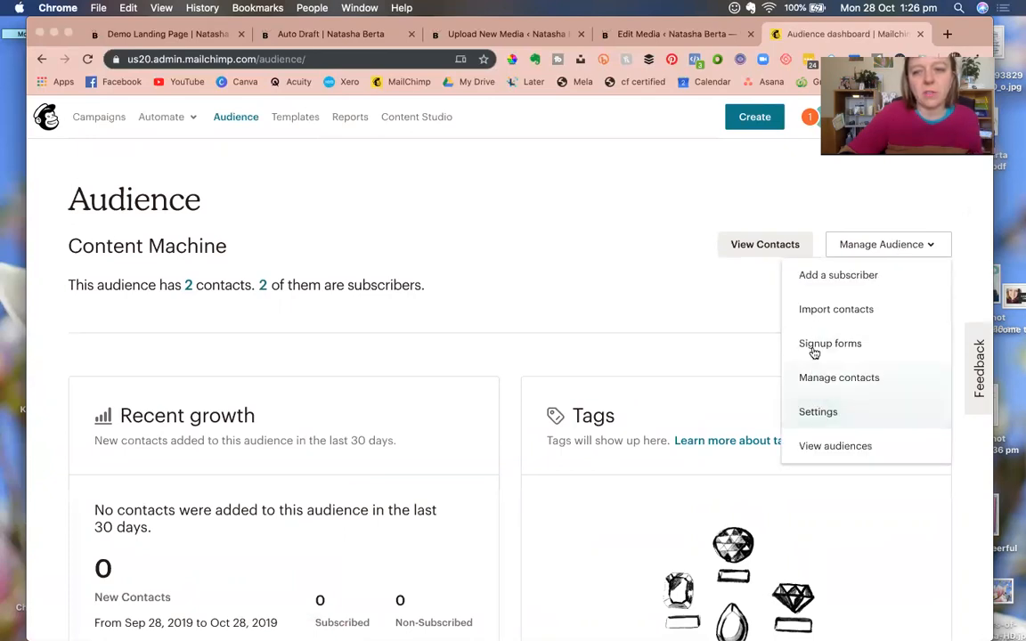
{"action": "left_click", "coordinate": [814, 445]}
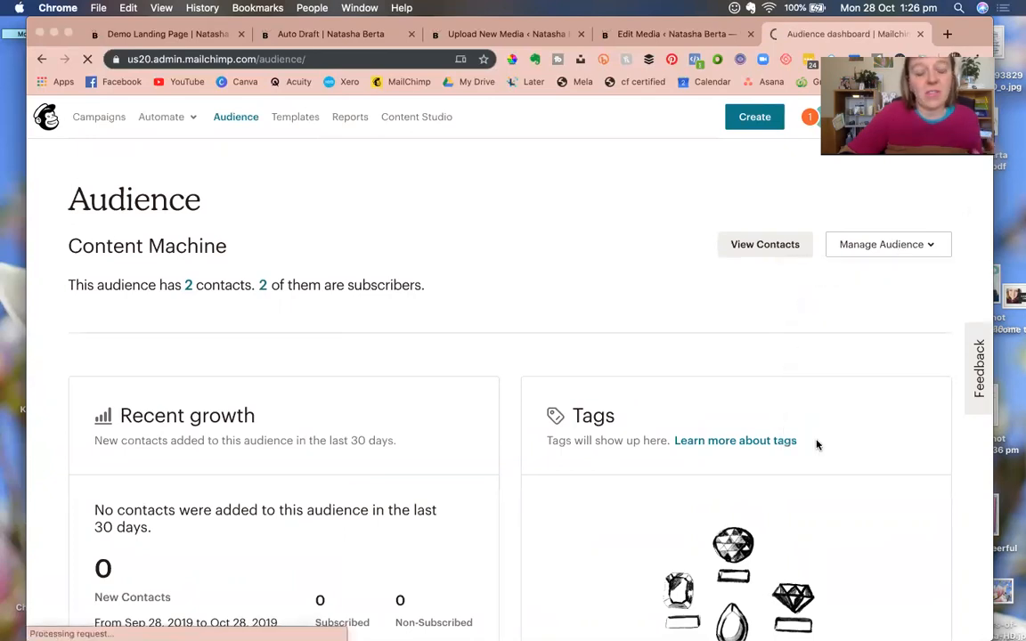
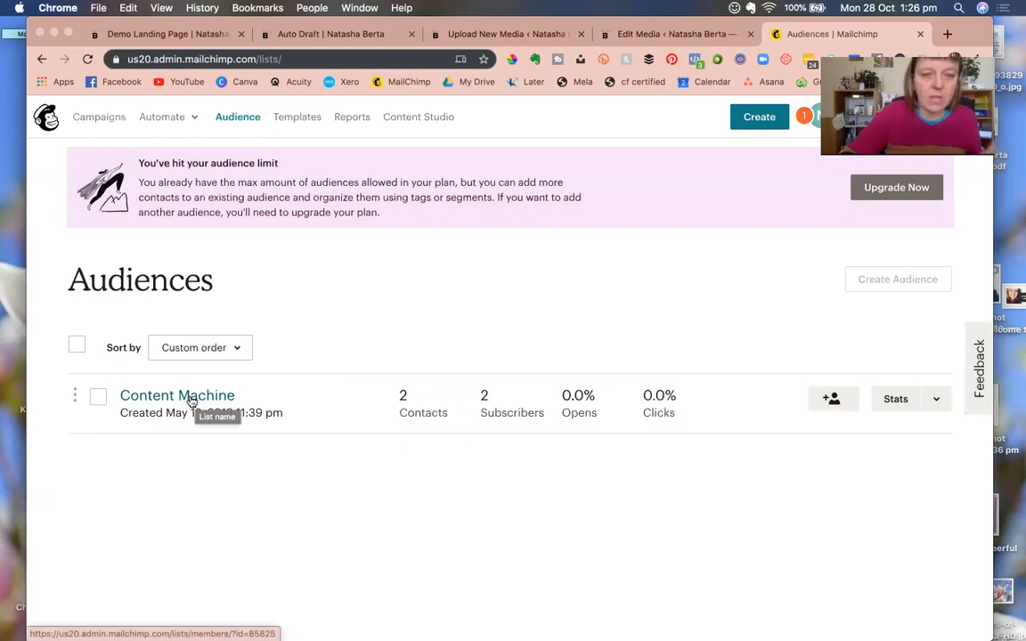
Open the MailerLite website in a new tab, then return to the Mailchimp audiences page.
{"action": "left_click", "coordinate": [947, 35]}
{"action": "type", "text": "mailerlit"}
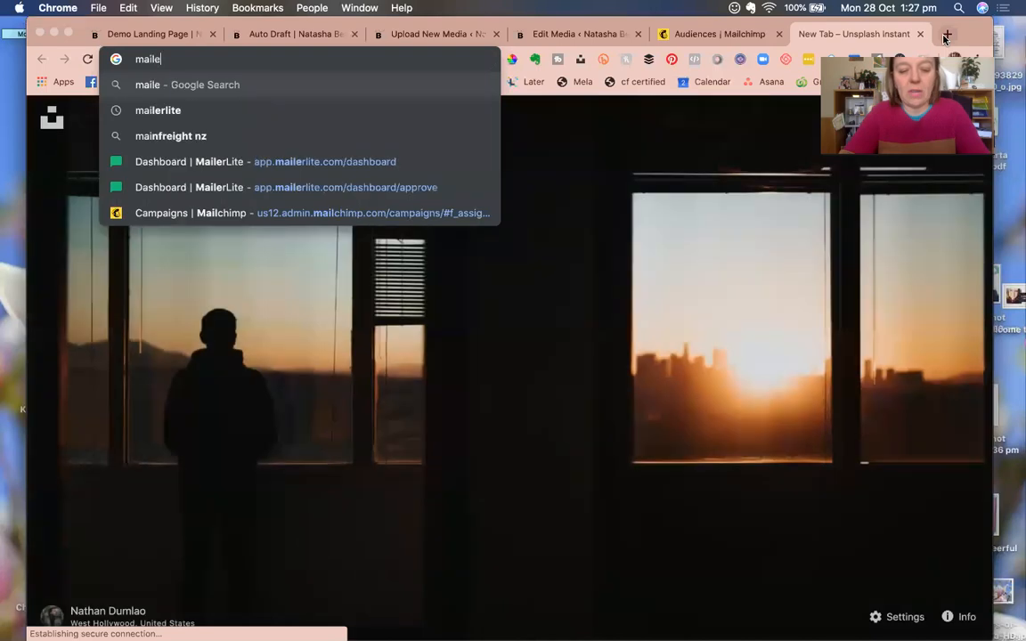
{"action": "type", "text": "e"}
{"action": "key", "text": "Return"}
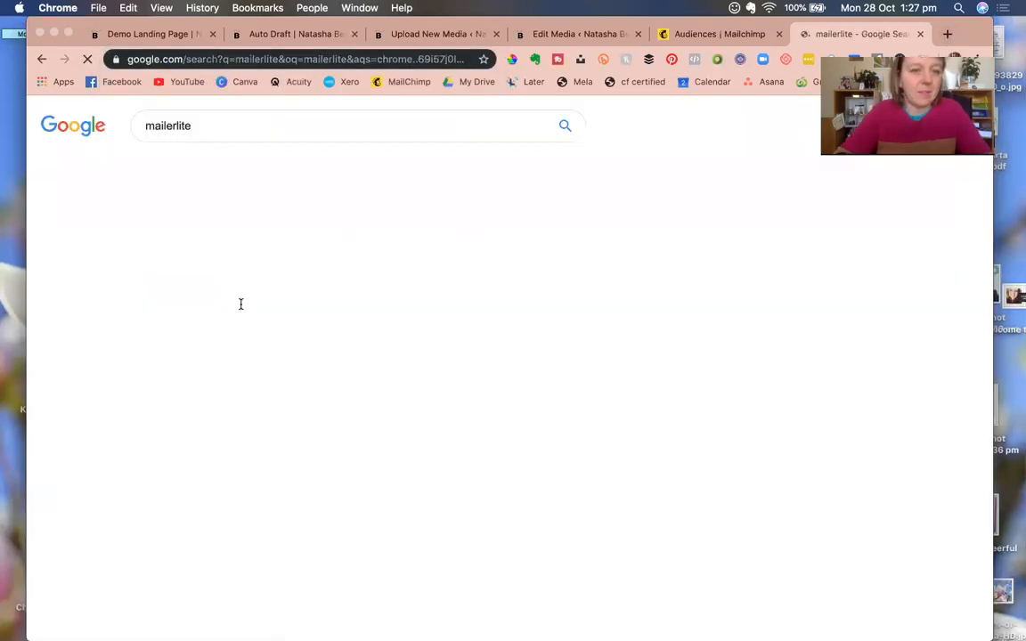
{"action": "left_click", "coordinate": [212, 228]}
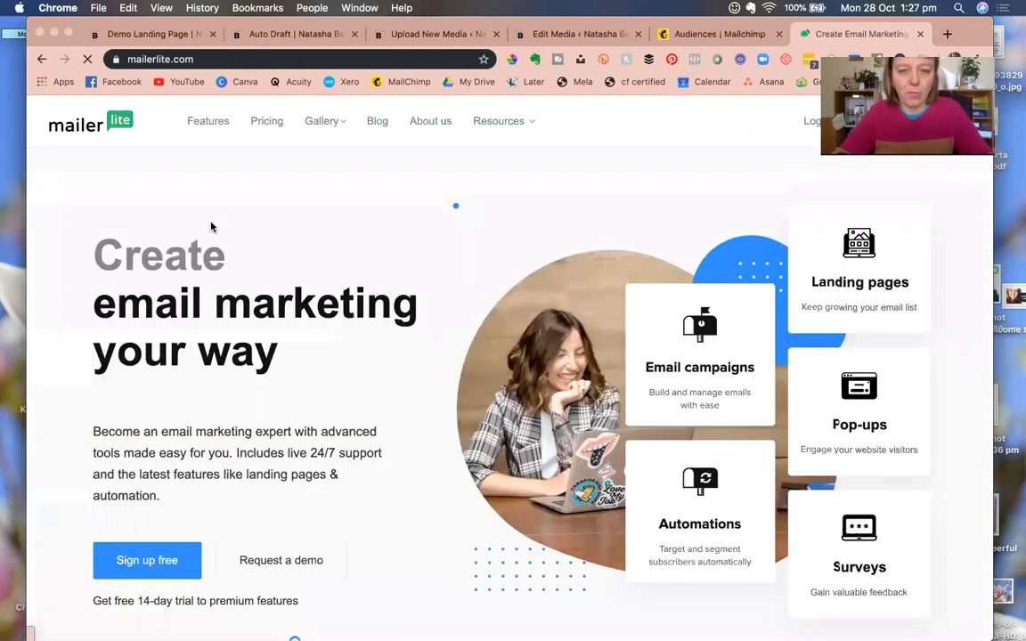
{"action": "scroll", "coordinate": [365, 431], "scroll_direction": "down", "scroll_amount": 5}
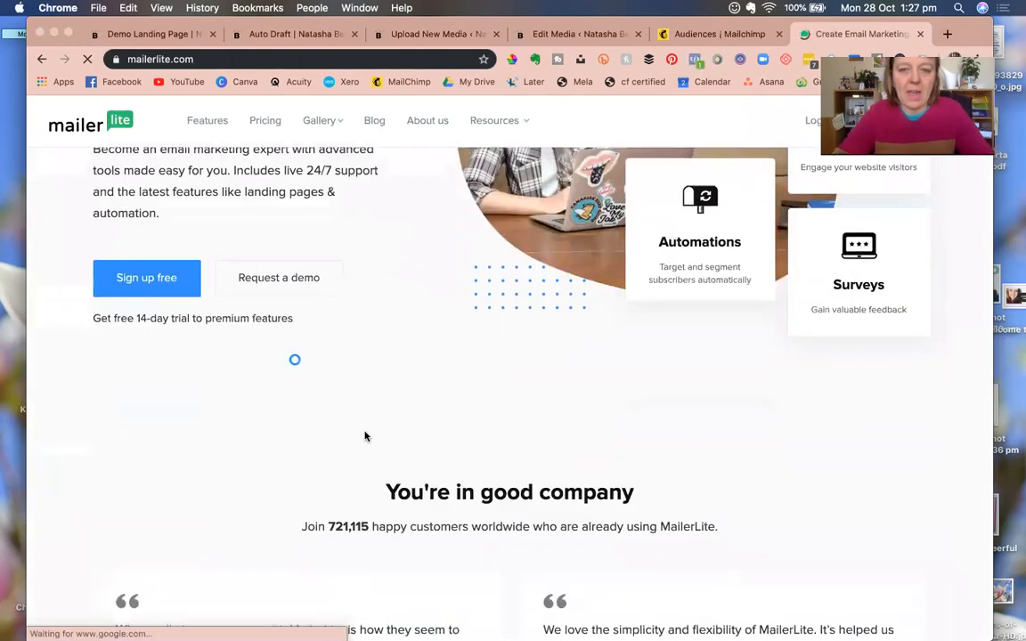
{"action": "scroll", "coordinate": [364, 436], "scroll_direction": "up", "scroll_amount": 5}
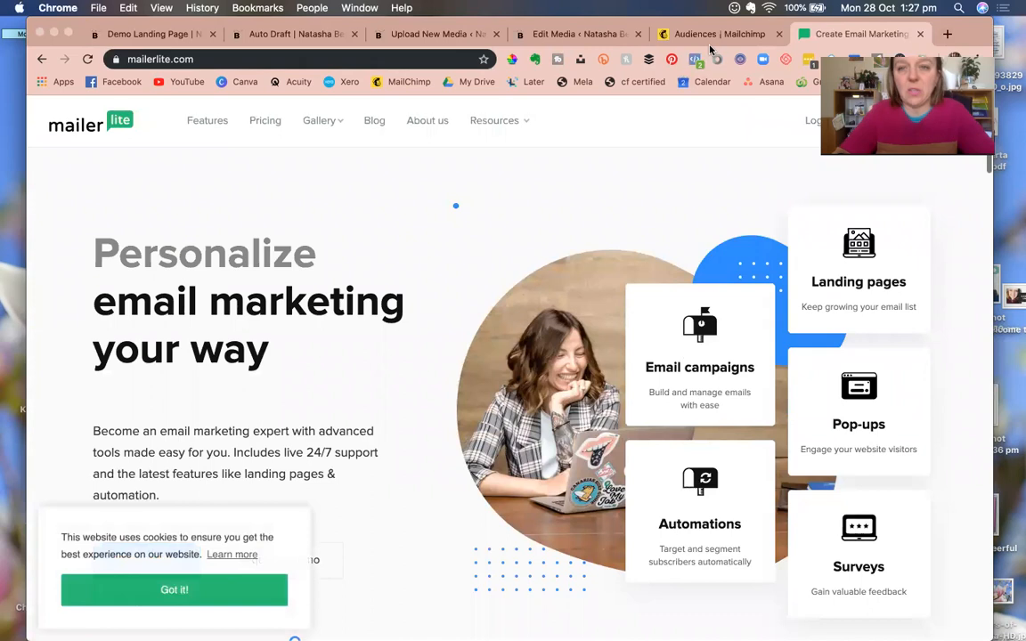
{"action": "left_click", "coordinate": [715, 36]}
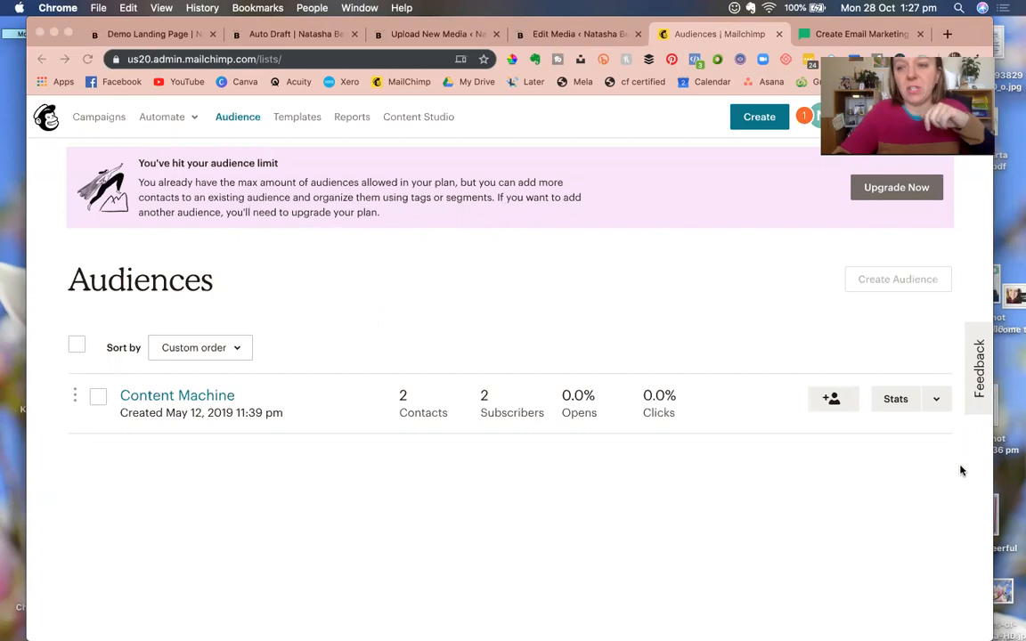
{"action": "mouse_move", "coordinate": [1002, 337]}
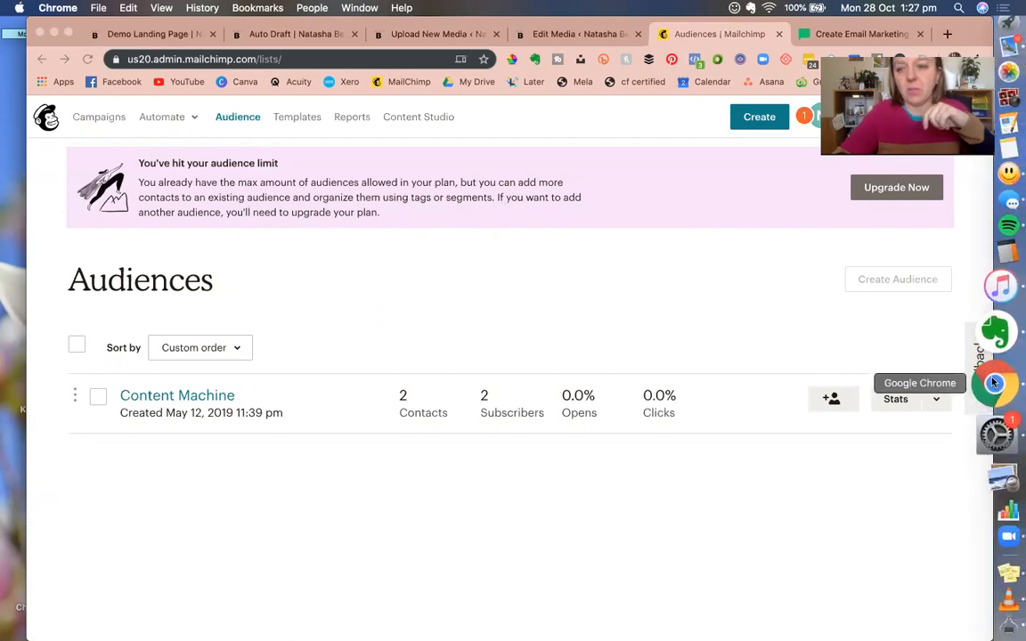
{"action": "right_click", "coordinate": [994, 383]}
{"action": "left_click", "coordinate": [898, 269]}
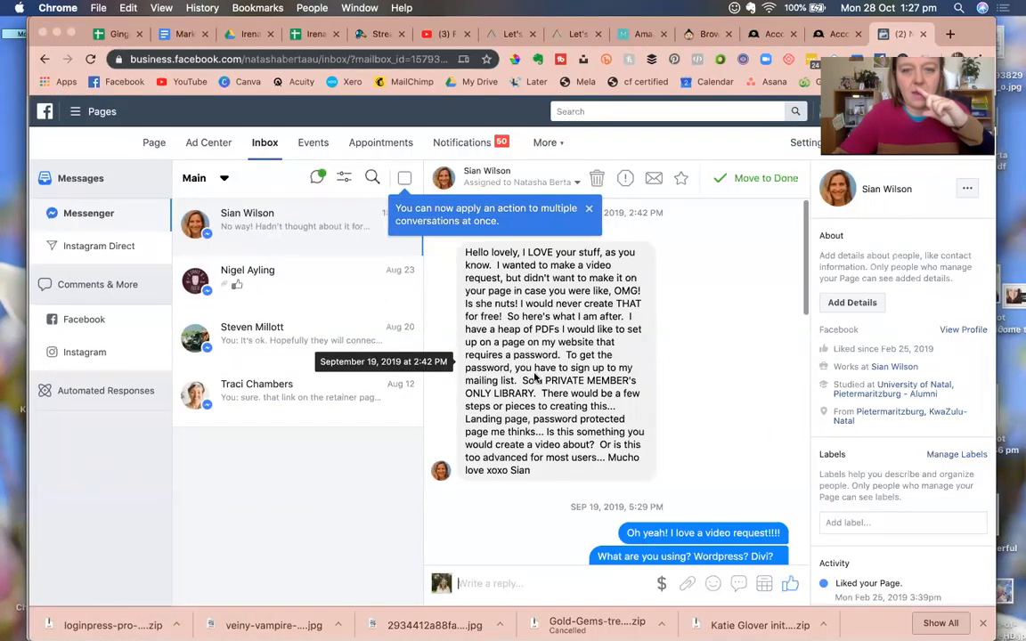
{"action": "left_click", "coordinate": [54, 34]}
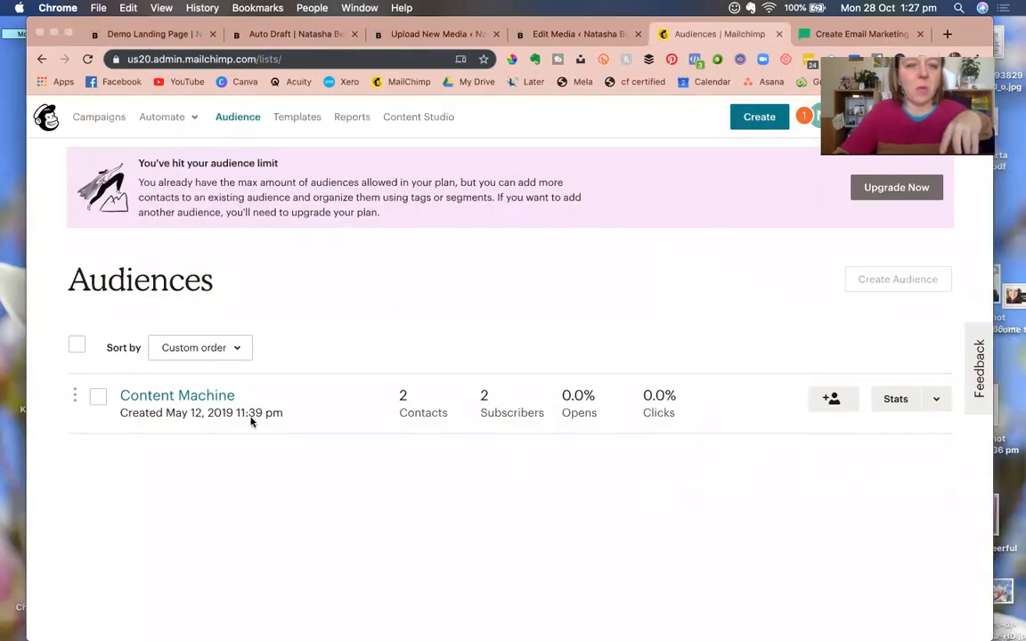
Start a new custom automated email campaign from Mailchimp's Campaigns page.
{"action": "left_click", "coordinate": [92, 118]}
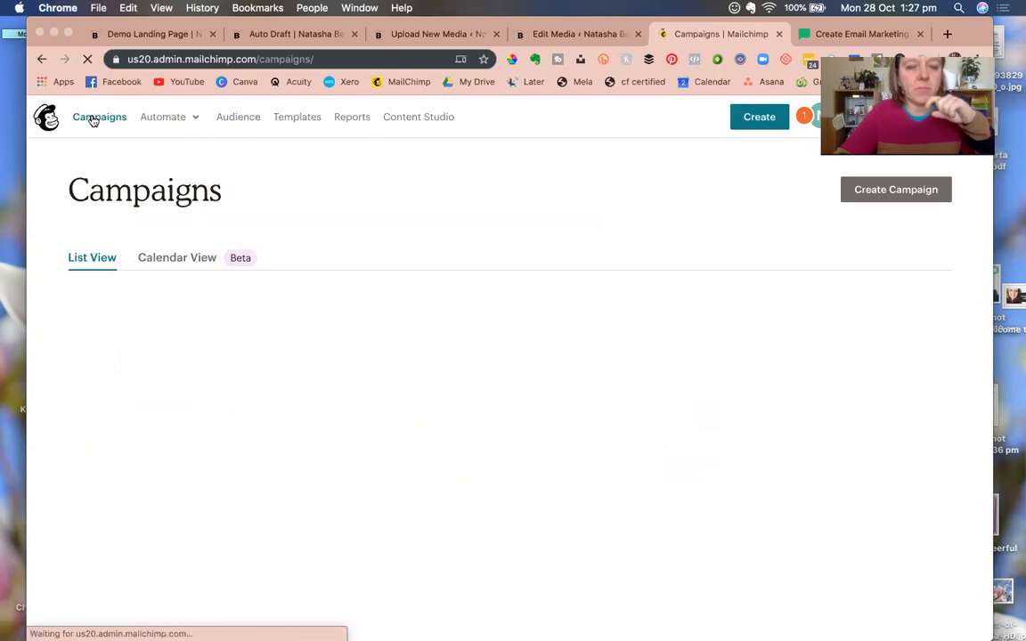
{"action": "left_click", "coordinate": [882, 195]}
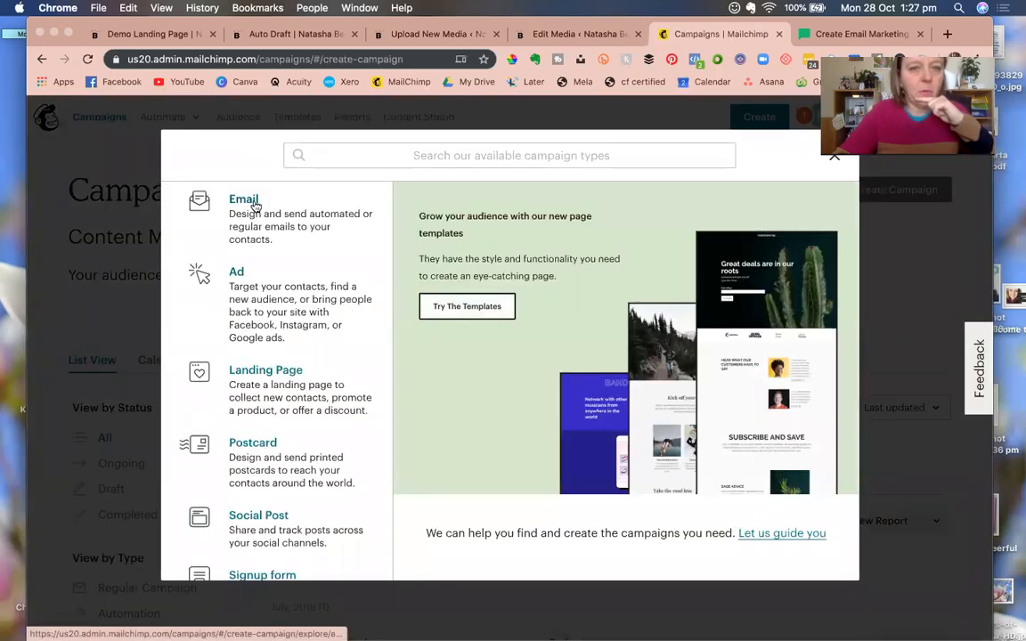
{"action": "left_click", "coordinate": [249, 205]}
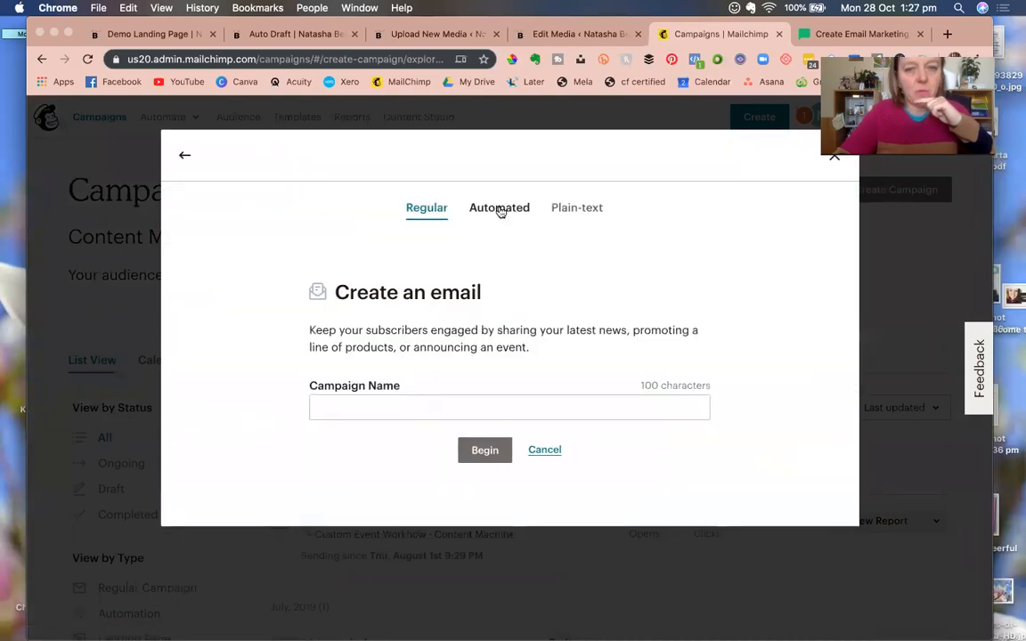
{"action": "left_click", "coordinate": [500, 210]}
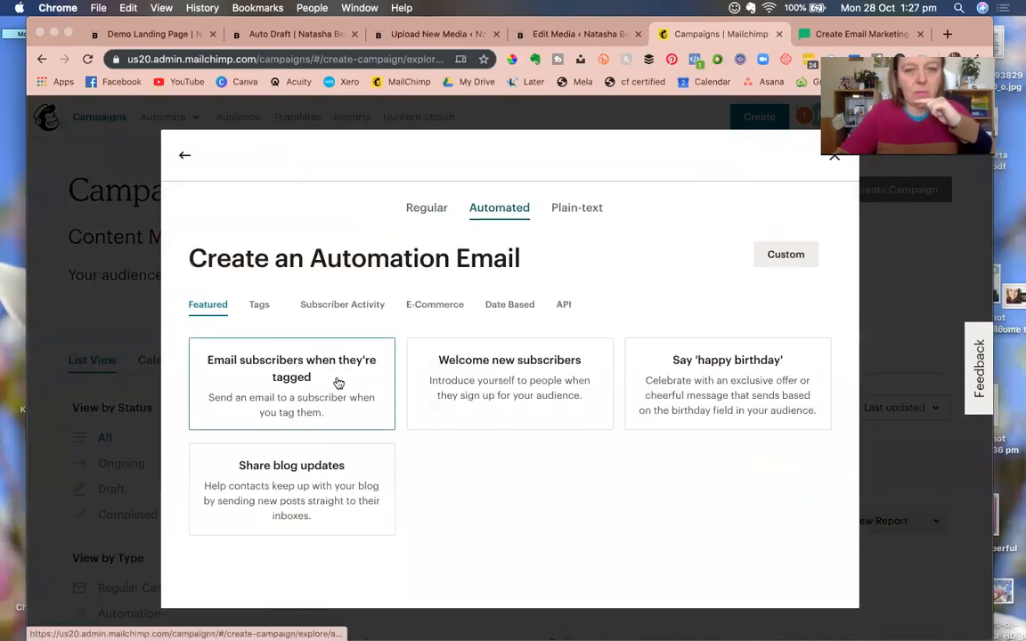
{"action": "left_click", "coordinate": [331, 307]}
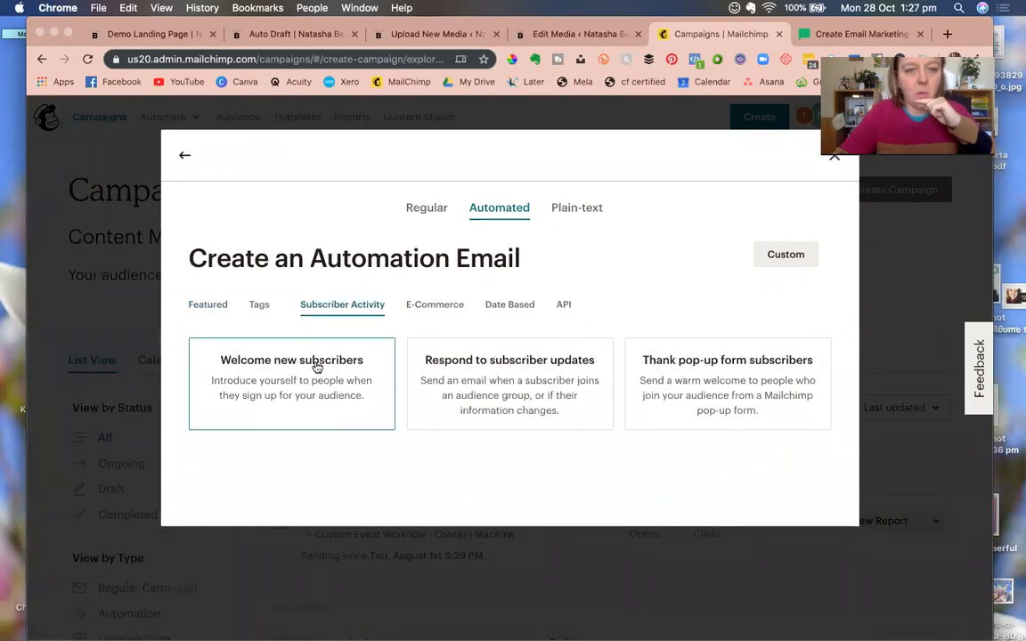
{"action": "left_click", "coordinate": [788, 258]}
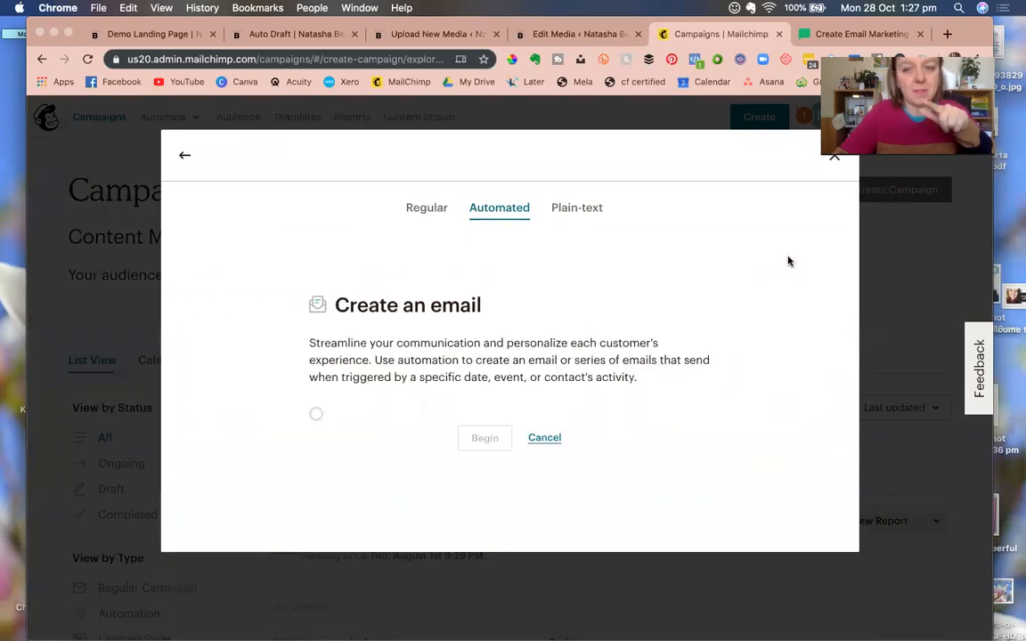
Name the campaign 'Member welcome' and choose the Content Machine audience.
{"action": "left_click", "coordinate": [403, 394]}
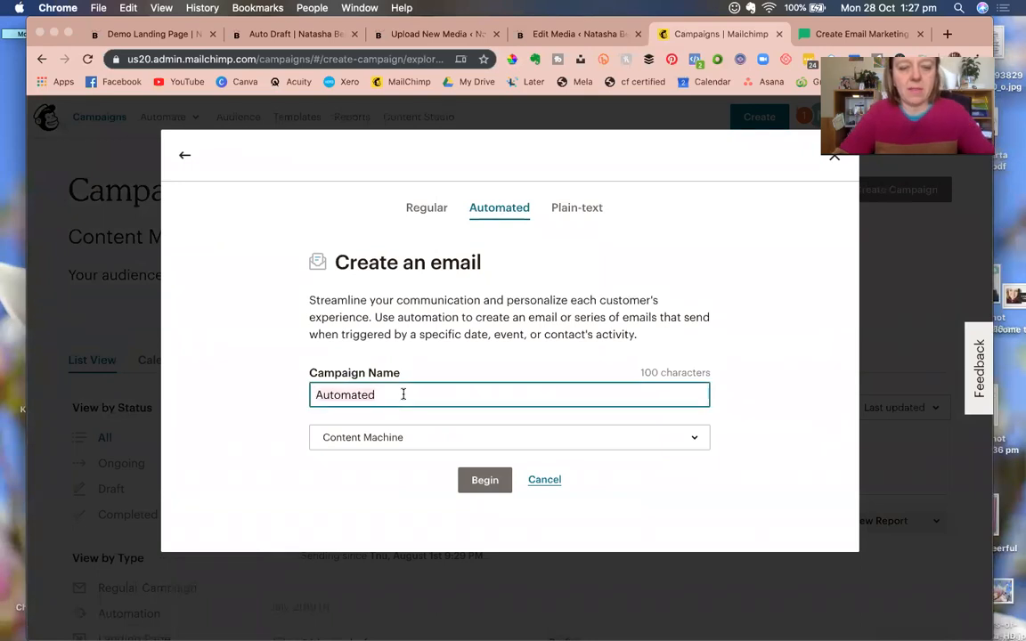
{"action": "type", "text": "Mme"}
{"action": "key", "text": "BackSpace"}
{"action": "key", "text": "BackSpace"}
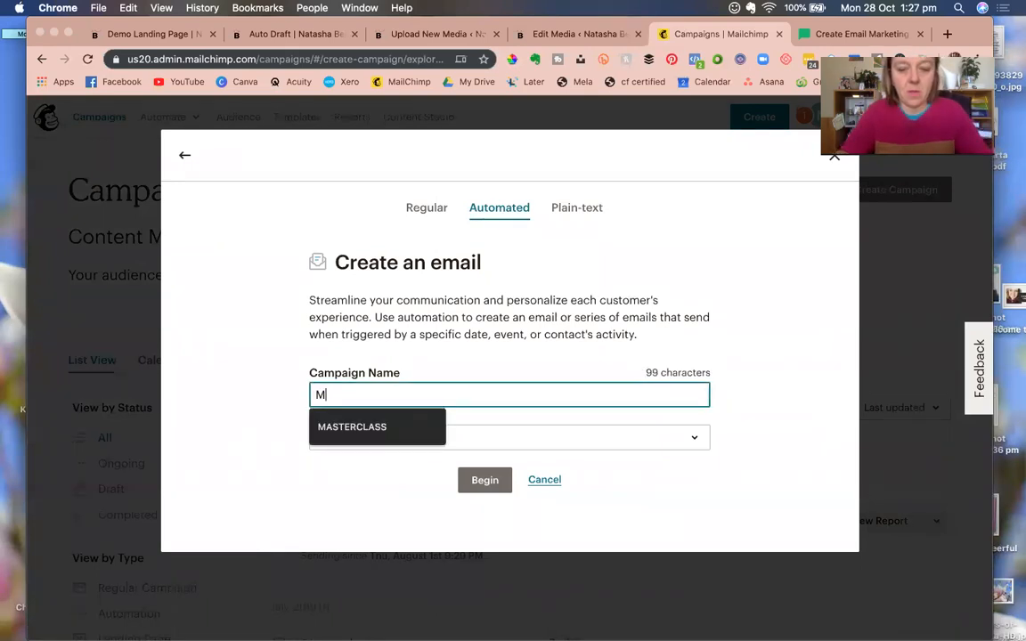
{"action": "type", "text": "ember welcome"}
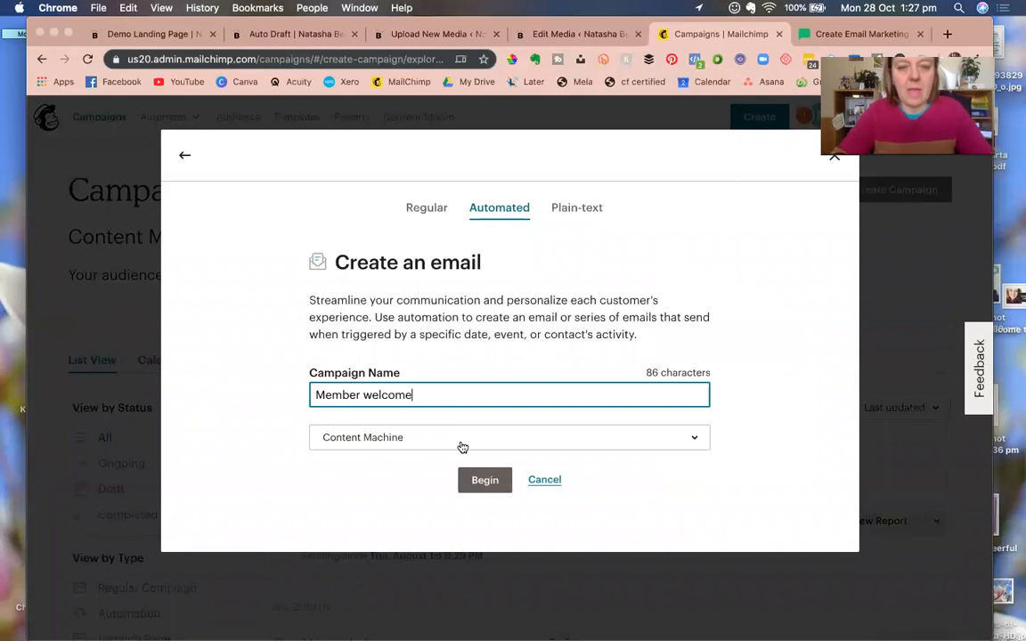
{"action": "left_click", "coordinate": [460, 446]}
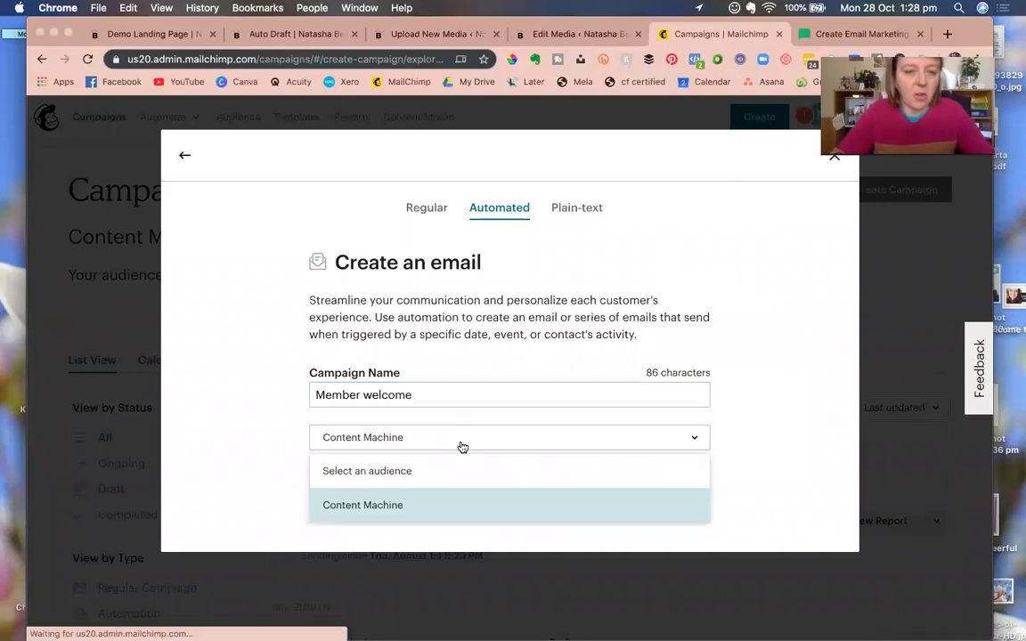
{"action": "left_click", "coordinate": [375, 506]}
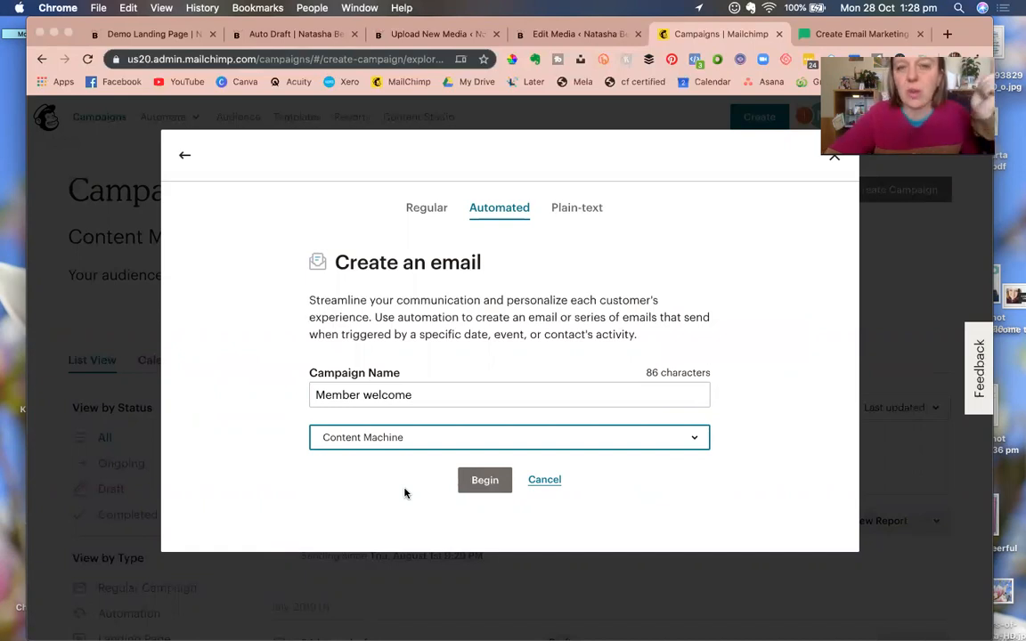
Create the Member welcome workflow, check its settings, and start designing its email.
{"action": "left_click", "coordinate": [485, 481]}
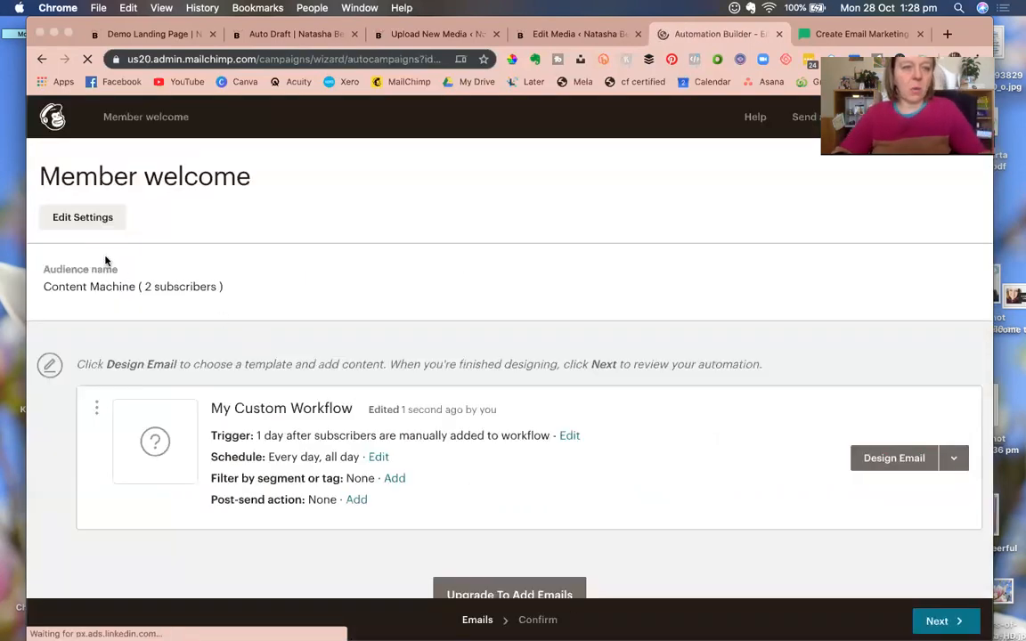
{"action": "scroll", "coordinate": [277, 319], "scroll_direction": "down", "scroll_amount": 2}
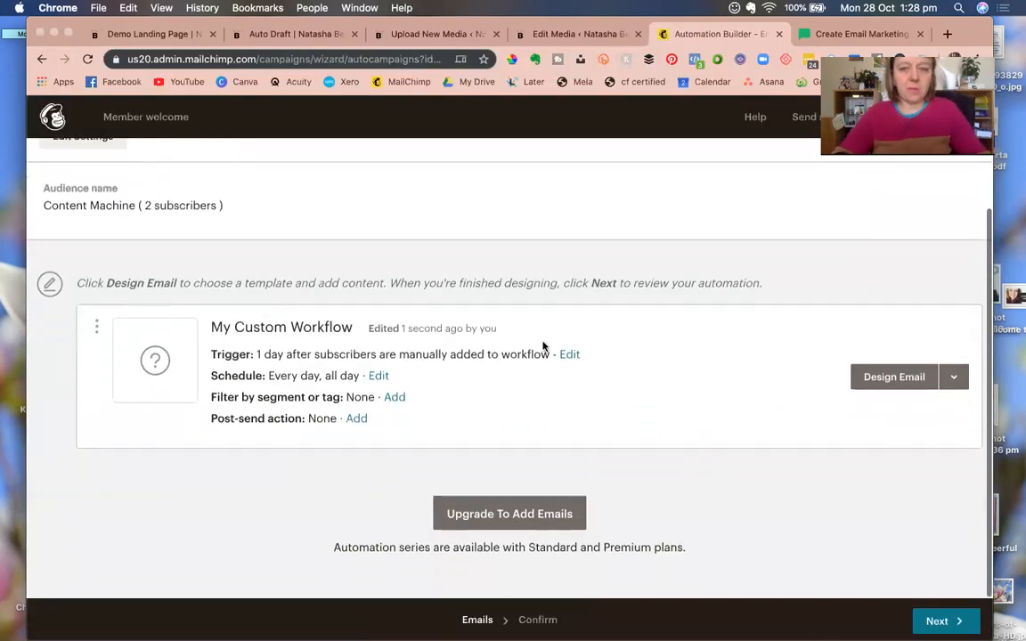
{"action": "scroll", "coordinate": [458, 352], "scroll_direction": "up", "scroll_amount": 2}
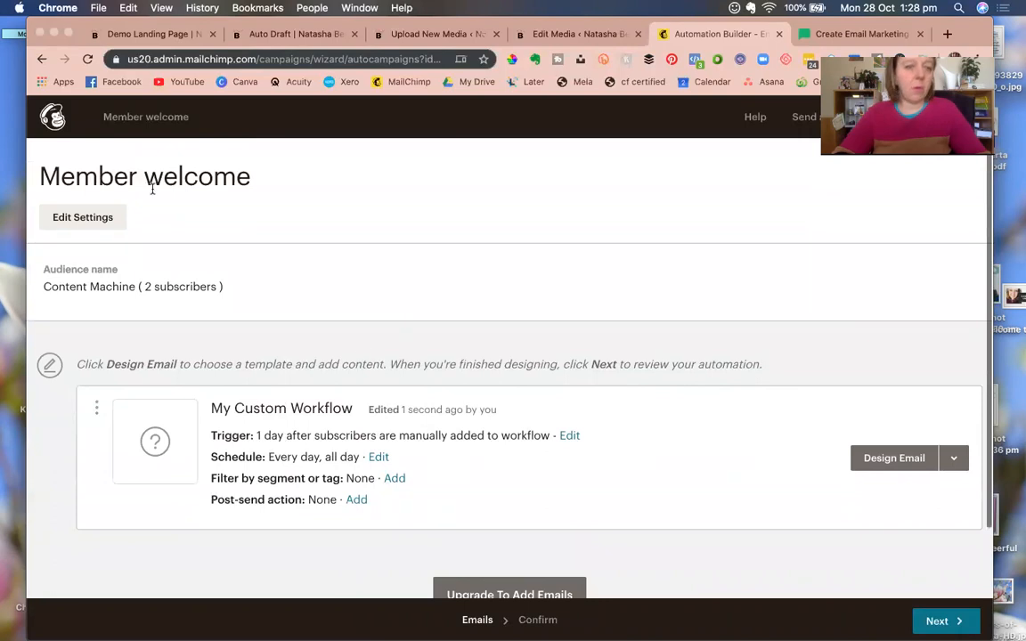
{"action": "left_click", "coordinate": [84, 217]}
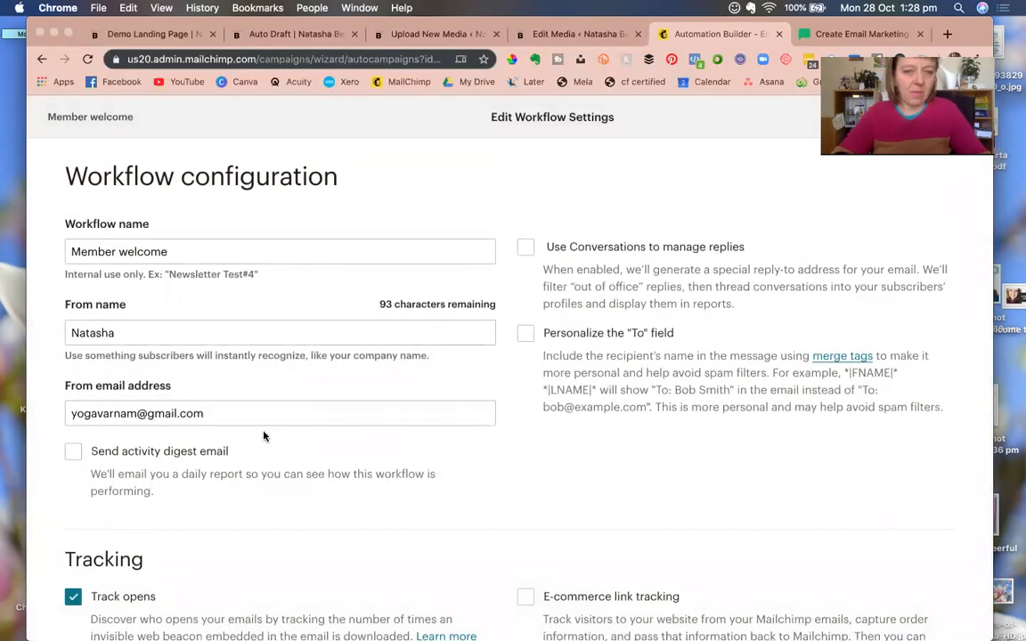
{"action": "left_click", "coordinate": [936, 116]}
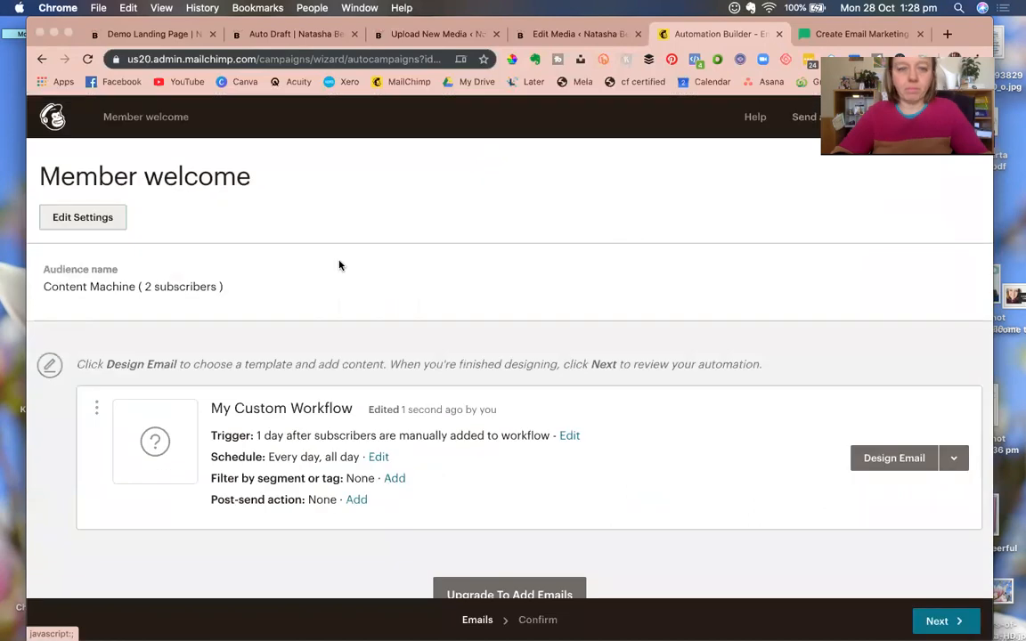
{"action": "scroll", "coordinate": [603, 423], "scroll_direction": "down", "scroll_amount": 2}
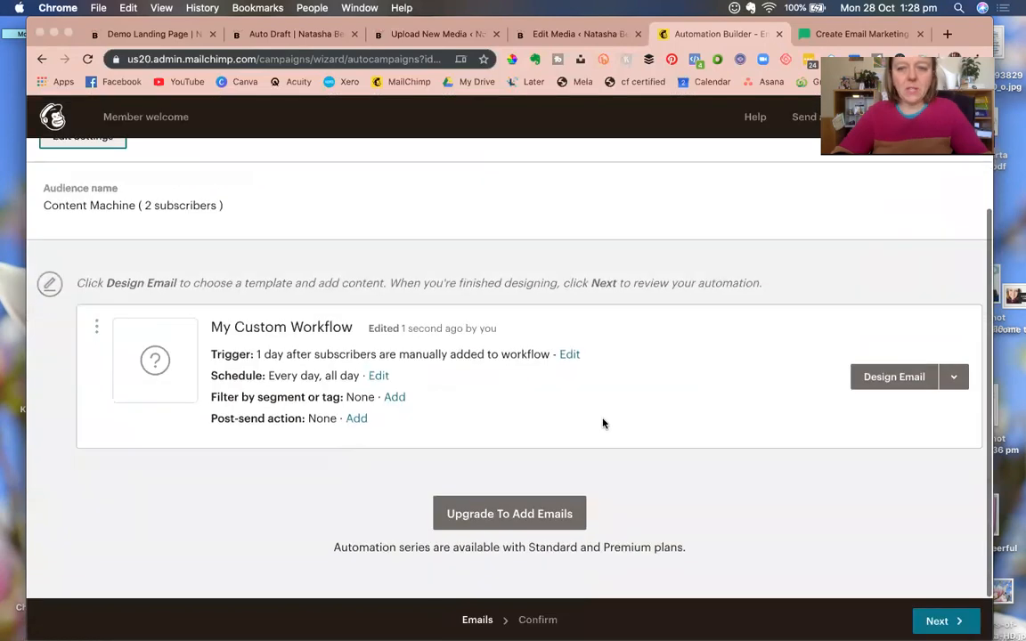
{"action": "left_click", "coordinate": [887, 377]}
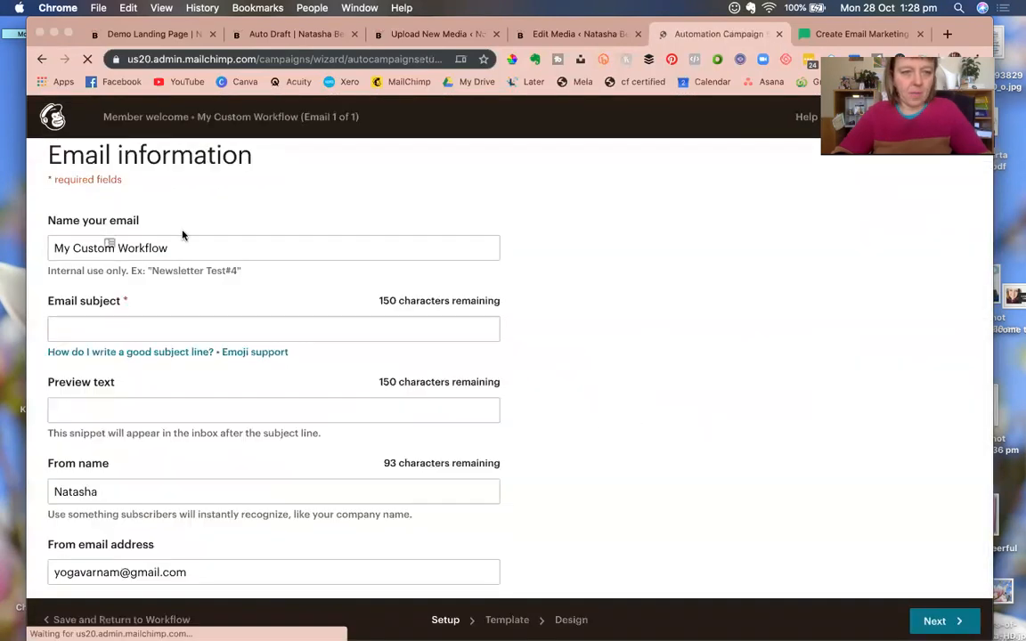
Name the email 'Give log ins to memeber area' with subject 'Welcome! Here are you log ssijbdias'.
{"action": "left_click", "coordinate": [123, 250]}
{"action": "triple_click", "coordinate": [123, 248]}
{"action": "type", "text": "Give log ins to memeber area"}
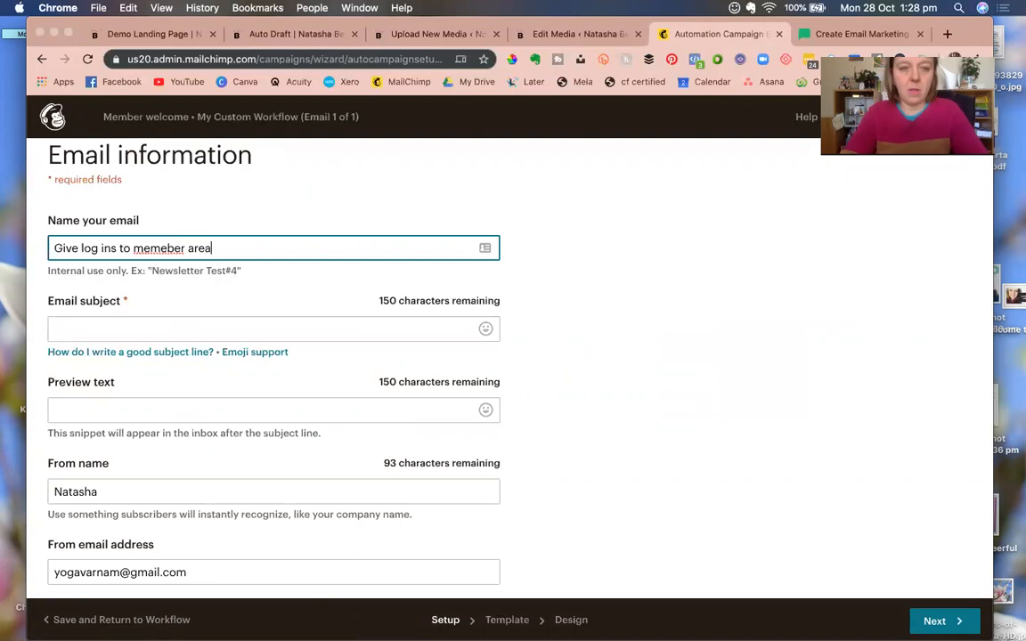
{"action": "left_click", "coordinate": [128, 326]}
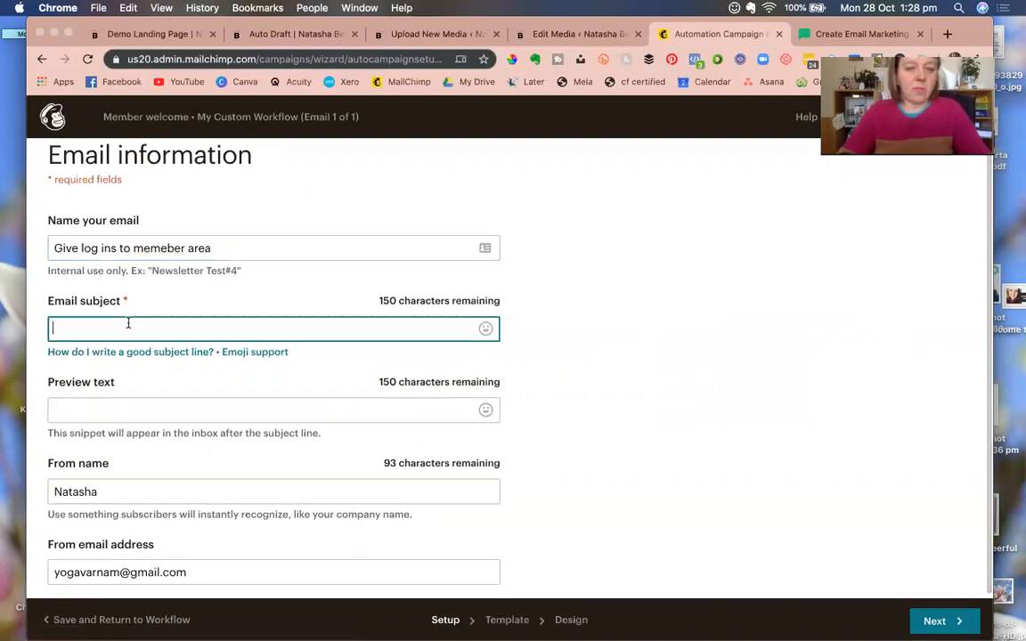
{"action": "type", "text": "Welcome! Here are"}
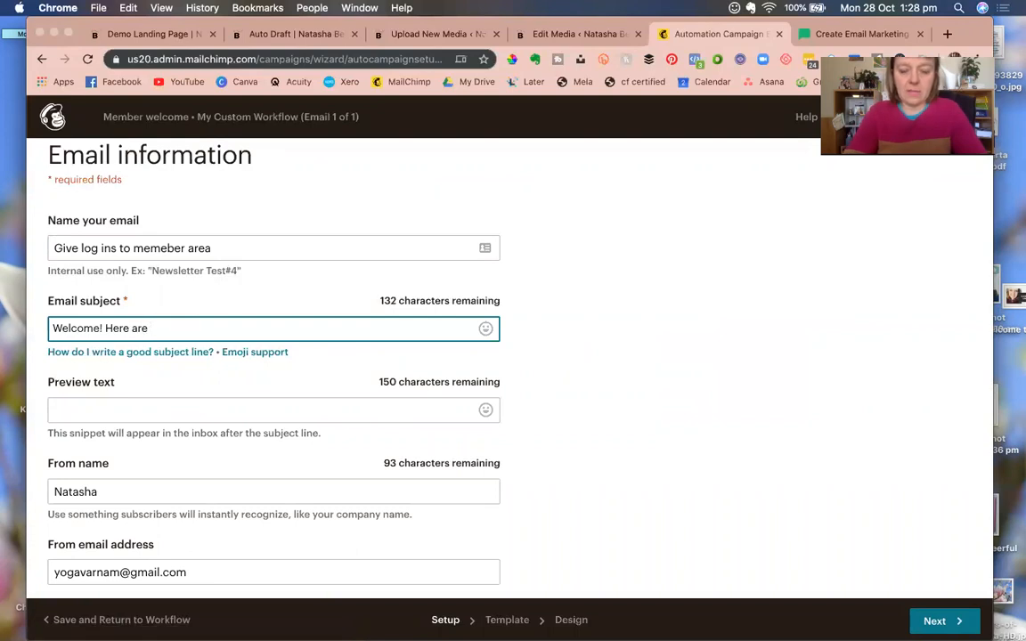
{"action": "type", "text": " you log ssijbdias"}
{"action": "scroll", "coordinate": [786, 464], "scroll_direction": "down", "scroll_amount": 1}
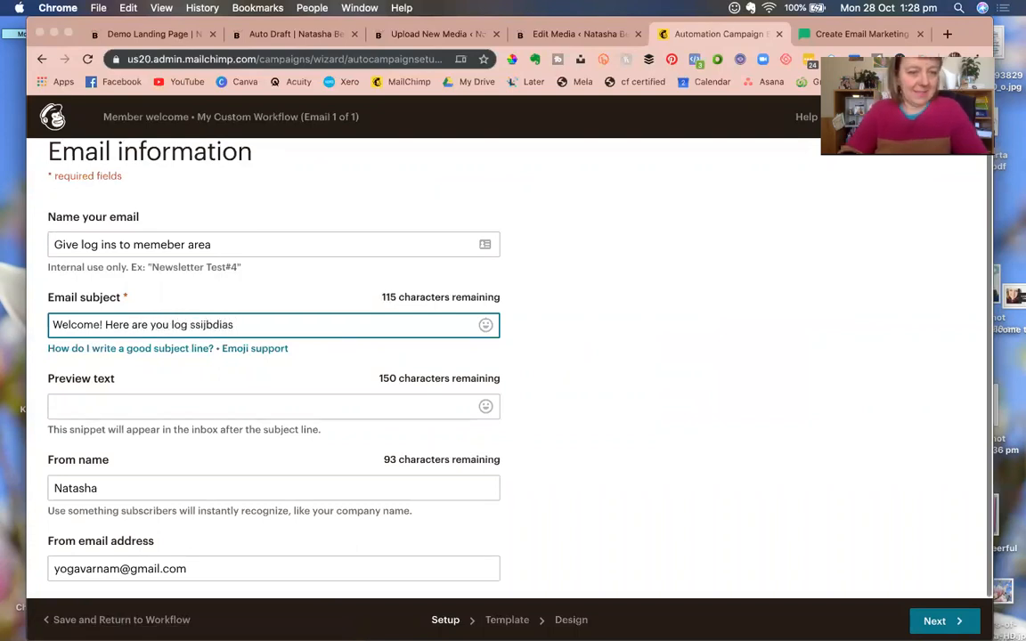
{"action": "left_click", "coordinate": [939, 621]}
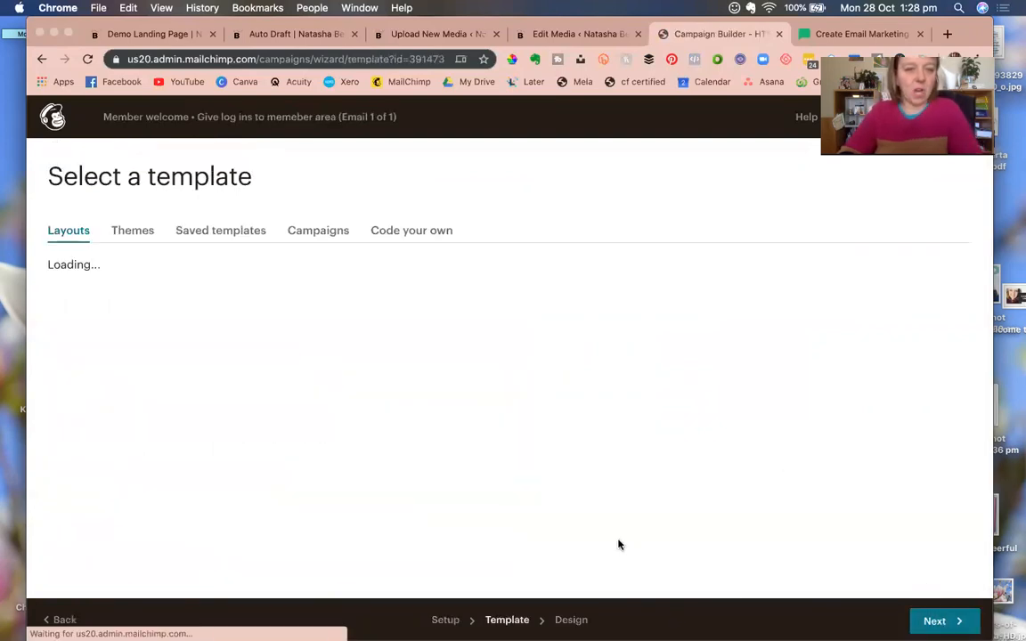
Use the sent 'Welcome email to the Content machine people' campaign as the template.
{"action": "left_click", "coordinate": [310, 232]}
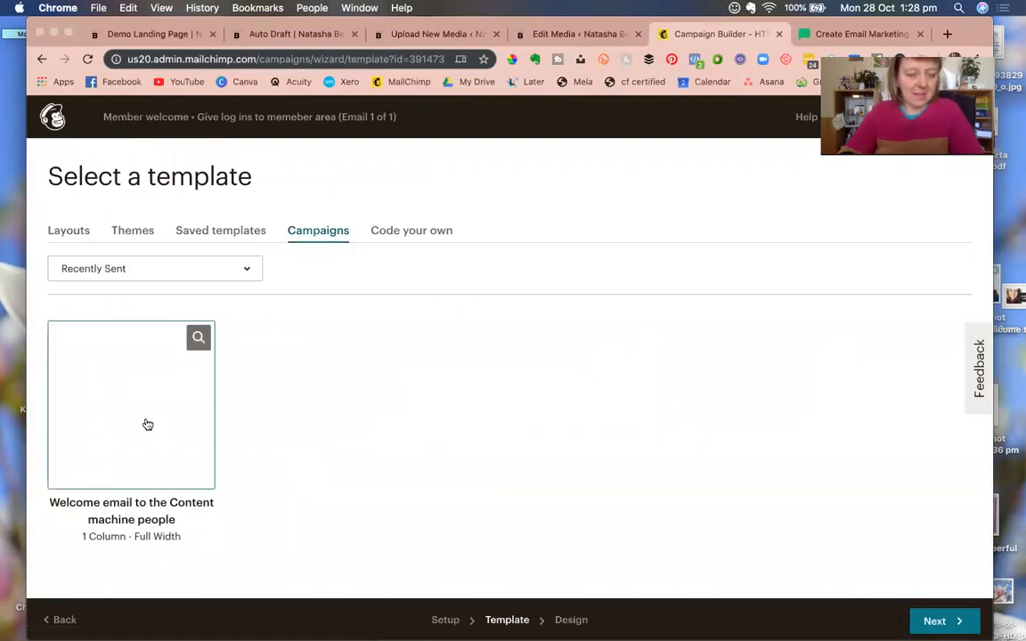
{"action": "left_click", "coordinate": [128, 430]}
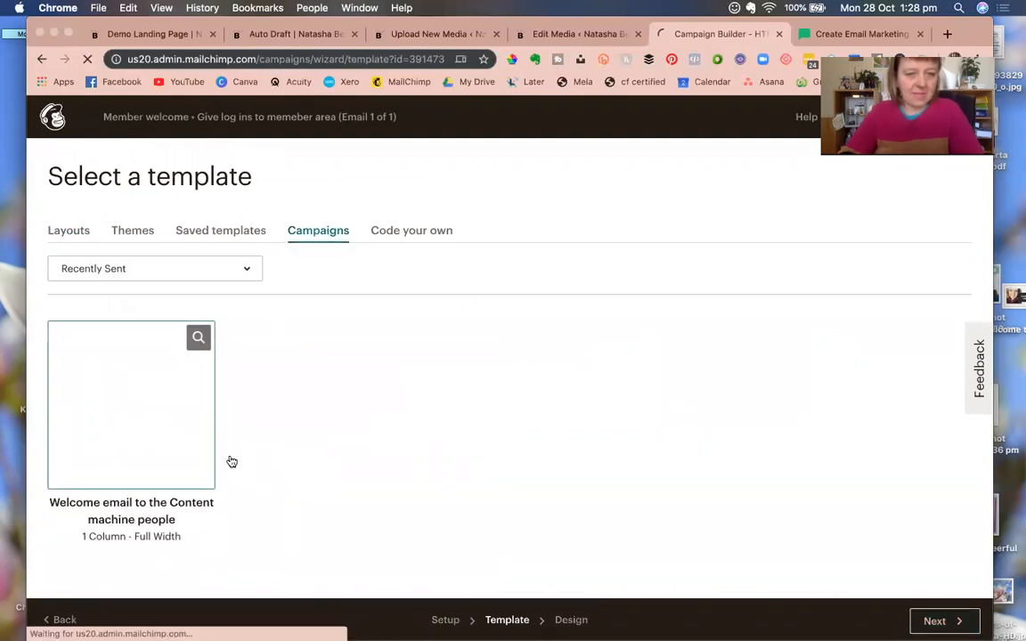
{"action": "left_click", "coordinate": [941, 622]}
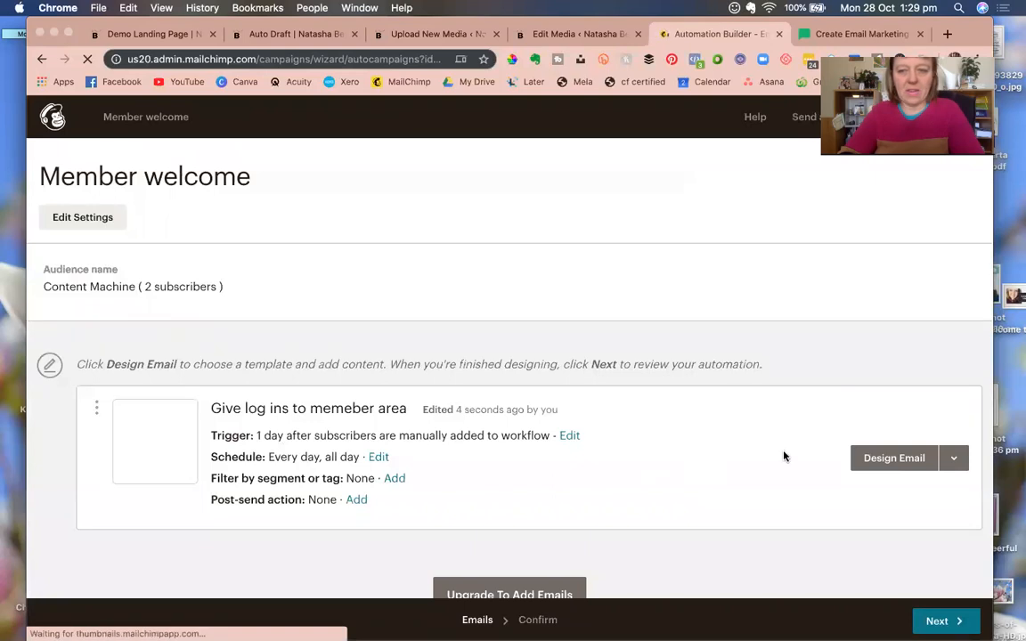
Open the welcome email in the design editor and review its content.
{"action": "left_click", "coordinate": [870, 462]}
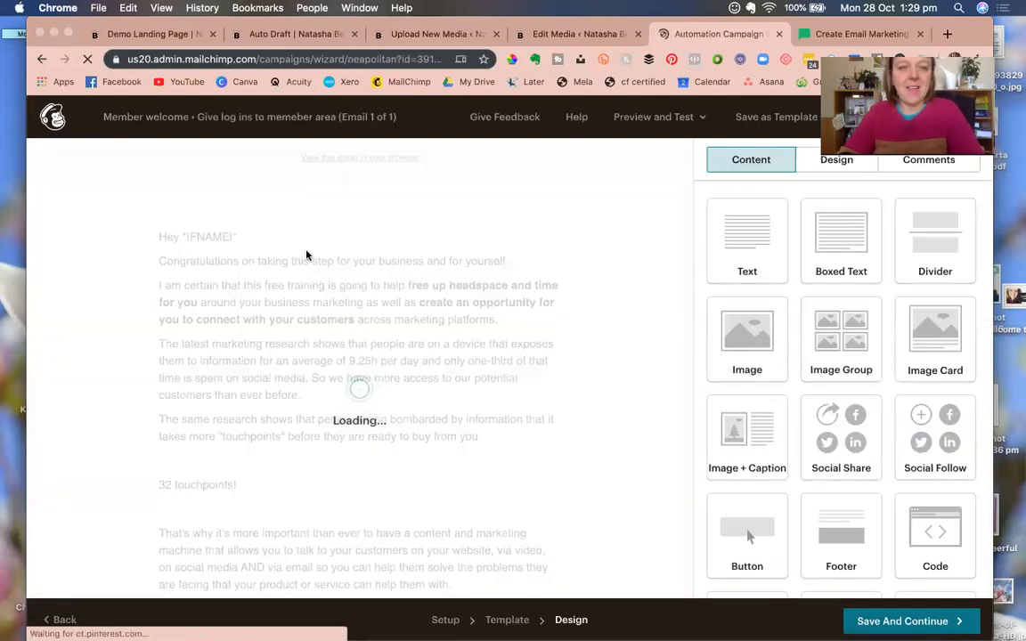
{"action": "scroll", "coordinate": [332, 400], "scroll_direction": "down", "scroll_amount": 10}
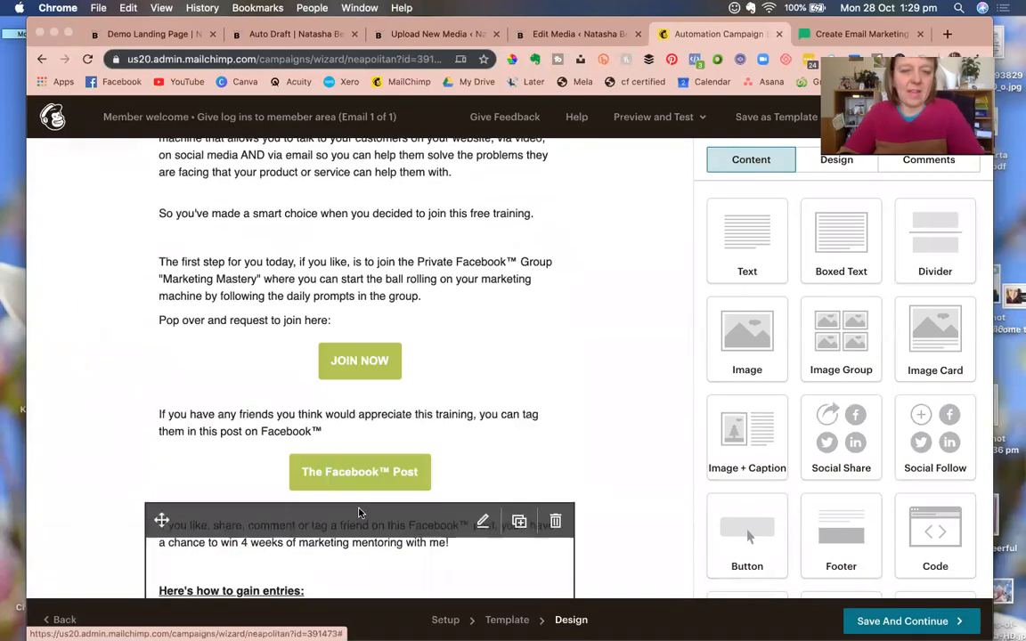
{"action": "scroll", "coordinate": [360, 514], "scroll_direction": "down", "scroll_amount": 7}
{"action": "scroll", "coordinate": [360, 513], "scroll_direction": "down", "scroll_amount": 11}
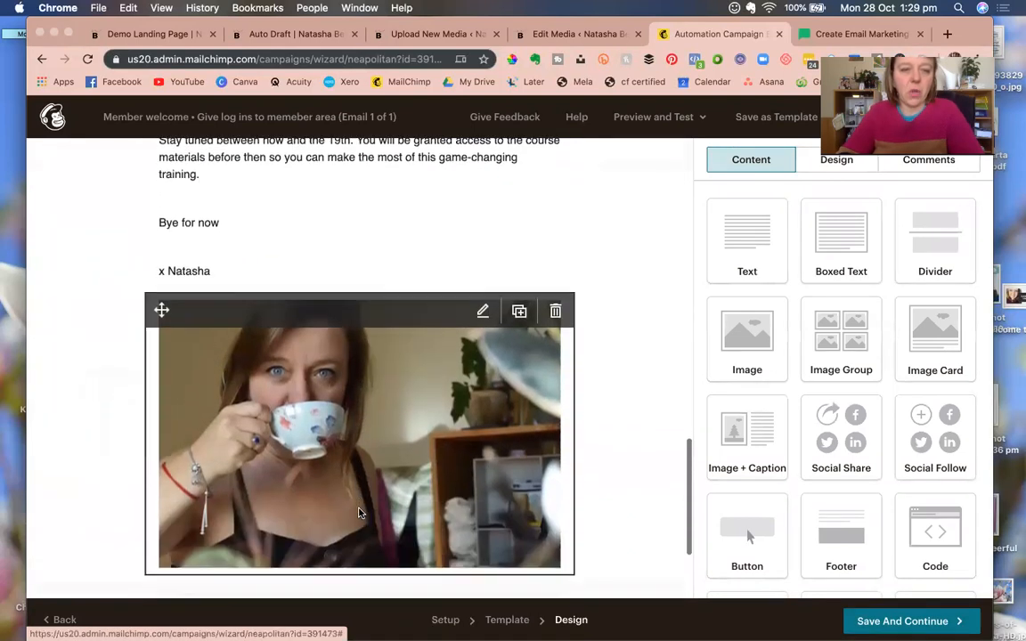
{"action": "scroll", "coordinate": [360, 513], "scroll_direction": "up", "scroll_amount": 18}
{"action": "scroll", "coordinate": [360, 514], "scroll_direction": "up", "scroll_amount": 1}
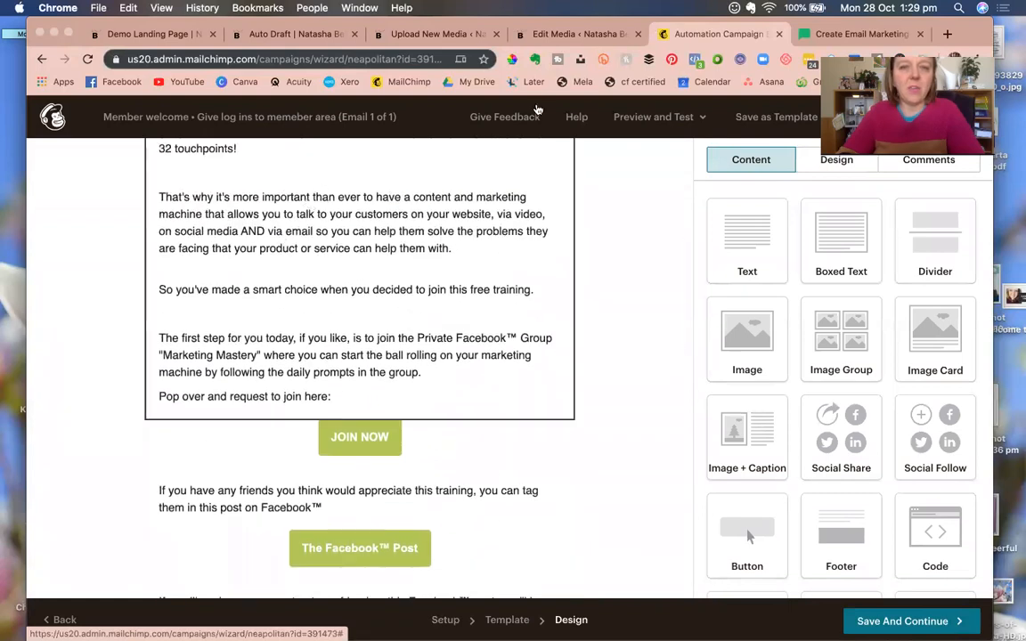
{"action": "left_click_drag", "start_coordinate": [966, 31], "coordinate": [967, 91]}
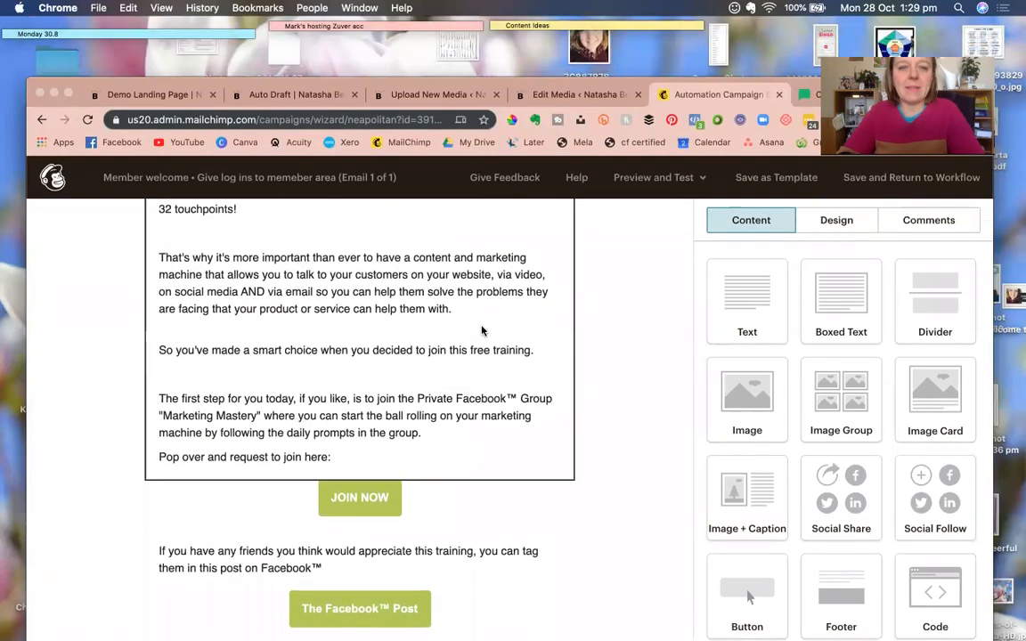
{"action": "scroll", "coordinate": [419, 308], "scroll_direction": "up", "scroll_amount": 9}
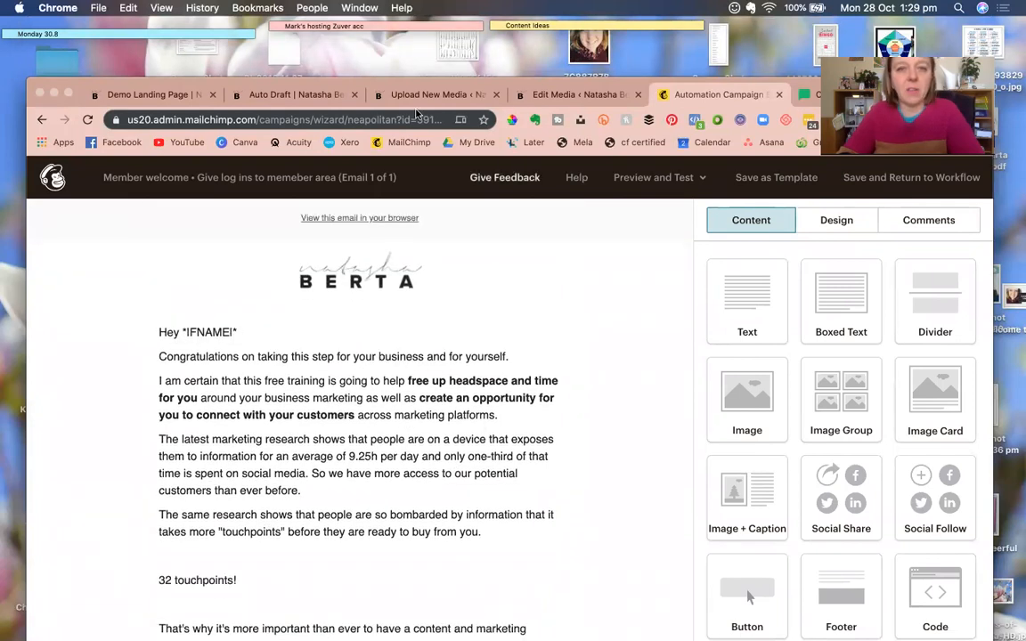
Switch to the Member Library auto-draft page and select its web address.
{"action": "left_click", "coordinate": [303, 96]}
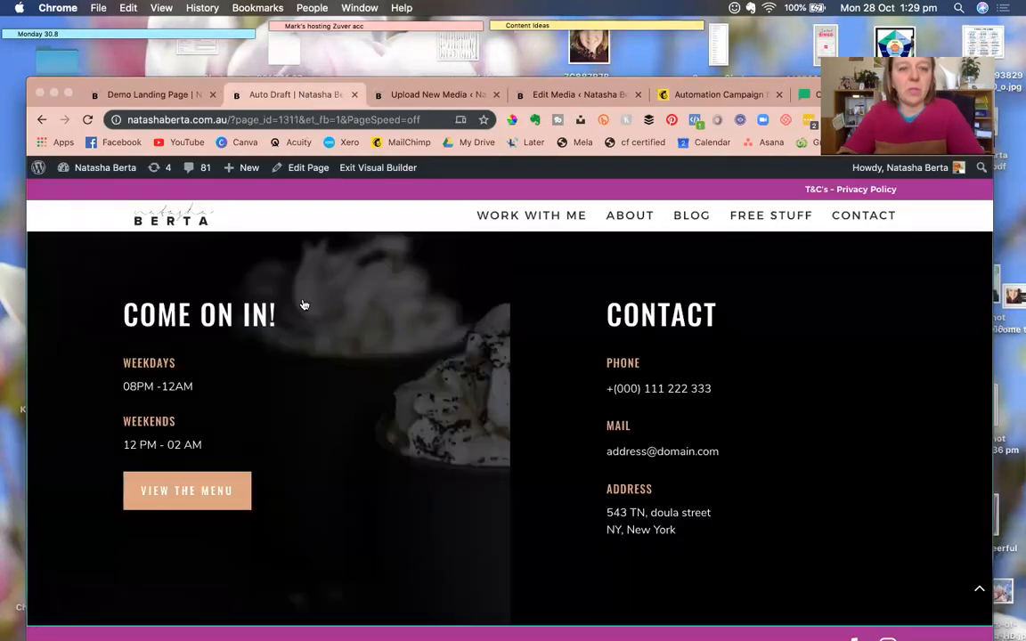
{"action": "scroll", "coordinate": [303, 305], "scroll_direction": "up", "scroll_amount": 15}
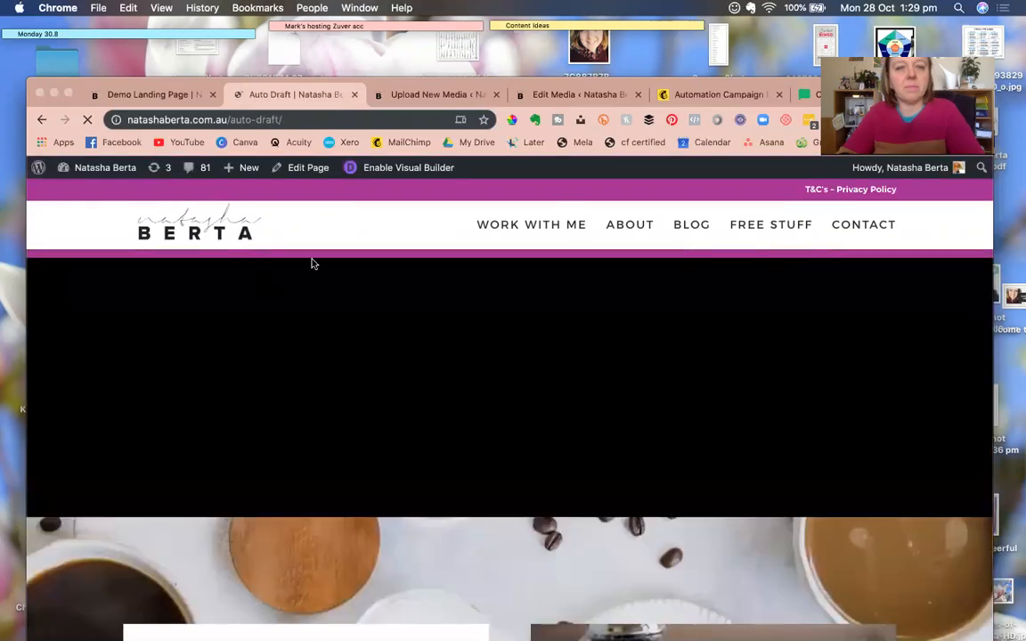
{"action": "left_click", "coordinate": [259, 123]}
{"action": "key", "text": "super+c"}
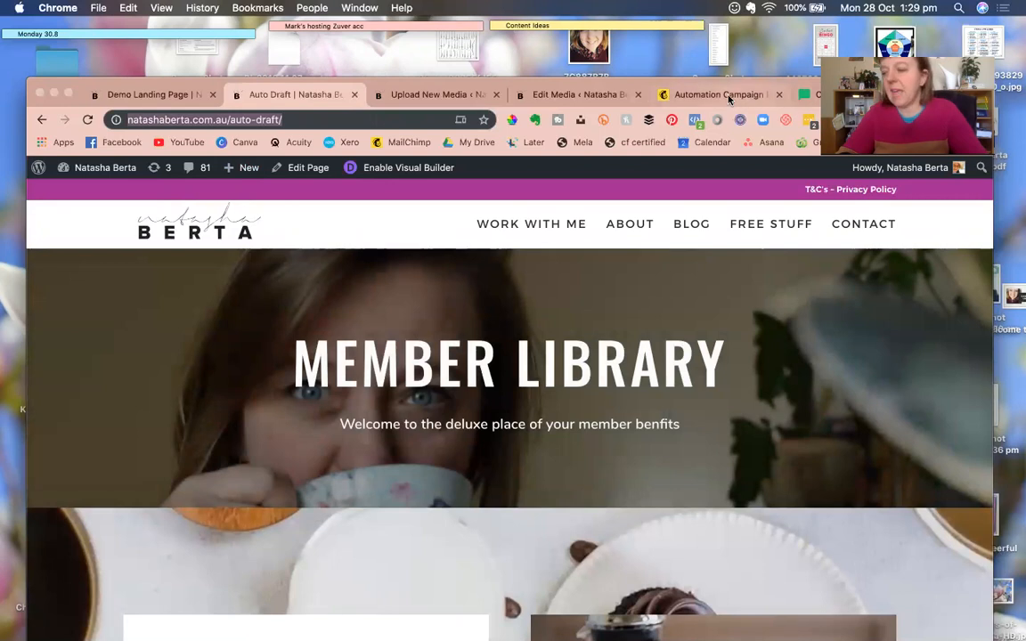
Change the JOIN NOW button to 'Member page', linking to the Member Library page URL.
{"action": "left_click", "coordinate": [664, 91]}
{"action": "scroll", "coordinate": [379, 545], "scroll_direction": "down", "scroll_amount": 5}
{"action": "scroll", "coordinate": [378, 545], "scroll_direction": "down", "scroll_amount": 3}
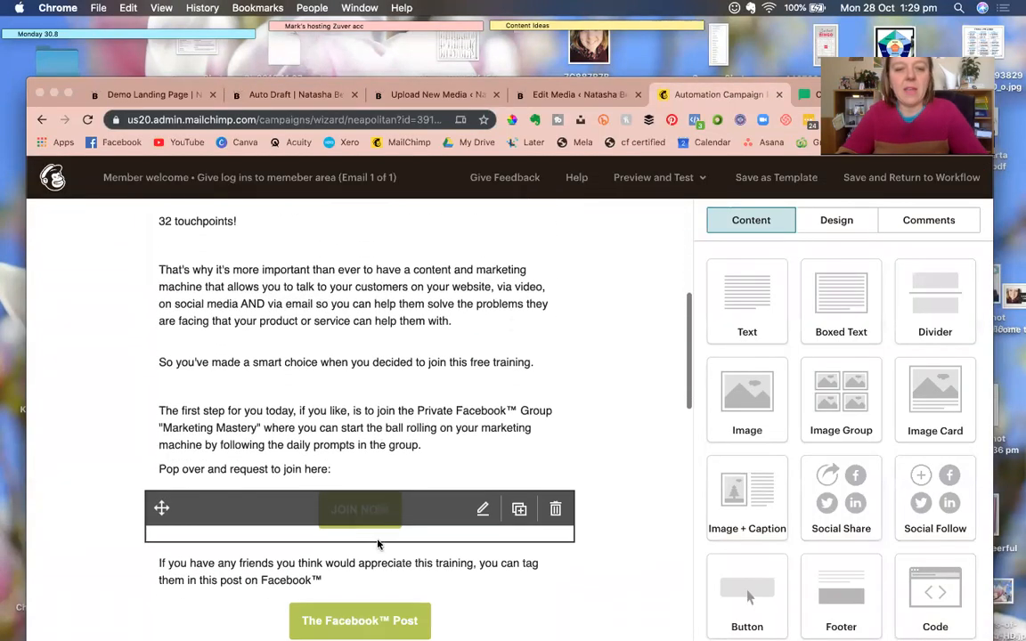
{"action": "left_click", "coordinate": [356, 513]}
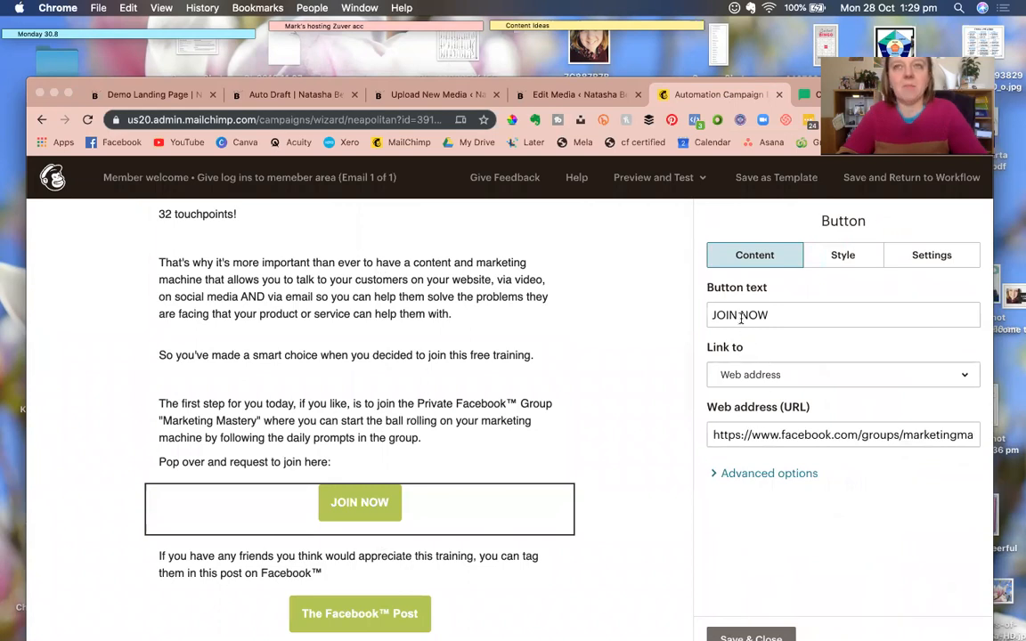
{"action": "left_click", "coordinate": [741, 318]}
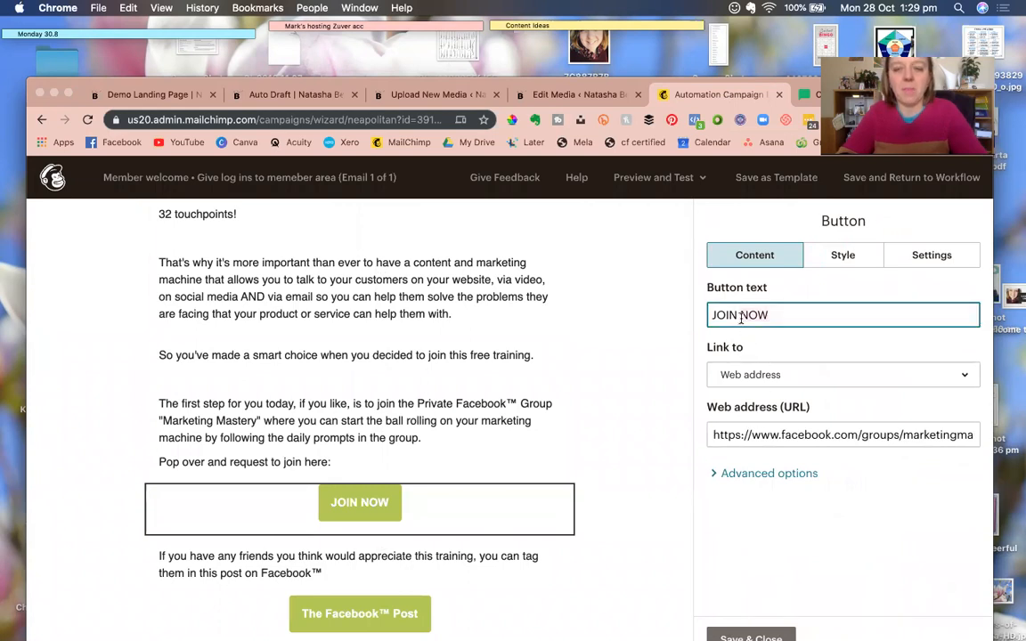
{"action": "key", "text": "super+a"}
{"action": "type", "text": "Member page"}
{"action": "left_click", "coordinate": [753, 434]}
{"action": "key", "text": "super+a"}
{"action": "key", "text": "super+v"}
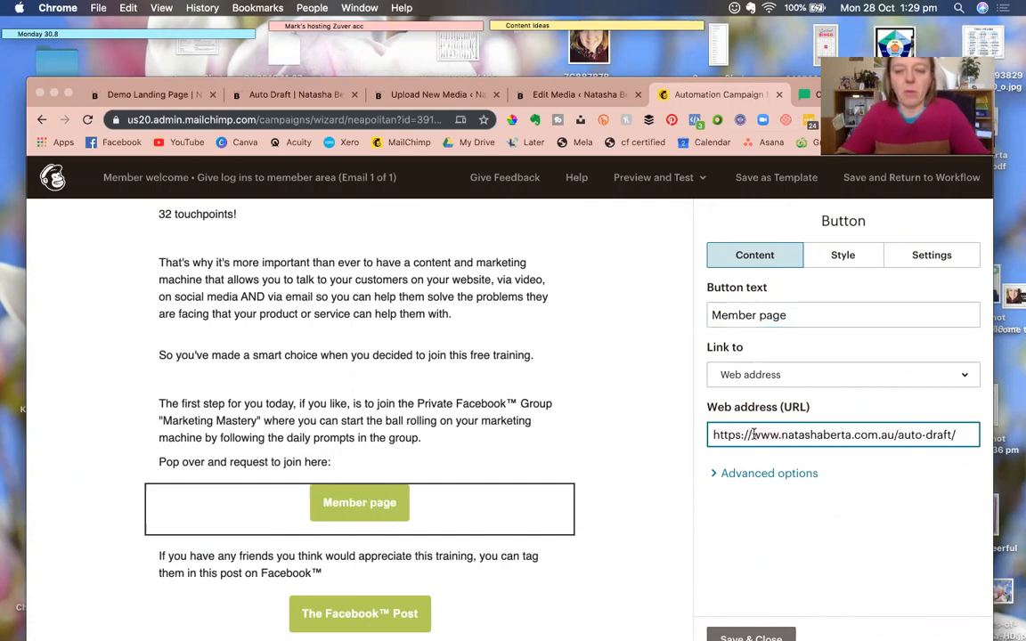
{"action": "left_click", "coordinate": [390, 426]}
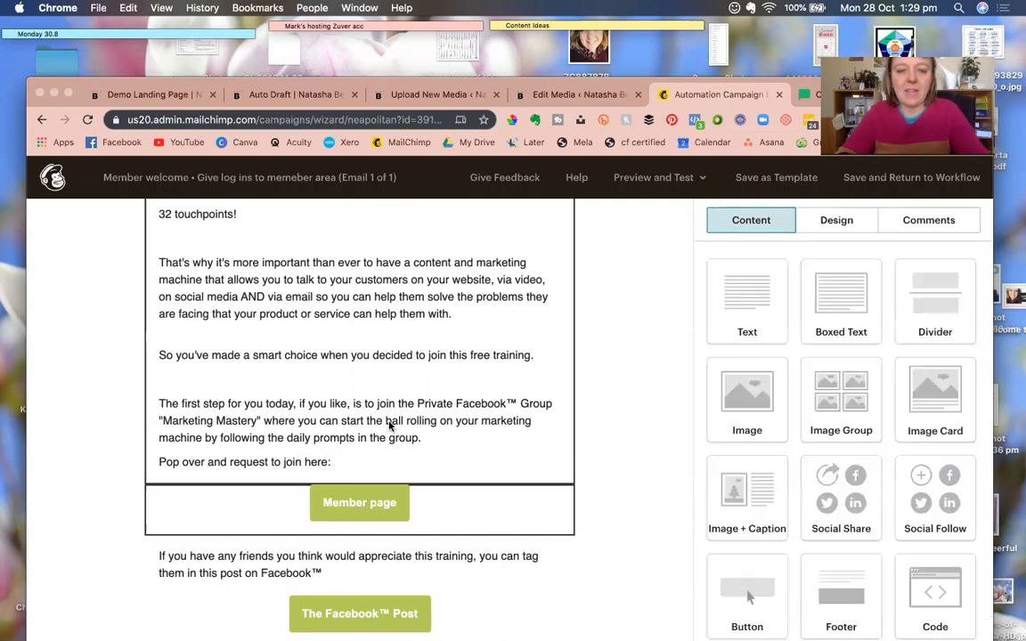
Replace the opening text with a membership password line and save the email design.
{"action": "left_click", "coordinate": [513, 447]}
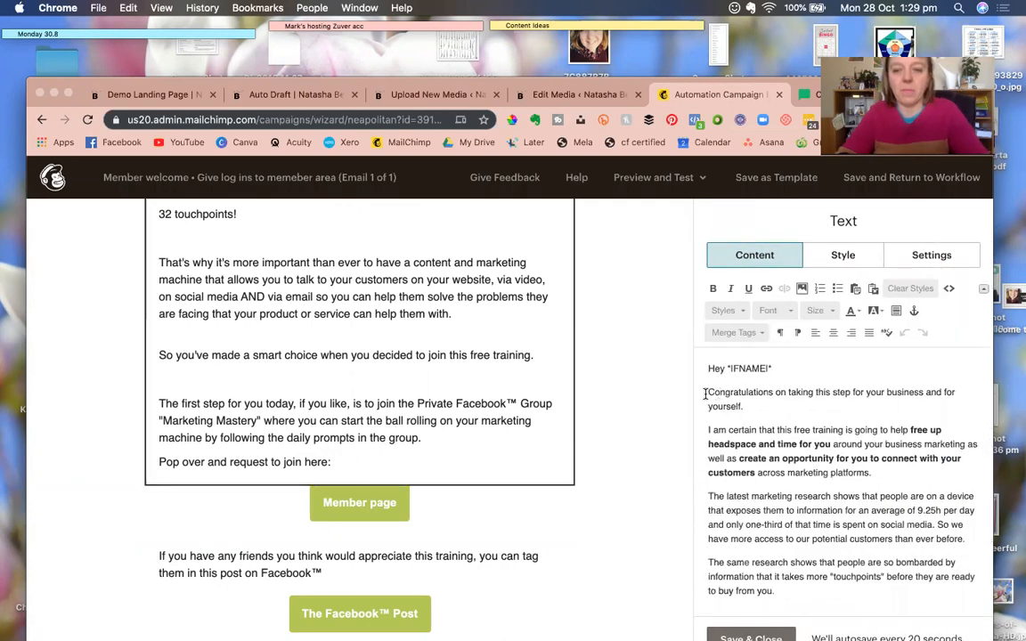
{"action": "key", "text": "super+a"}
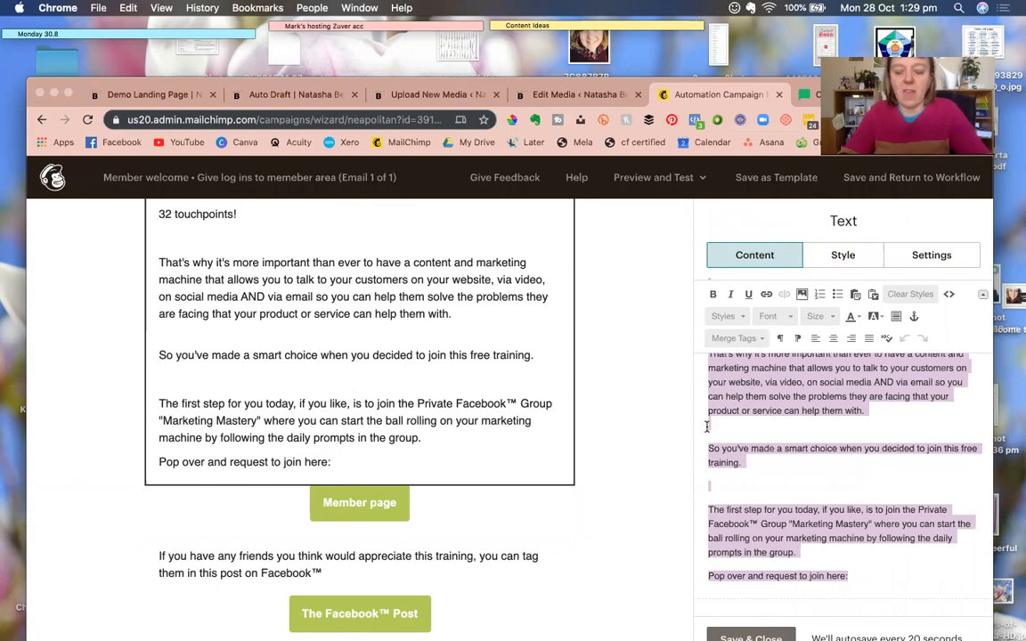
{"action": "type", "text": "Hey *|FNAME|* Congratulations on taking this step for your business and for yourself. H"}
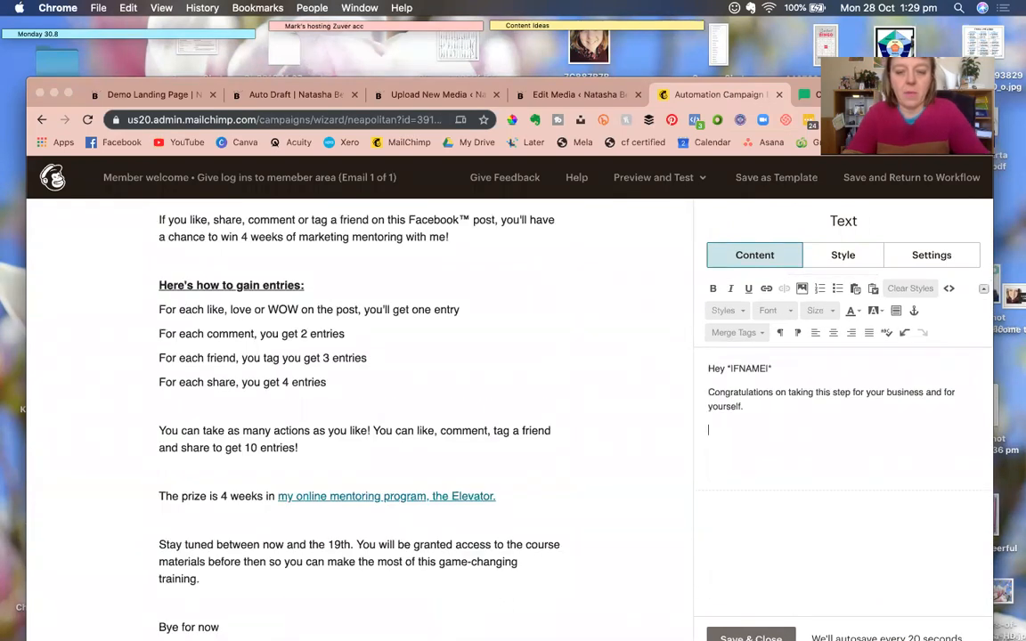
{"action": "type", "text": "he password to acces the me"}
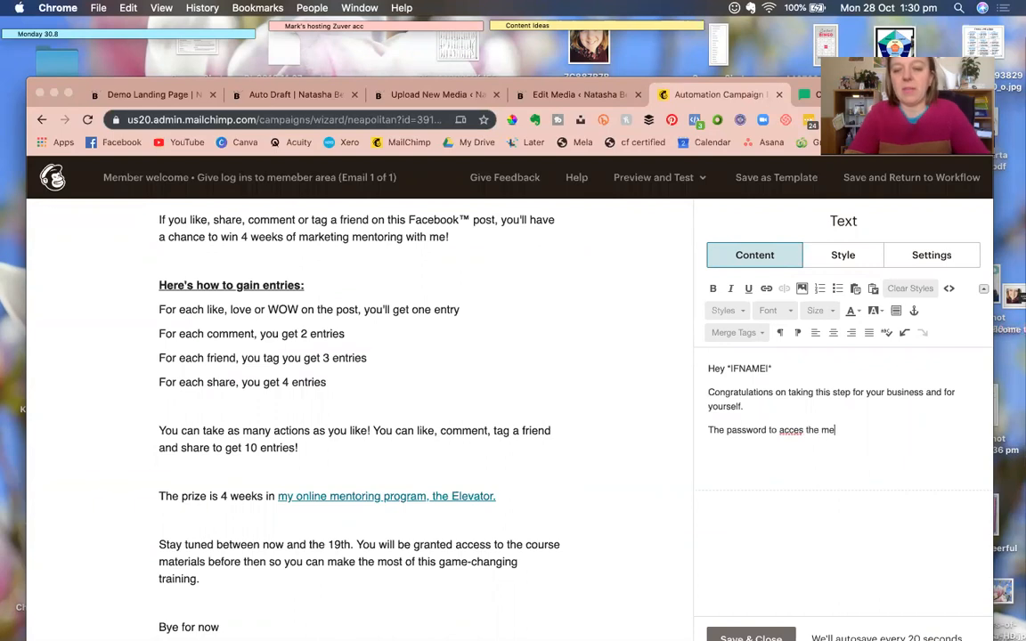
{"action": "type", "text": "bership"}
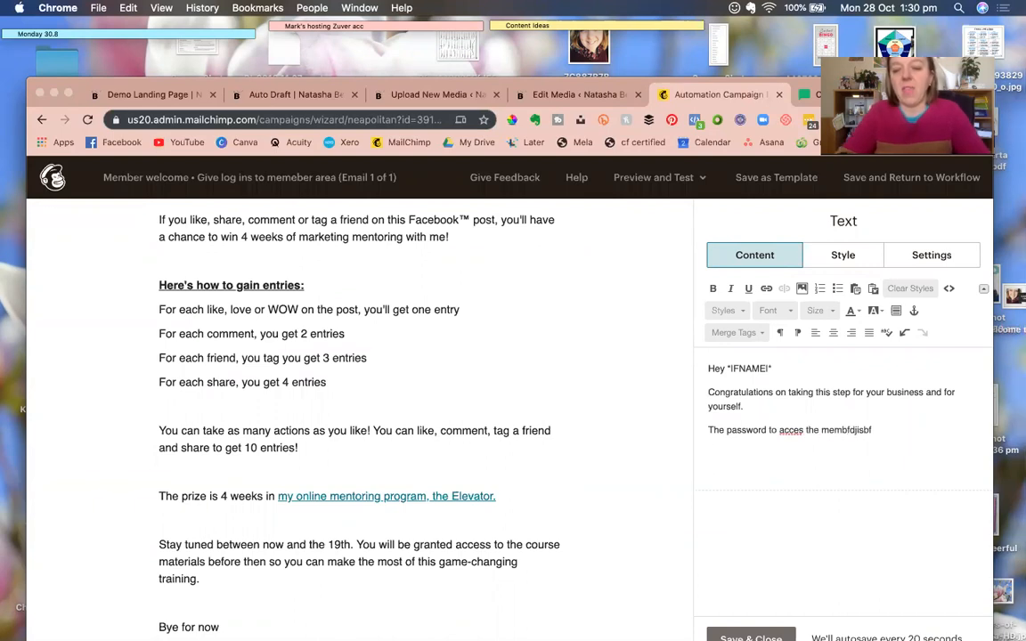
{"action": "left_click", "coordinate": [751, 635]}
{"action": "scroll", "coordinate": [493, 457], "scroll_direction": "up", "scroll_amount": 5}
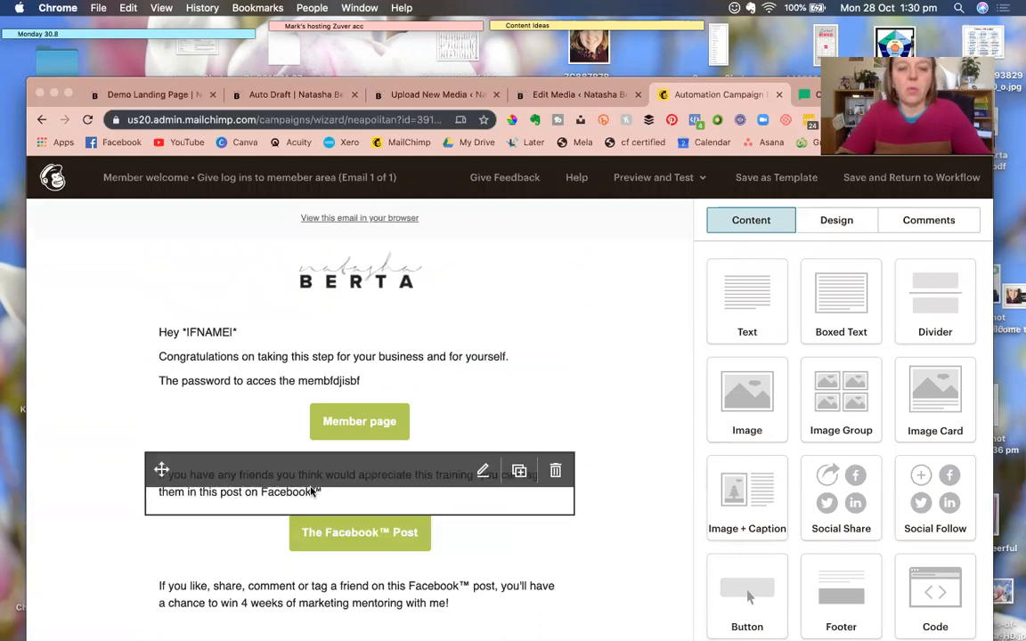
{"action": "scroll", "coordinate": [341, 529], "scroll_direction": "down", "scroll_amount": 4}
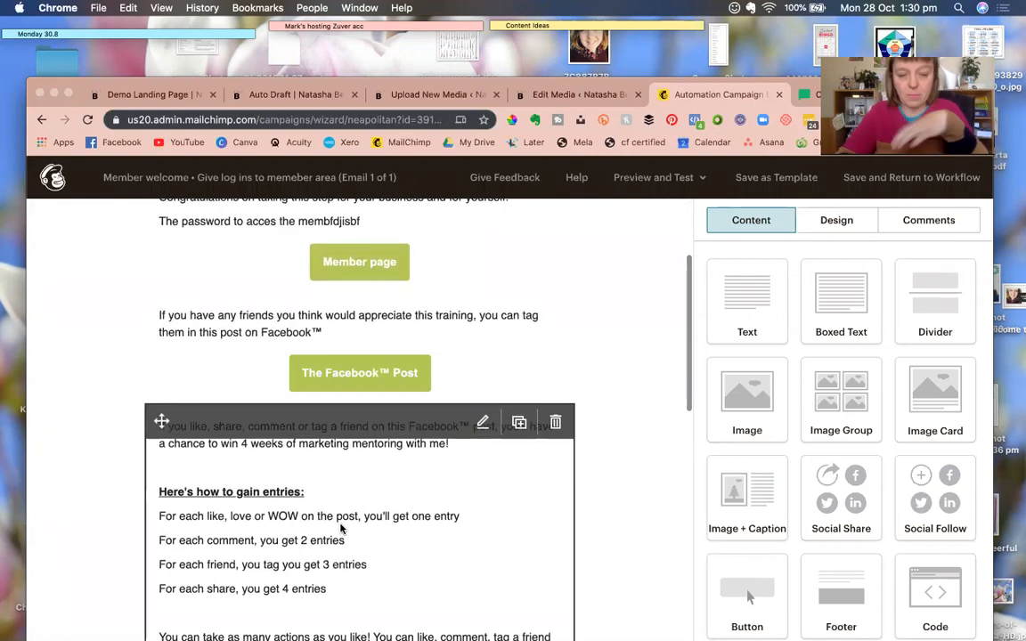
{"action": "scroll", "coordinate": [341, 529], "scroll_direction": "down", "scroll_amount": 10}
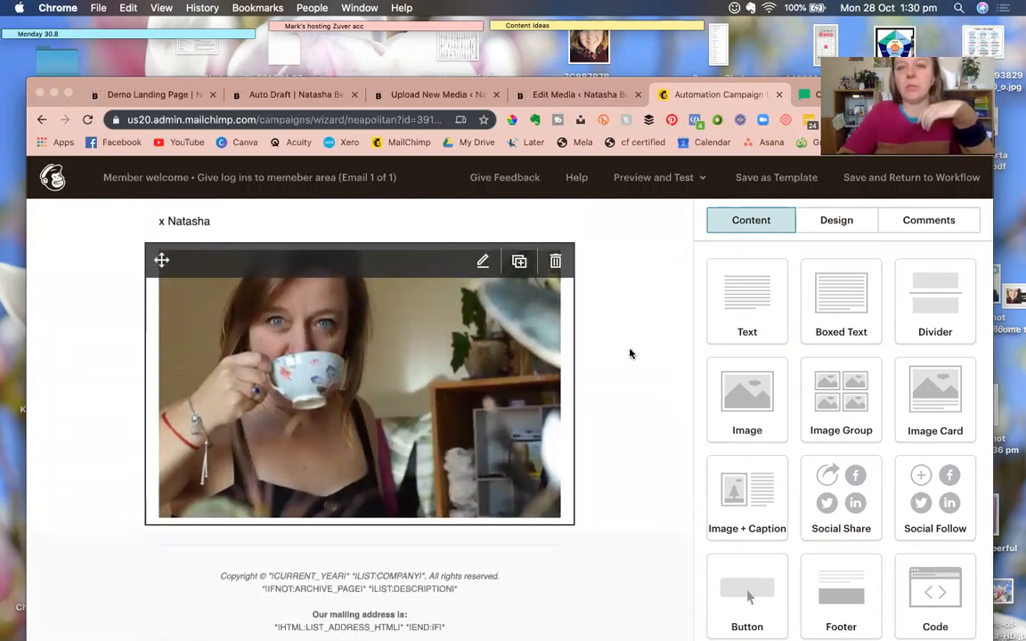
{"action": "scroll", "coordinate": [684, 396], "scroll_direction": "down", "scroll_amount": 1}
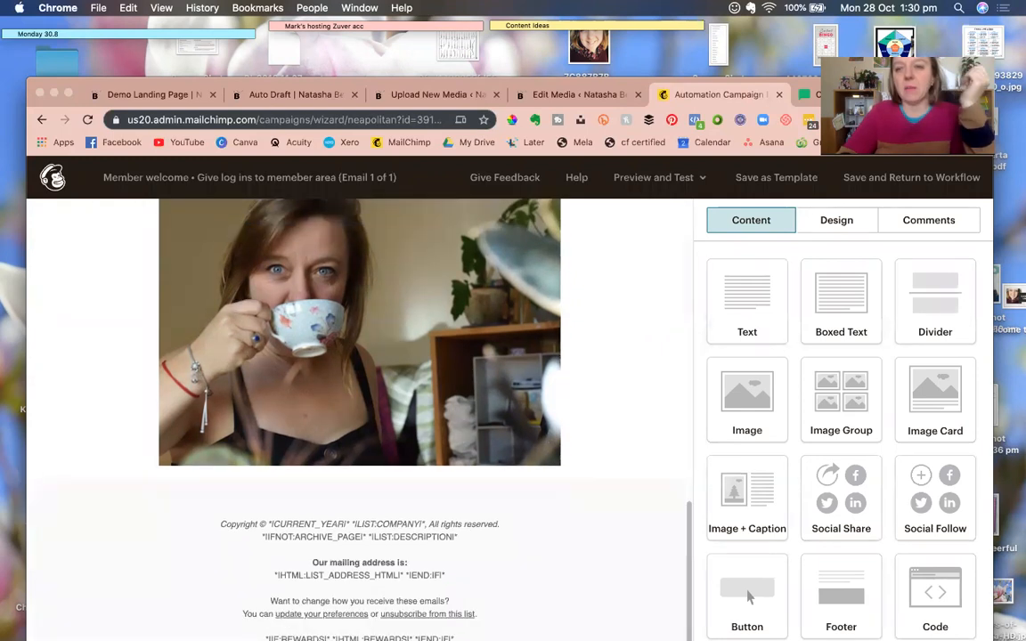
{"action": "left_click_drag", "start_coordinate": [967, 92], "coordinate": [959, 31]}
{"action": "left_click", "coordinate": [874, 622]}
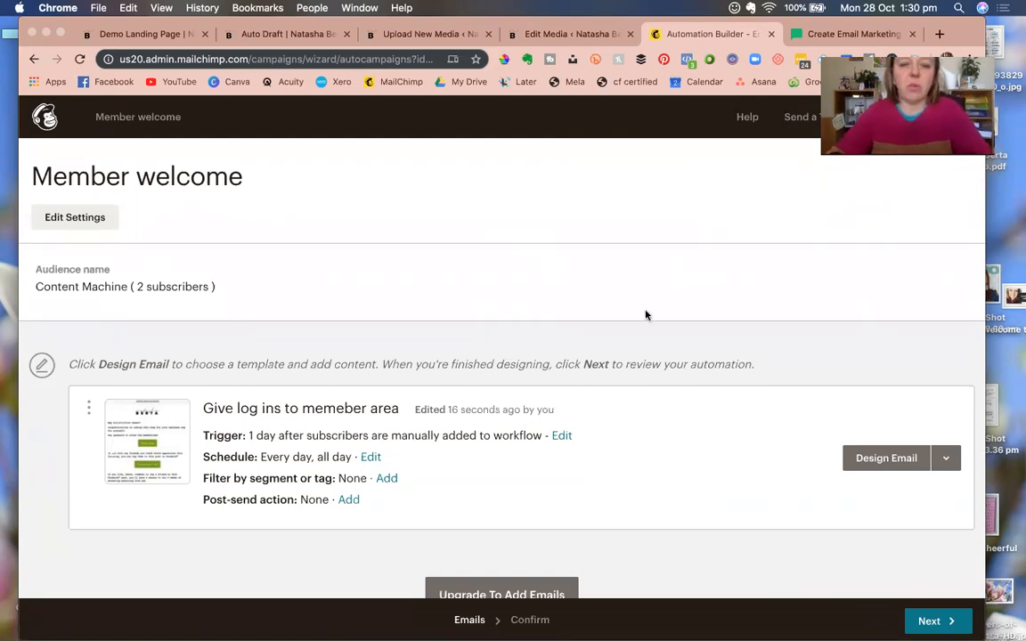
Set the welcome email to send immediately instead of after 1 day.
{"action": "scroll", "coordinate": [646, 317], "scroll_direction": "down", "scroll_amount": 2}
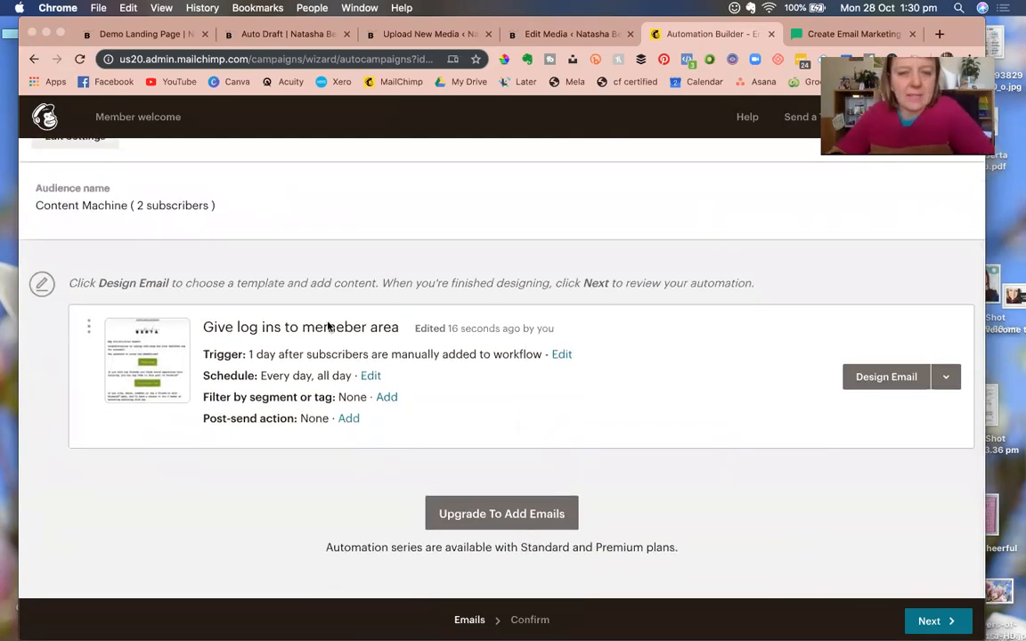
{"action": "scroll", "coordinate": [251, 277], "scroll_direction": "up", "scroll_amount": 2}
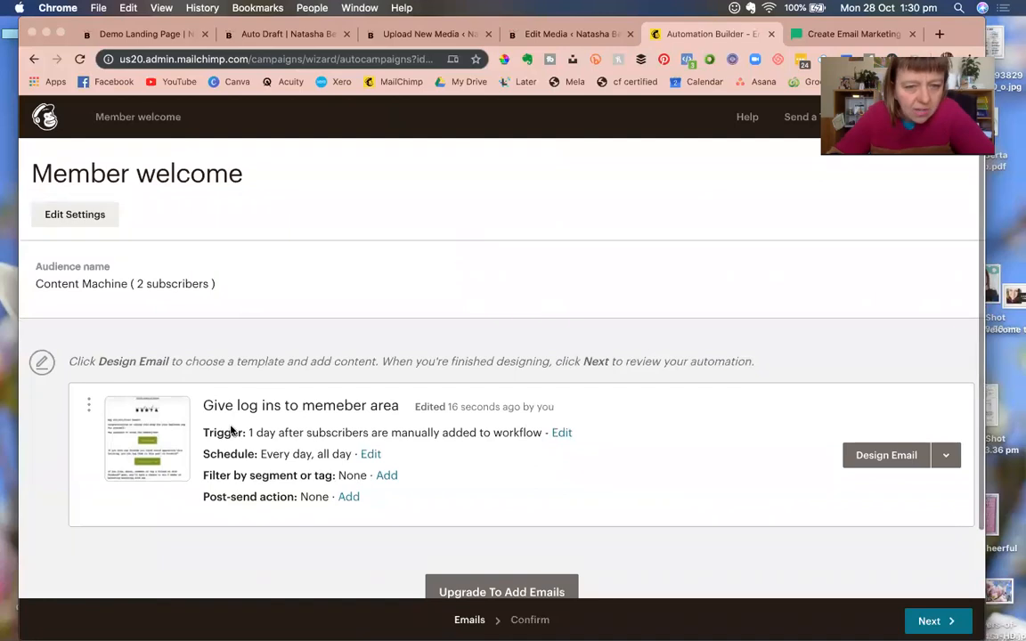
{"action": "left_click", "coordinate": [562, 432]}
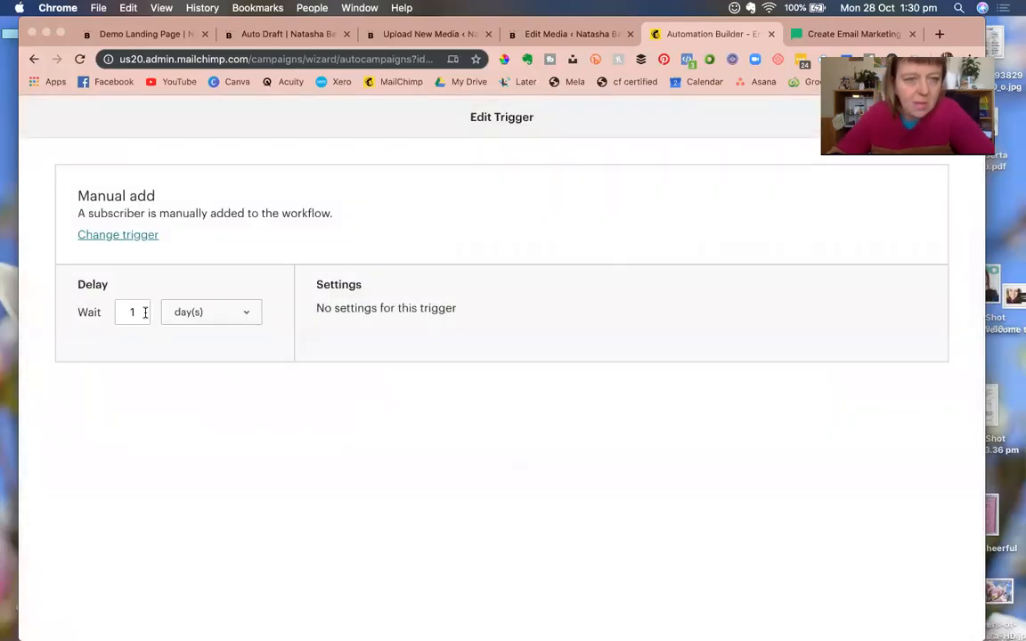
{"action": "left_click", "coordinate": [212, 318]}
{"action": "left_click", "coordinate": [211, 285]}
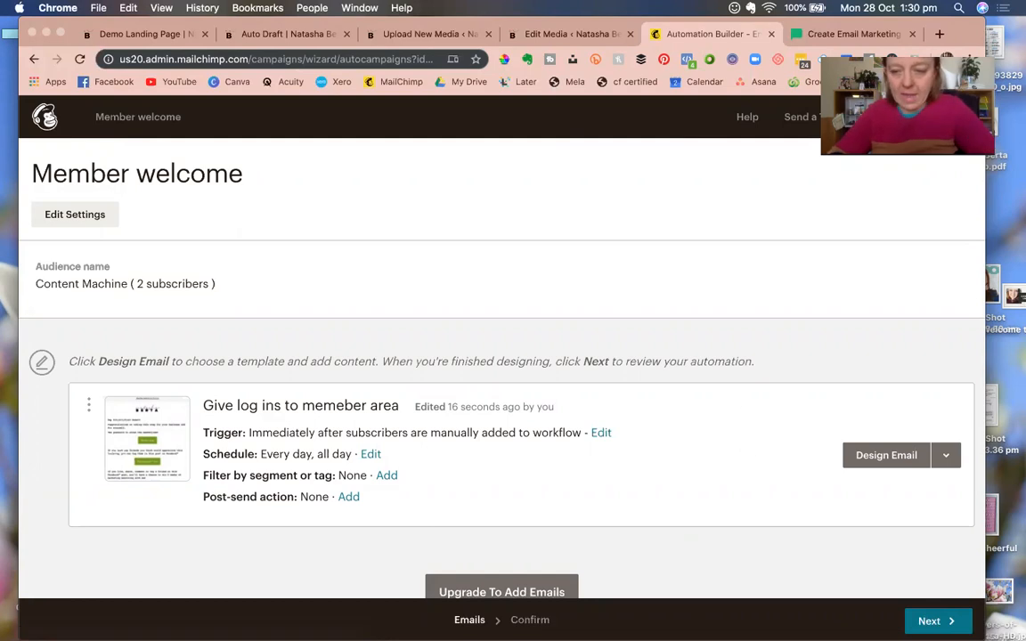
Continue to the workflow confirmation and check the Demo Landing Page's layout import.
{"action": "left_click", "coordinate": [927, 622]}
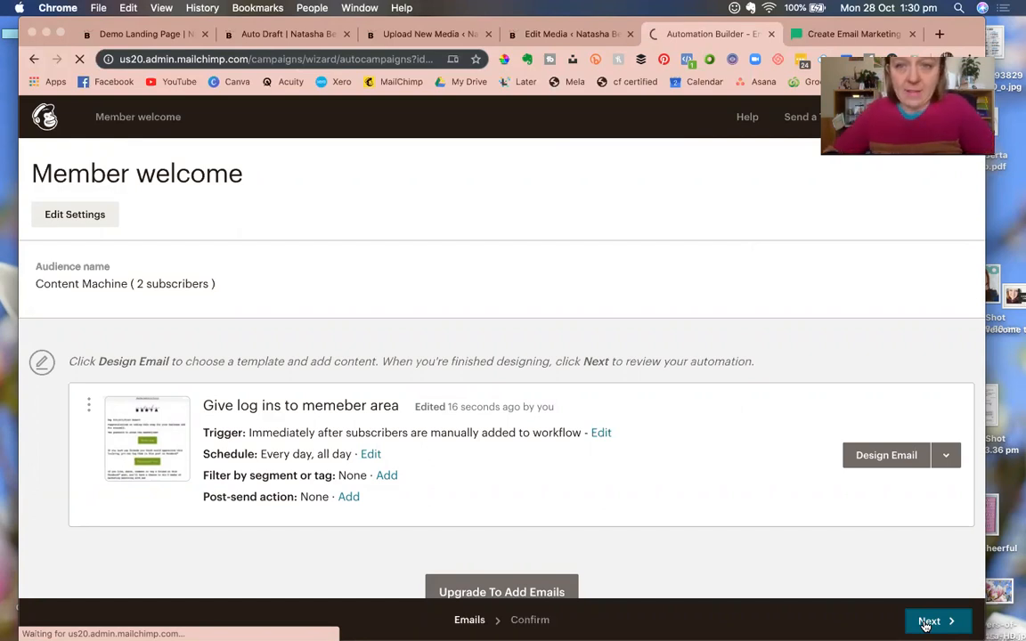
{"action": "left_click_drag", "start_coordinate": [955, 43], "coordinate": [954, 123]}
{"action": "left_click", "coordinate": [141, 120]}
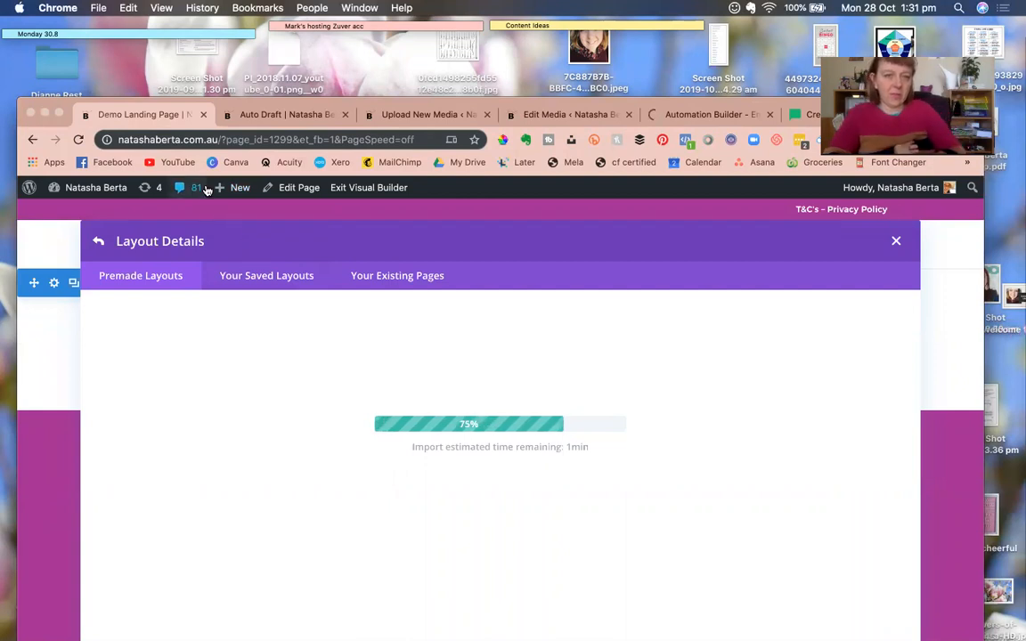
Switch to the Member Library draft and close the Demo Landing Page tab.
{"action": "left_click", "coordinate": [252, 116]}
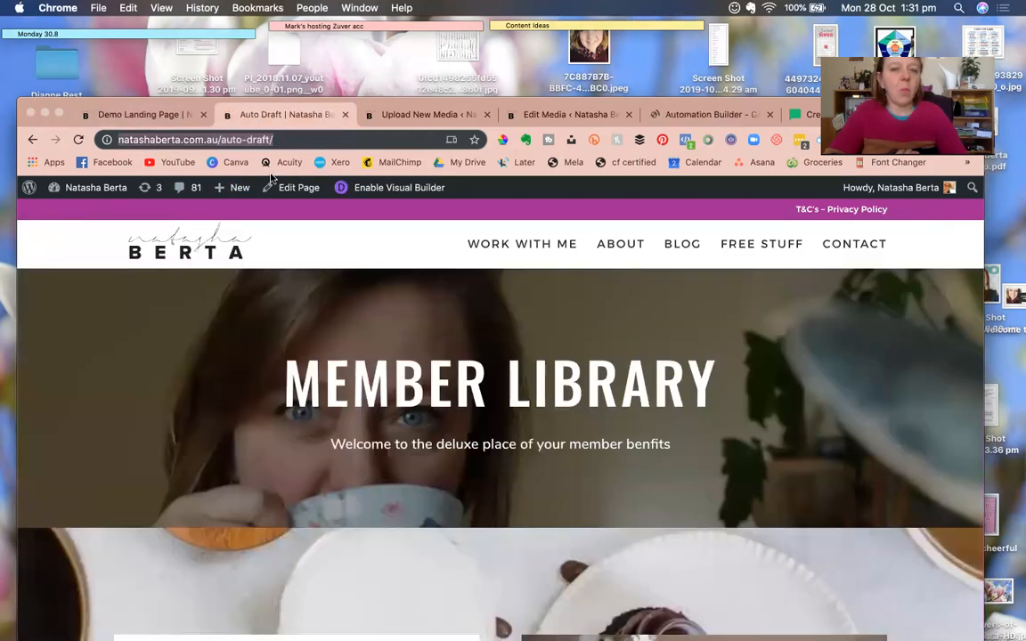
{"action": "scroll", "coordinate": [392, 418], "scroll_direction": "down", "scroll_amount": 8}
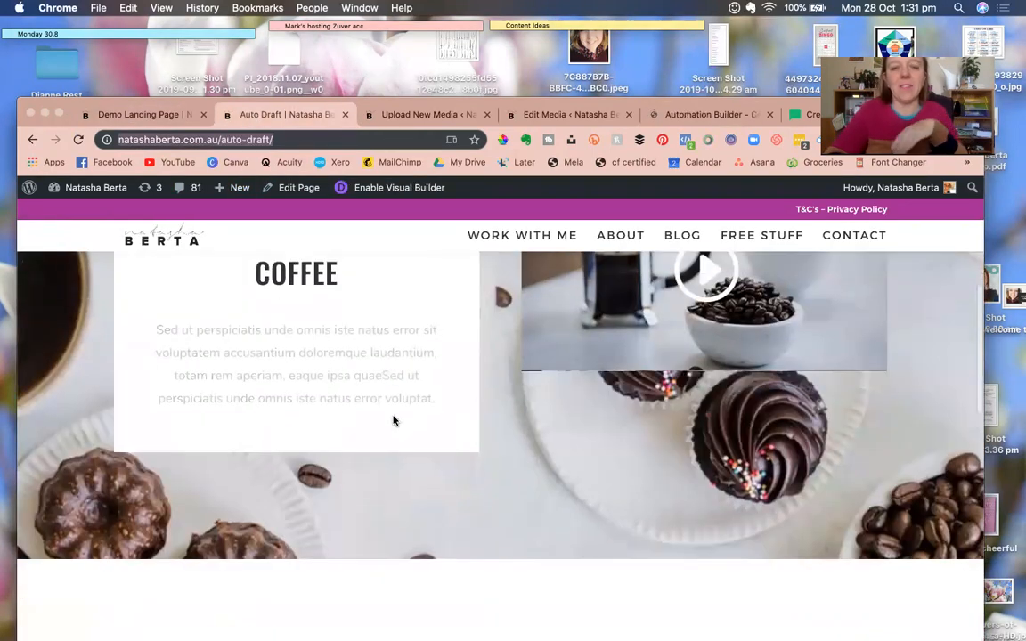
{"action": "left_click", "coordinate": [203, 115]}
{"action": "scroll", "coordinate": [294, 343], "scroll_direction": "up", "scroll_amount": 5}
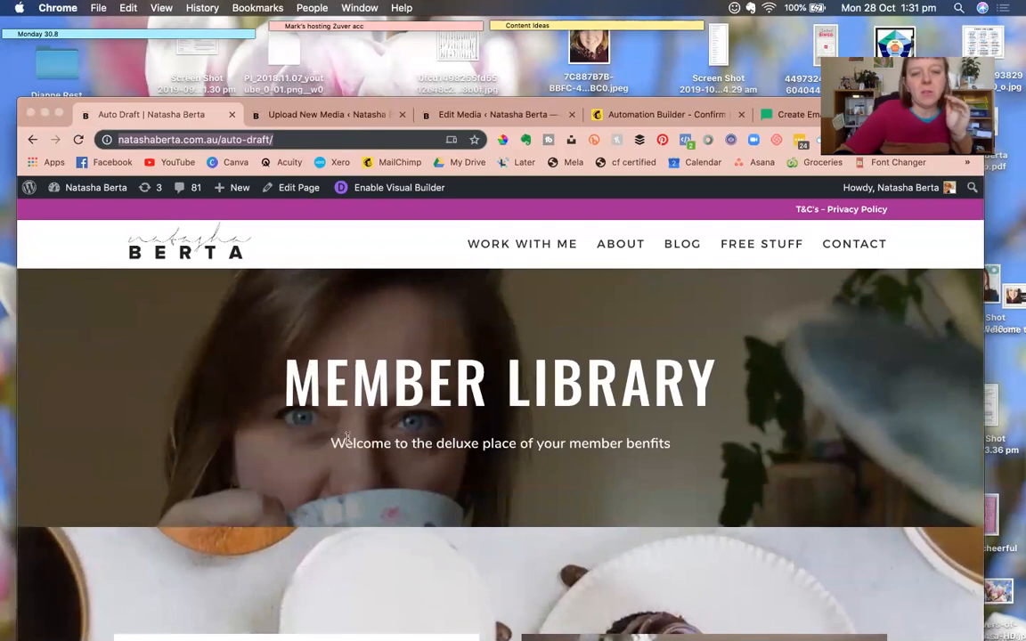
Enable the Visual Builder on the Member Library page, then return to Mailchimp's review.
{"action": "scroll", "coordinate": [346, 437], "scroll_direction": "down", "scroll_amount": 3}
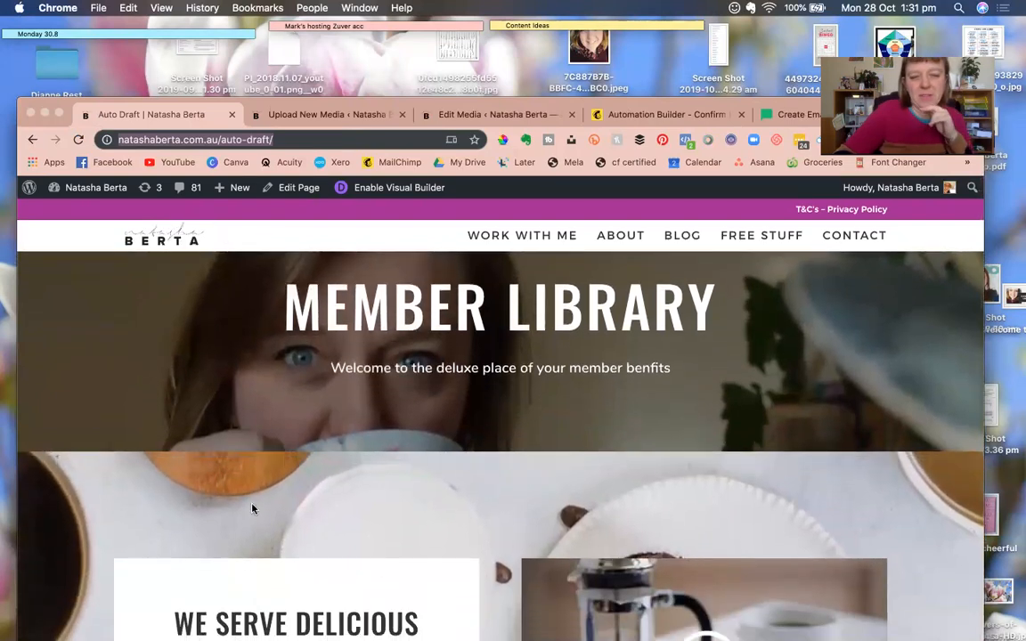
{"action": "scroll", "coordinate": [253, 509], "scroll_direction": "down", "scroll_amount": 2}
{"action": "left_click_drag", "start_coordinate": [528, 102], "coordinate": [528, 22]}
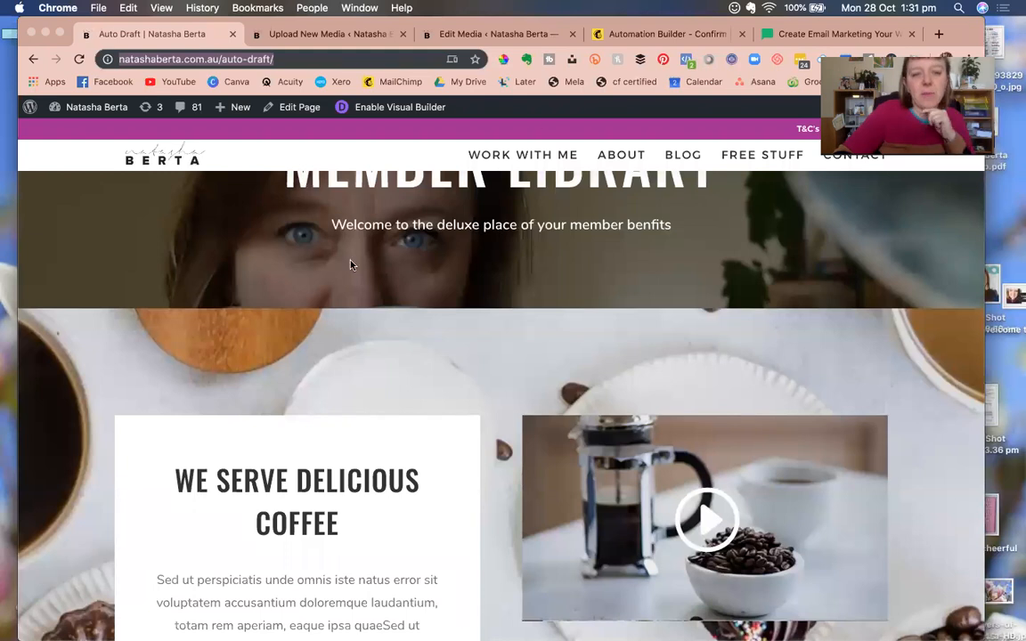
{"action": "scroll", "coordinate": [350, 264], "scroll_direction": "up", "scroll_amount": 3}
{"action": "left_click", "coordinate": [379, 108]}
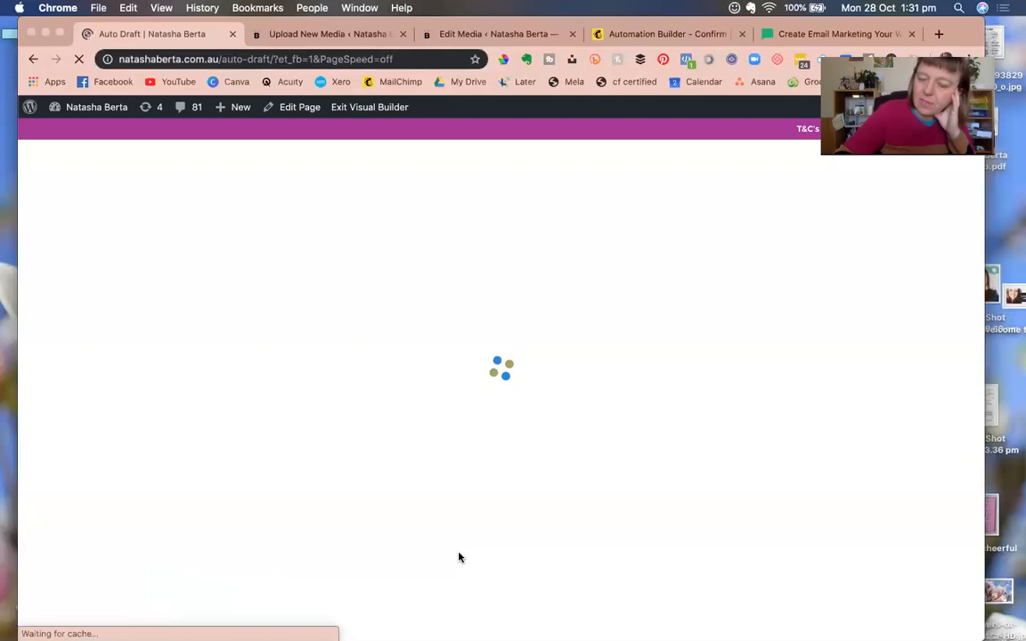
{"action": "left_click", "coordinate": [687, 34]}
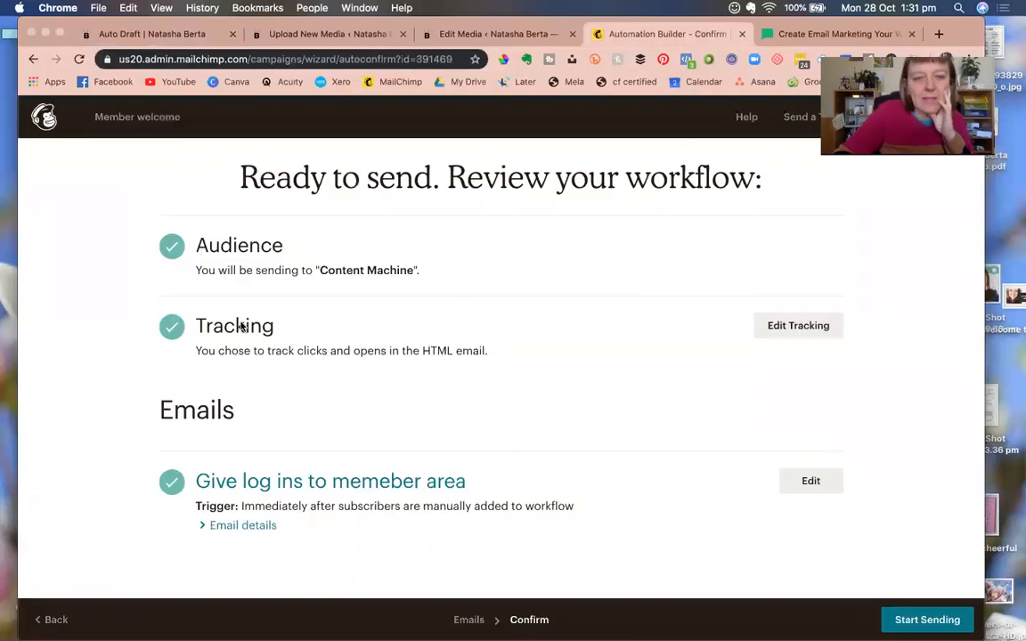
Start sending the Member welcome workflow and confirm starting the automation.
{"action": "left_click", "coordinate": [927, 620]}
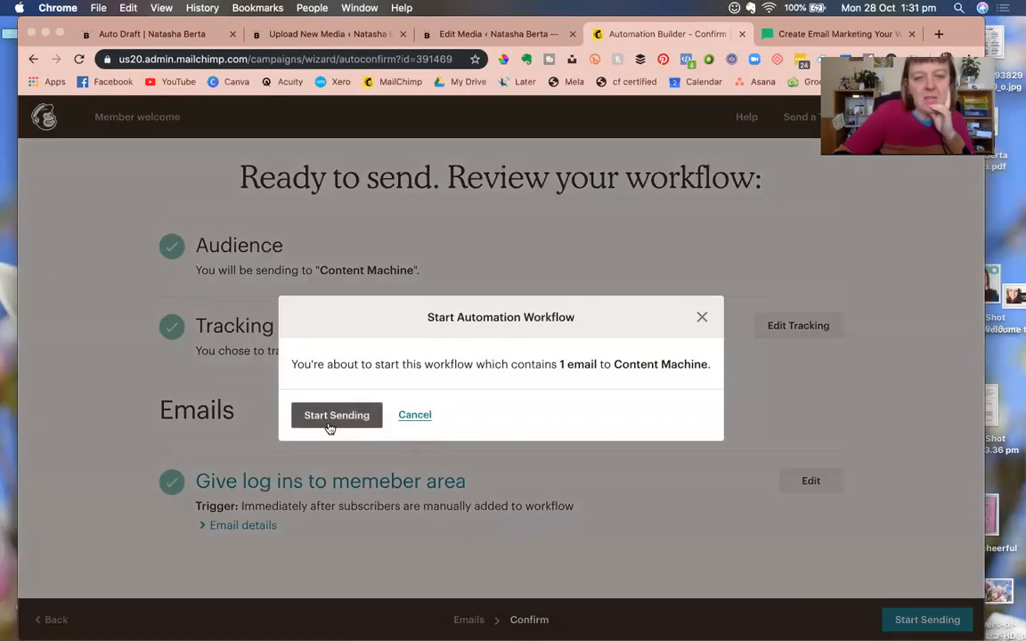
{"action": "left_click", "coordinate": [336, 415]}
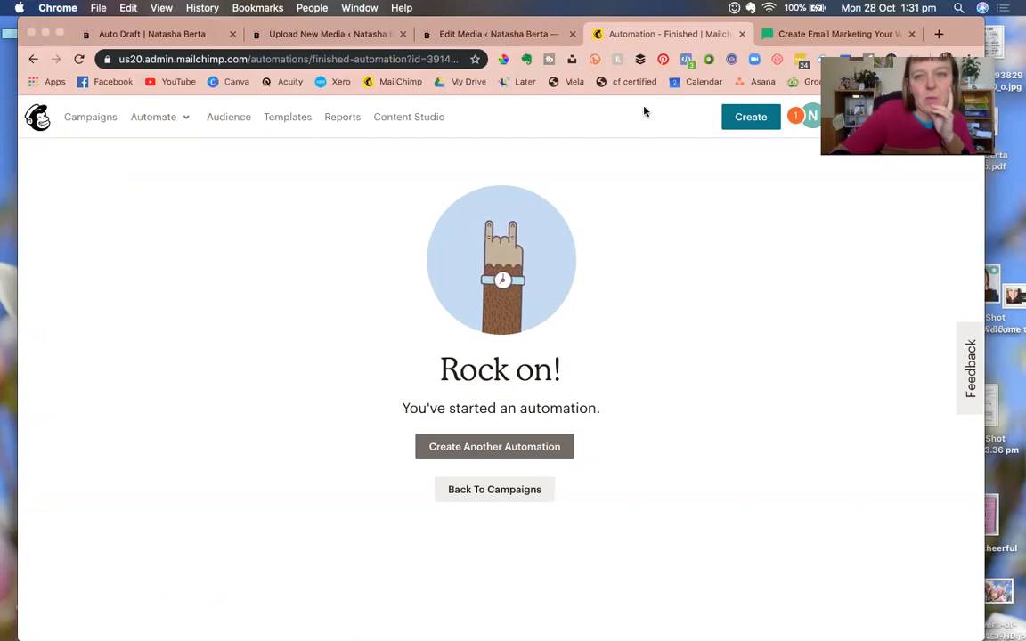
Close the Mailchimp, MailerLite, Edit Media and Upload New Media tabs.
{"action": "key", "text": "super+w"}
{"action": "key", "text": "super+w"}
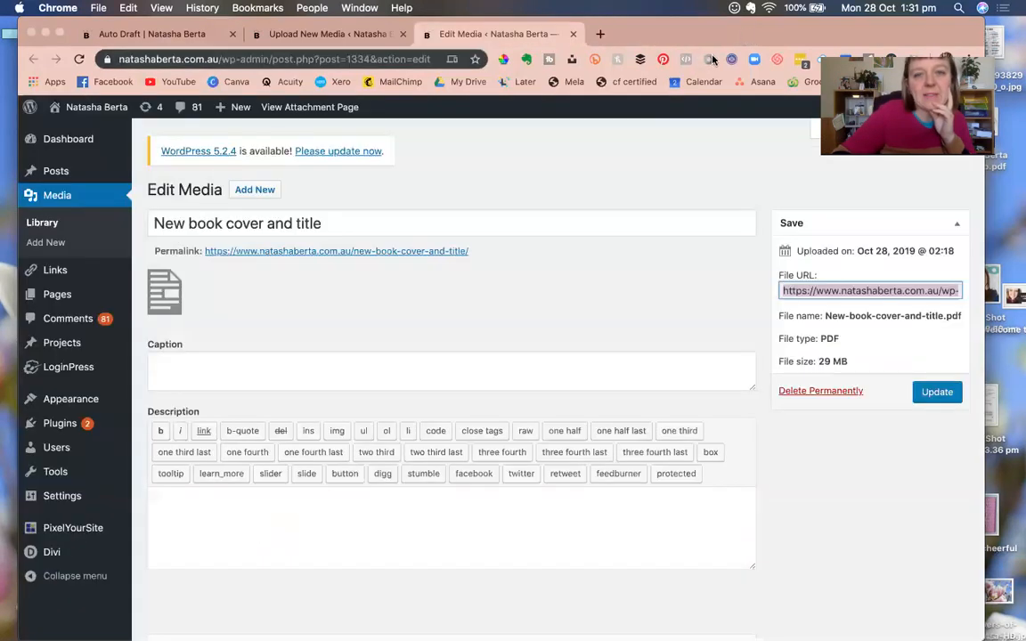
{"action": "left_click_drag", "start_coordinate": [672, 34], "coordinate": [692, 60]}
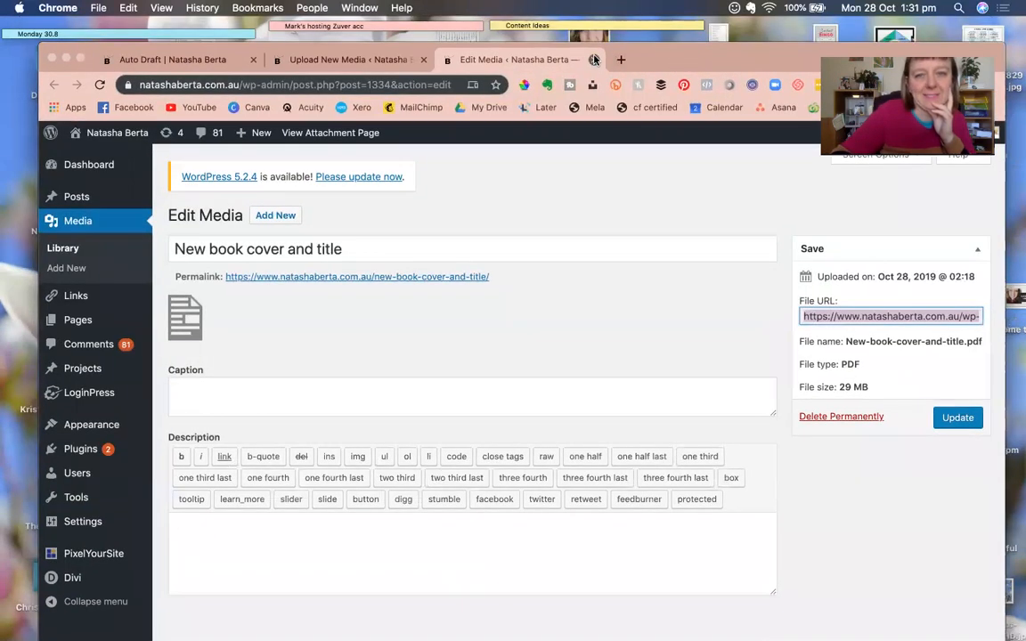
{"action": "left_click", "coordinate": [595, 59]}
{"action": "left_click_drag", "start_coordinate": [506, 69], "coordinate": [509, 134]}
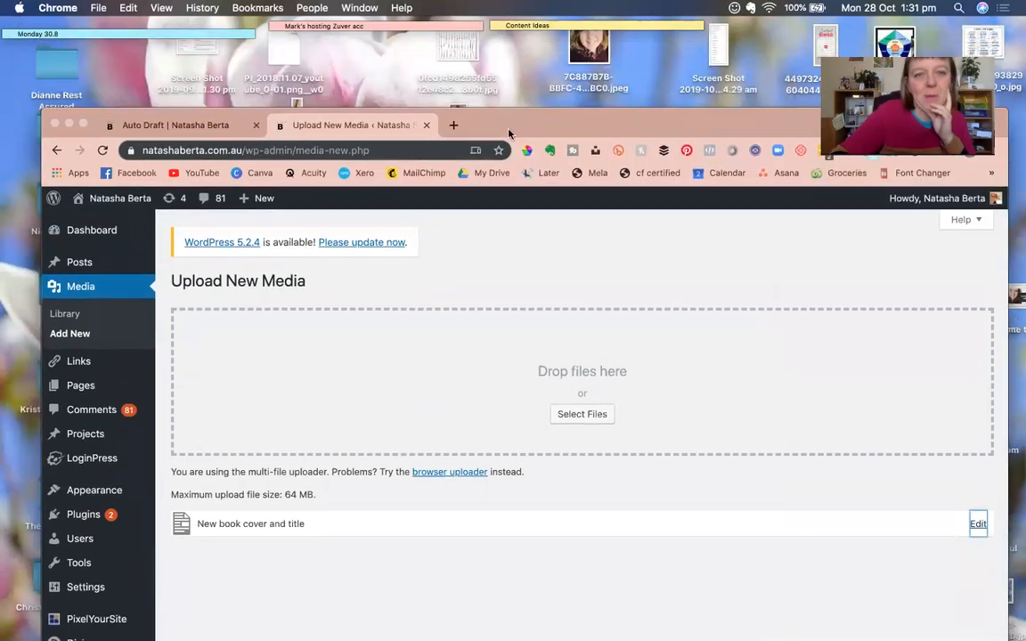
{"action": "left_click", "coordinate": [426, 126]}
{"action": "left_click_drag", "start_coordinate": [389, 125], "coordinate": [348, 57]}
Edit the MEMBER LIBRARY heading inline, placing the cursor at its start.
{"action": "double_click", "coordinate": [330, 323]}
{"action": "left_click", "coordinate": [331, 324]}
{"action": "key", "text": "Up"}
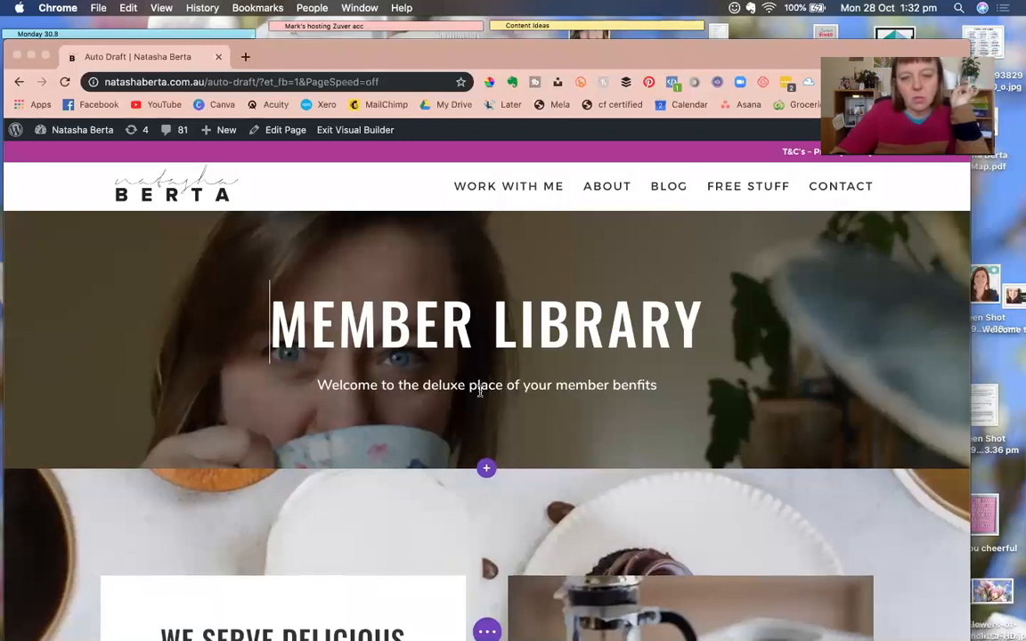
{"action": "scroll", "coordinate": [481, 399], "scroll_direction": "down", "scroll_amount": 5}
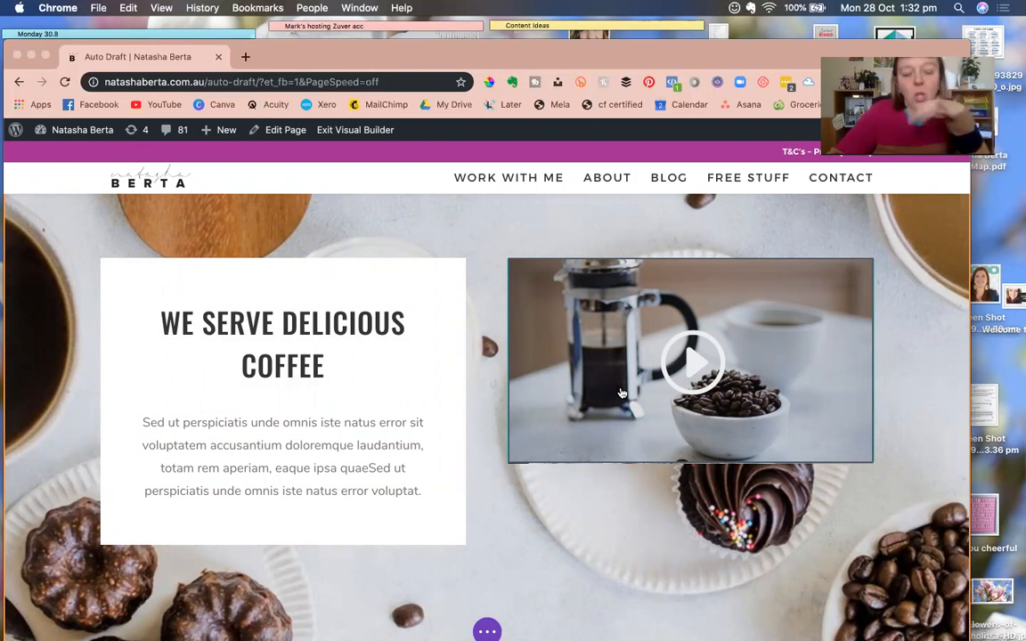
{"action": "scroll", "coordinate": [414, 517], "scroll_direction": "down", "scroll_amount": 5}
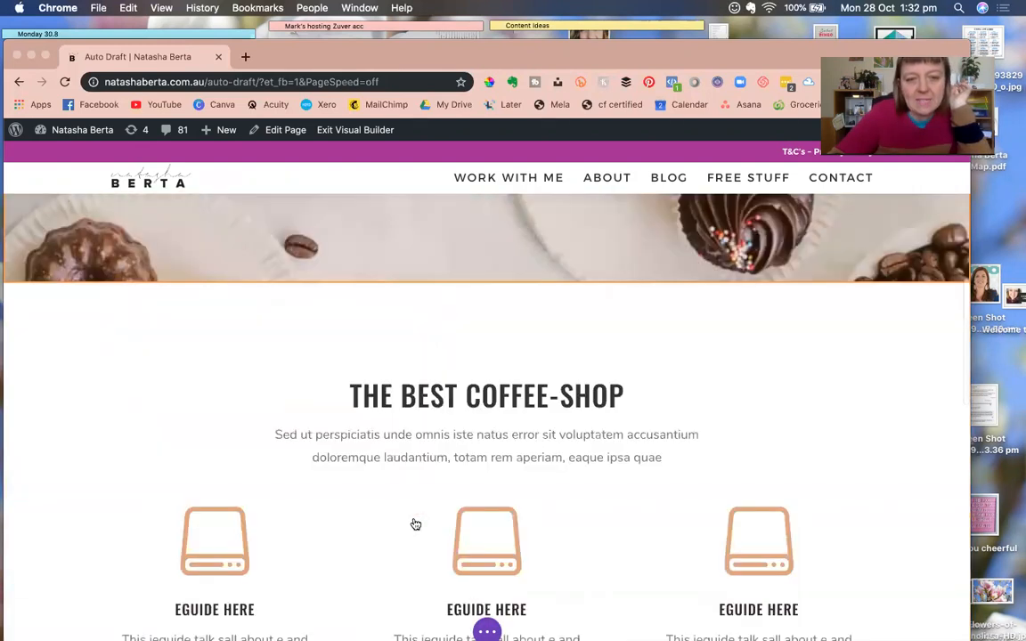
{"action": "scroll", "coordinate": [499, 451], "scroll_direction": "down", "scroll_amount": 2}
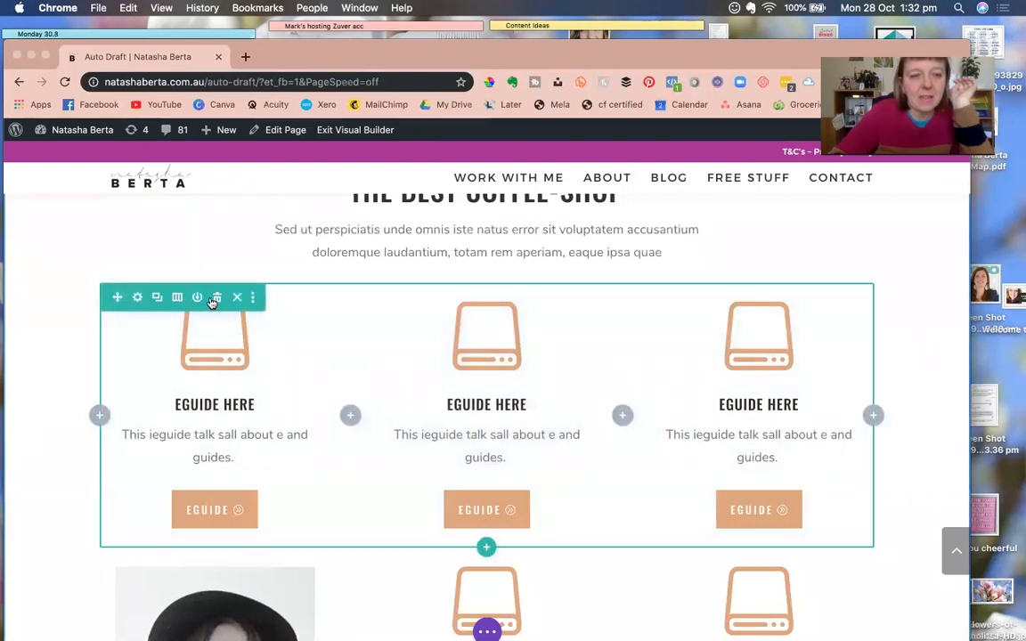
Delete the three-Eguide row and change the photo row to one full-width column.
{"action": "left_click", "coordinate": [218, 300]}
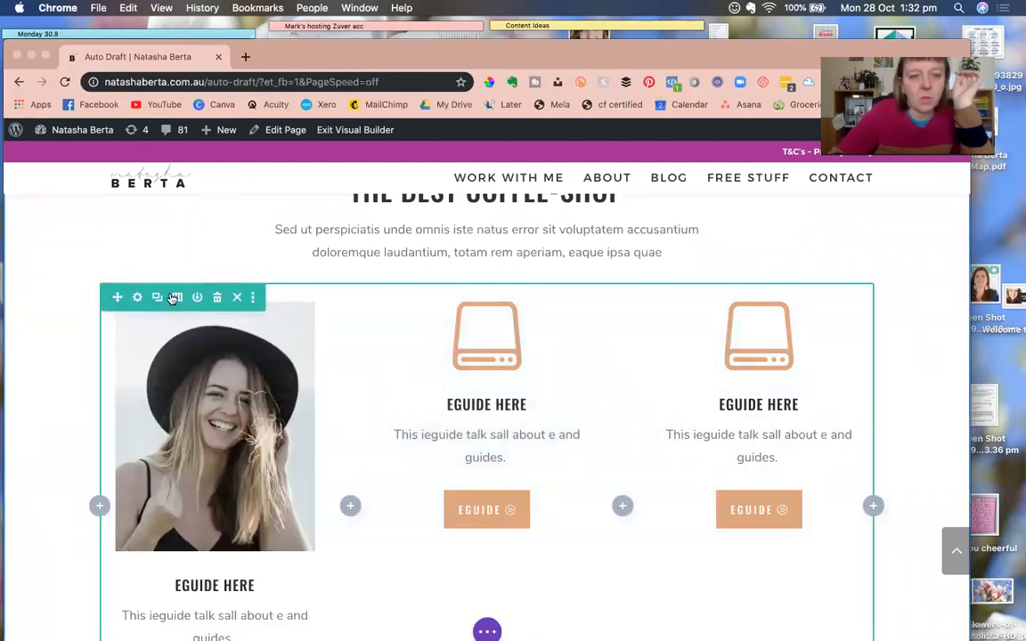
{"action": "left_click", "coordinate": [174, 298]}
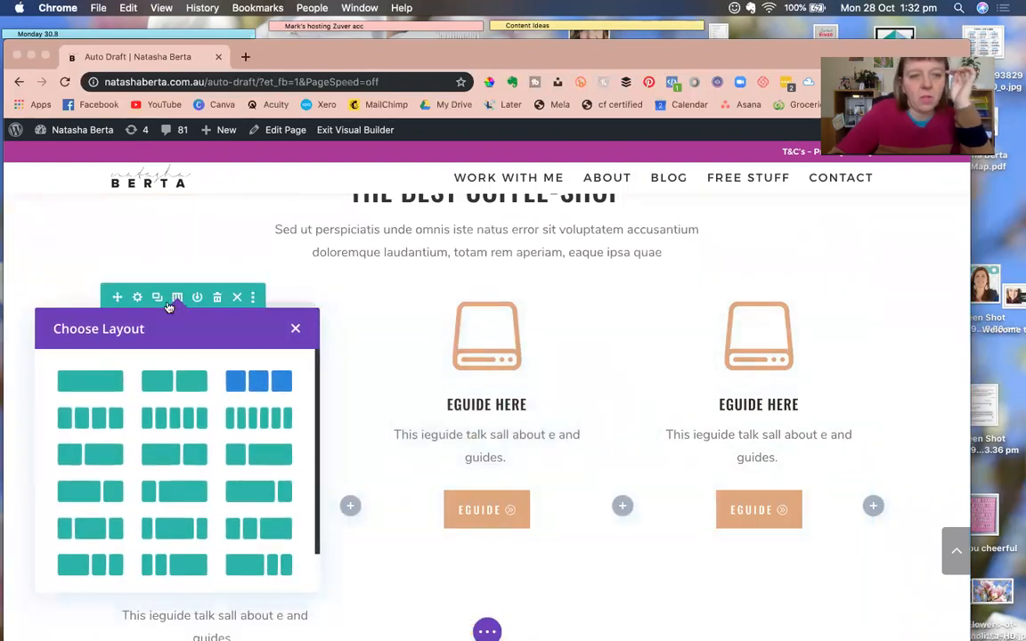
{"action": "left_click", "coordinate": [94, 381]}
{"action": "scroll", "coordinate": [455, 408], "scroll_direction": "down", "scroll_amount": 2}
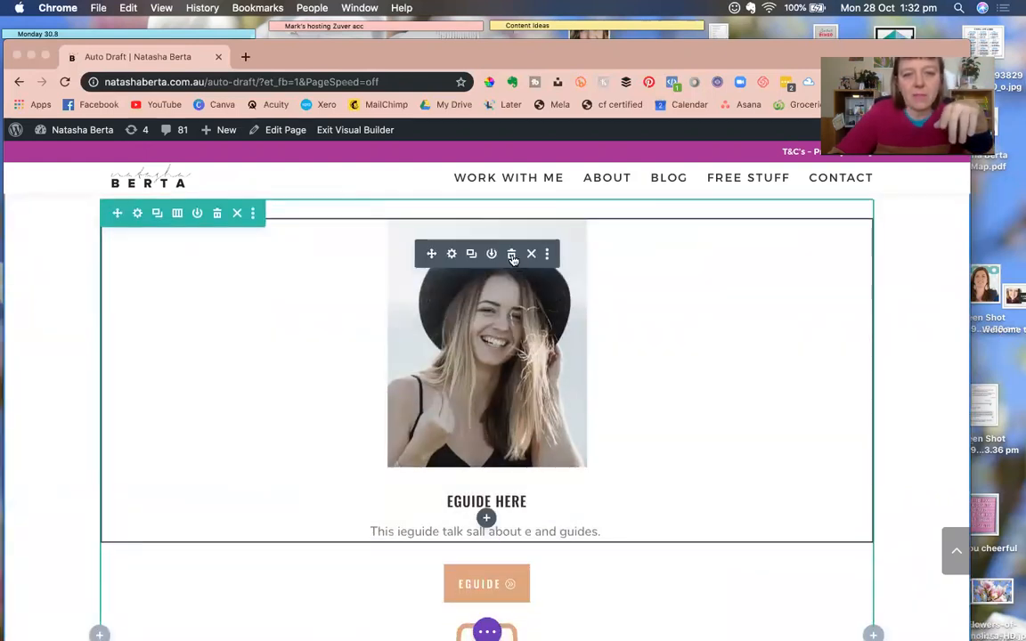
Delete all six Eguide modules, leaving the single-column row empty.
{"action": "left_click", "coordinate": [512, 256]}
{"action": "left_click", "coordinate": [512, 254]}
{"action": "left_click", "coordinate": [512, 254]}
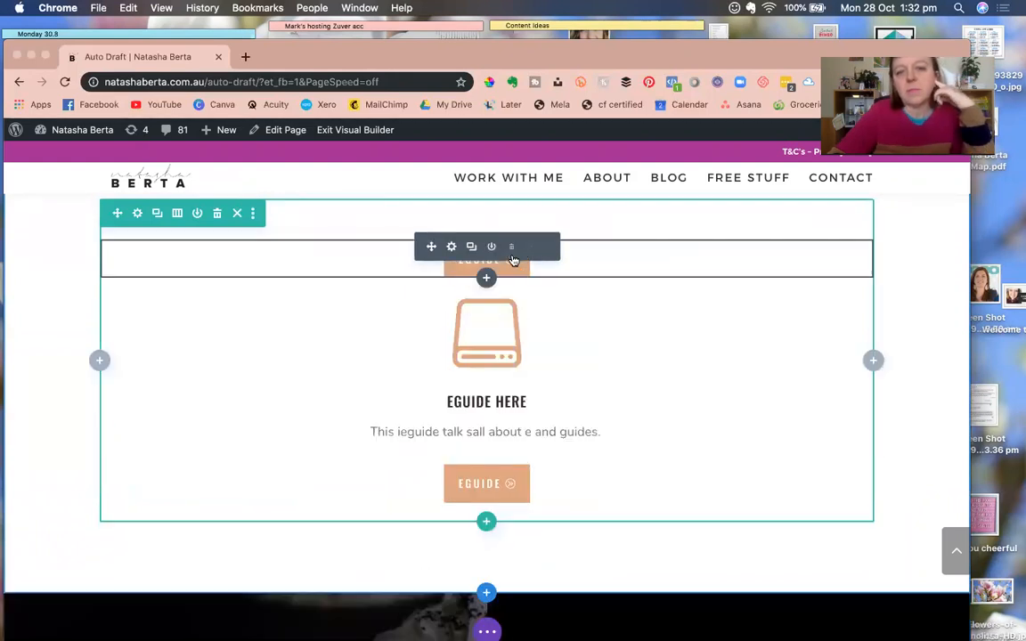
{"action": "left_click", "coordinate": [513, 256]}
{"action": "left_click", "coordinate": [512, 256]}
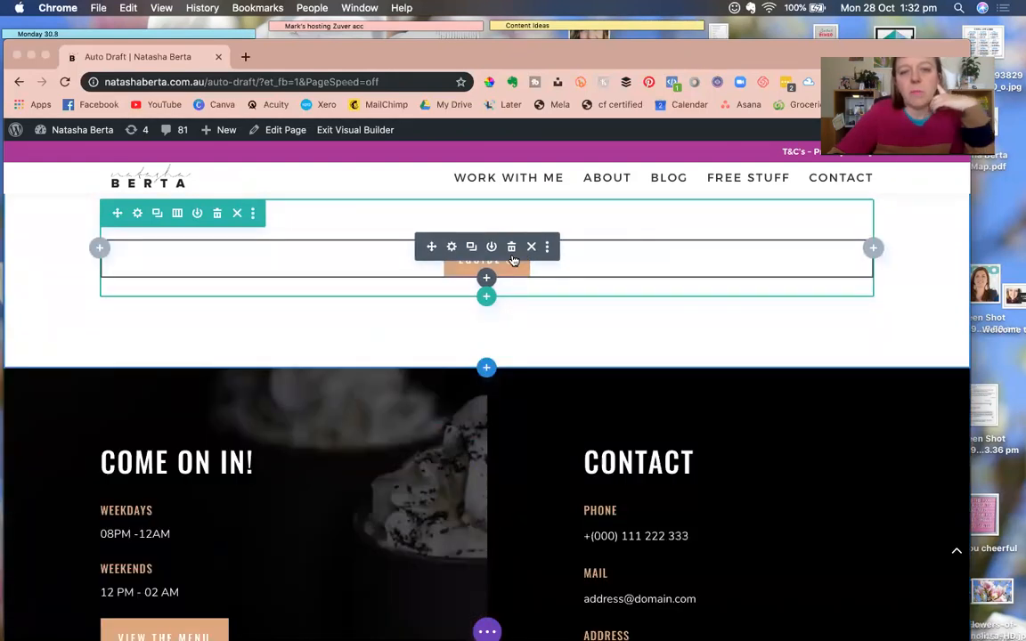
{"action": "left_click", "coordinate": [511, 250]}
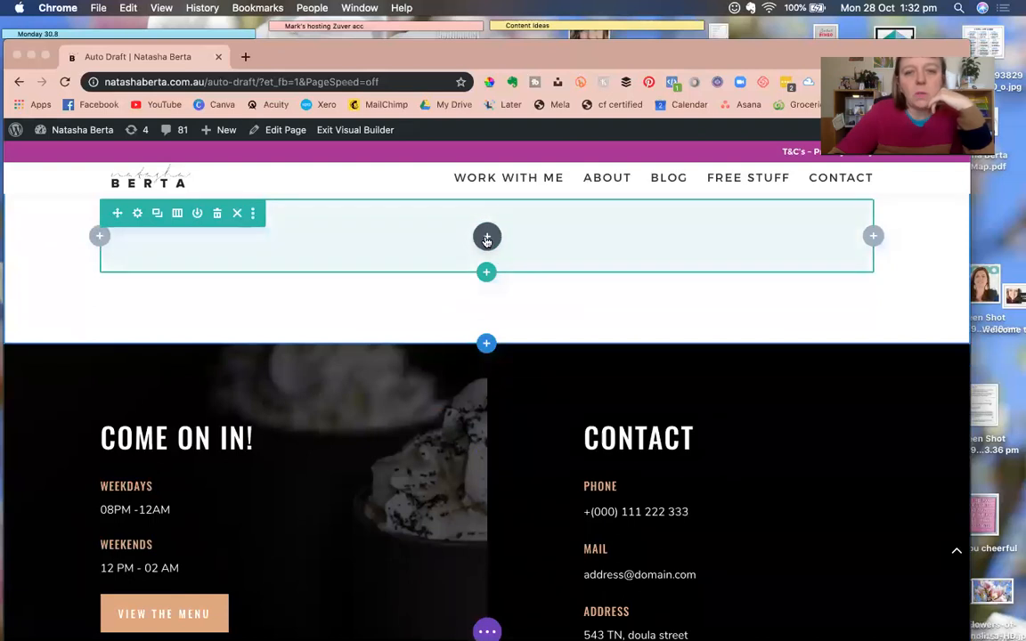
{"action": "left_click", "coordinate": [486, 237]}
Insert an Email Optin module into the empty row.
{"action": "type", "text": "emai"}
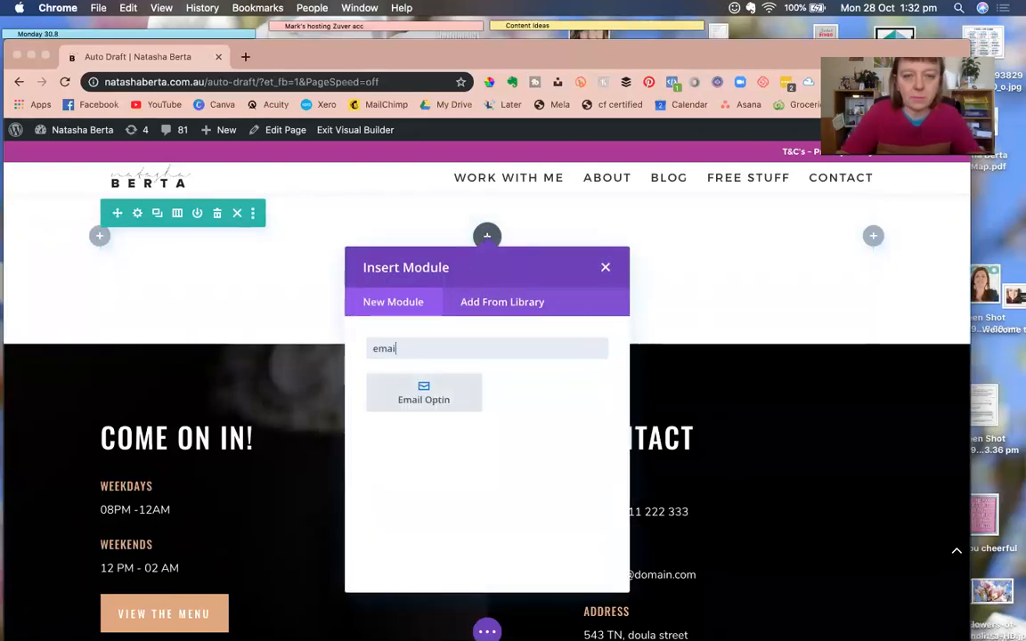
{"action": "left_click", "coordinate": [424, 399]}
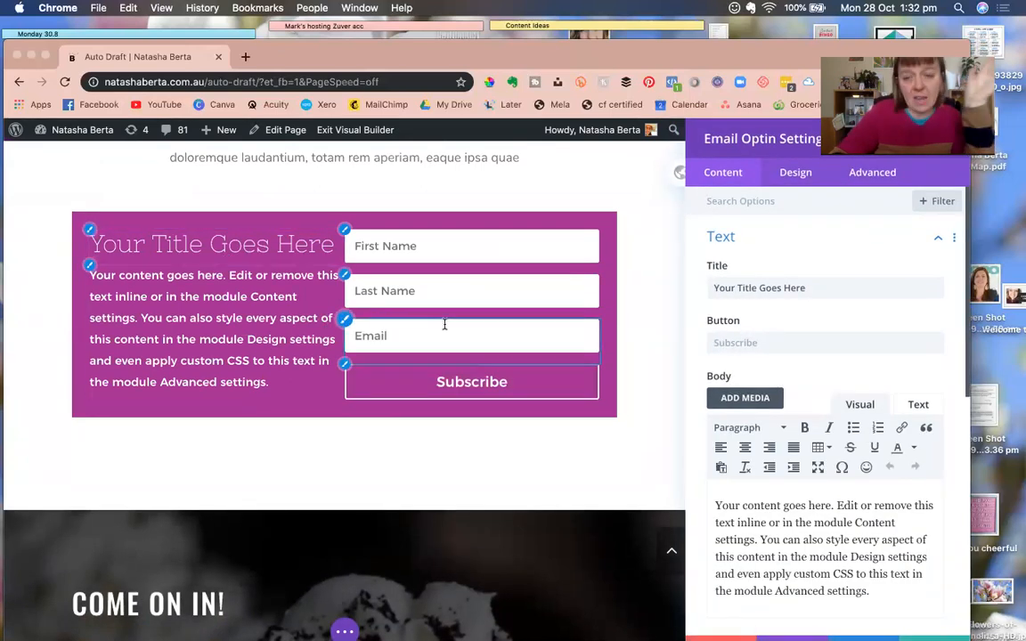
{"action": "scroll", "coordinate": [396, 318], "scroll_direction": "up", "scroll_amount": 3}
{"action": "scroll", "coordinate": [397, 318], "scroll_direction": "down", "scroll_amount": 4}
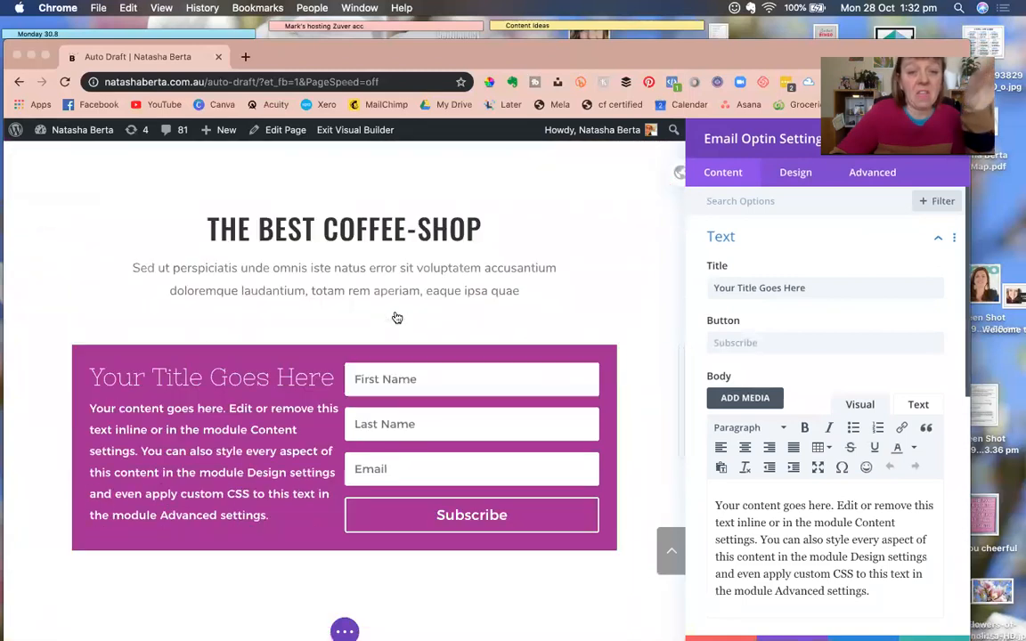
{"action": "scroll", "coordinate": [397, 318], "scroll_direction": "down", "scroll_amount": 1}
Give the optin form a drop shadow from its Box Shadow design settings.
{"action": "left_click", "coordinate": [796, 174]}
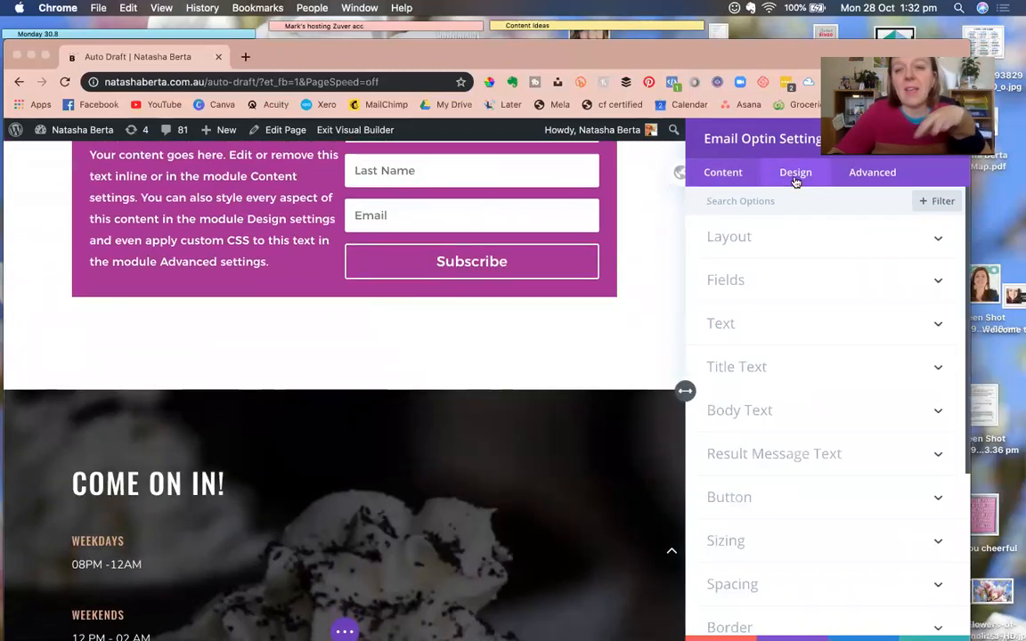
{"action": "scroll", "coordinate": [757, 348], "scroll_direction": "down", "scroll_amount": 5}
{"action": "scroll", "coordinate": [756, 350], "scroll_direction": "up", "scroll_amount": 5}
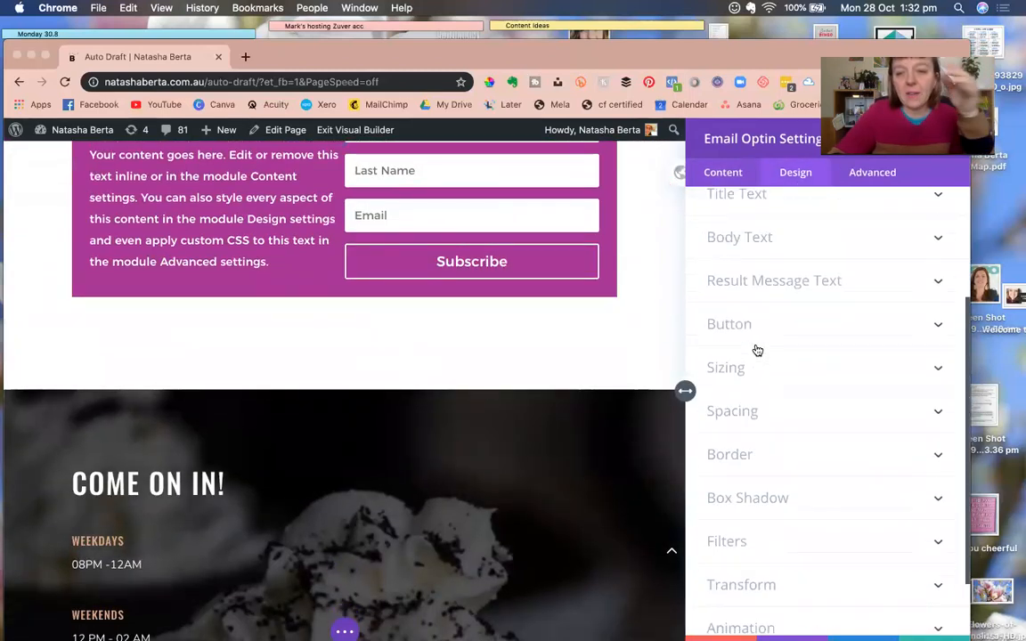
{"action": "scroll", "coordinate": [758, 366], "scroll_direction": "down", "scroll_amount": 2}
{"action": "scroll", "coordinate": [762, 449], "scroll_direction": "down", "scroll_amount": 3}
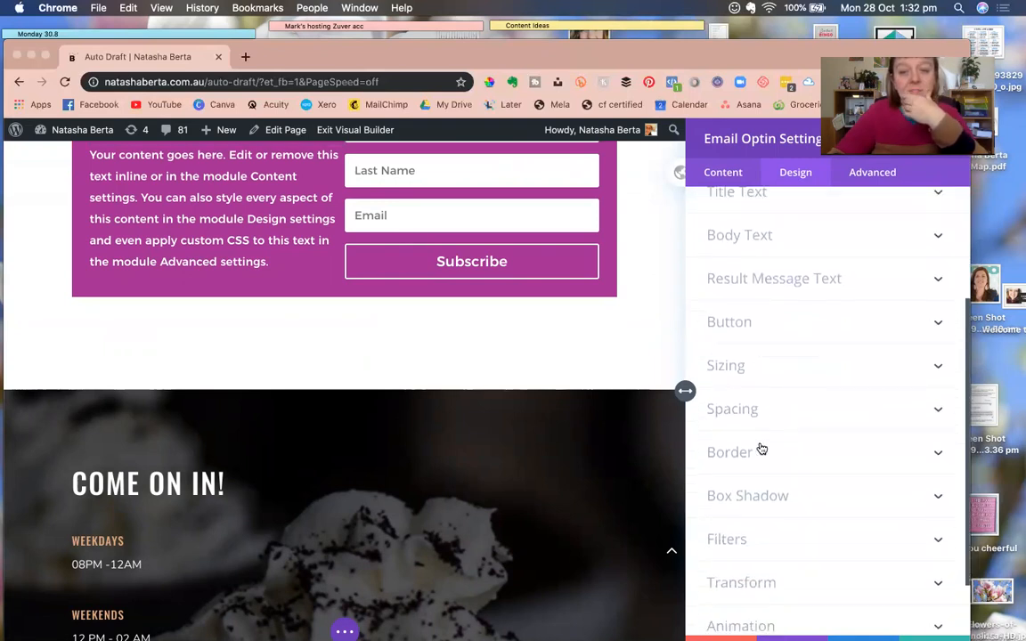
{"action": "left_click", "coordinate": [758, 481]}
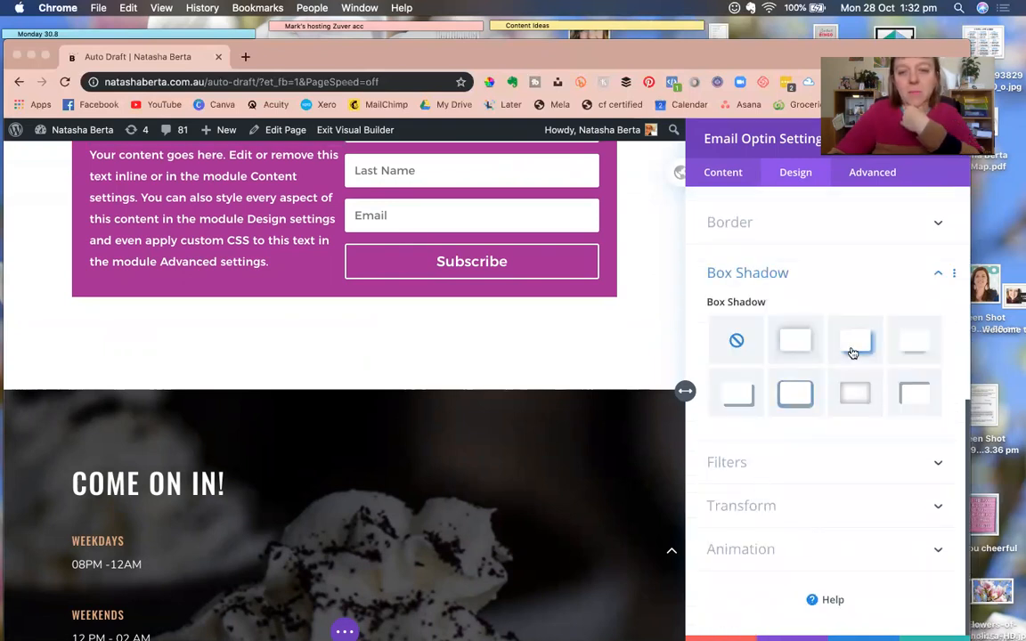
{"action": "left_click", "coordinate": [852, 349]}
{"action": "scroll", "coordinate": [745, 370], "scroll_direction": "up", "scroll_amount": 6}
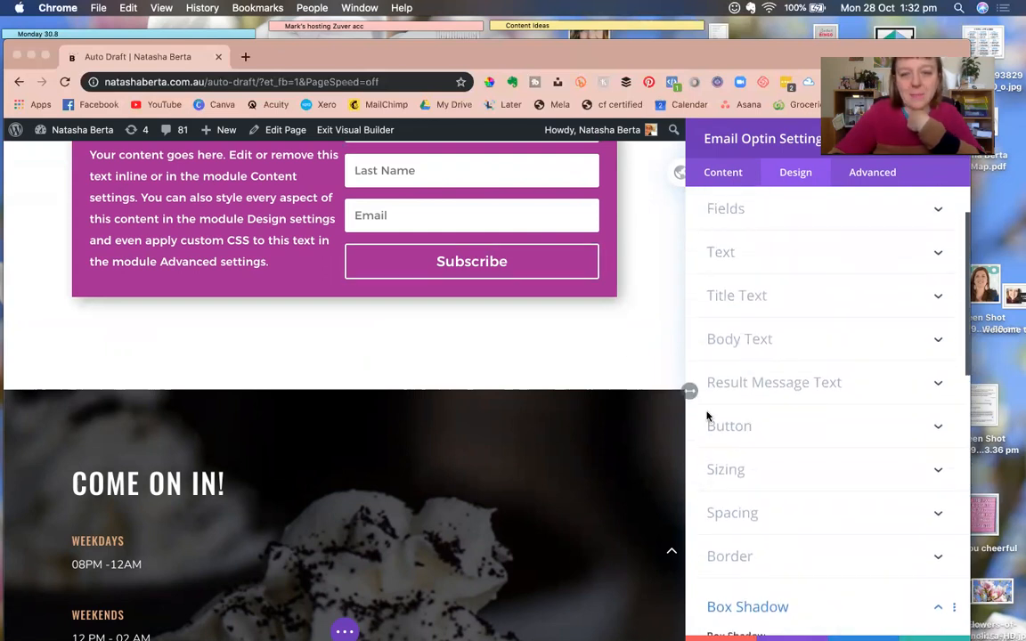
Custom-style the Subscribe button: uppercase text, » double-arrow icon always shown, not only on hover.
{"action": "left_click", "coordinate": [733, 431]}
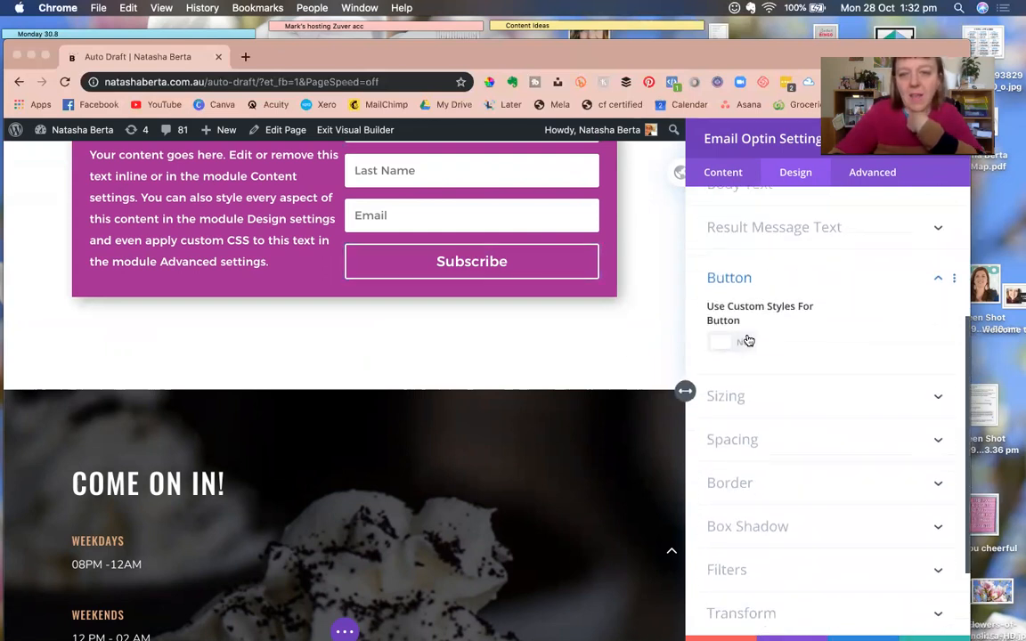
{"action": "left_click", "coordinate": [744, 342]}
{"action": "scroll", "coordinate": [736, 443], "scroll_direction": "down", "scroll_amount": 10}
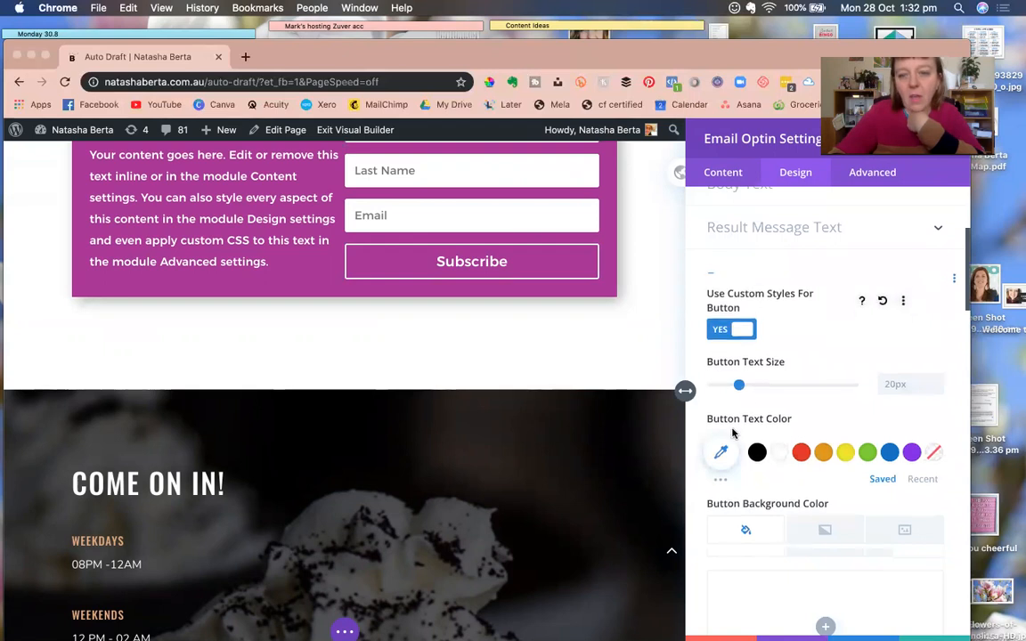
{"action": "scroll", "coordinate": [733, 433], "scroll_direction": "down", "scroll_amount": 5}
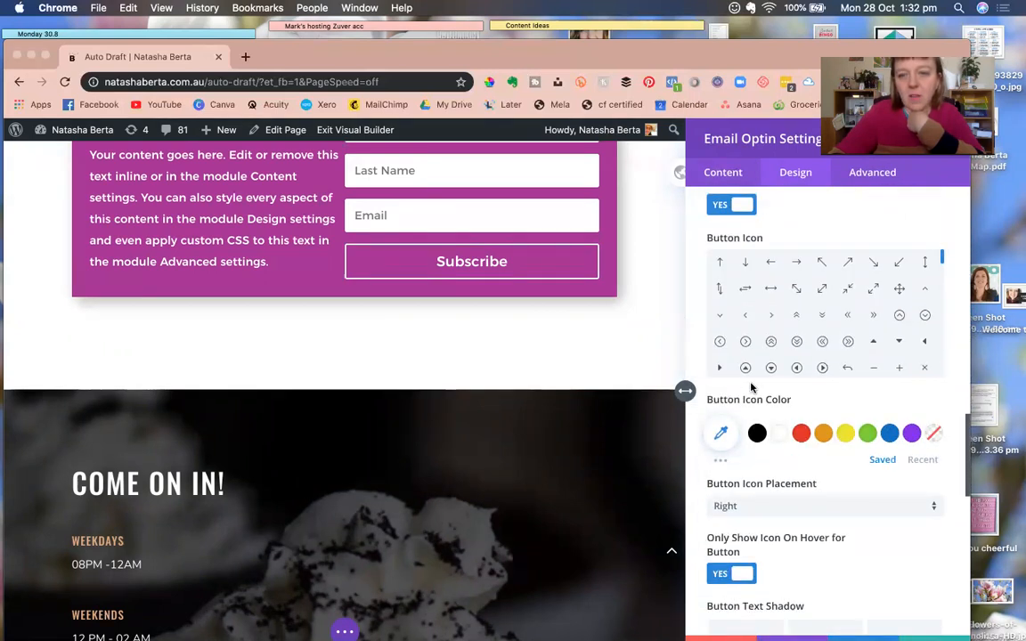
{"action": "scroll", "coordinate": [764, 271], "scroll_direction": "up", "scroll_amount": 1}
{"action": "left_click", "coordinate": [764, 271]}
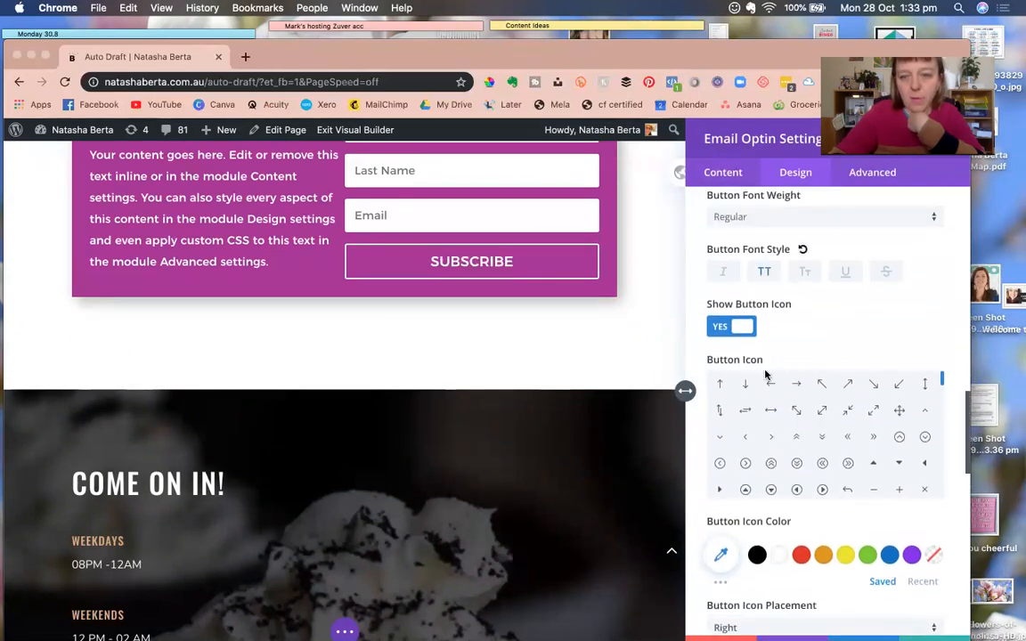
{"action": "left_click", "coordinate": [847, 464]}
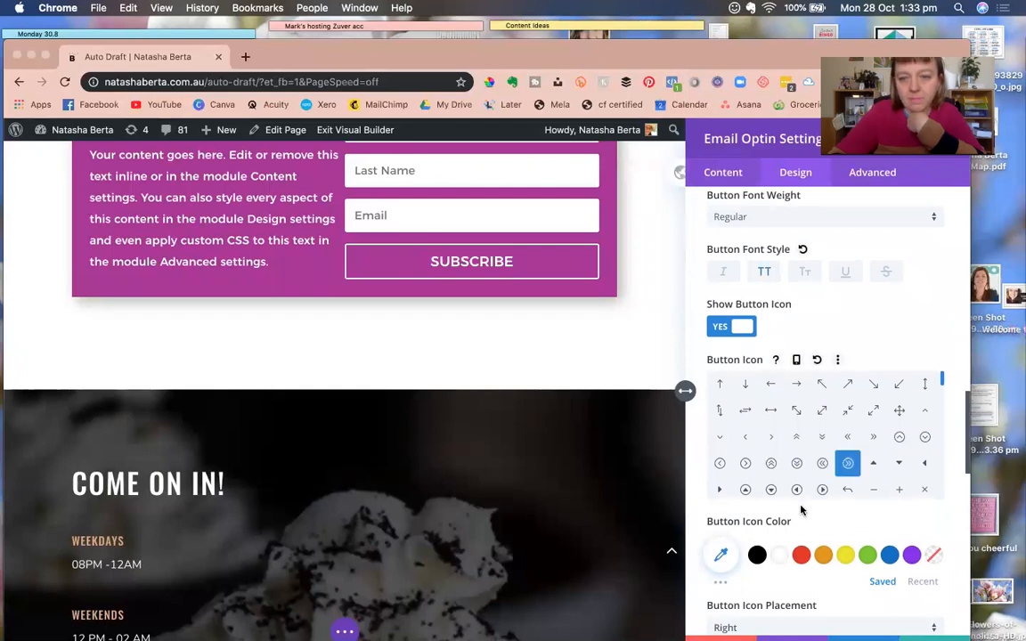
{"action": "scroll", "coordinate": [775, 516], "scroll_direction": "down", "scroll_amount": 3}
{"action": "left_click", "coordinate": [721, 542]}
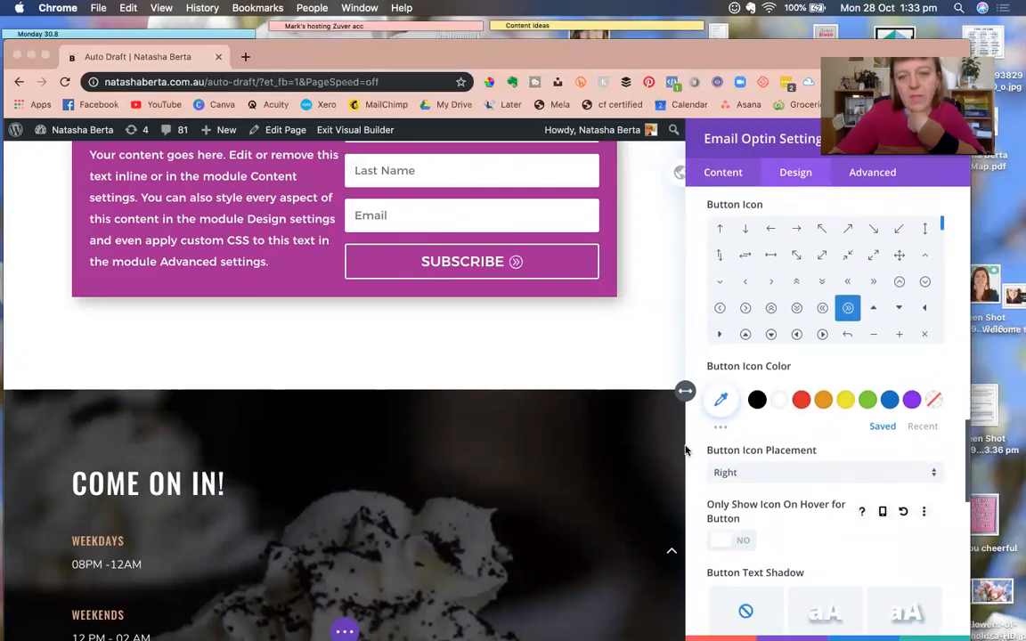
{"action": "scroll", "coordinate": [627, 367], "scroll_direction": "up", "scroll_amount": 5}
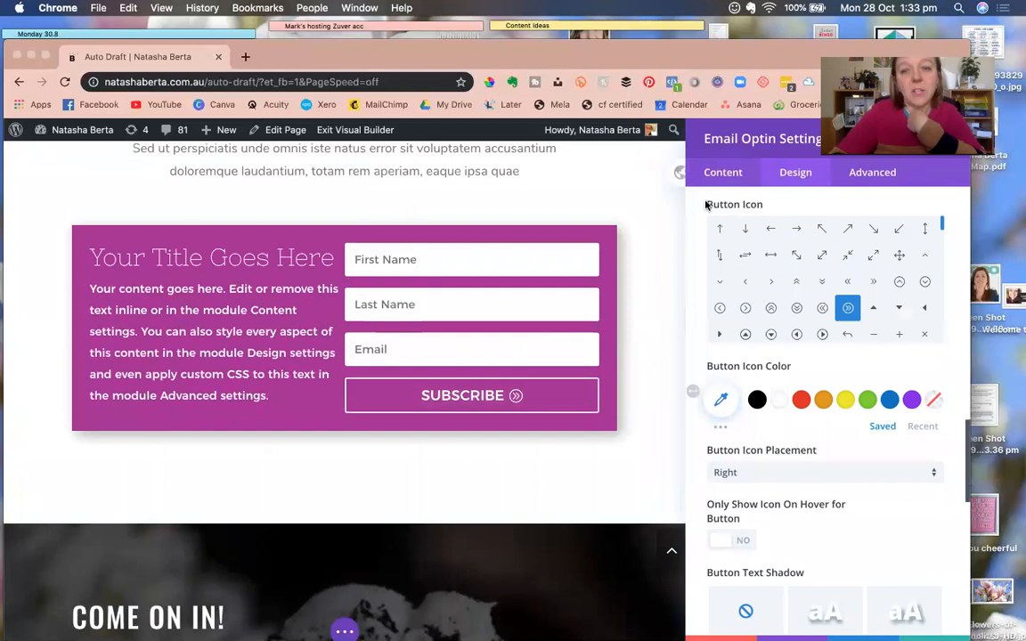
{"action": "left_click", "coordinate": [723, 172]}
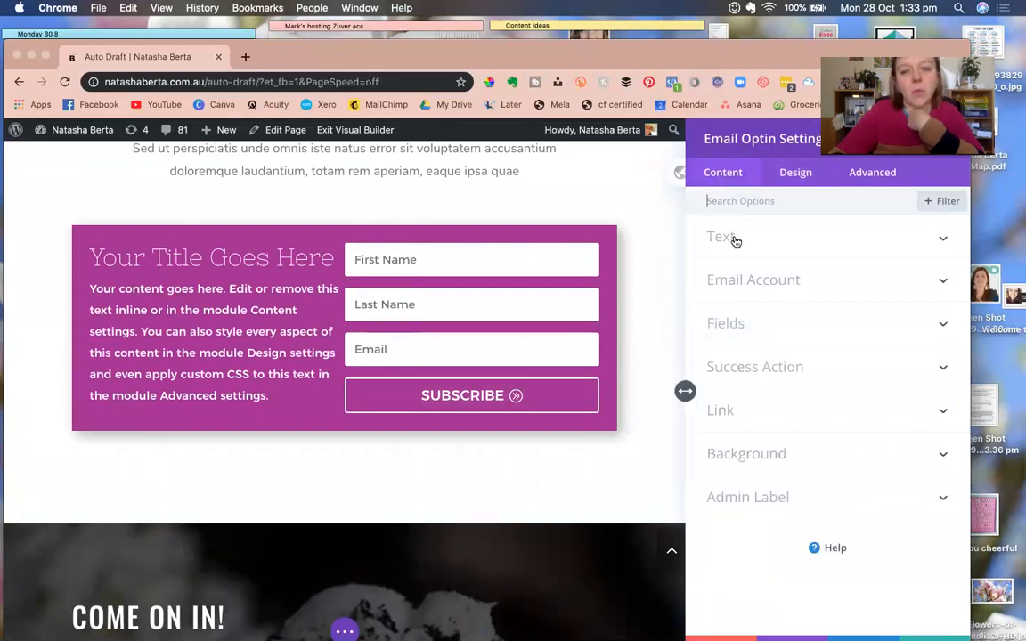
Delete the optin's placeholder title and body text.
{"action": "left_click", "coordinate": [736, 241]}
{"action": "triple_click", "coordinate": [718, 286]}
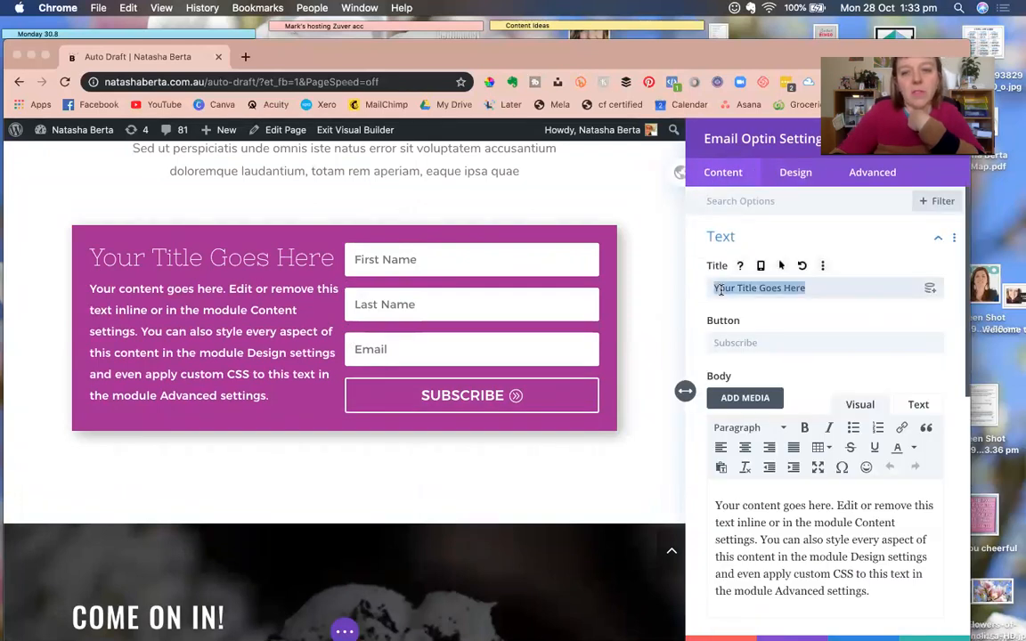
{"action": "key", "text": "BackSpace"}
{"action": "triple_click", "coordinate": [728, 520]}
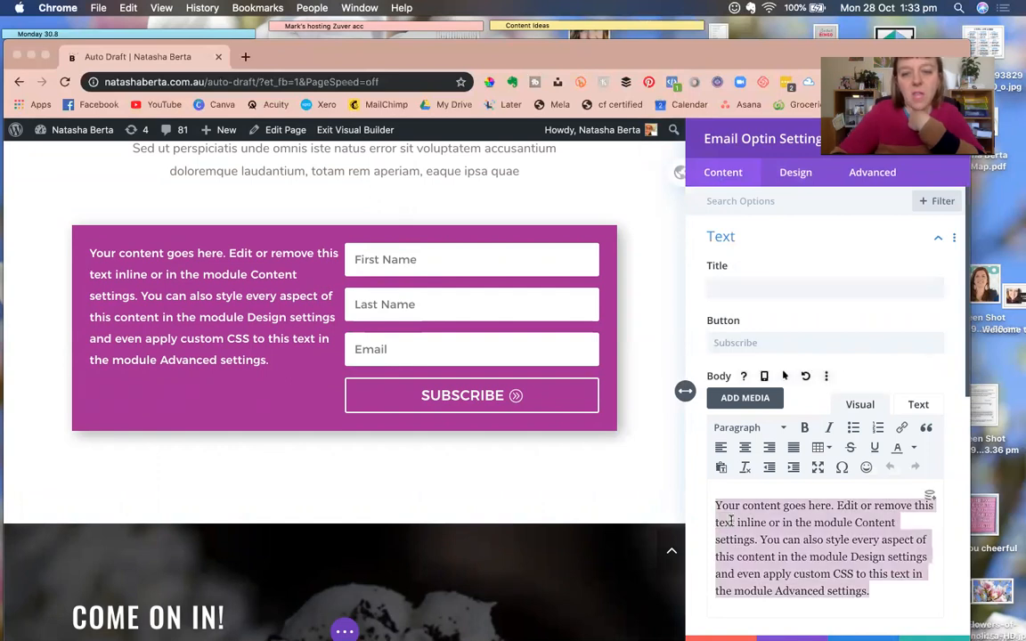
{"action": "key", "text": "BackSpace"}
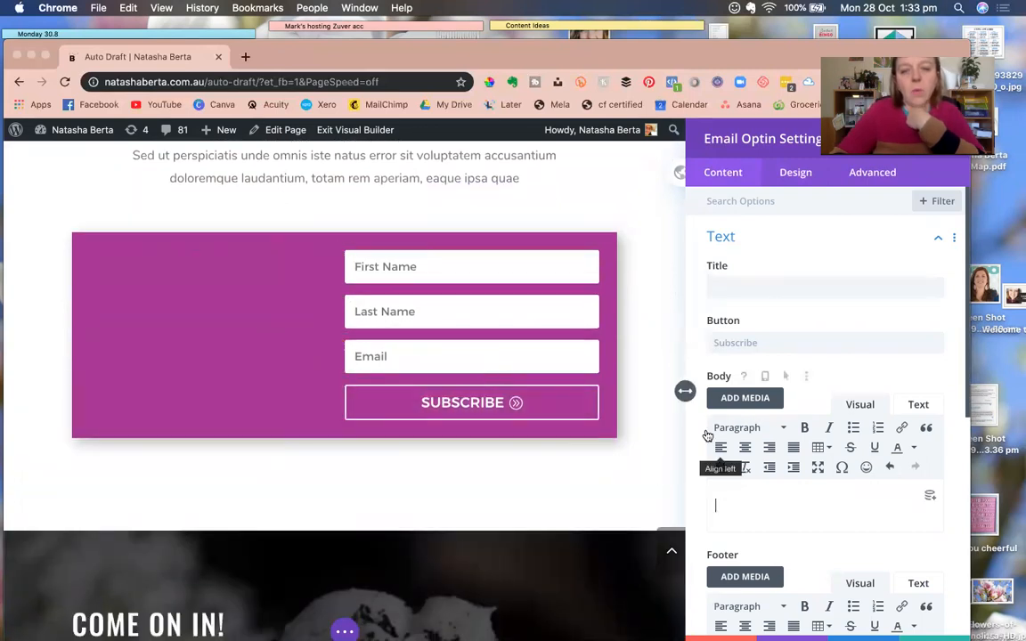
{"action": "scroll", "coordinate": [717, 416], "scroll_direction": "down", "scroll_amount": 5}
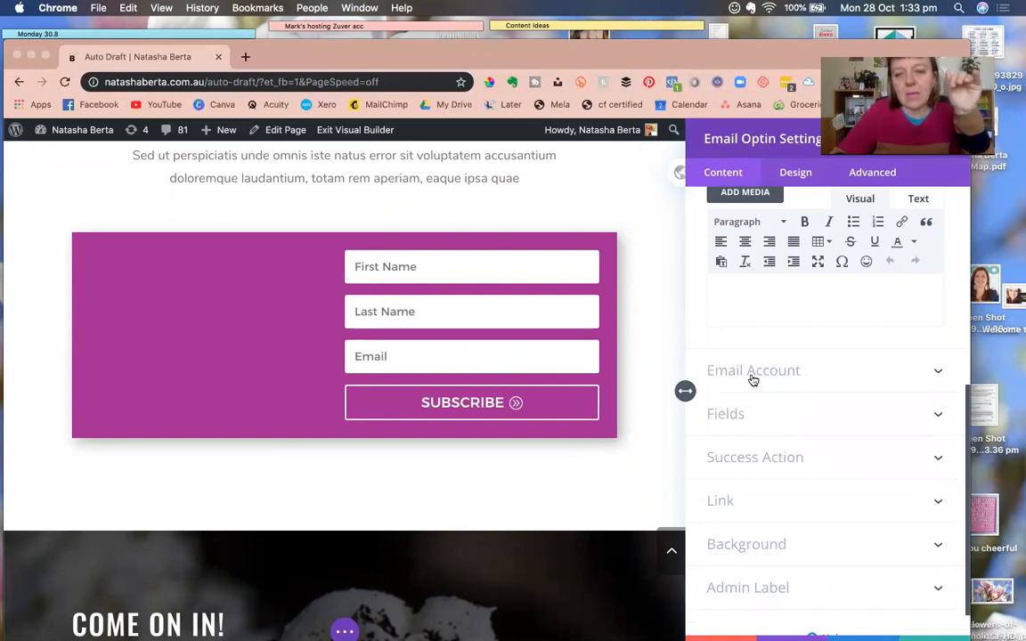
Pick the Content Machine MailChimp list, then start and cancel adding another account.
{"action": "left_click", "coordinate": [772, 370]}
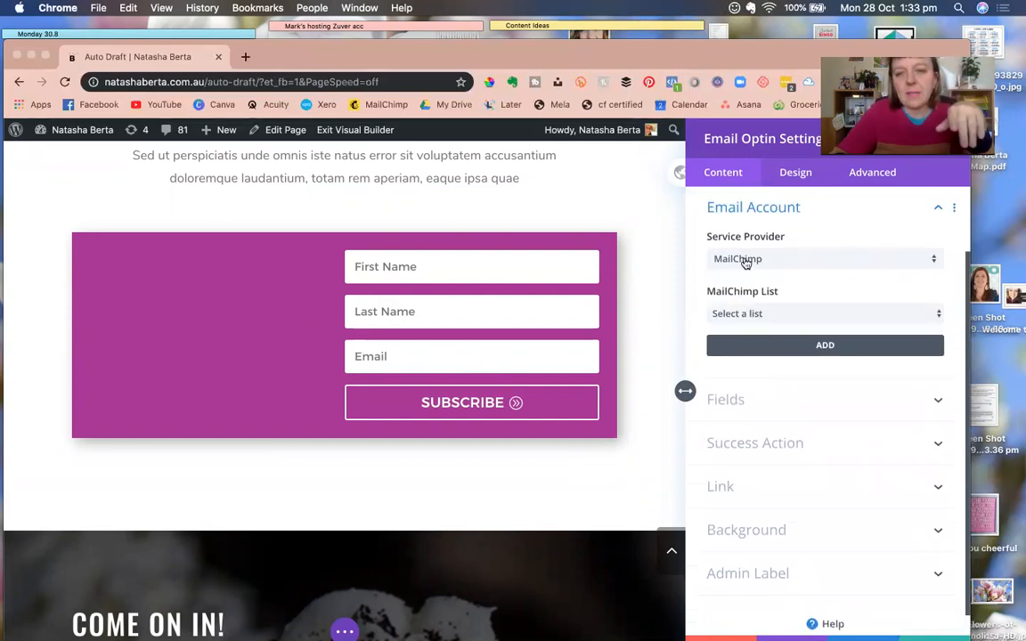
{"action": "left_click", "coordinate": [754, 313]}
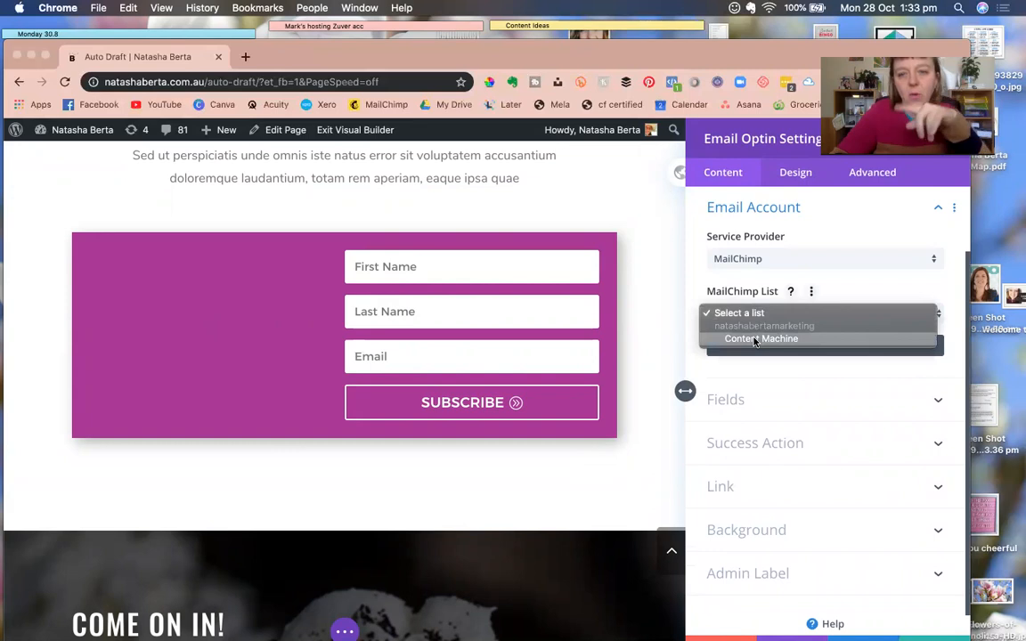
{"action": "left_click", "coordinate": [755, 339]}
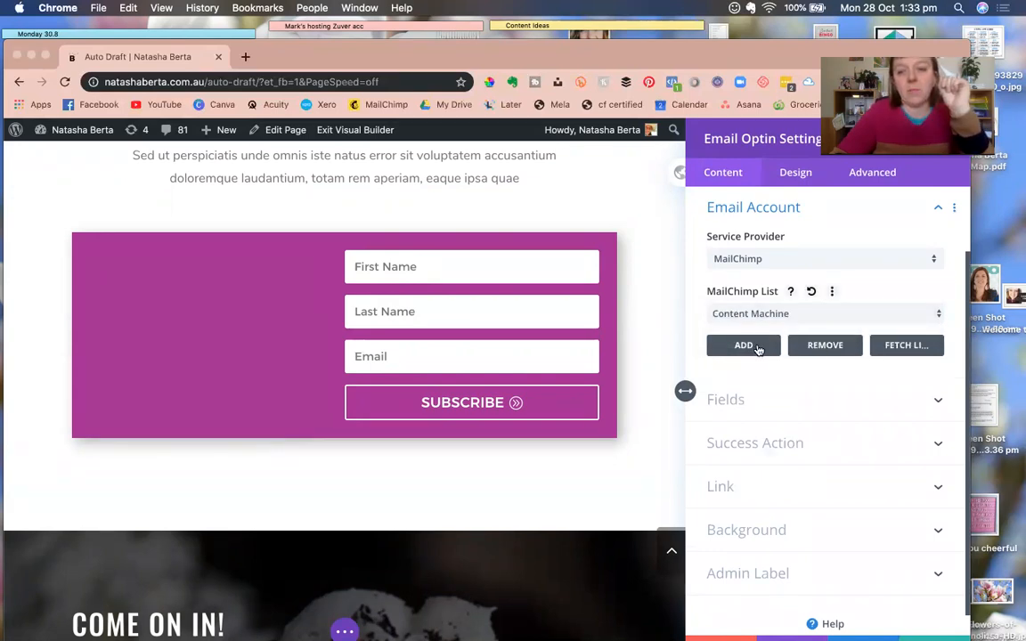
{"action": "left_click", "coordinate": [744, 345]}
{"action": "left_click", "coordinate": [740, 304]}
{"action": "left_click", "coordinate": [736, 359]}
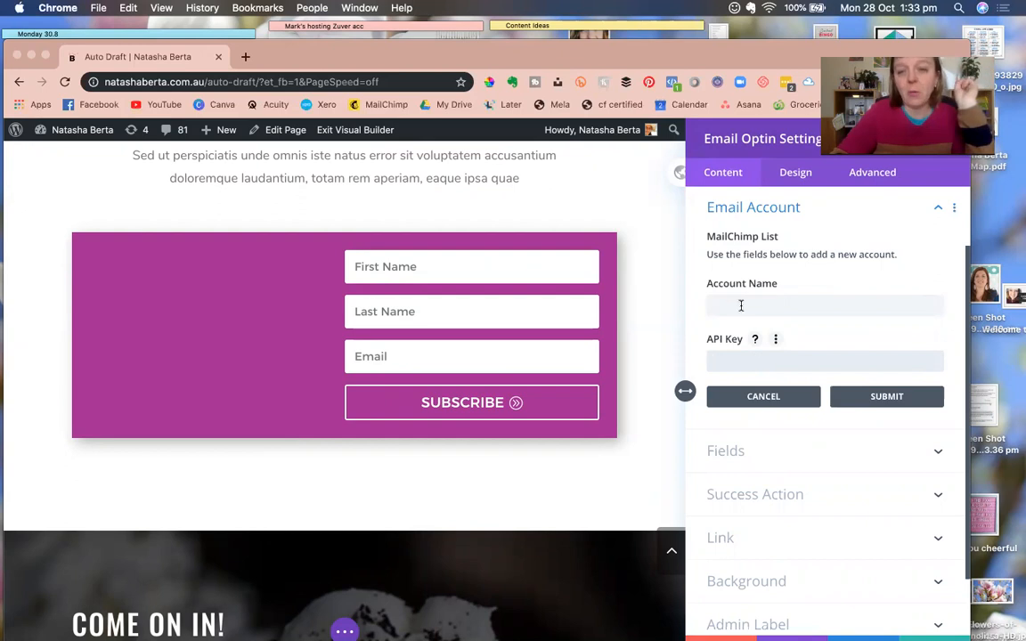
{"action": "left_click", "coordinate": [757, 397]}
Confirm MailChimp as the email provider with Content Machine as the list.
{"action": "left_click", "coordinate": [738, 264]}
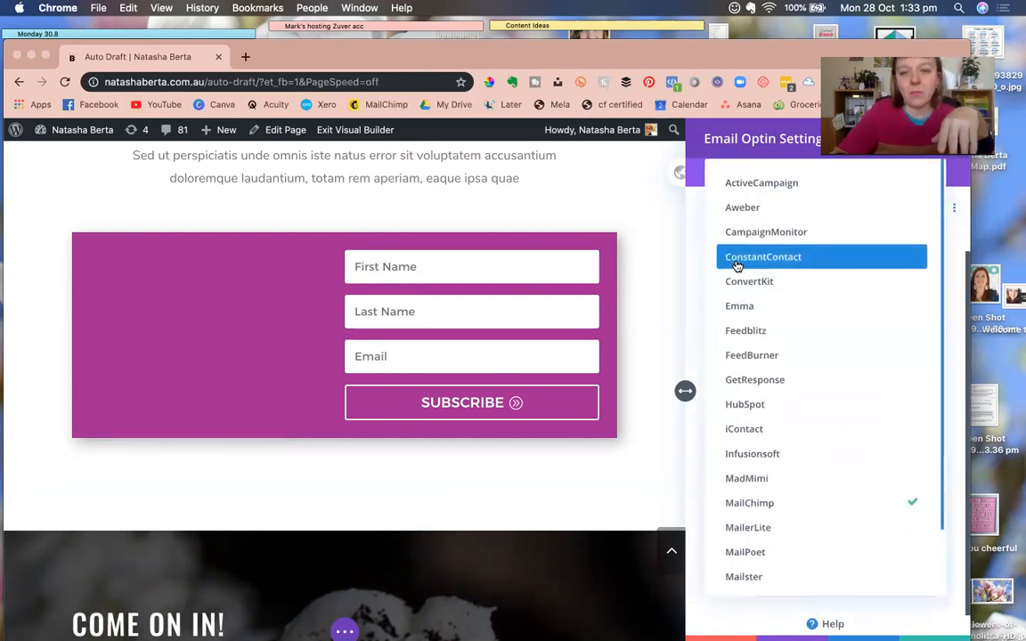
{"action": "scroll", "coordinate": [747, 432], "scroll_direction": "down", "scroll_amount": 2}
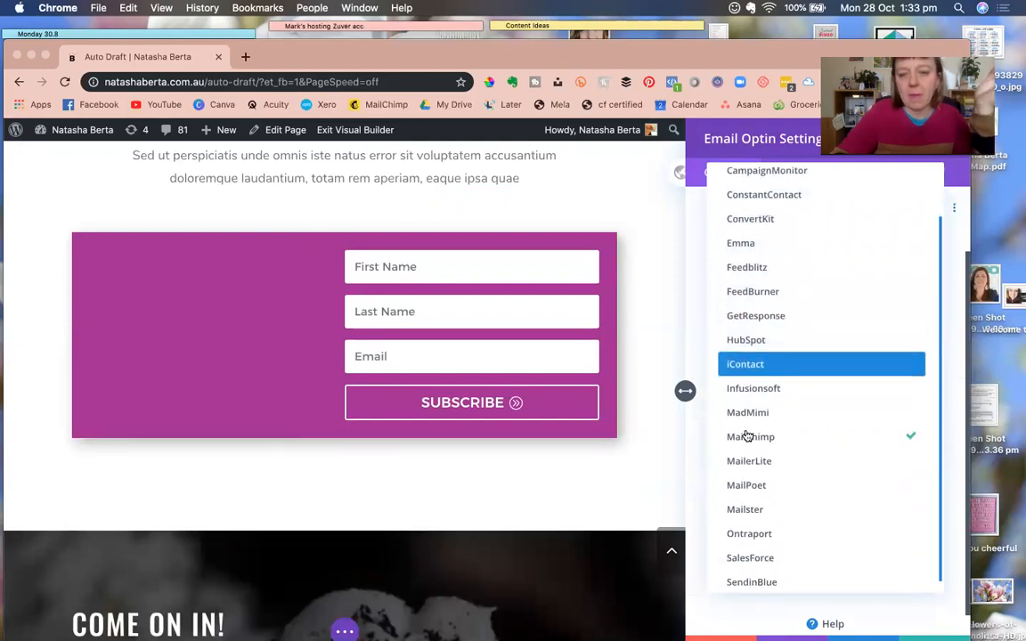
{"action": "left_click", "coordinate": [691, 347]}
{"action": "left_click", "coordinate": [744, 321]}
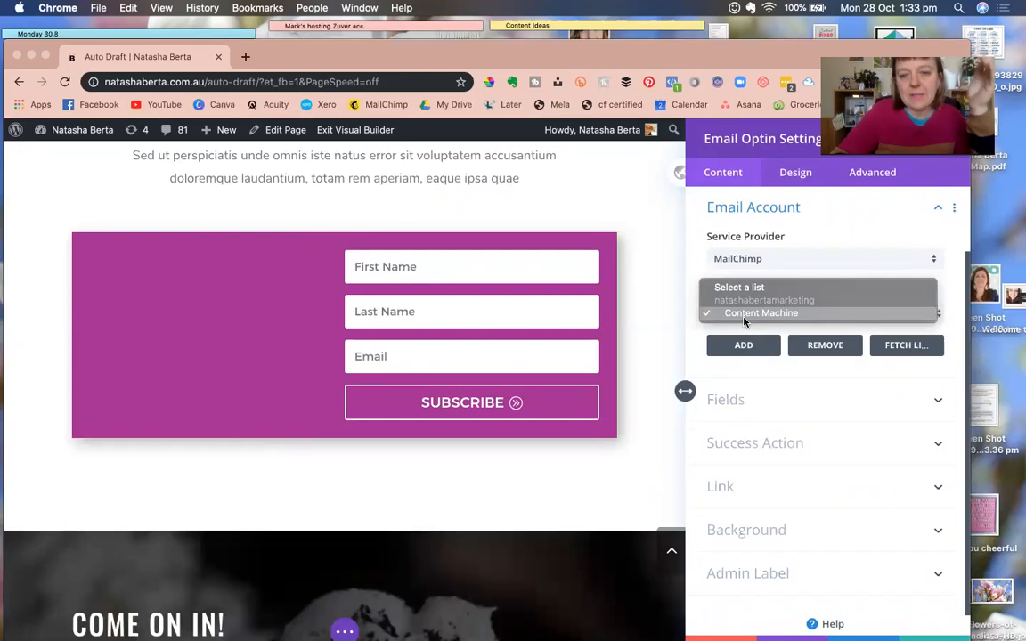
{"action": "left_click", "coordinate": [745, 317]}
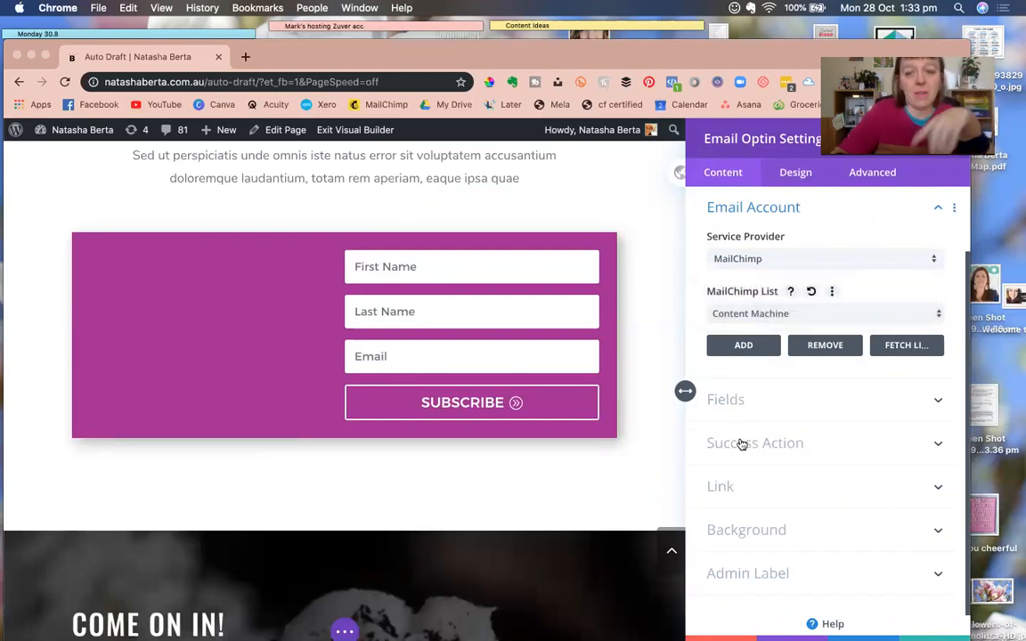
{"action": "scroll", "coordinate": [775, 490], "scroll_direction": "down", "scroll_amount": 1}
{"action": "left_click", "coordinate": [790, 418]}
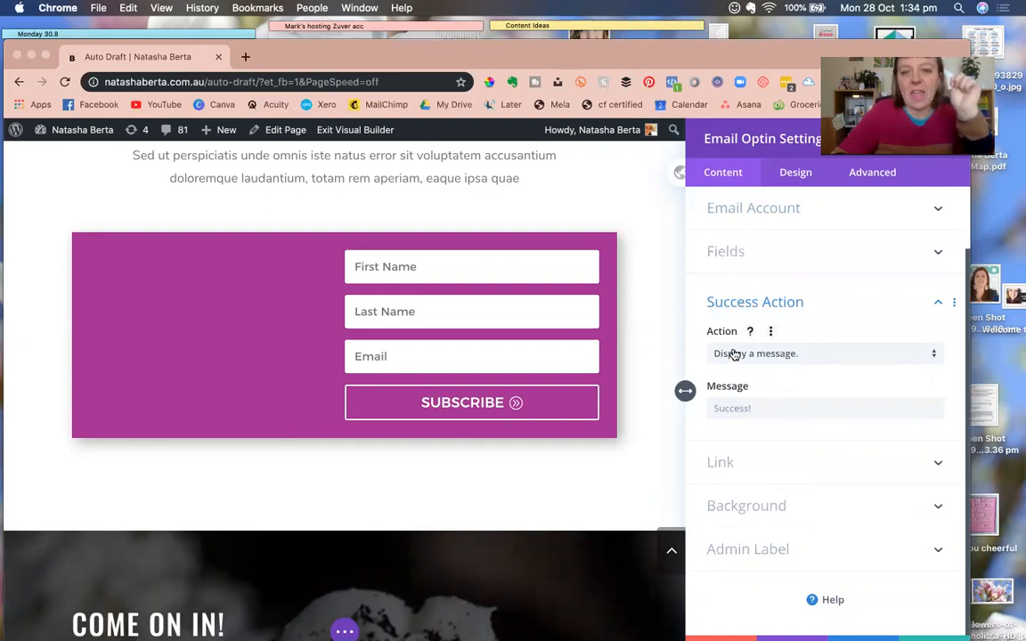
Set the success action to redirect subscribers to the pasted page URL and apply the module settings.
{"action": "left_click", "coordinate": [728, 407]}
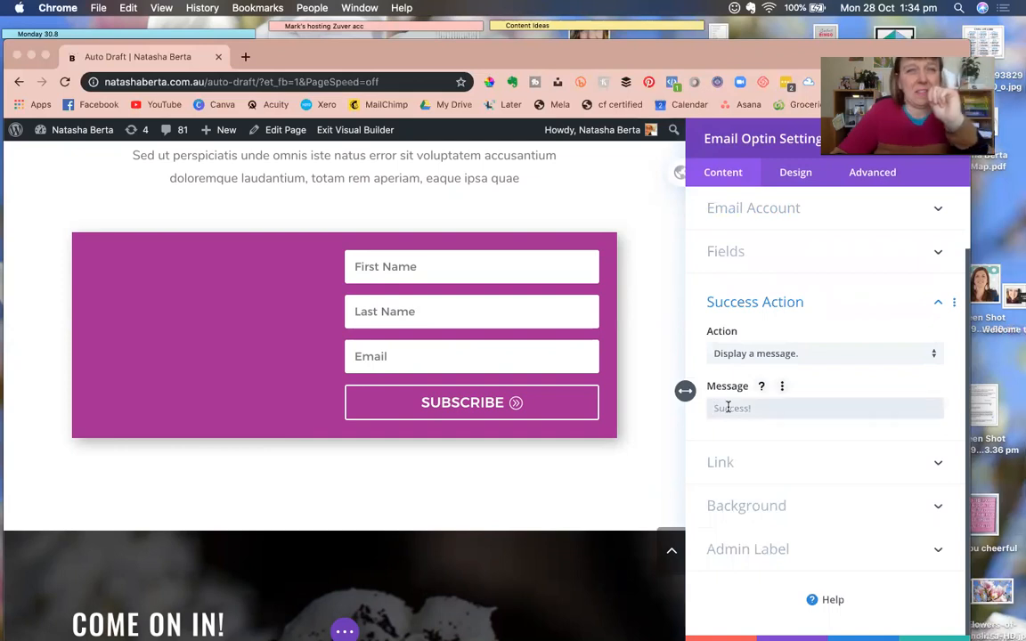
{"action": "left_click", "coordinate": [745, 353]}
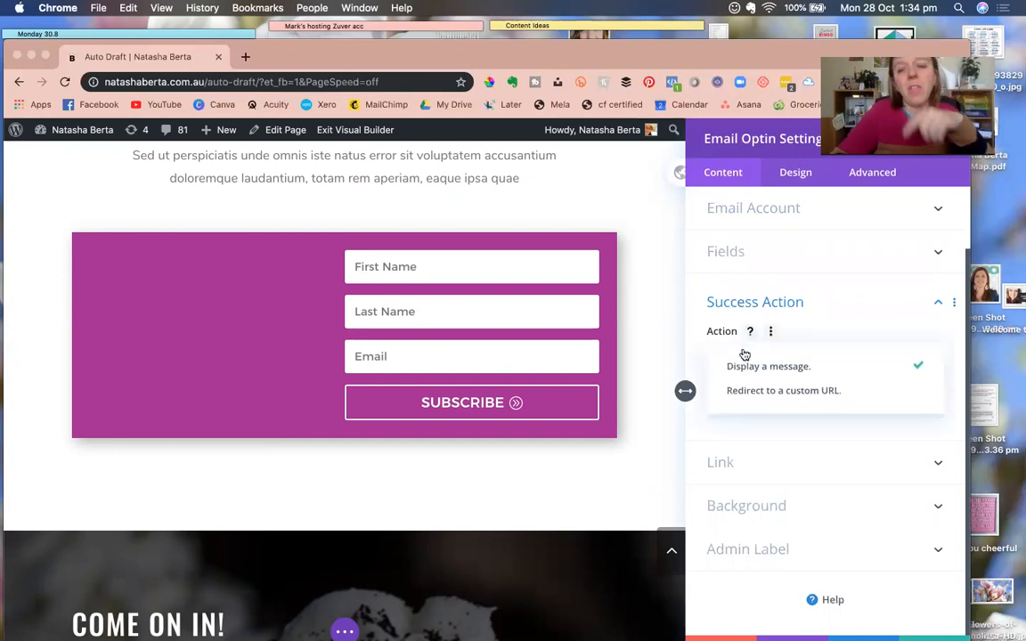
{"action": "left_click", "coordinate": [754, 393]}
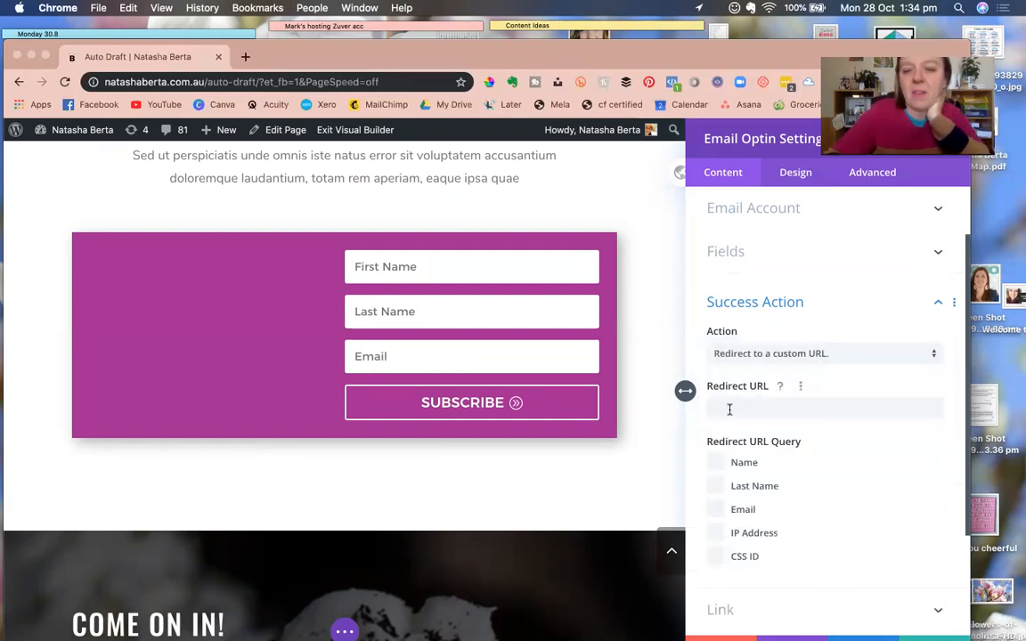
{"action": "left_click", "coordinate": [746, 415]}
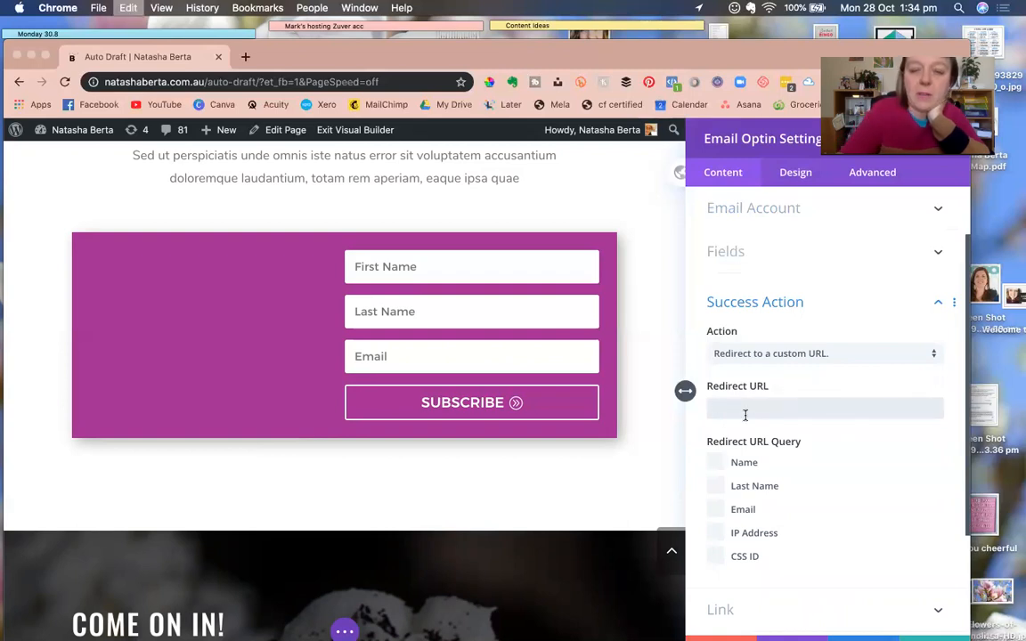
{"action": "type", "text": "https://www.natashaberta.com.au/auto-draft/"}
{"action": "scroll", "coordinate": [800, 575], "scroll_direction": "down", "scroll_amount": 1}
{"action": "scroll", "coordinate": [800, 575], "scroll_direction": "down", "scroll_amount": 2}
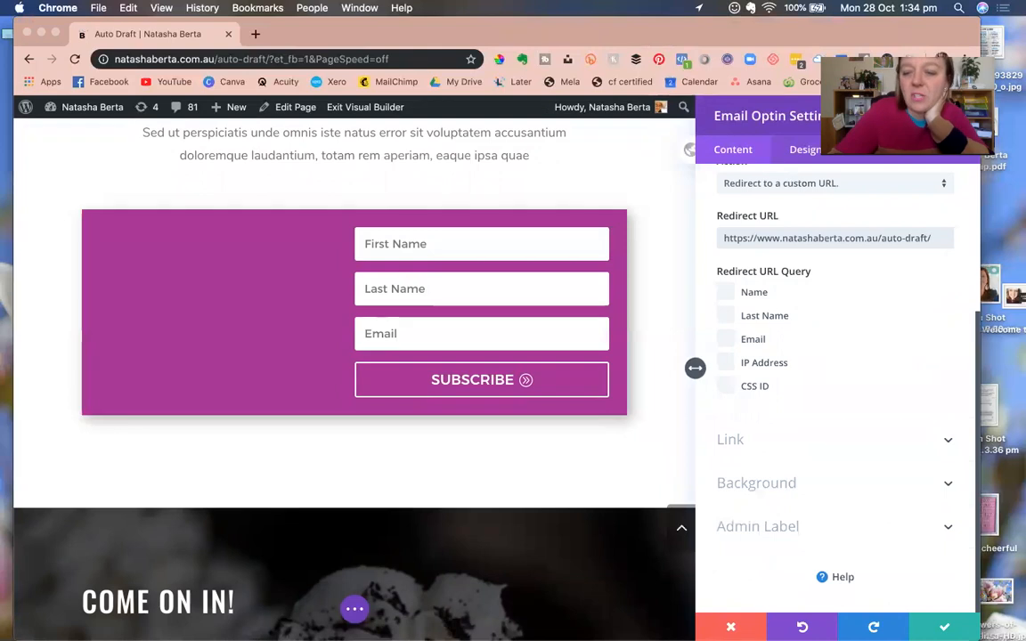
{"action": "left_click", "coordinate": [946, 626]}
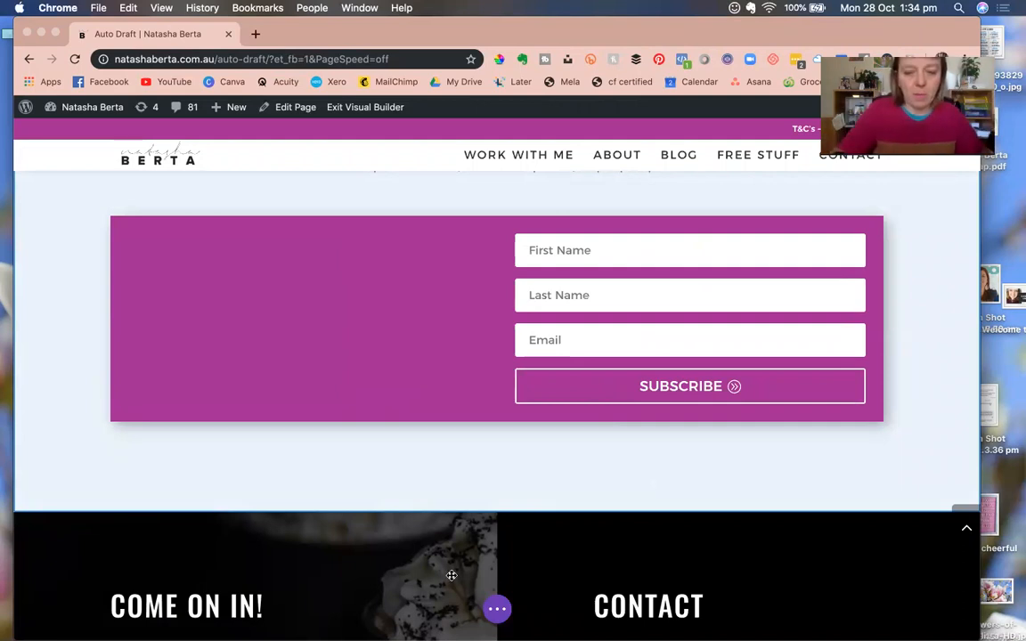
Save the page from the builder's bottom options bar.
{"action": "left_click", "coordinate": [497, 609]}
{"action": "left_click", "coordinate": [939, 614]}
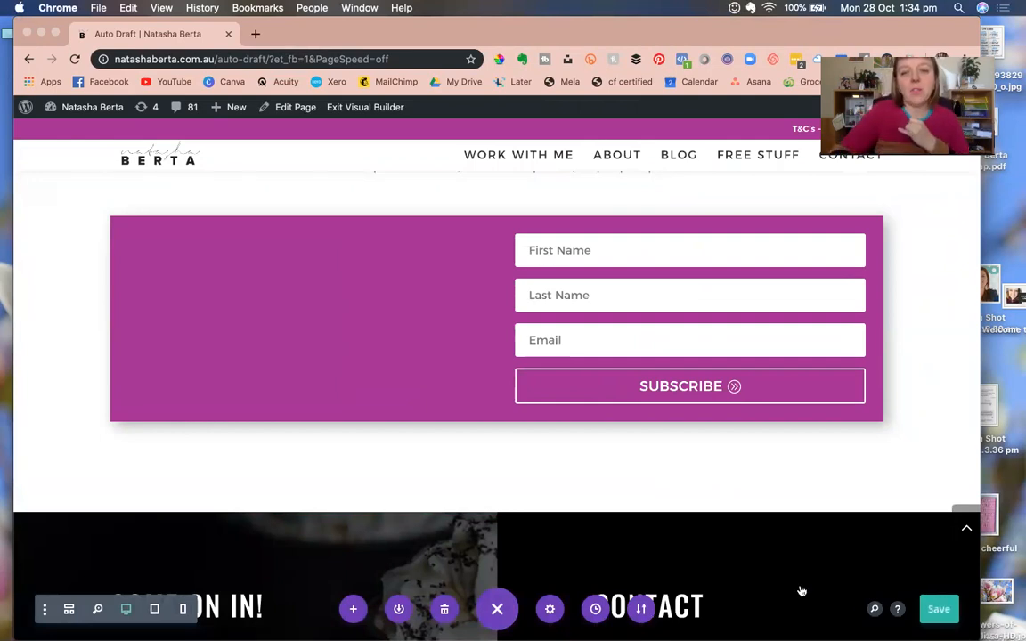
{"action": "scroll", "coordinate": [762, 499], "scroll_direction": "up", "scroll_amount": 3}
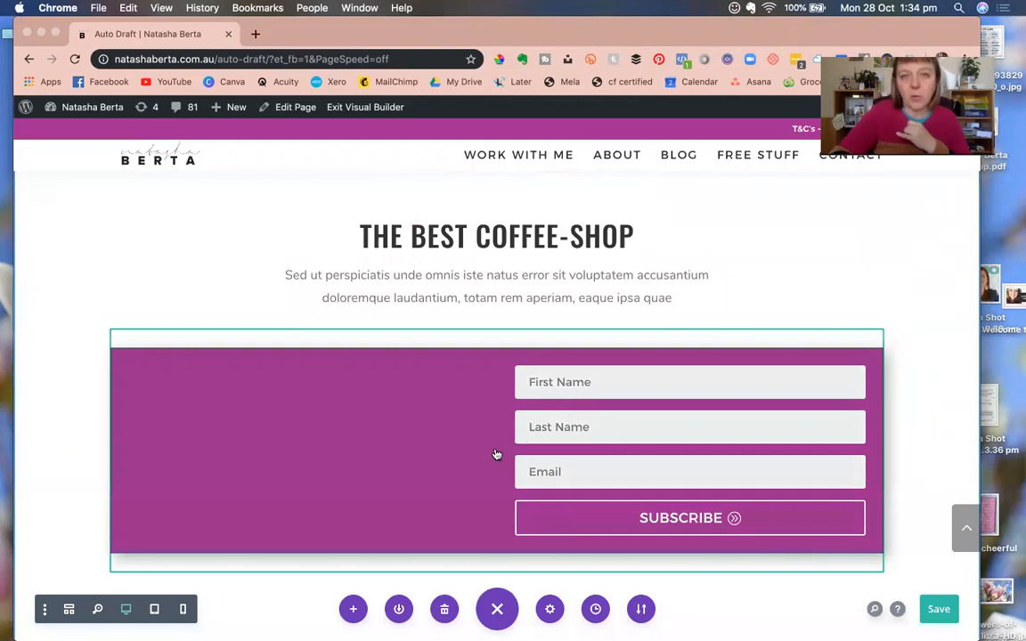